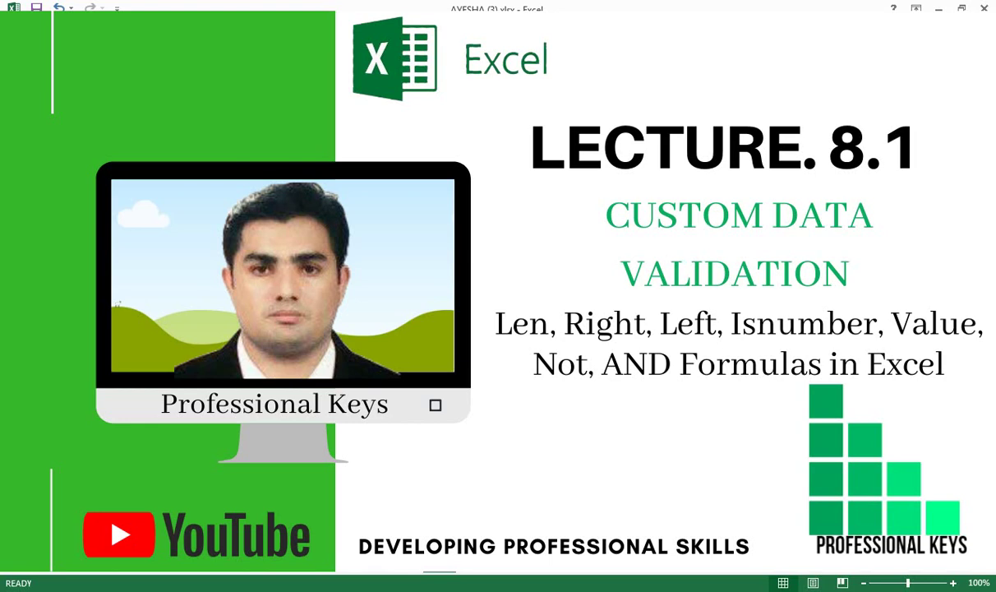
Select the Product Code cells B6:B12 and the '1 letter, 4 Numbers' writing style
{"action": "key", "text": "ctrl+a"}
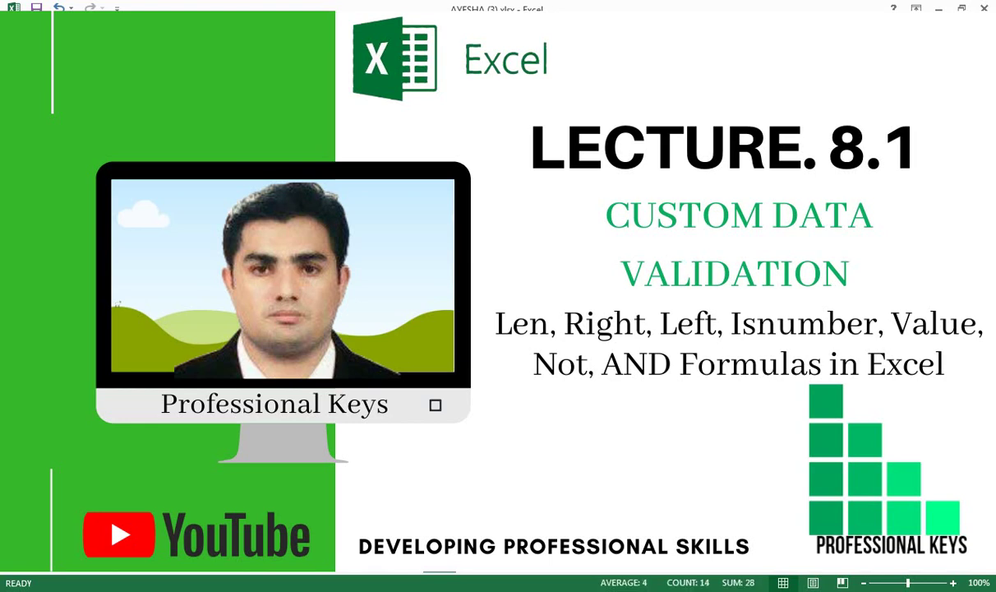
{"action": "key", "text": "Down"}
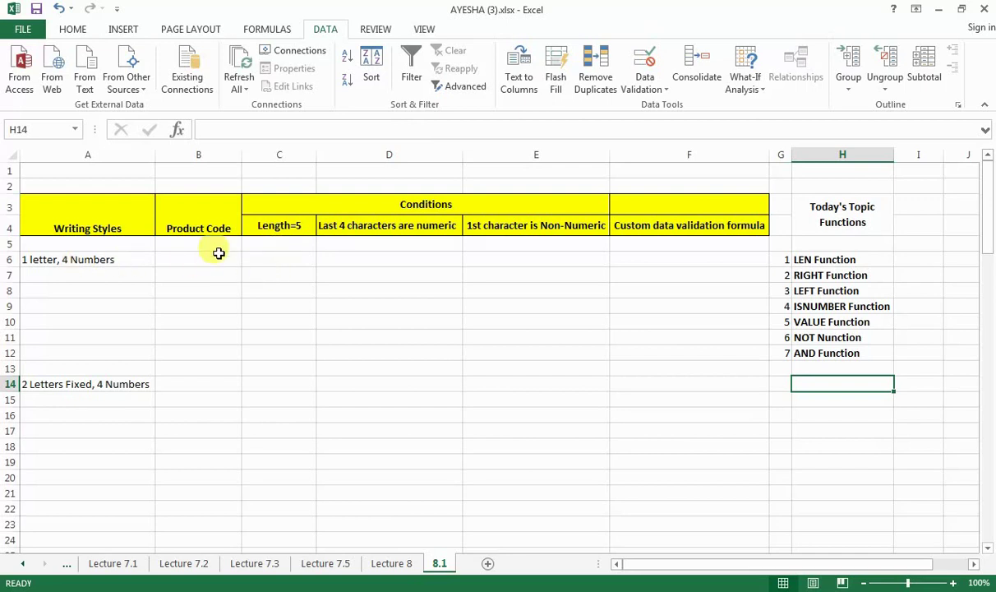
{"action": "left_click", "coordinate": [198, 155]}
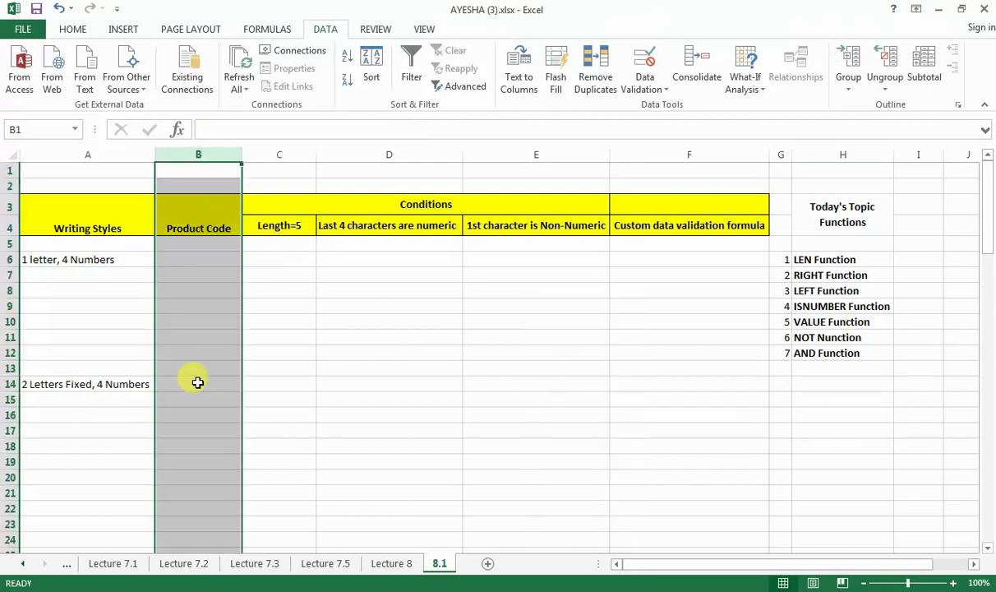
{"action": "left_click_drag", "start_coordinate": [195, 260], "coordinate": [190, 357]}
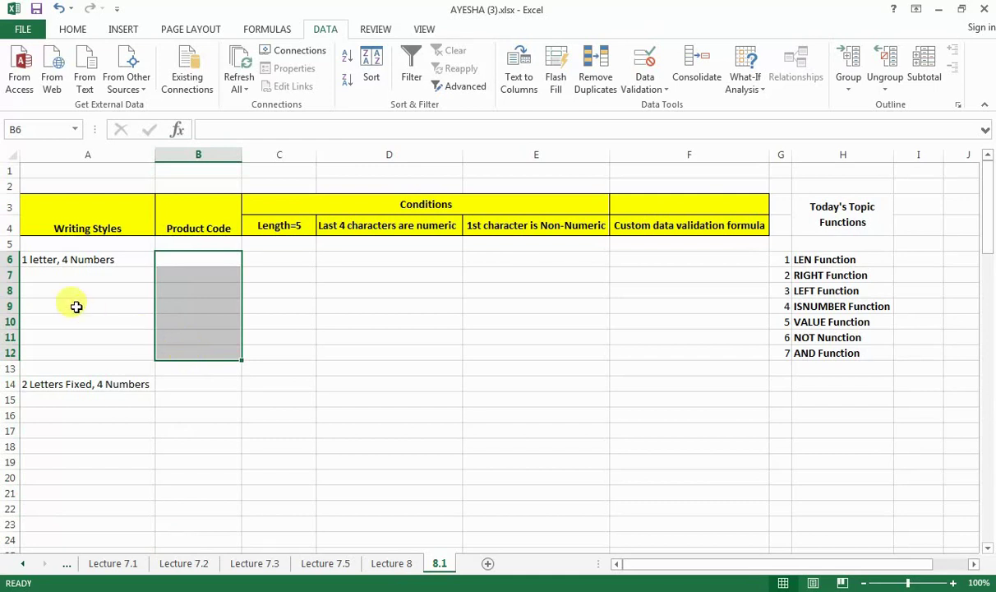
{"action": "left_click", "coordinate": [74, 258]}
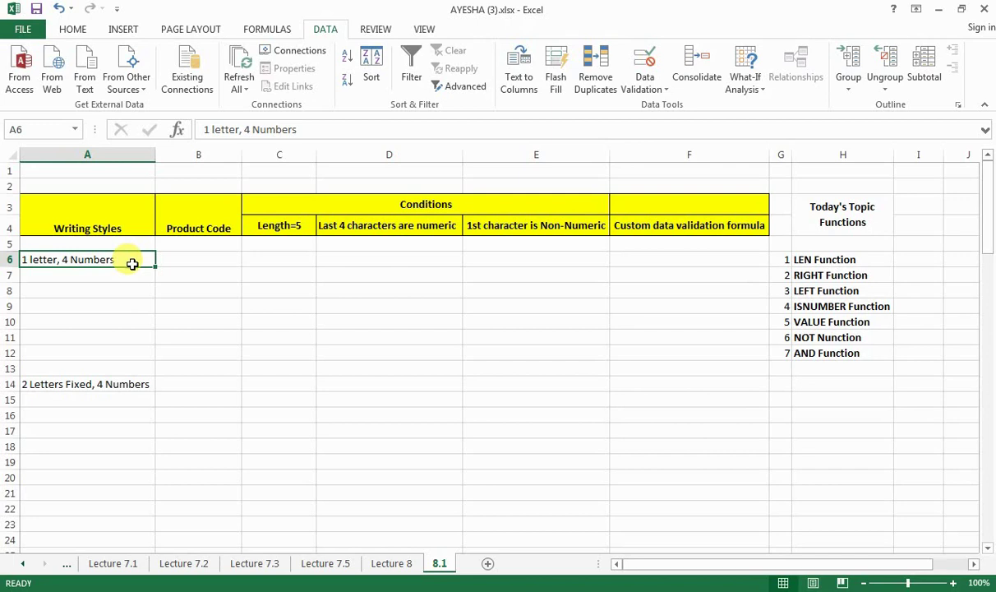
Point out B6, validation cell F6 and the three condition headings C4:E4
{"action": "left_click", "coordinate": [191, 260]}
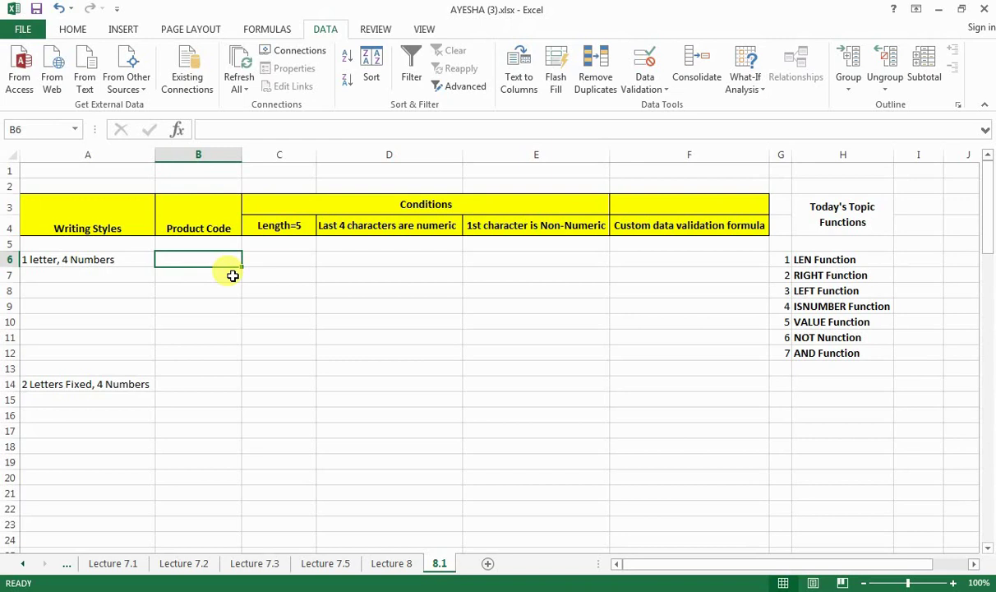
{"action": "left_click", "coordinate": [679, 259]}
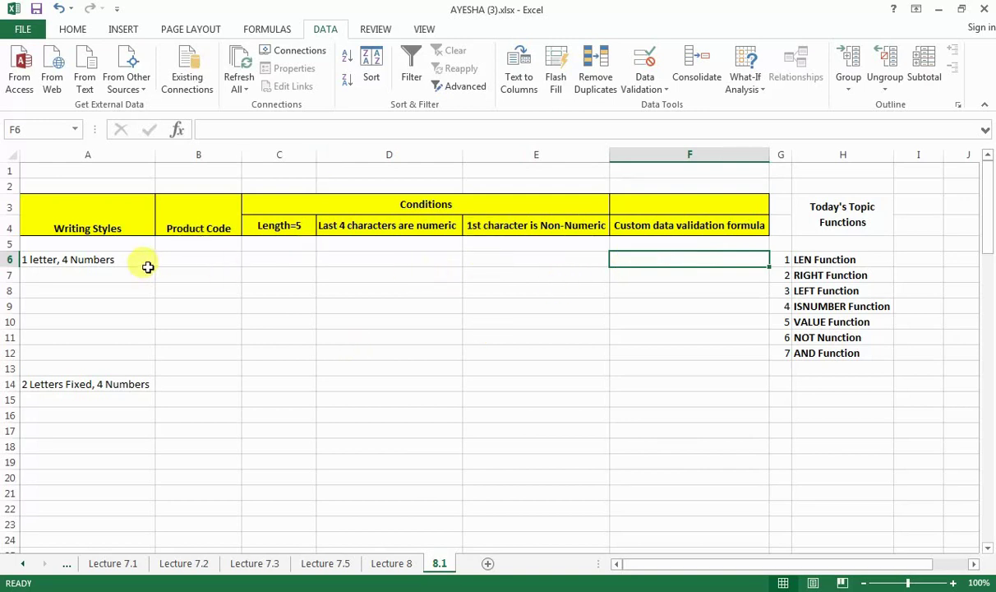
{"action": "left_click", "coordinate": [529, 226]}
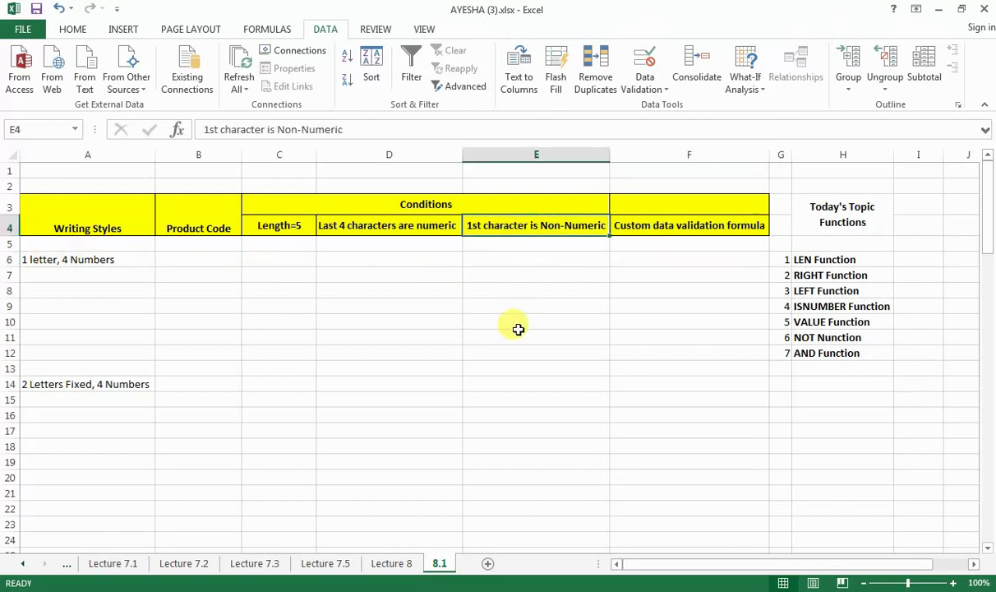
{"action": "left_click", "coordinate": [396, 225]}
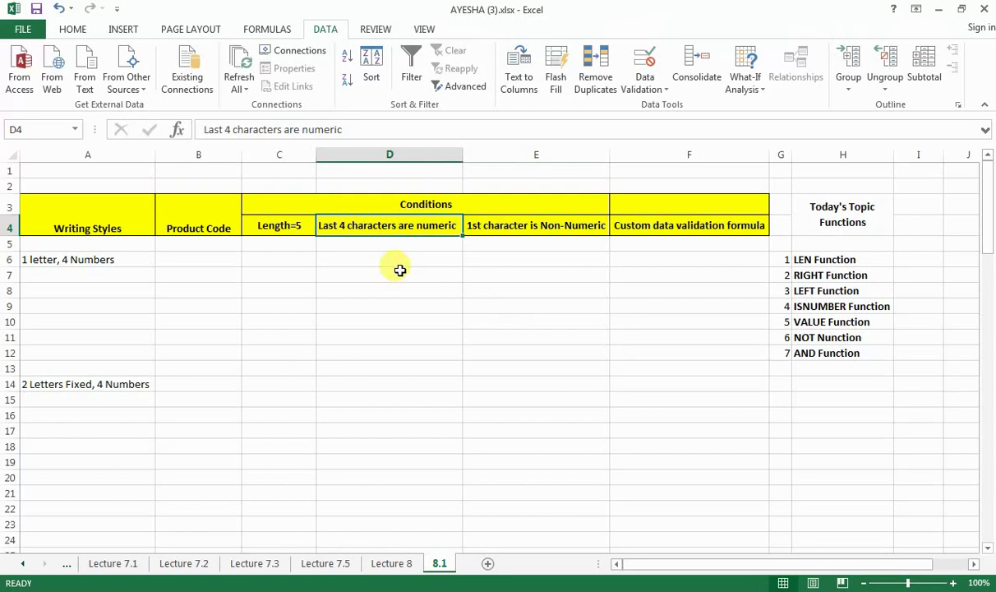
{"action": "left_click_drag", "start_coordinate": [196, 248], "coordinate": [198, 351]}
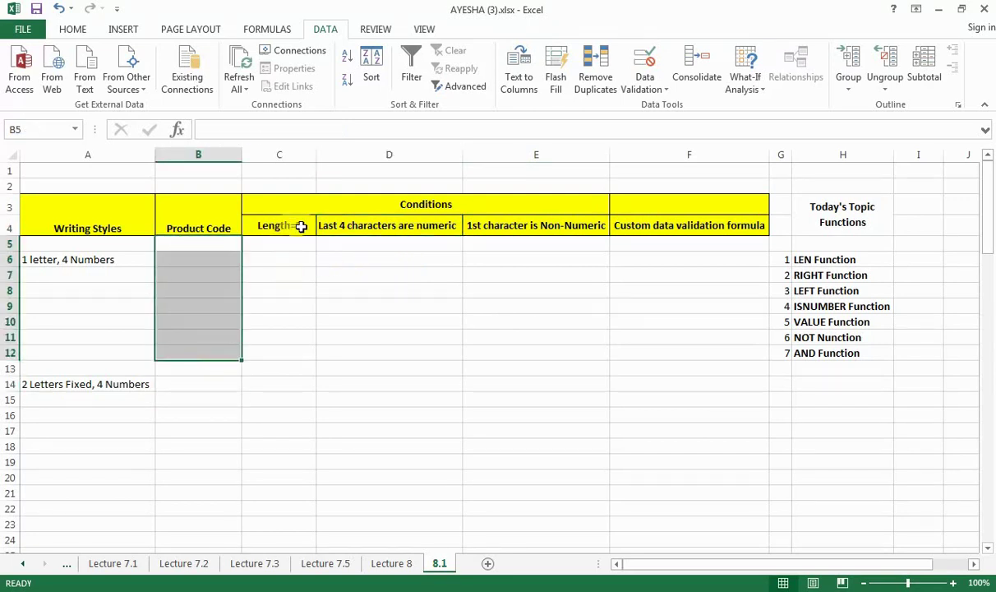
{"action": "left_click", "coordinate": [298, 227]}
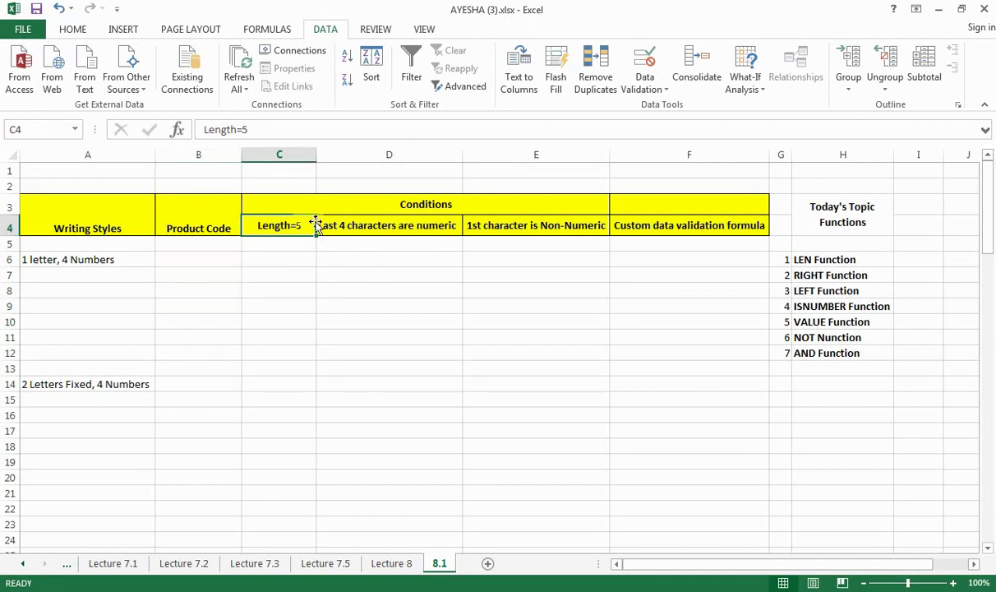
{"action": "left_click_drag", "start_coordinate": [284, 220], "coordinate": [487, 224]}
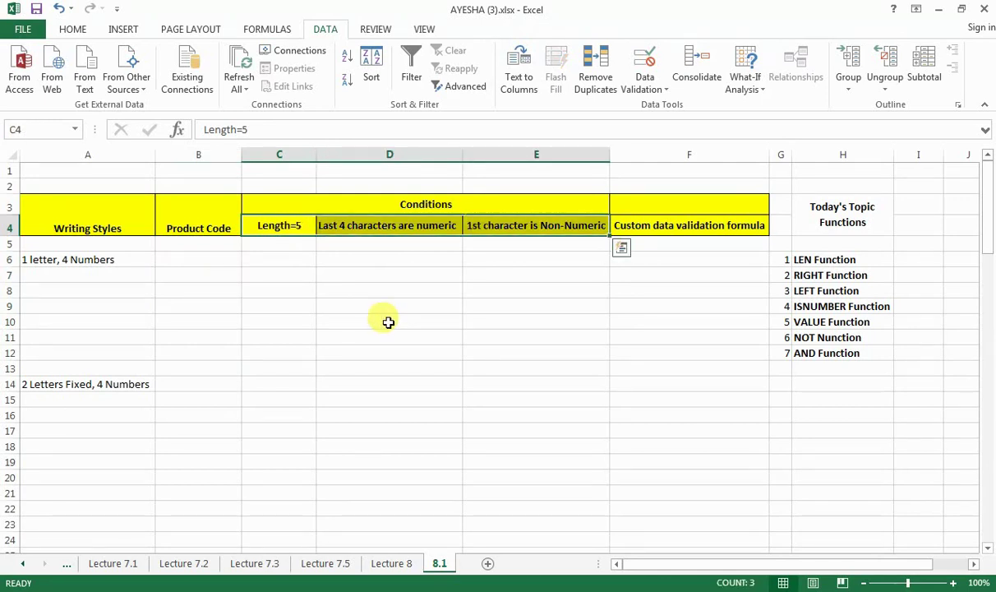
Enter the sample product code P1234 in B6
{"action": "left_click", "coordinate": [221, 264]}
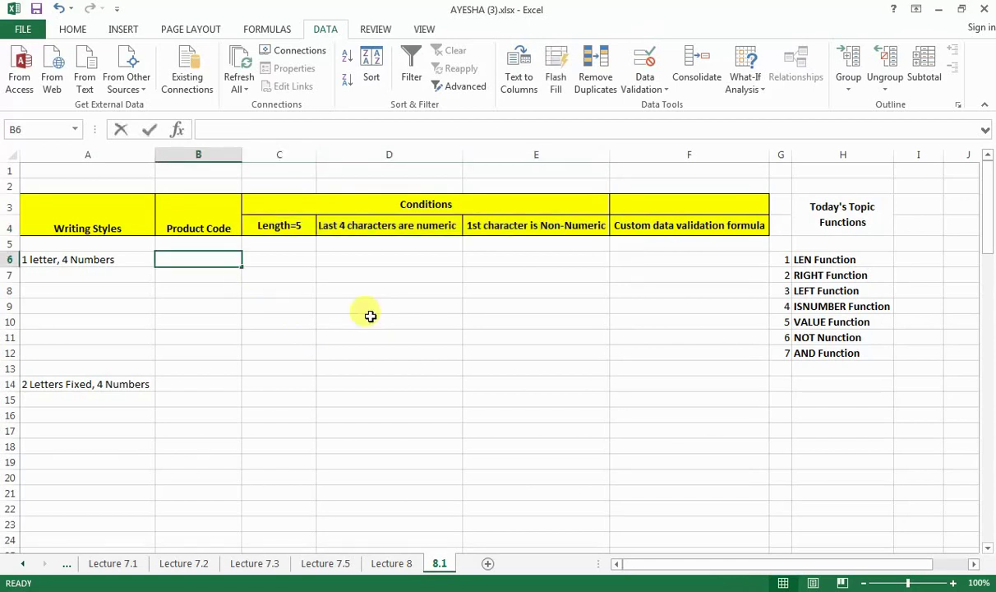
{"action": "type", "text": "P23"}
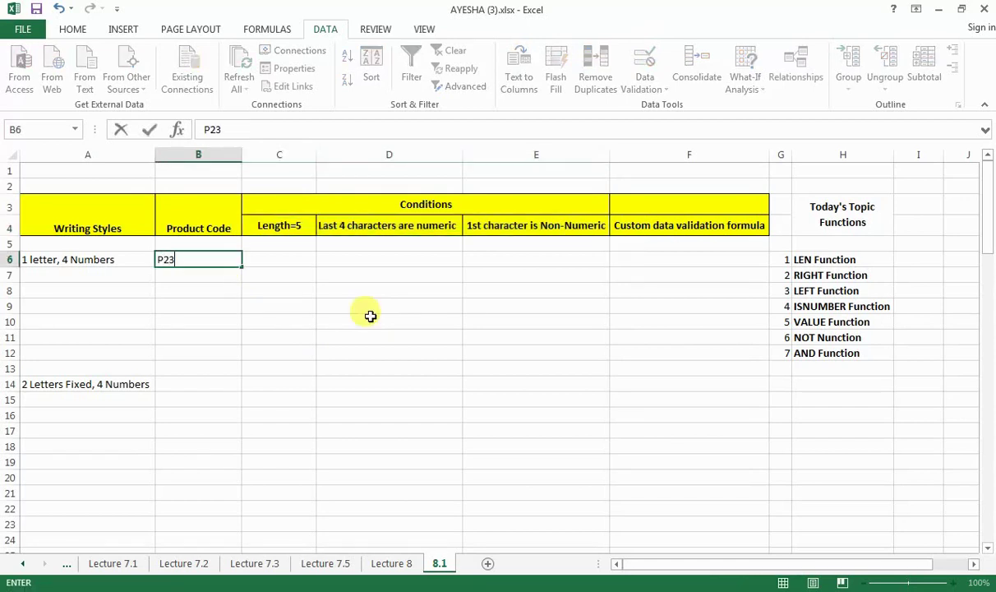
{"action": "type", "text": "4"}
{"action": "key", "text": "BackSpace"}
{"action": "key", "text": "BackSpace"}
{"action": "key", "text": "BackSpace"}
{"action": "type", "text": "1234"}
{"action": "key", "text": "Return"}
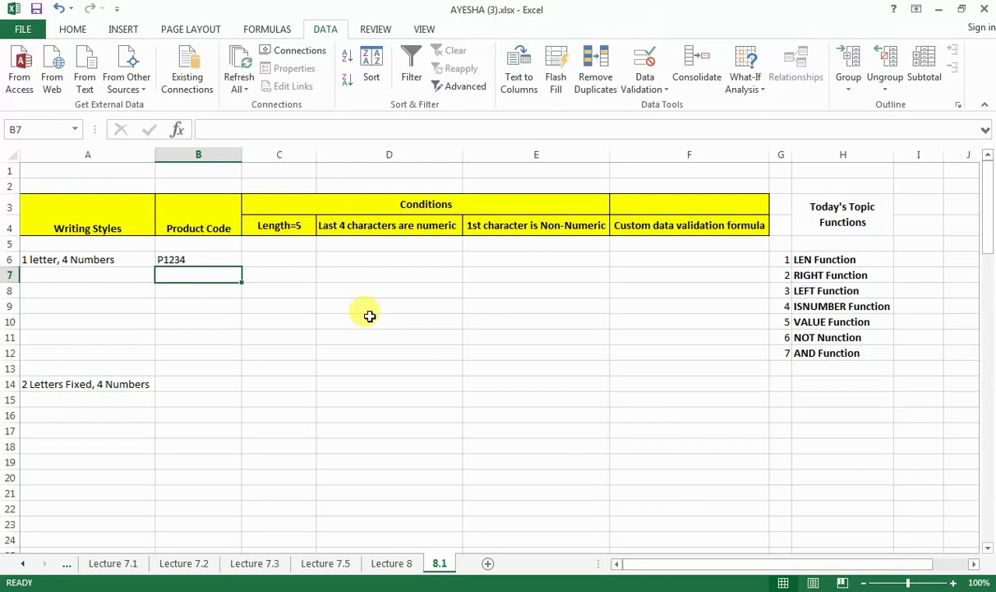
Point to the LEN Function entry, then select C6 for the length check
{"action": "left_click", "coordinate": [207, 260]}
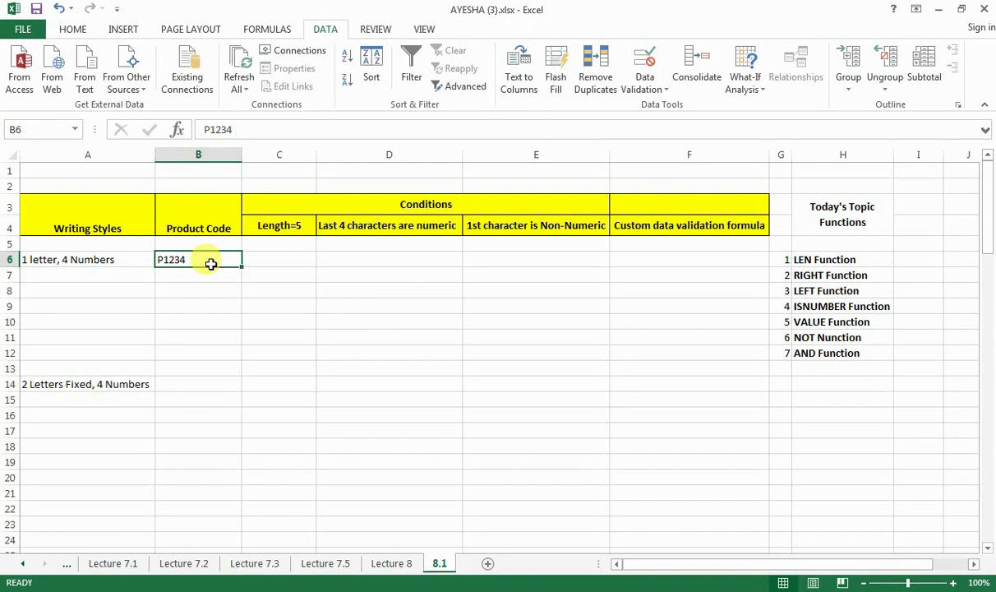
{"action": "left_click", "coordinate": [257, 263]}
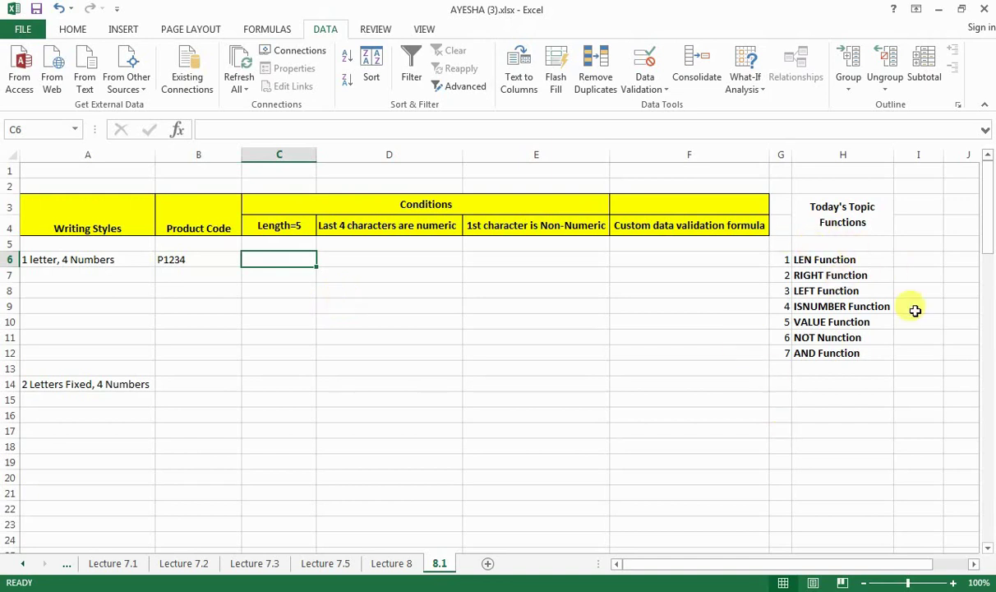
{"action": "left_click", "coordinate": [823, 241]}
{"action": "left_click", "coordinate": [873, 260]}
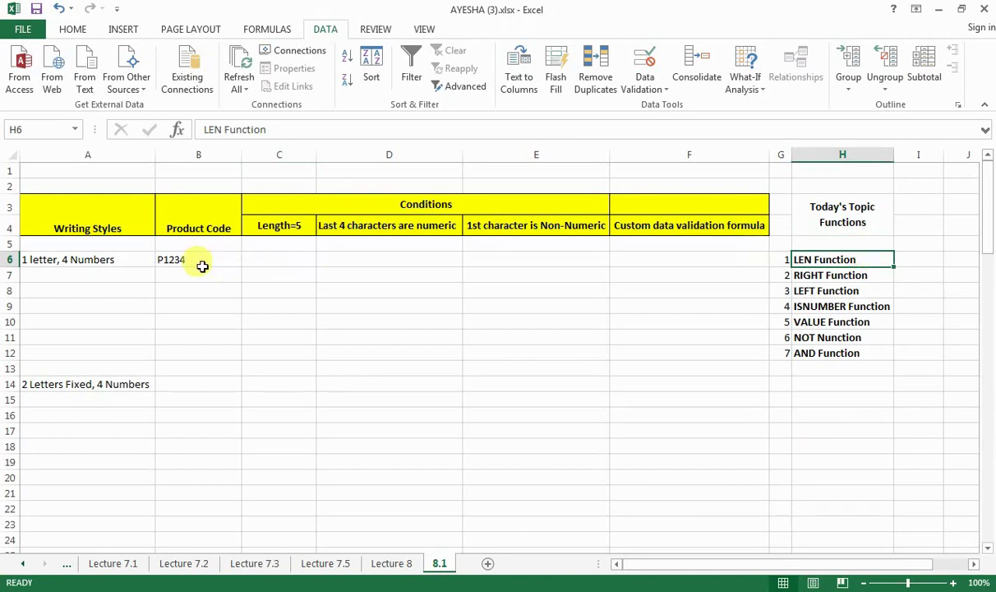
{"action": "left_click", "coordinate": [201, 260]}
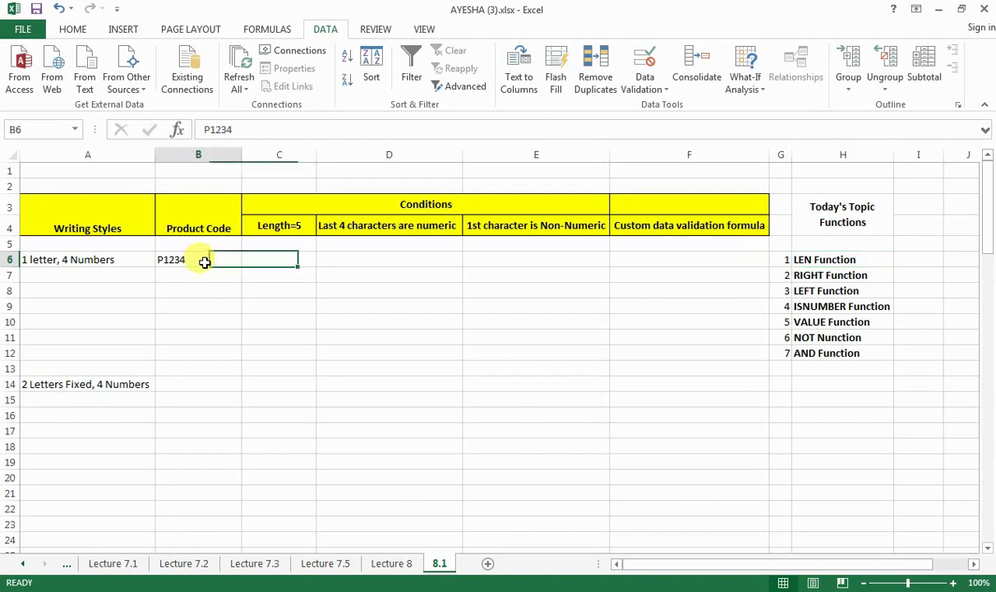
{"action": "left_click", "coordinate": [295, 262]}
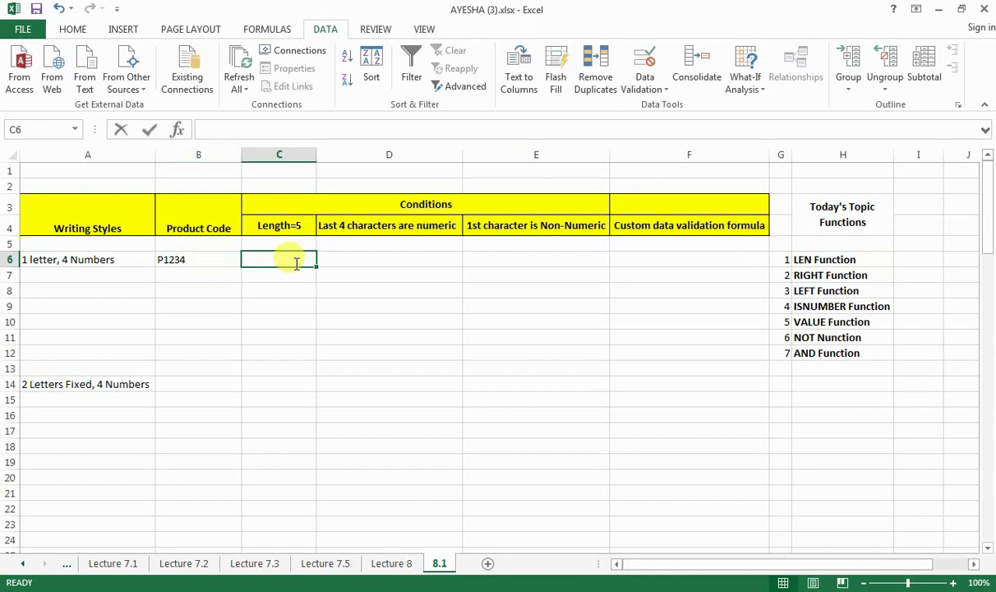
Enter =LEN(B6) in C6, returning 5
{"action": "type", "text": "=len"}
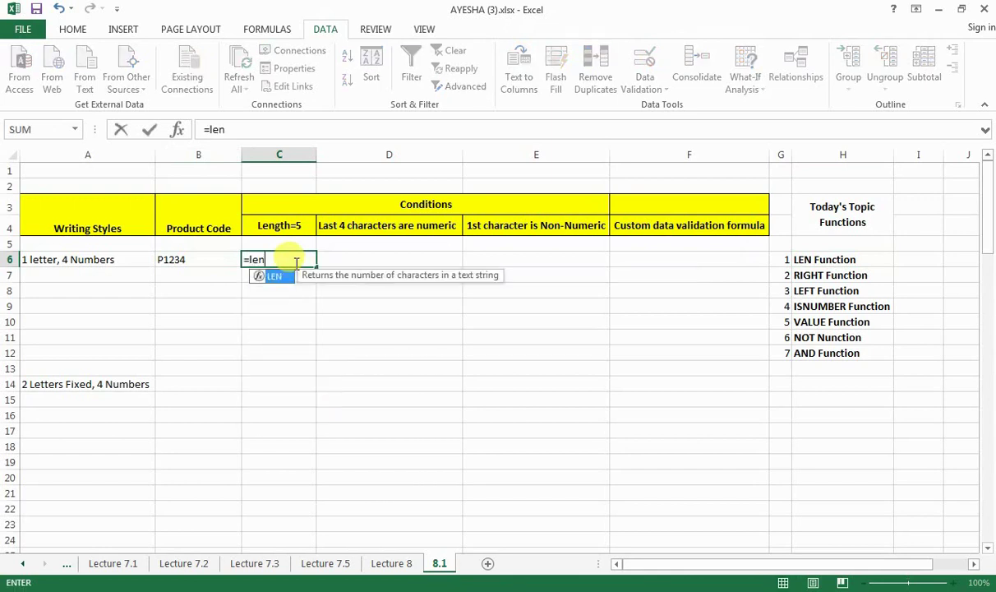
{"action": "key", "text": "Tab"}
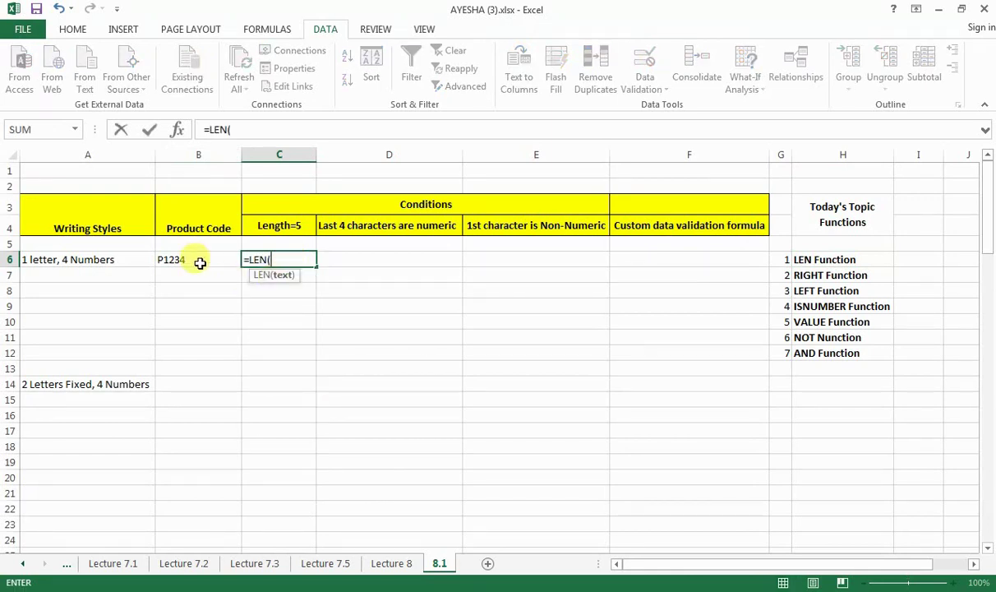
{"action": "left_click", "coordinate": [195, 260]}
{"action": "type", "text": ")"}
{"action": "key", "text": "Return"}
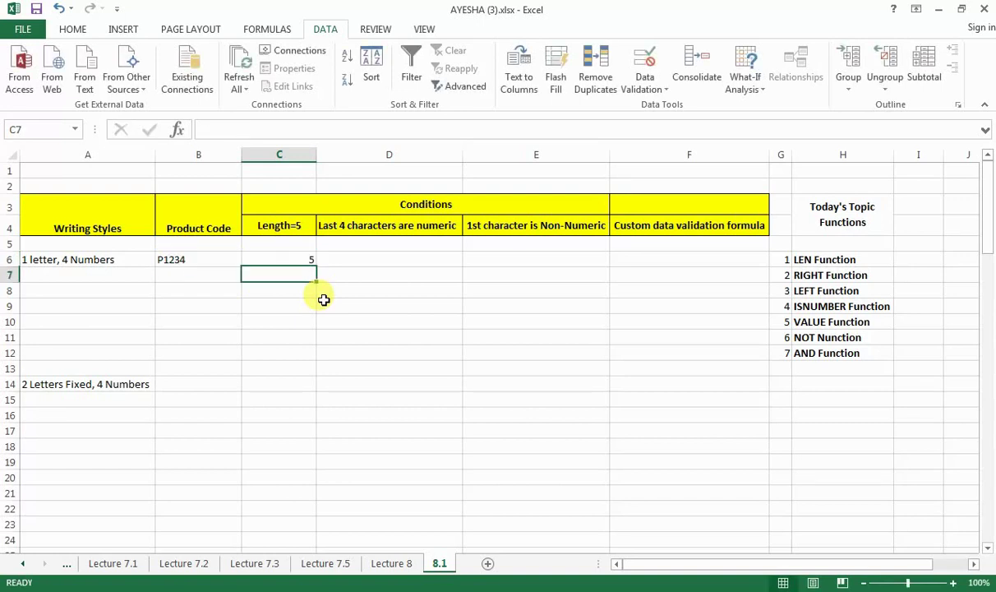
Test the length by changing B6 to P1234678, then restore P1234
{"action": "left_click", "coordinate": [215, 259]}
{"action": "double_click", "coordinate": [219, 260]}
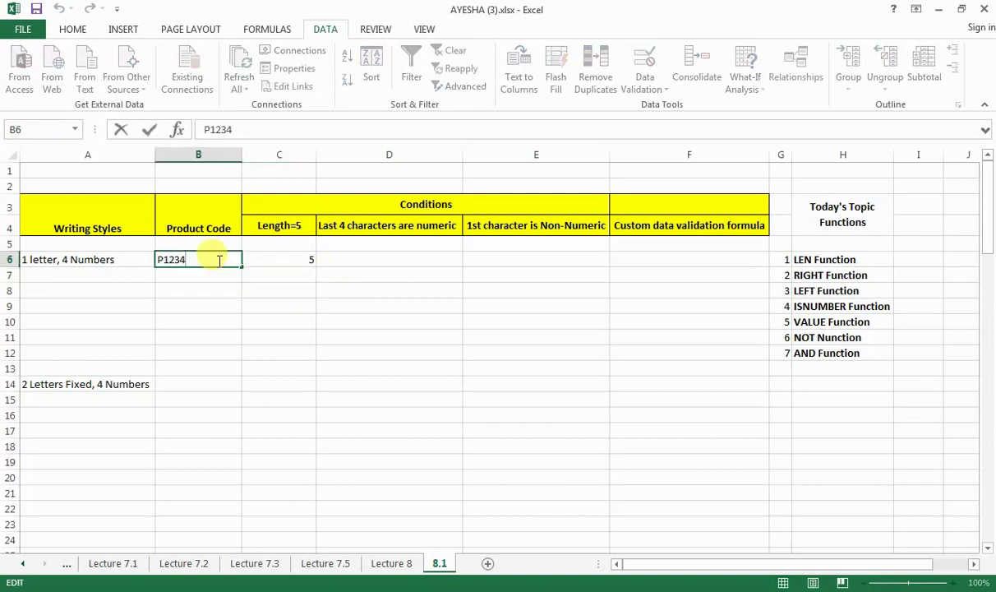
{"action": "type", "text": "678"}
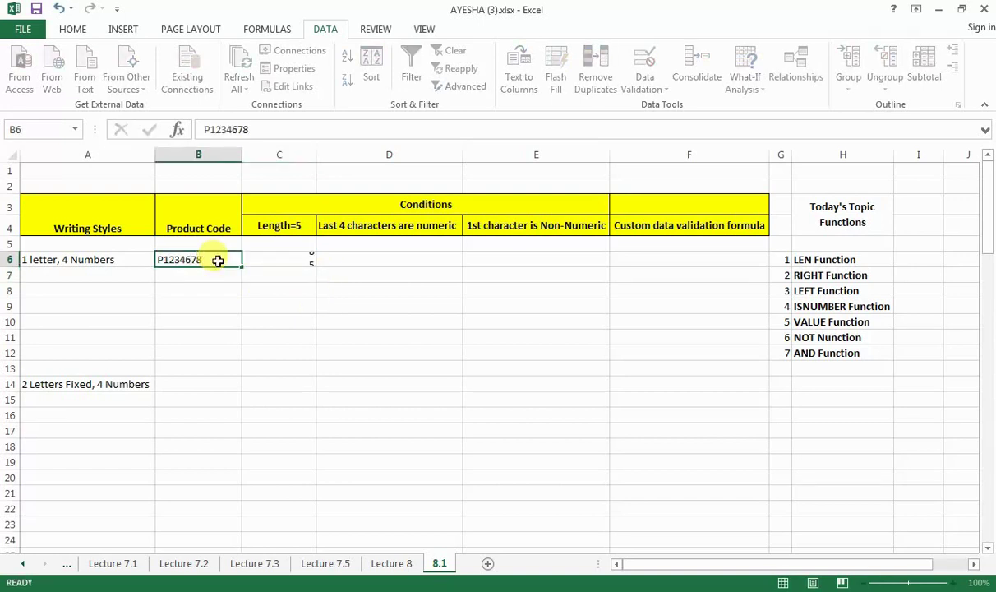
{"action": "key", "text": "Return"}
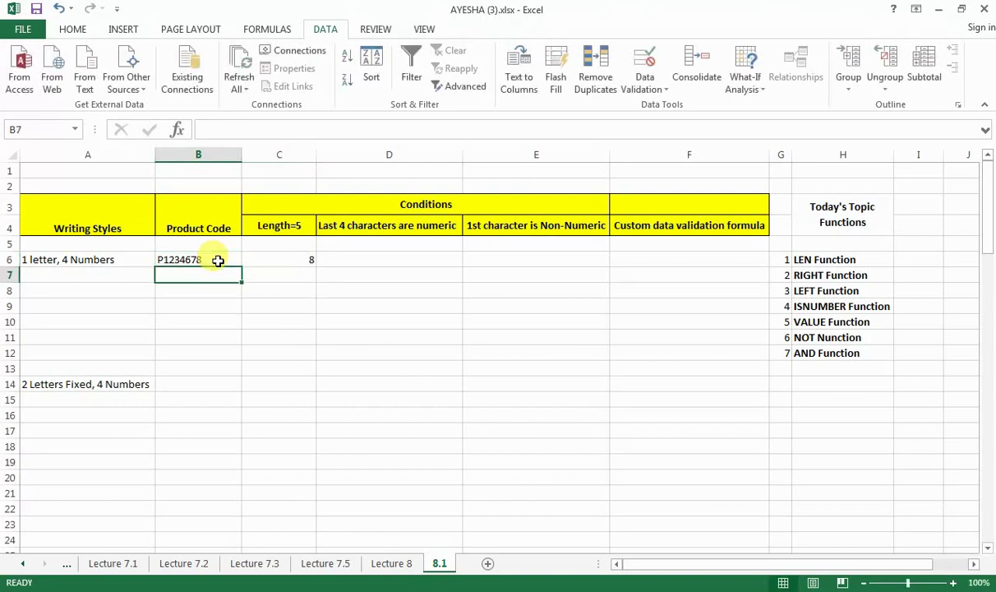
{"action": "double_click", "coordinate": [218, 259]}
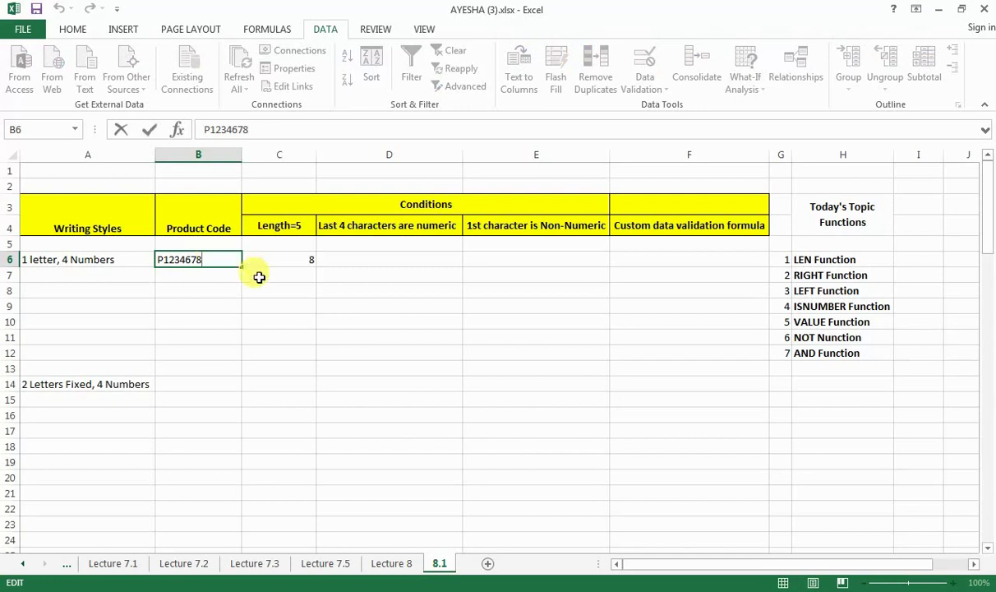
{"action": "key", "text": "Return"}
{"action": "double_click", "coordinate": [222, 261]}
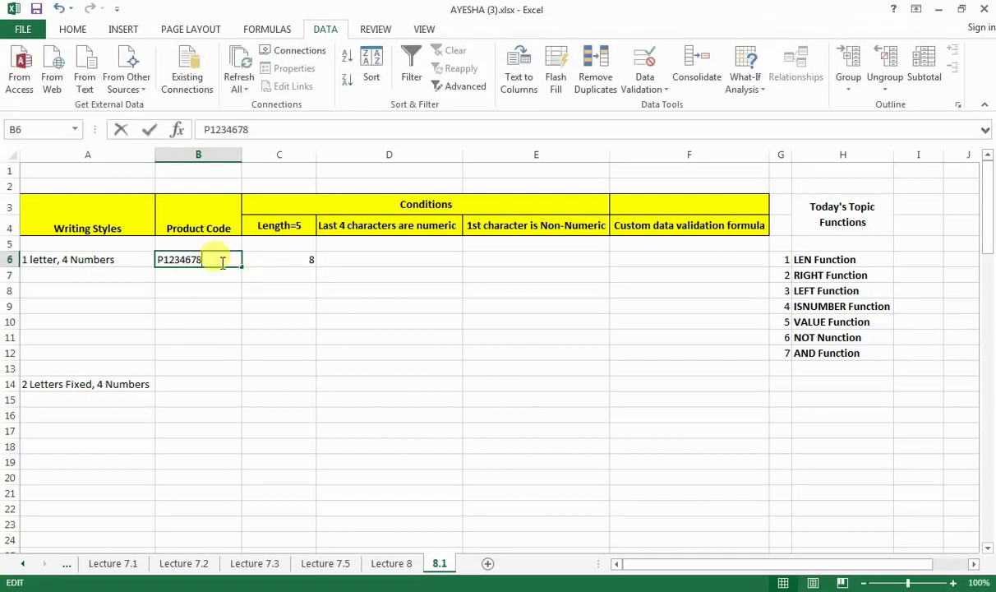
{"action": "key", "text": "BackSpace"}
{"action": "key", "text": "BackSpace"}
{"action": "key", "text": "BackSpace"}
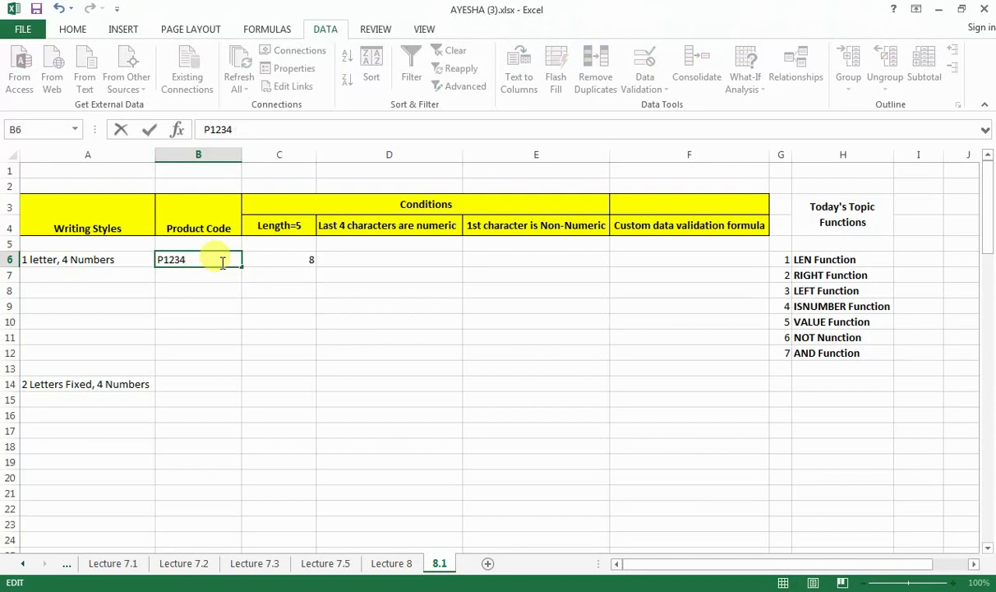
{"action": "key", "text": "Return"}
{"action": "key", "text": "Up"}
{"action": "key", "text": "Right"}
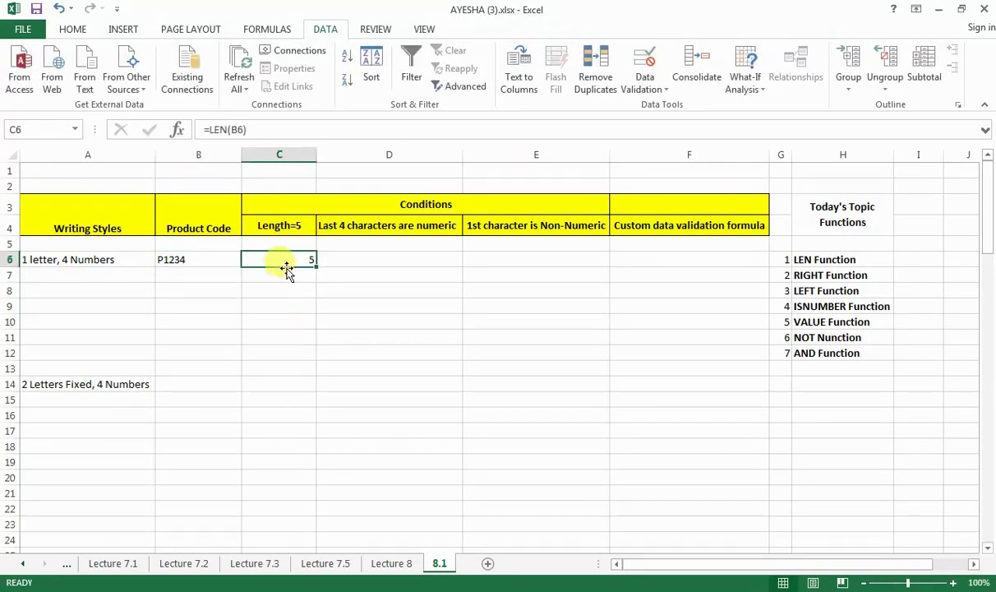
Extend C6's formula to =LEN(B6)=5 so it returns TRUE
{"action": "left_click", "coordinate": [258, 129]}
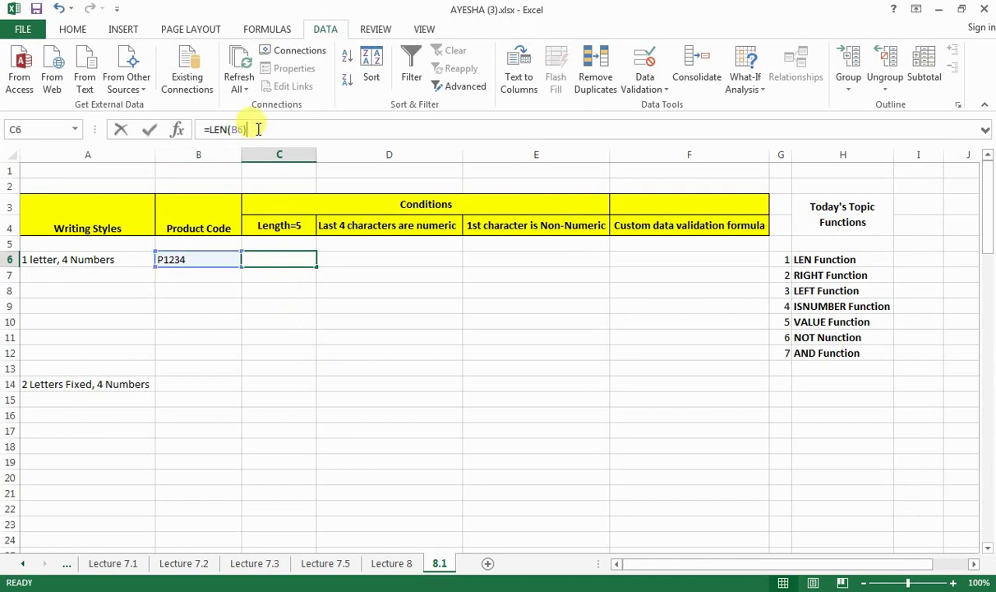
{"action": "type", "text": "="}
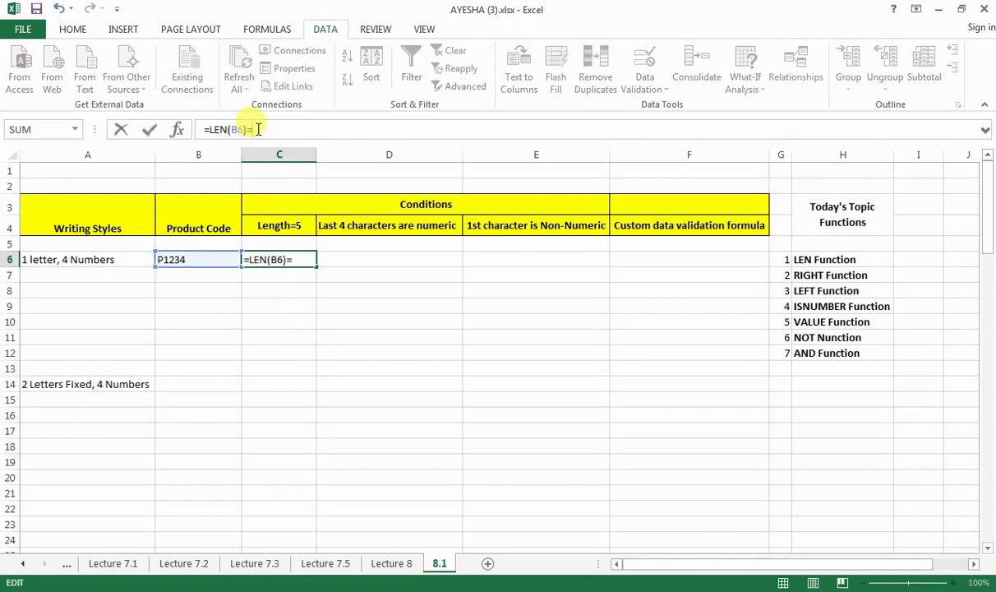
{"action": "type", "text": "5"}
{"action": "key", "text": "Return"}
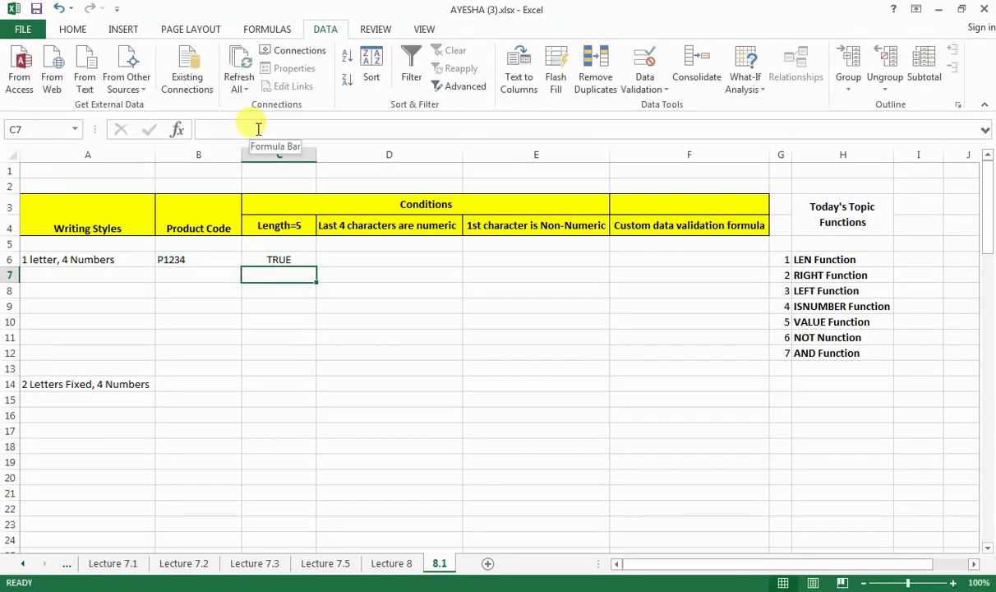
{"action": "left_click", "coordinate": [305, 257]}
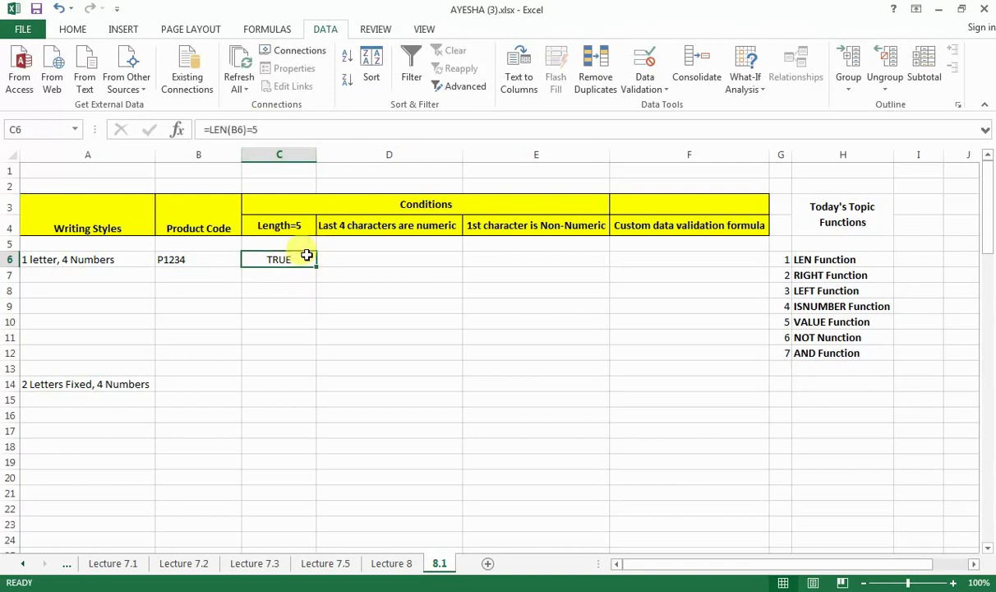
Test with P12345 in B6 (FALSE), then restore the code to P1234
{"action": "left_click", "coordinate": [192, 260]}
{"action": "key", "text": "F2"}
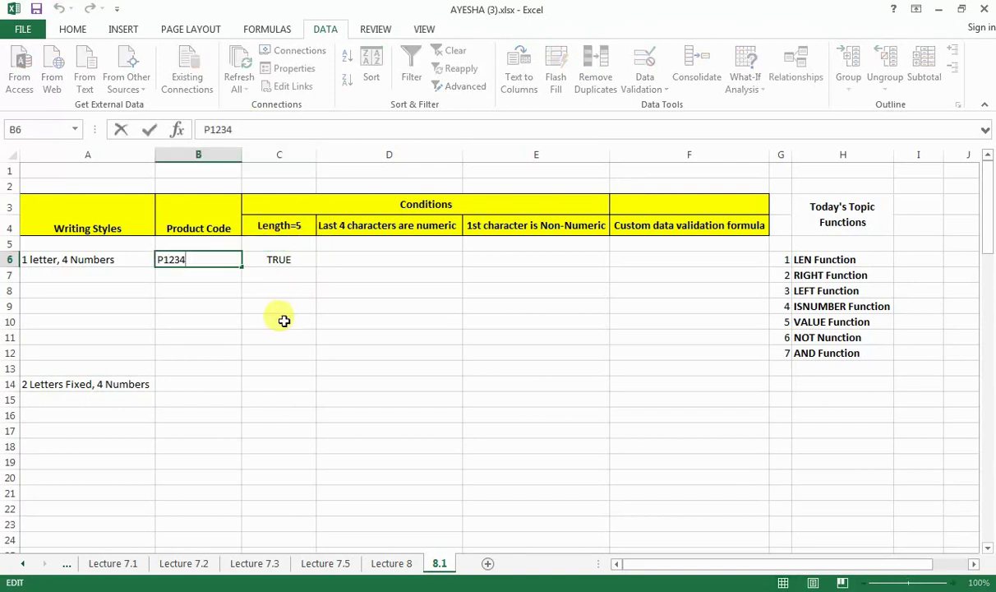
{"action": "type", "text": "5"}
{"action": "key", "text": "Return"}
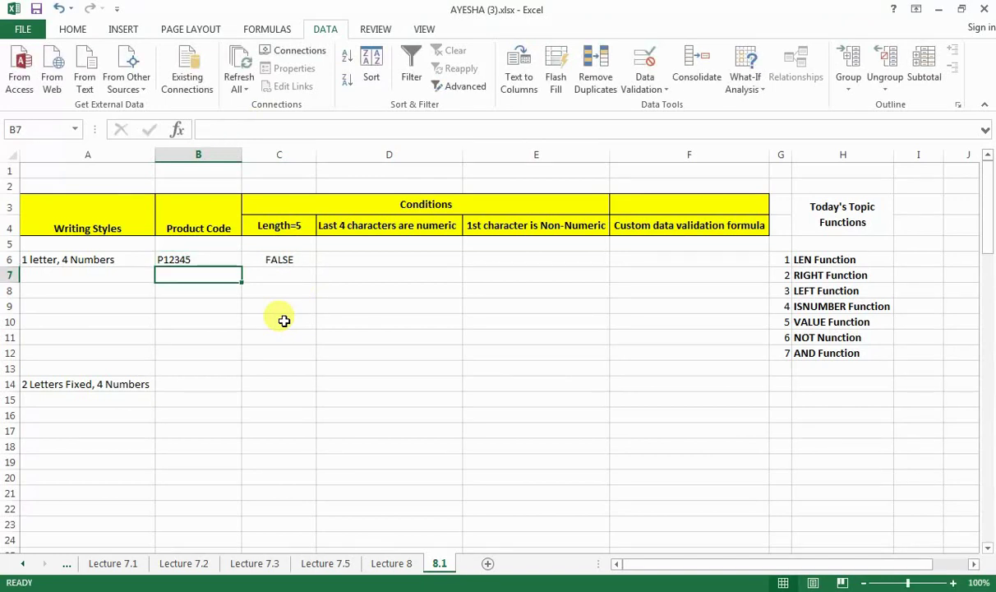
{"action": "key", "text": "Up"}
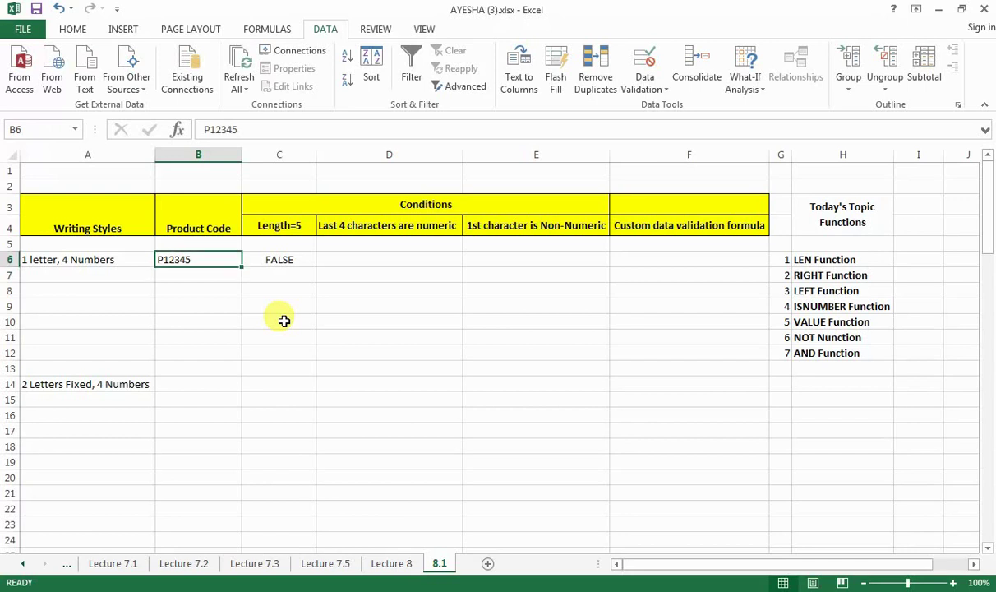
{"action": "key", "text": "F2"}
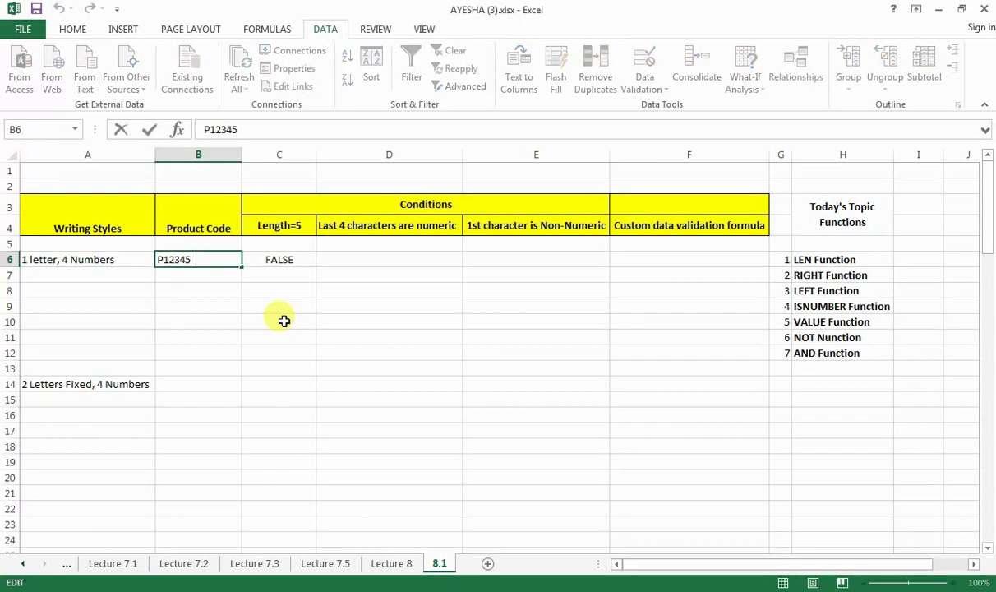
{"action": "key", "text": "BackSpace"}
{"action": "key", "text": "Return"}
{"action": "key", "text": "Up"}
{"action": "key", "text": "Right"}
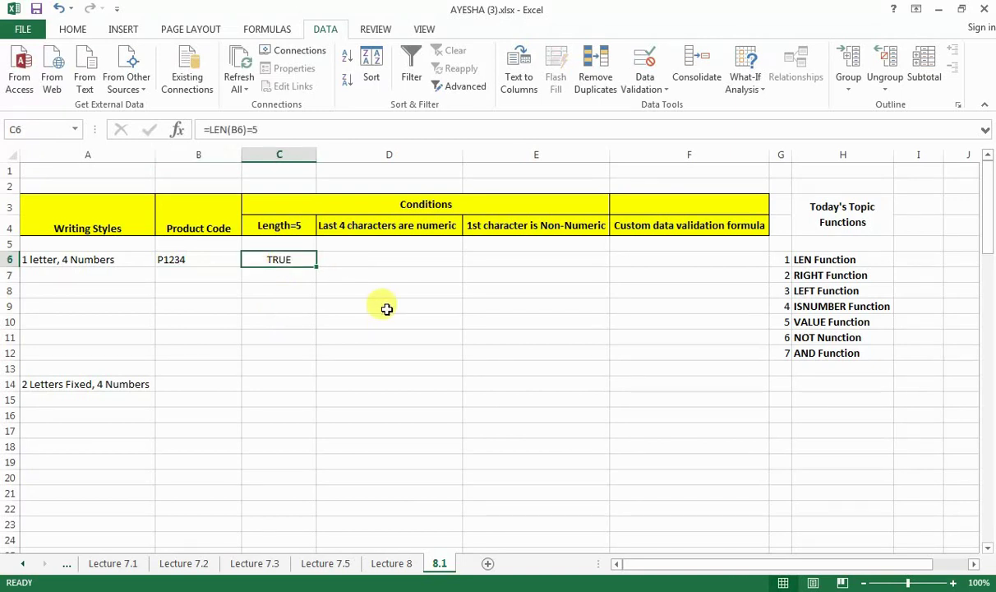
Enter =RIGHT(B6,4) in D6, extracting 1234 from P1234
{"action": "left_click", "coordinate": [372, 259]}
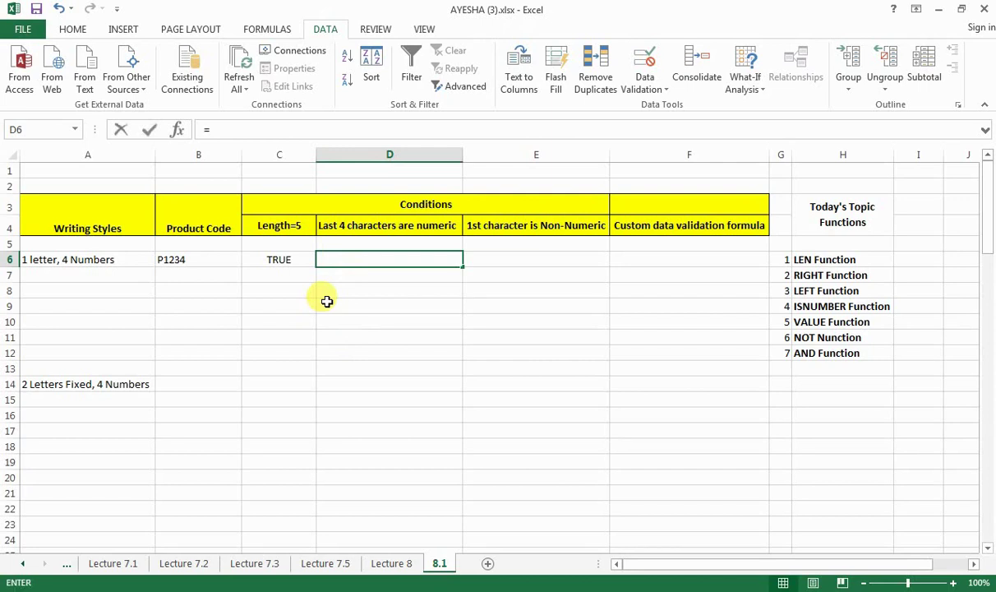
{"action": "type", "text": "="}
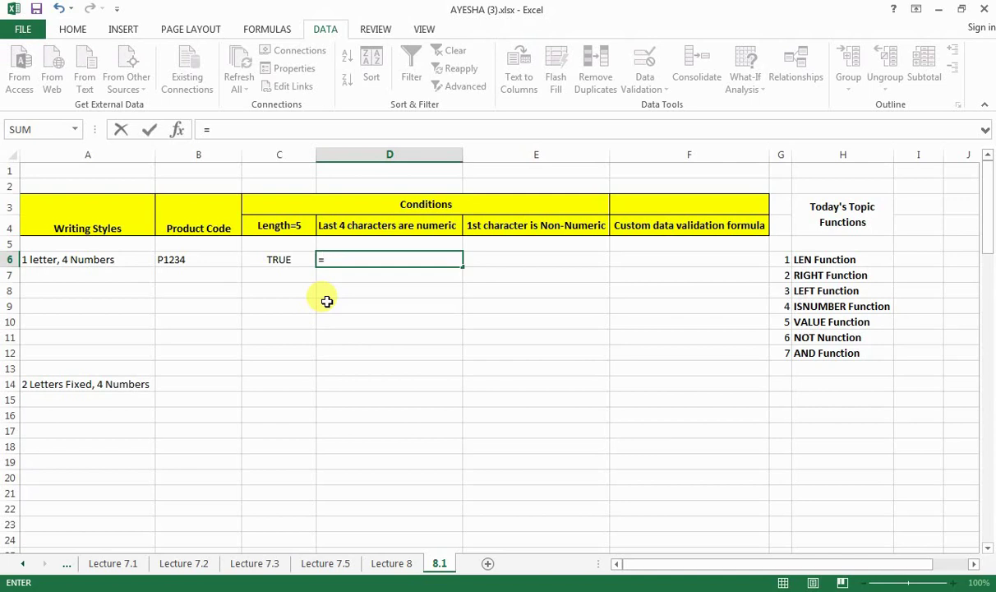
{"action": "type", "text": "right"}
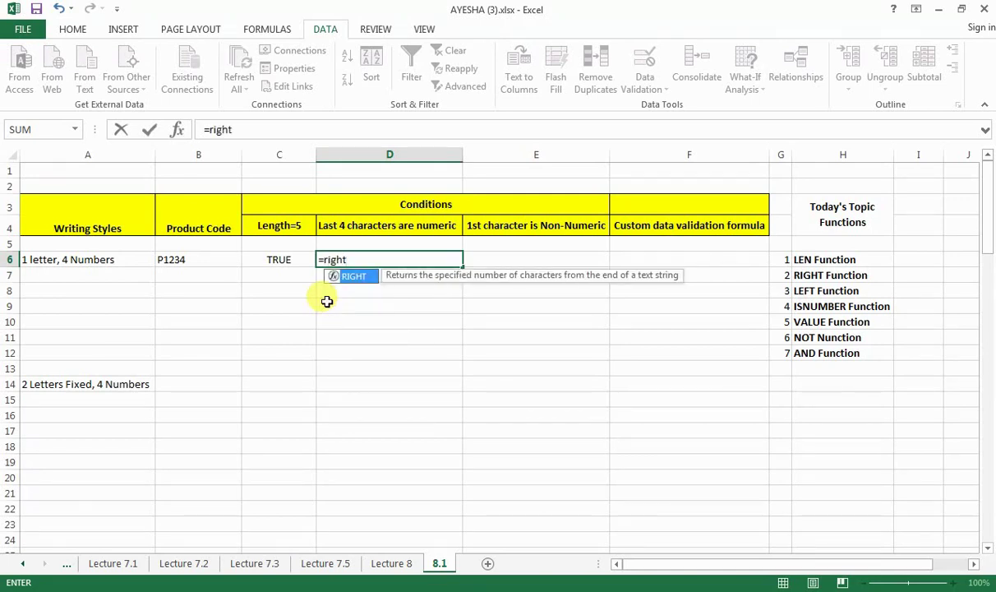
{"action": "key", "text": "Tab"}
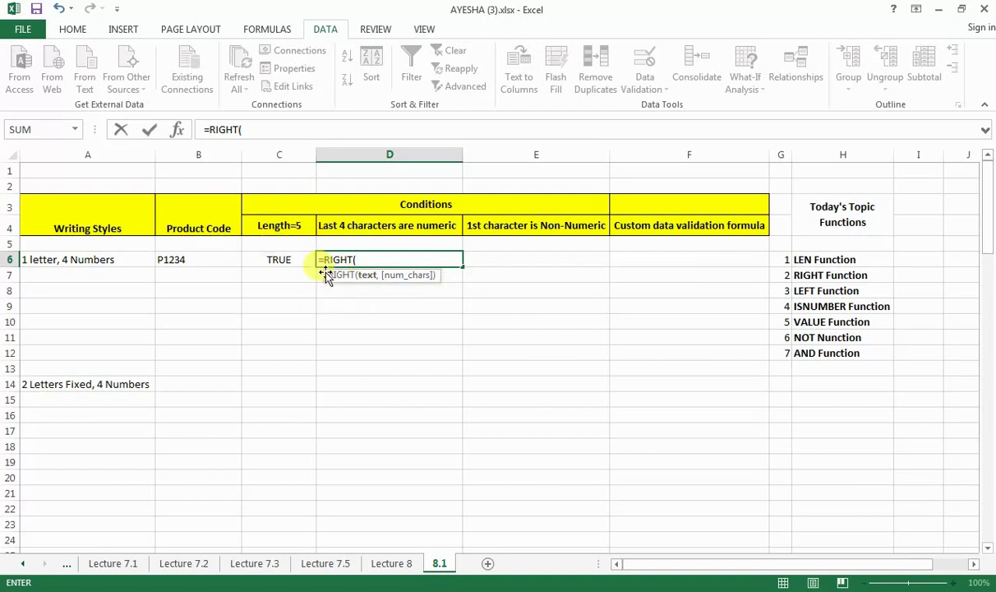
{"action": "left_click", "coordinate": [185, 259]}
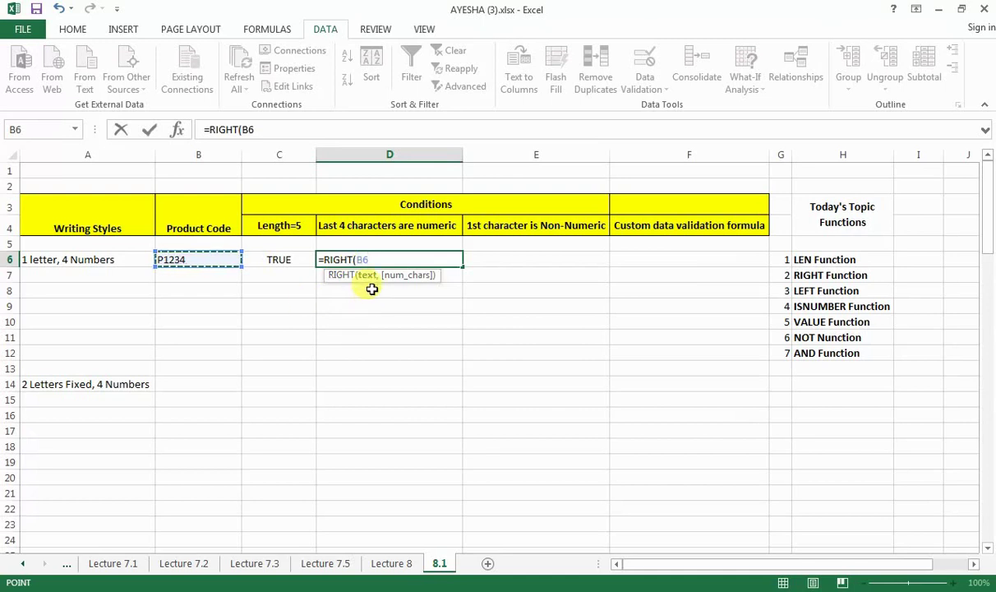
{"action": "type", "text": ","}
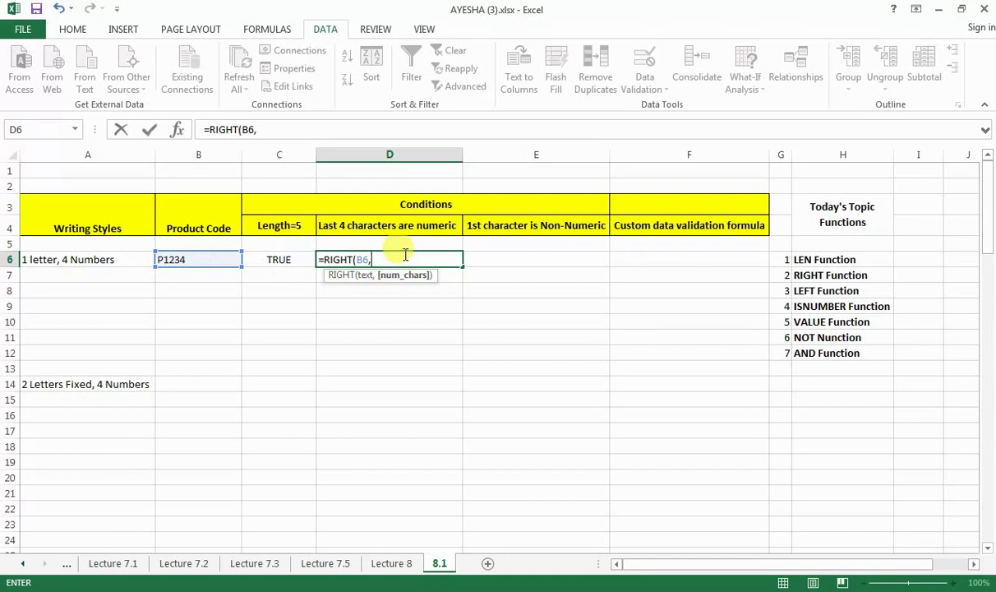
{"action": "type", "text": "4)"}
{"action": "key", "text": "Return"}
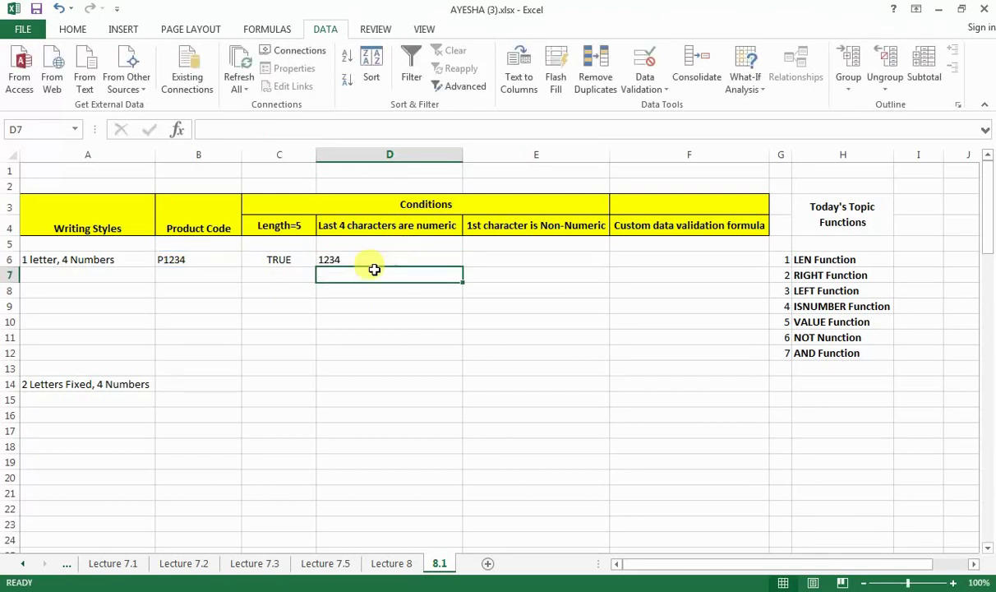
{"action": "left_click", "coordinate": [363, 257]}
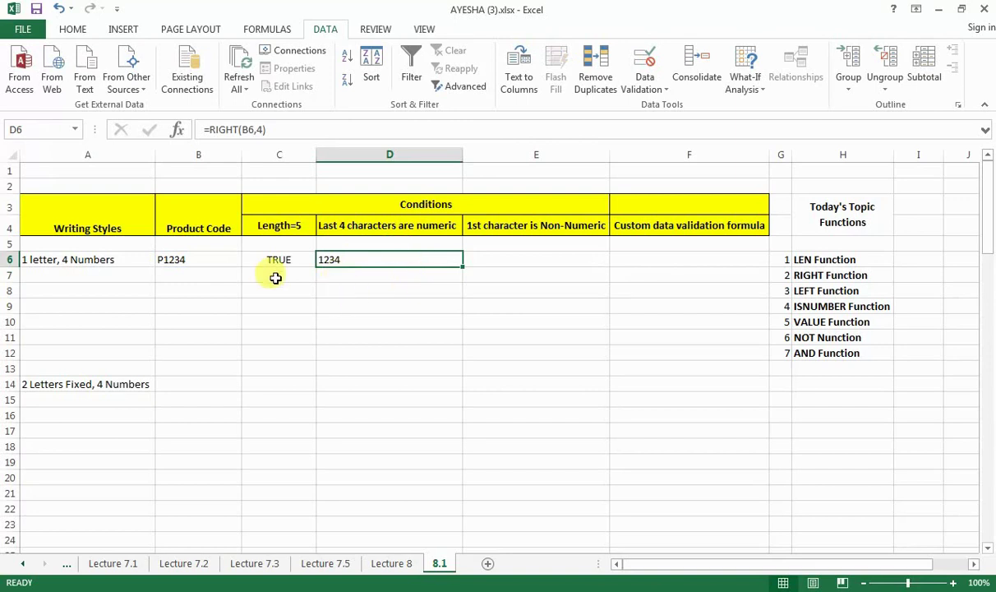
Lengthen the B6 code with extra test digits
{"action": "double_click", "coordinate": [196, 262]}
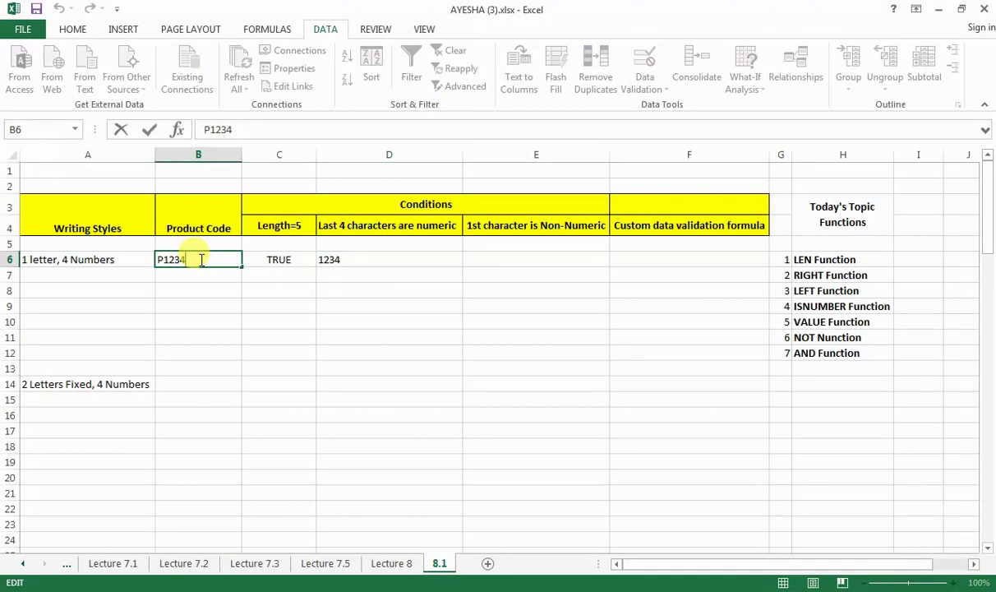
{"action": "type", "text": "444555"}
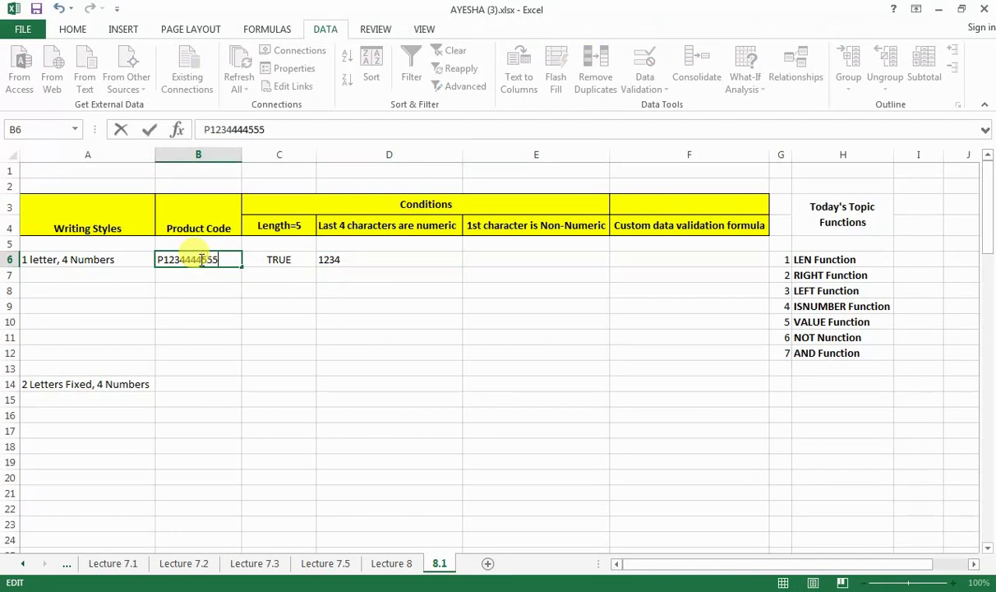
{"action": "key", "text": "BackSpace"}
{"action": "type", "text": "77"}
{"action": "key", "text": "Return"}
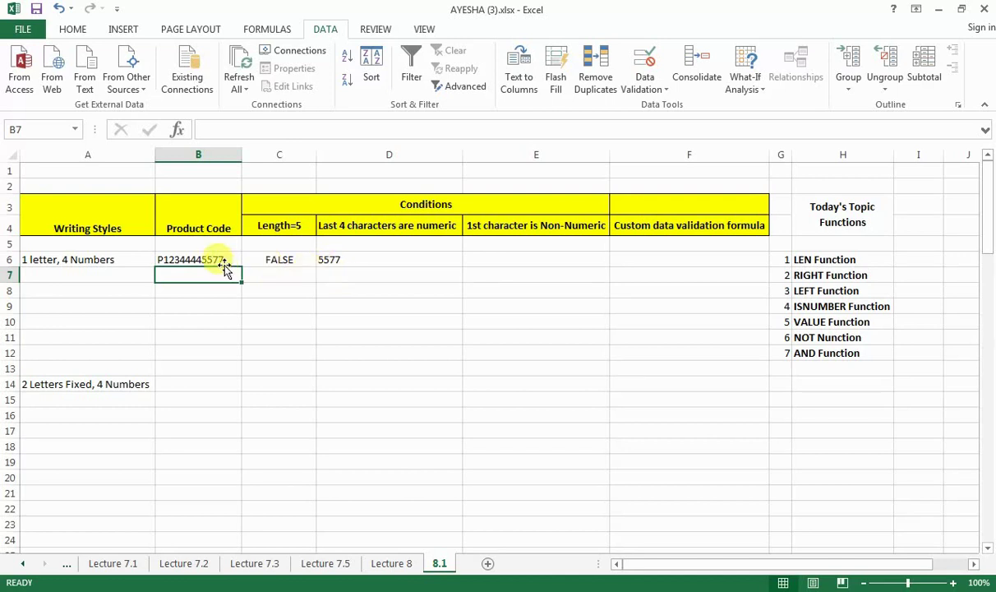
Change D6's character count to 8, then back to =RIGHT(B6,4)
{"action": "left_click", "coordinate": [347, 259]}
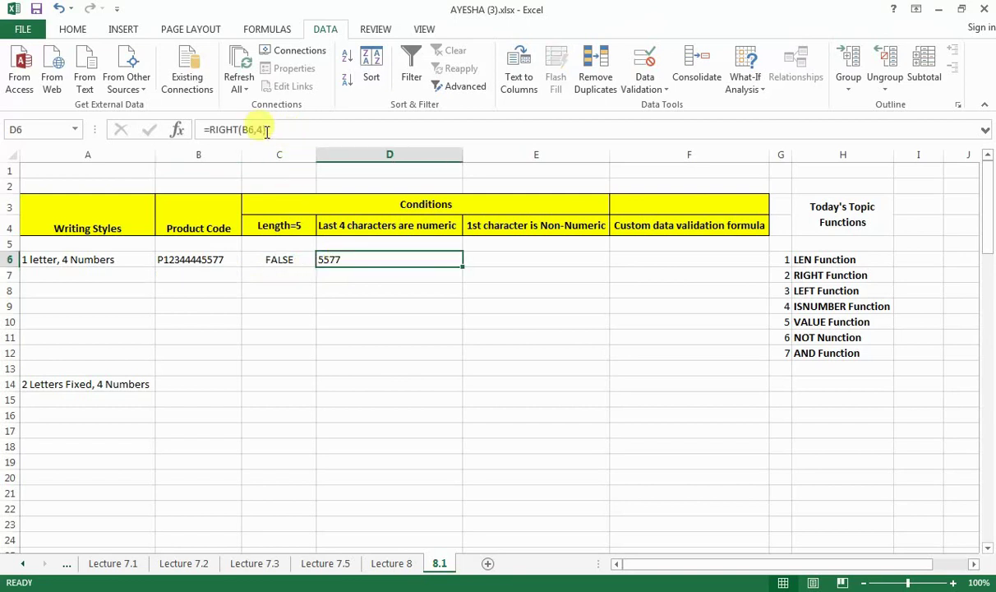
{"action": "left_click", "coordinate": [263, 129]}
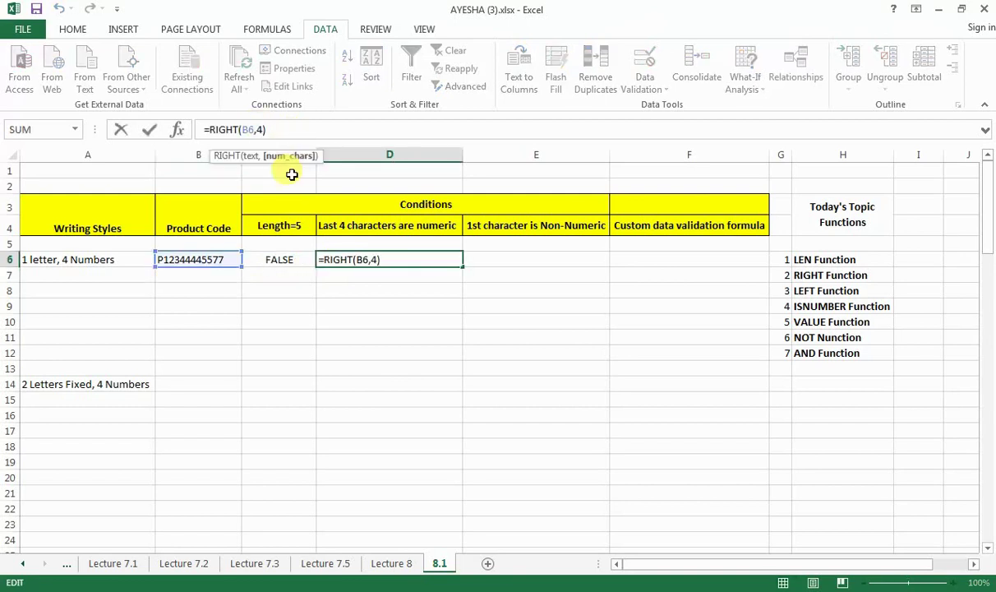
{"action": "key", "text": "BackSpace"}
{"action": "type", "text": "9"}
{"action": "key", "text": "BackSpace"}
{"action": "type", "text": "8"}
{"action": "key", "text": "Return"}
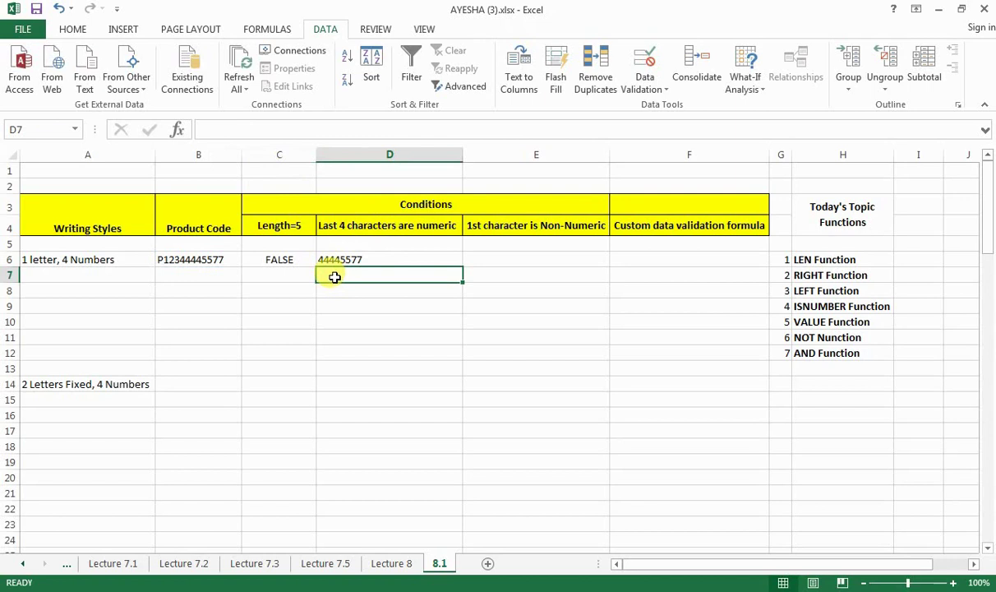
{"action": "left_click", "coordinate": [354, 258]}
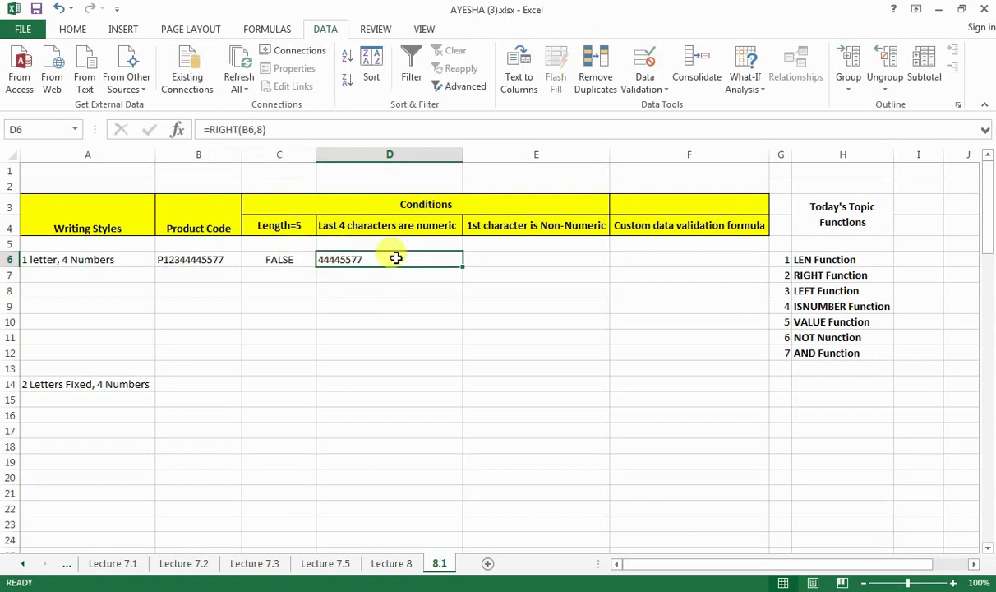
{"action": "left_click", "coordinate": [260, 129]}
{"action": "key", "text": "BackSpace"}
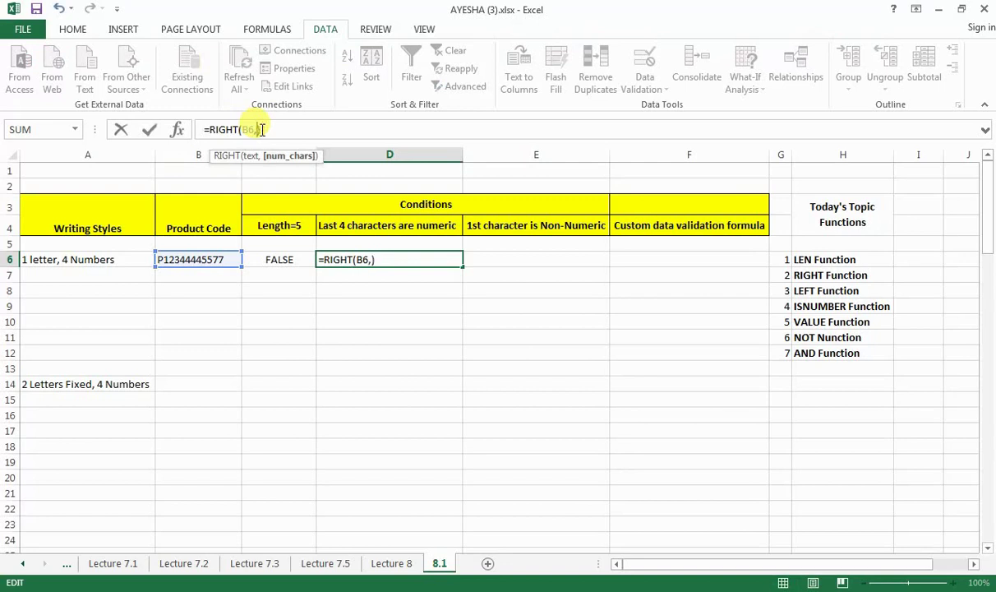
{"action": "type", "text": "4"}
{"action": "key", "text": "Return"}
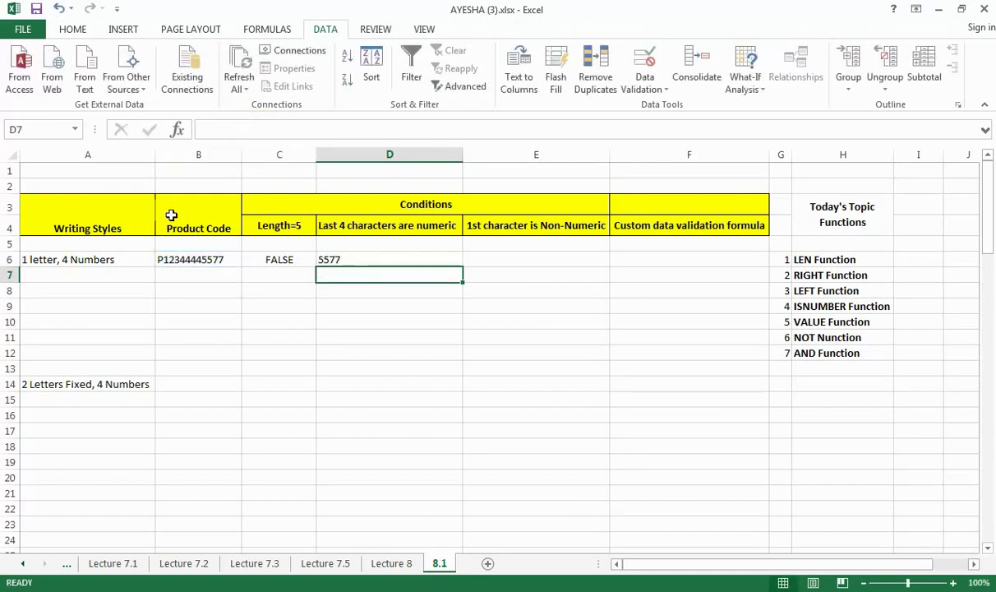
Delete the extra digits to restore B6 to P1234
{"action": "left_click", "coordinate": [211, 260]}
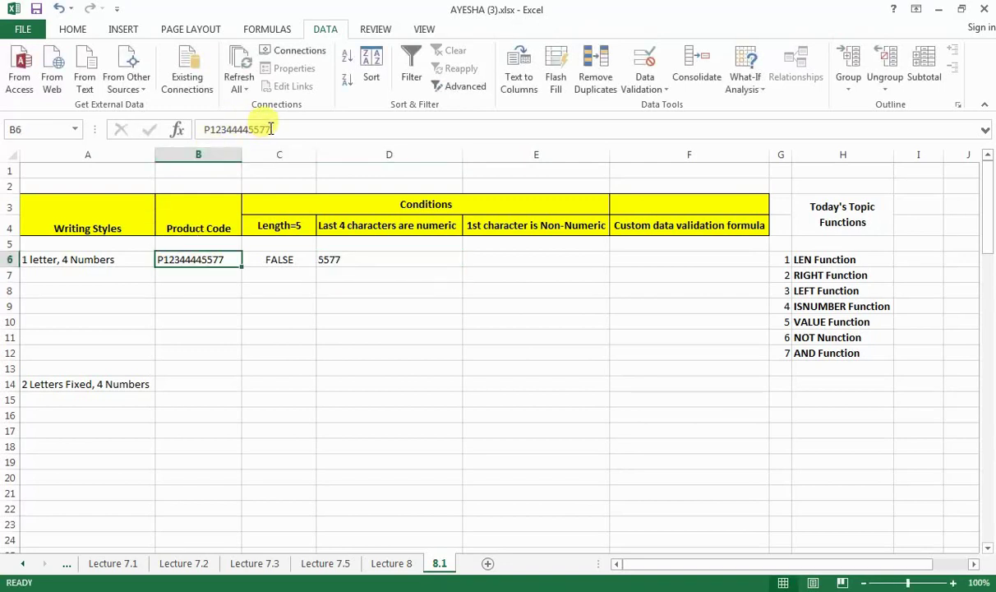
{"action": "left_click_drag", "start_coordinate": [269, 129], "coordinate": [234, 129]}
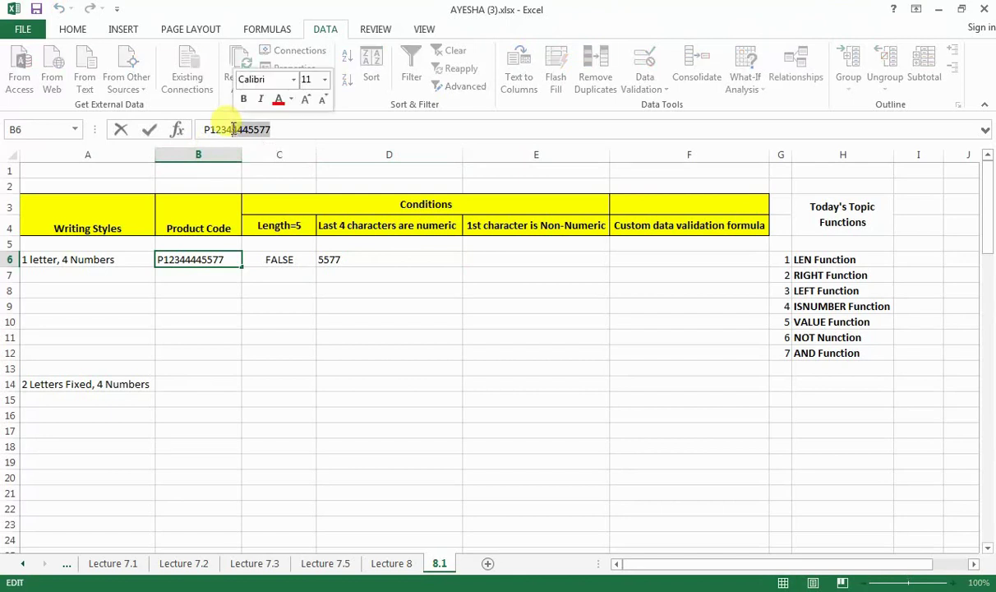
{"action": "key", "text": "BackSpace"}
{"action": "key", "text": "Return"}
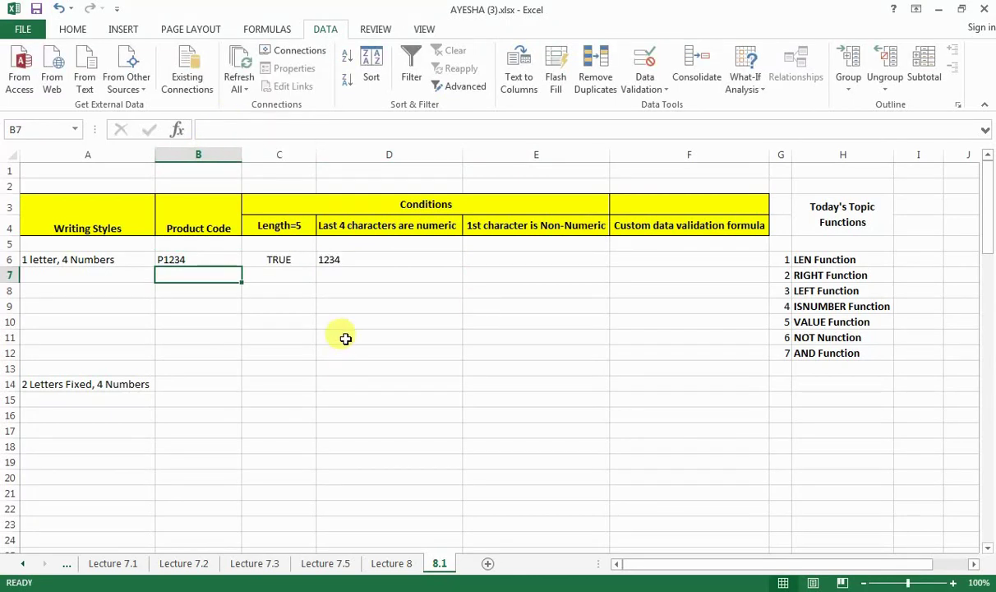
{"action": "left_click", "coordinate": [373, 259]}
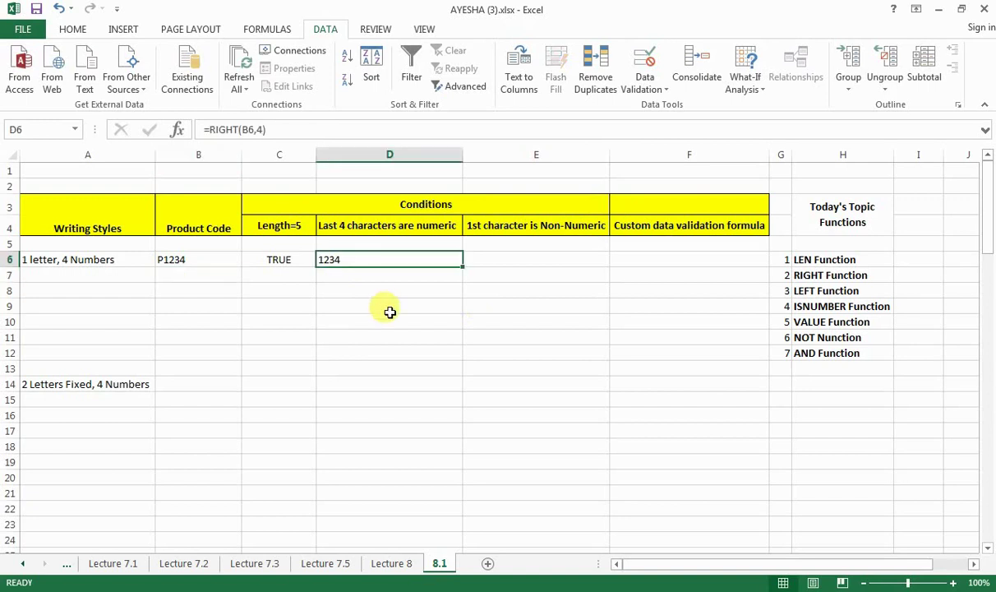
Change B6 to P1235 so D6 shows 1235
{"action": "double_click", "coordinate": [197, 259]}
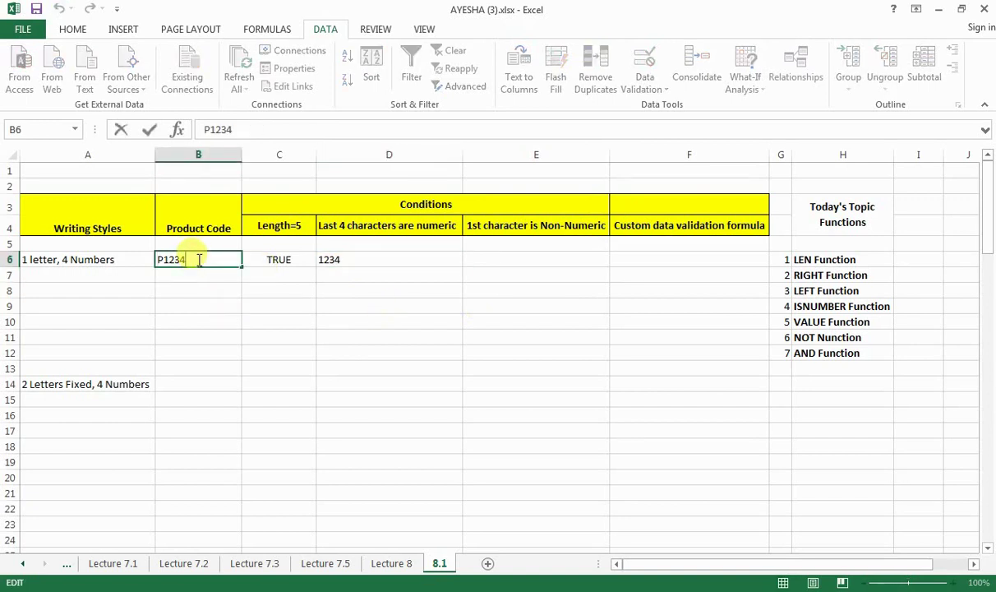
{"action": "key", "text": "BackSpace"}
{"action": "type", "text": "5"}
{"action": "key", "text": "Return"}
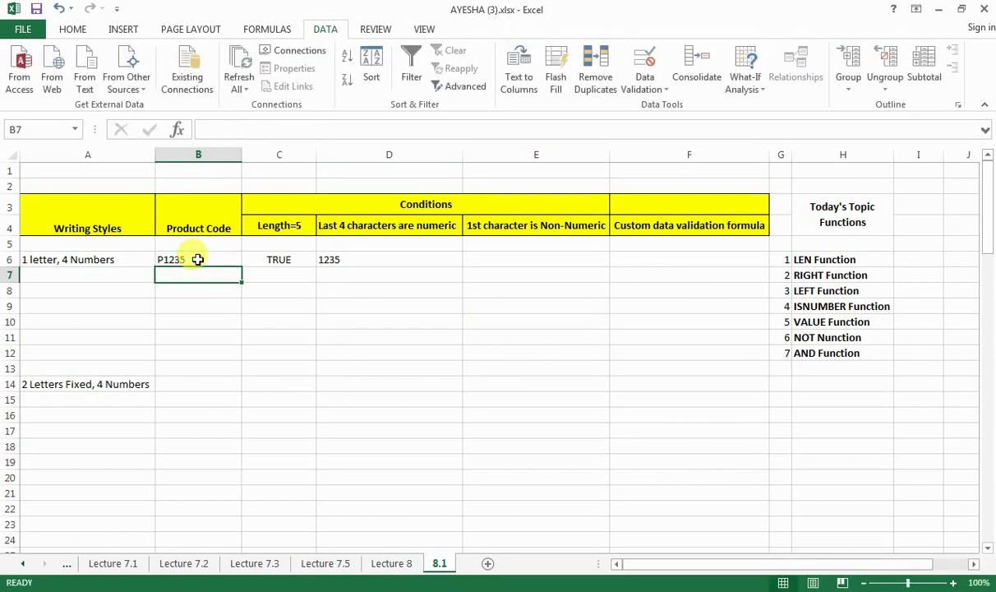
{"action": "left_click", "coordinate": [384, 259]}
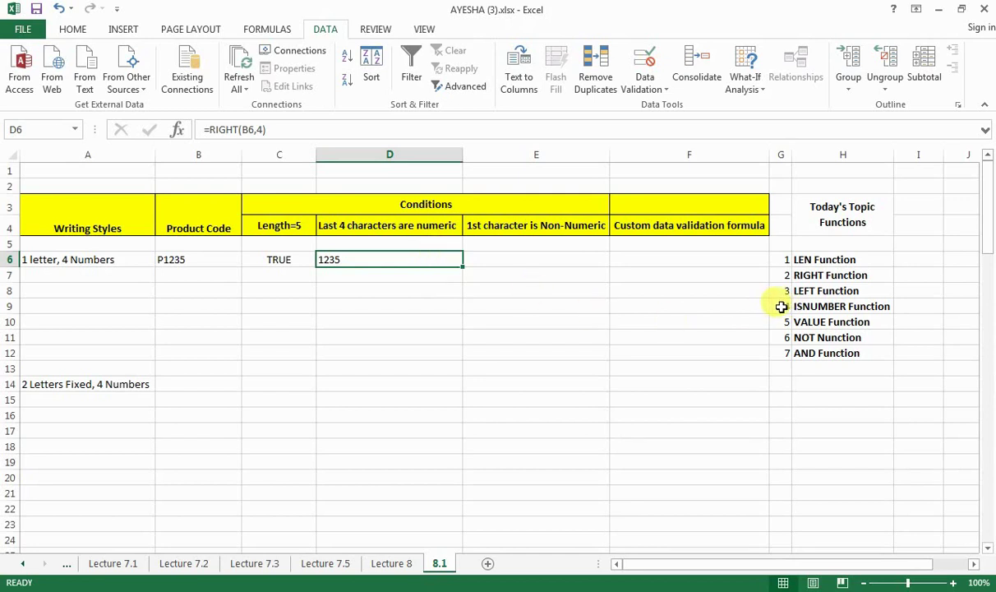
Wrap D6's formula as =ISNUMBER(RIGHT(B6,4)), which returns FALSE
{"action": "left_click_drag", "start_coordinate": [781, 305], "coordinate": [847, 306]}
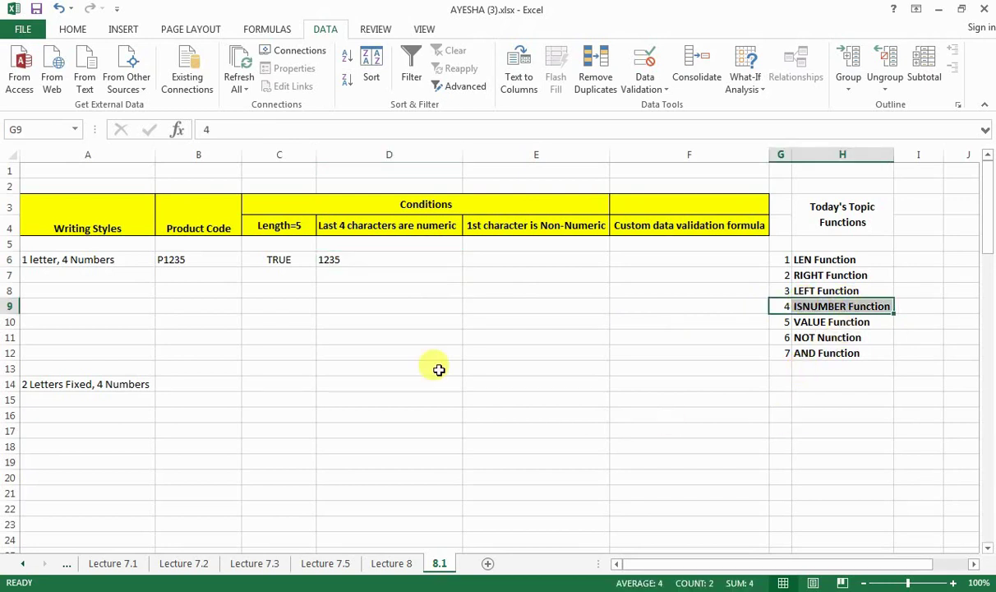
{"action": "left_click", "coordinate": [380, 256]}
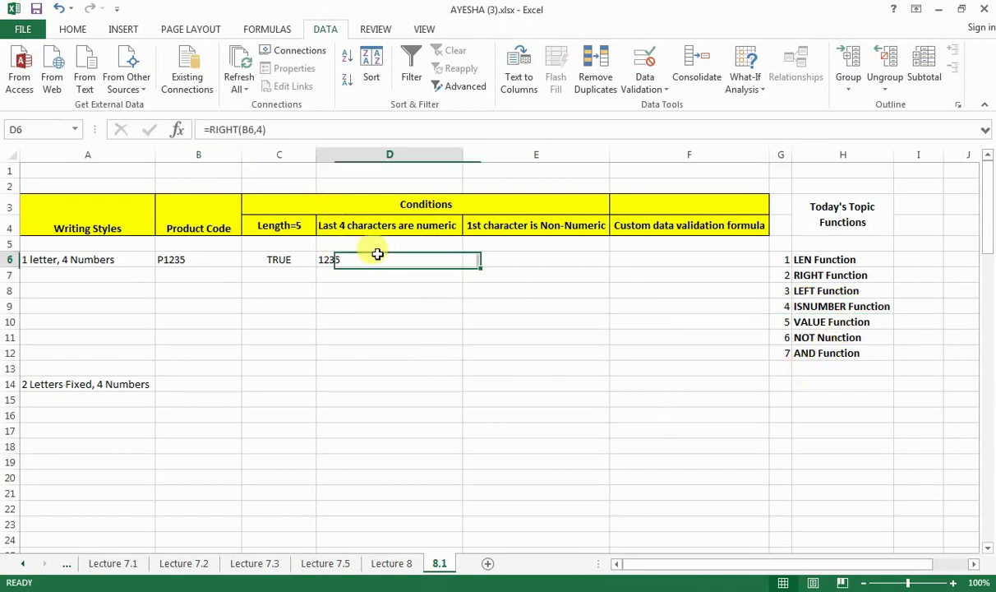
{"action": "left_click", "coordinate": [212, 130]}
{"action": "type", "text": "is"}
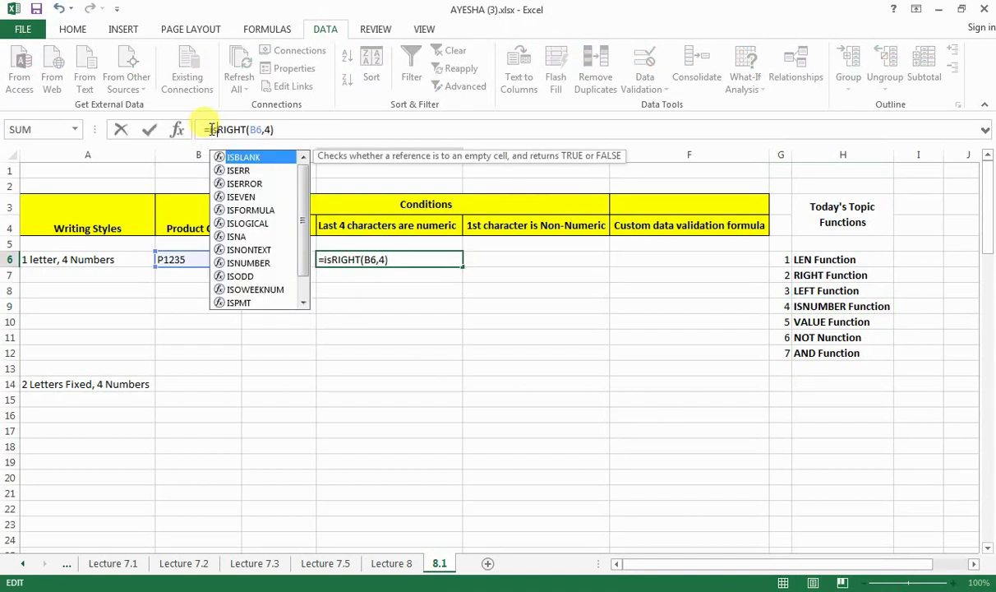
{"action": "type", "text": "number"}
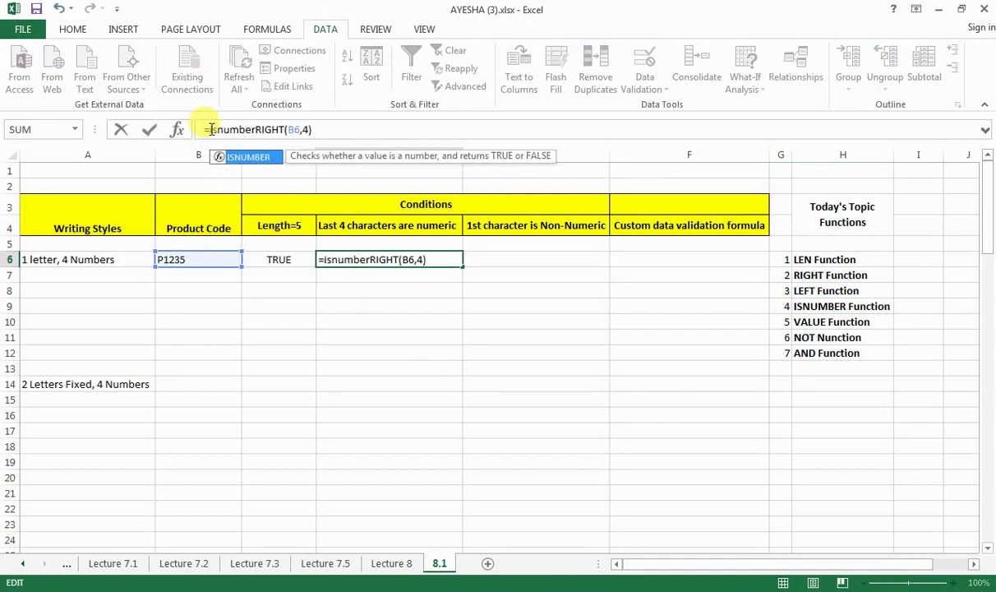
{"action": "key", "text": "Tab"}
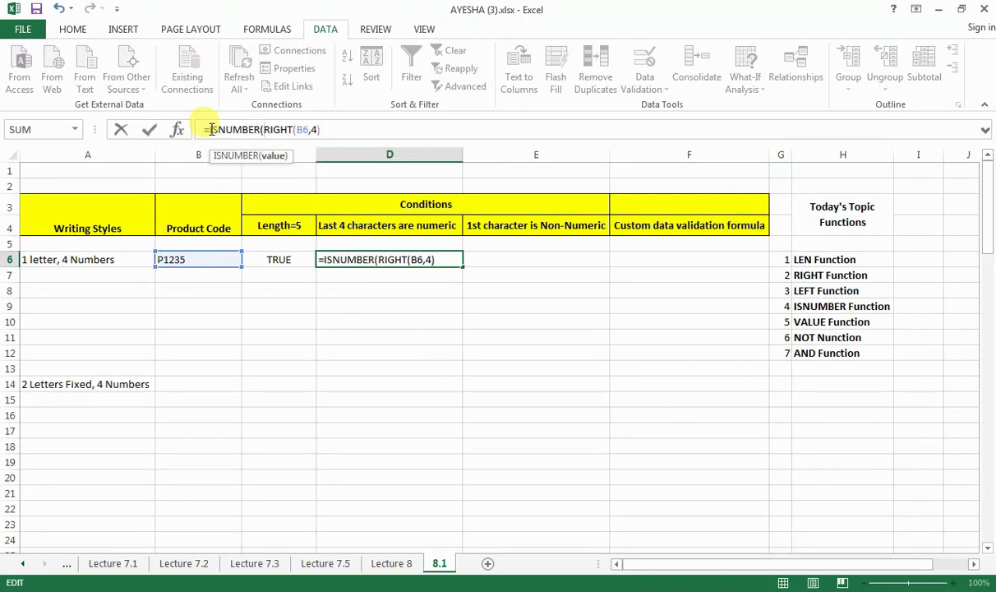
{"action": "key", "text": "Right"}
{"action": "key", "text": "Right"}
{"action": "key", "text": "Right"}
{"action": "key", "text": "Right"}
{"action": "key", "text": "Right"}
{"action": "key", "text": "Right"}
{"action": "key", "text": "Right"}
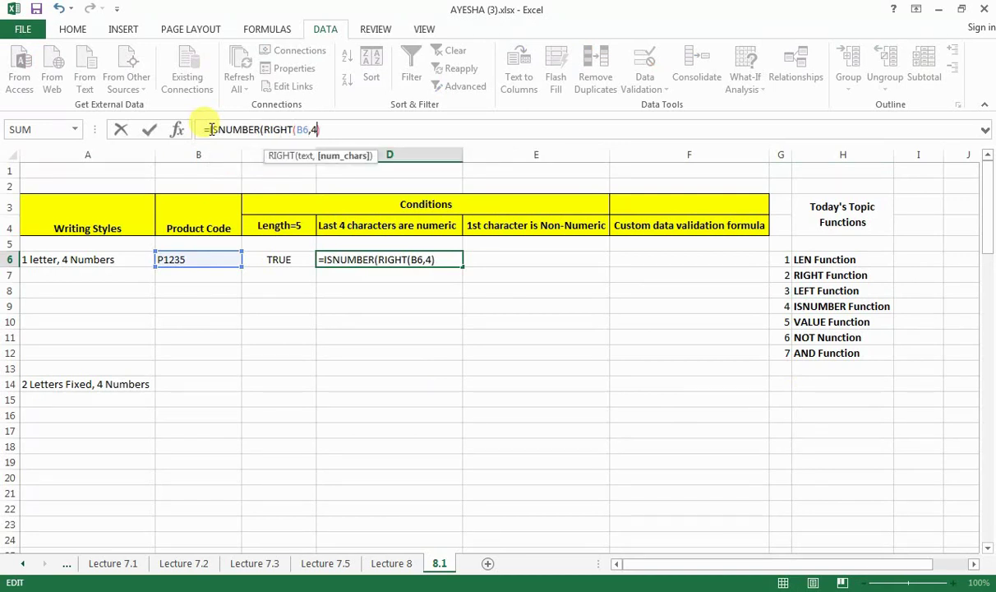
{"action": "key", "text": "Right"}
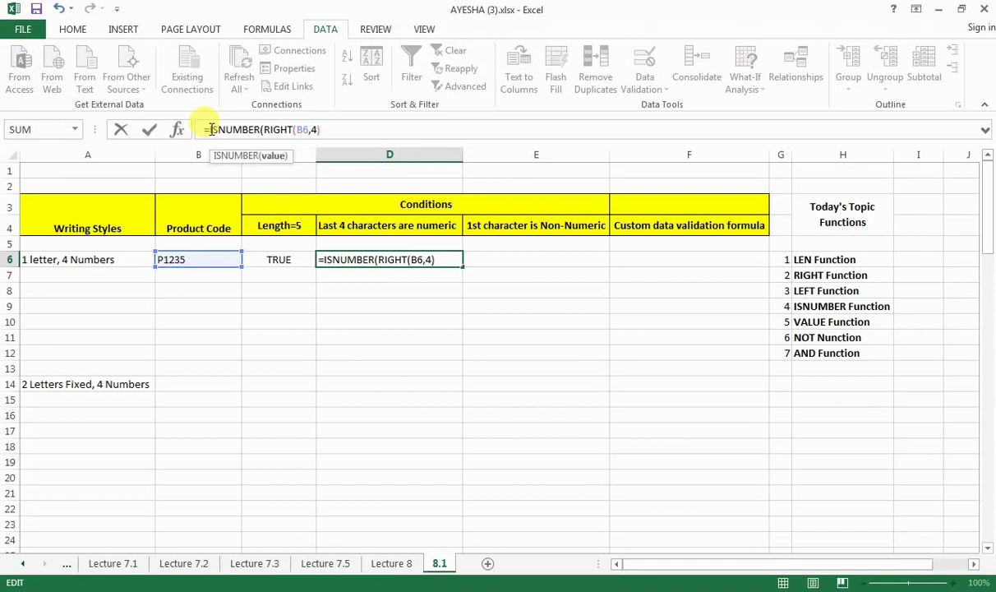
{"action": "type", "text": ")"}
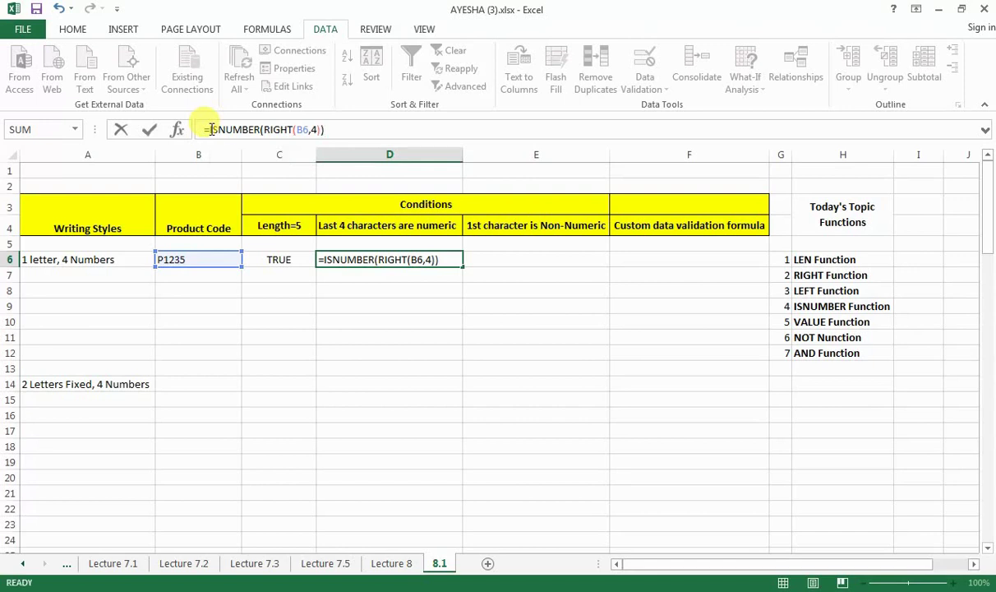
{"action": "key", "text": "Return"}
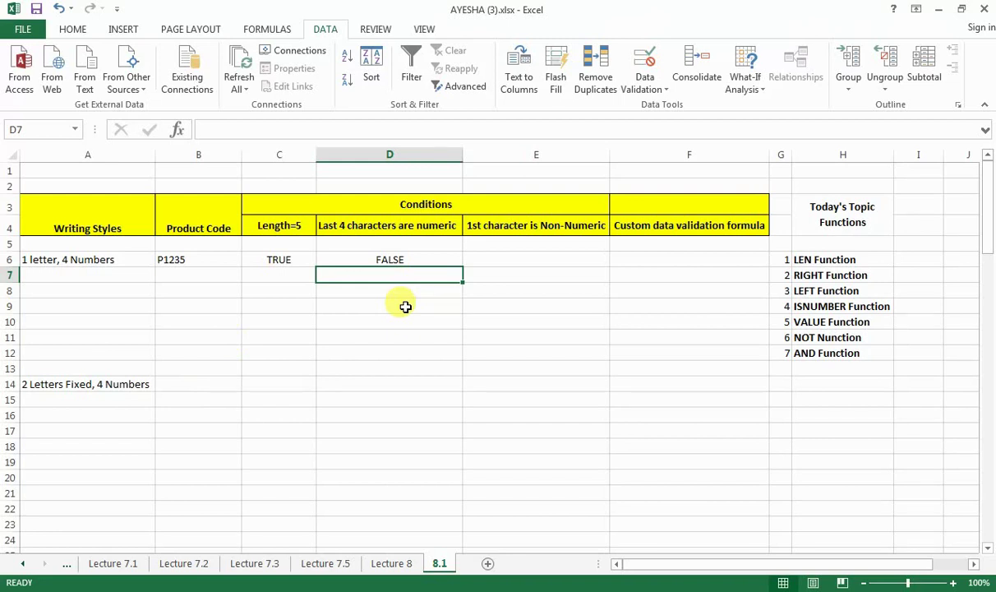
Change D6 to =ISNUMBER(VALUE(RIGHT(B6,4))), now returning TRUE
{"action": "left_click", "coordinate": [847, 322]}
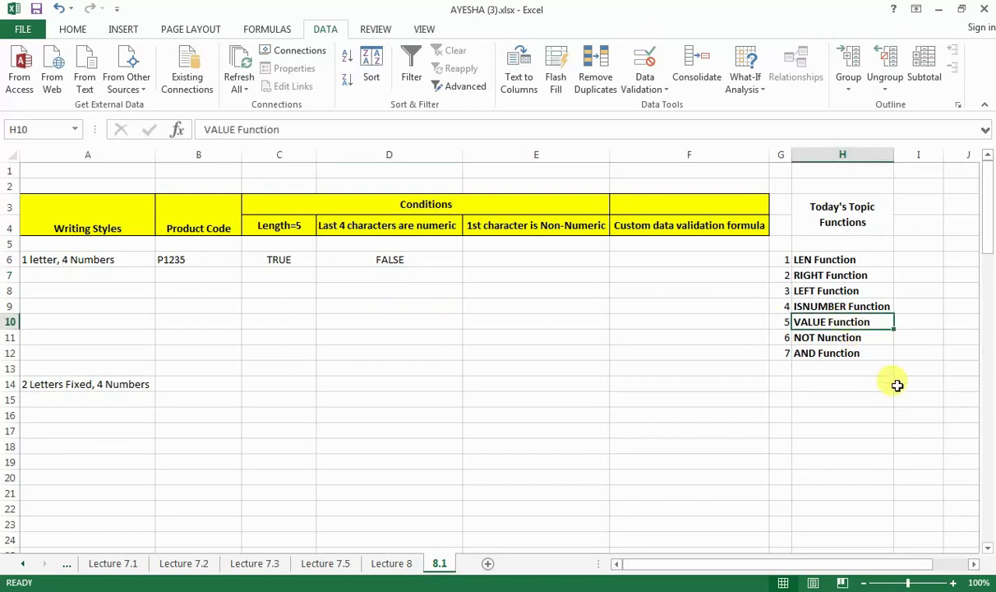
{"action": "left_click", "coordinate": [387, 259]}
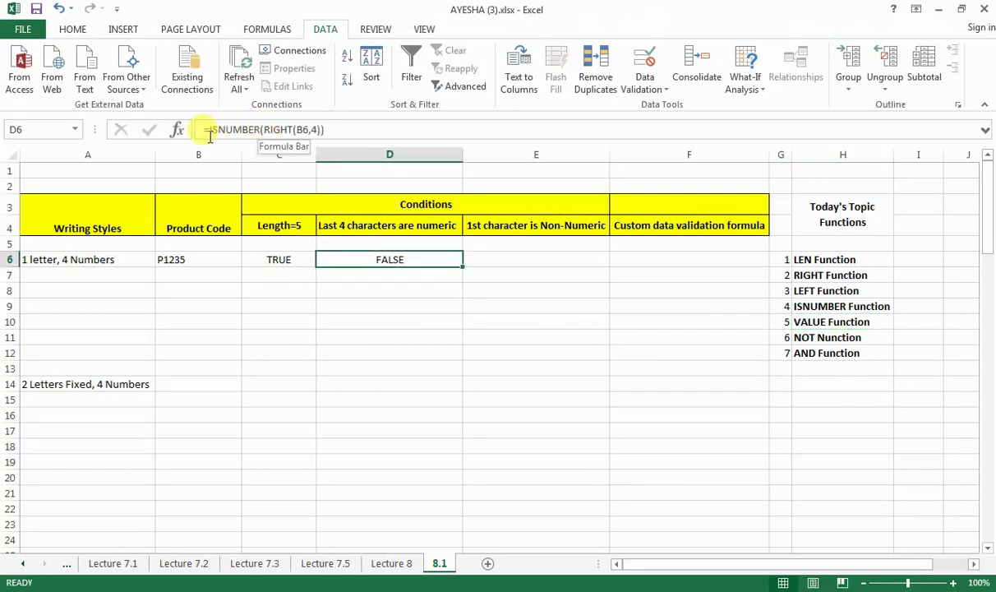
{"action": "left_click", "coordinate": [264, 130]}
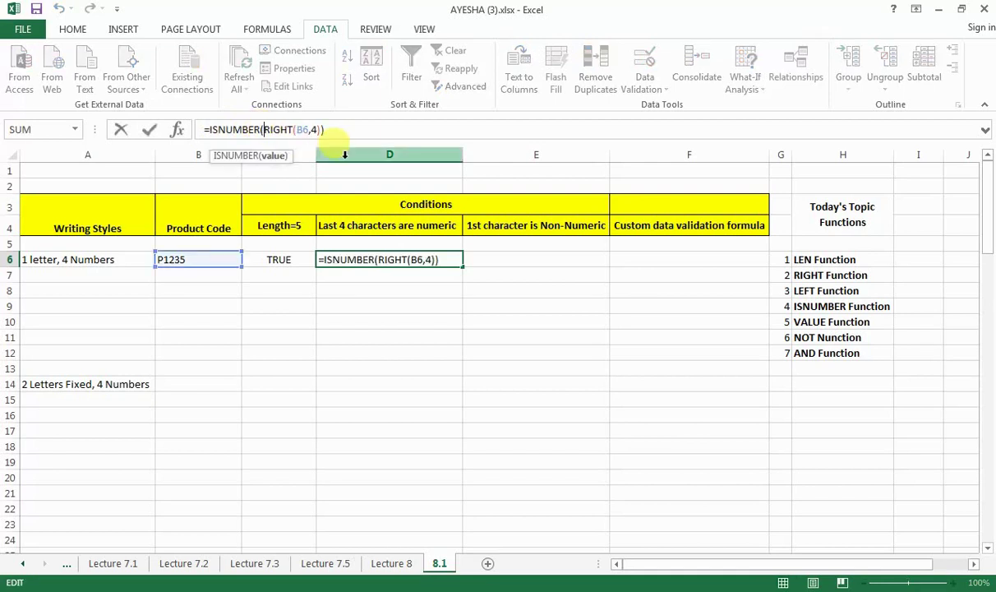
{"action": "type", "text": "valu"}
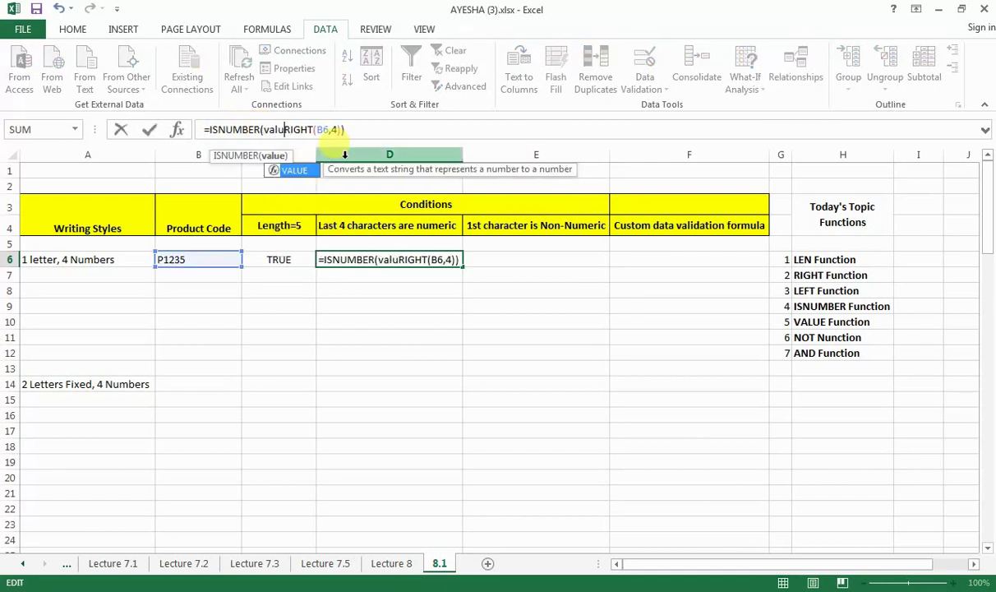
{"action": "type", "text": "e"}
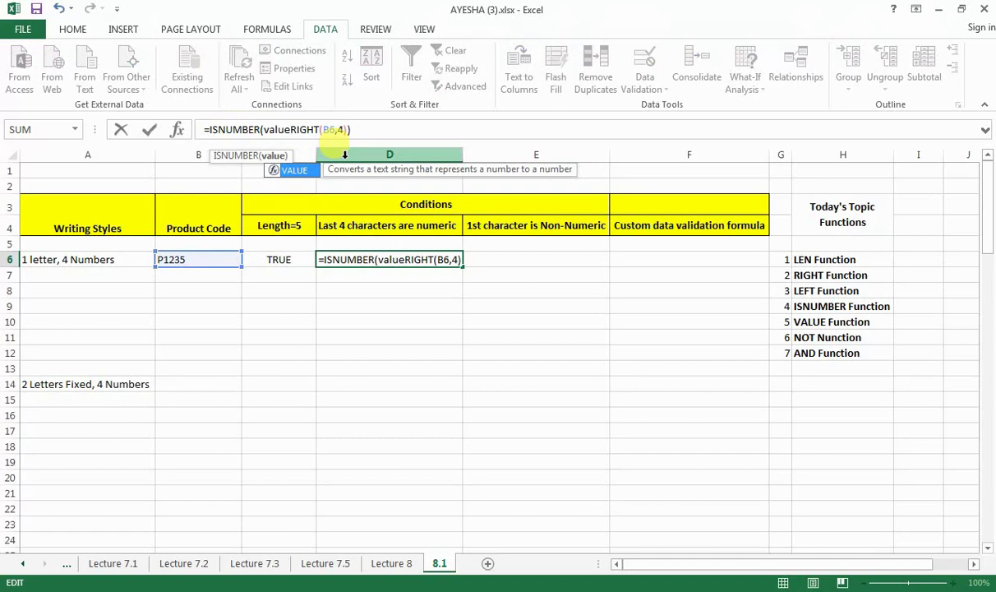
{"action": "type", "text": "("}
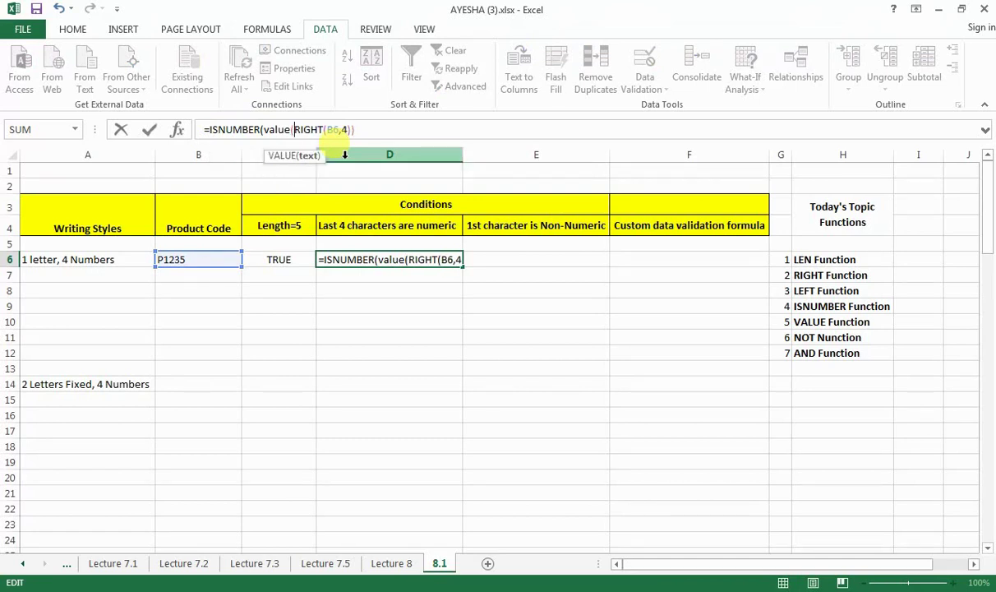
{"action": "key", "text": "Right"}
{"action": "key", "text": "Right"}
{"action": "key", "text": "Right"}
{"action": "key", "text": "Right"}
{"action": "key", "text": "Right"}
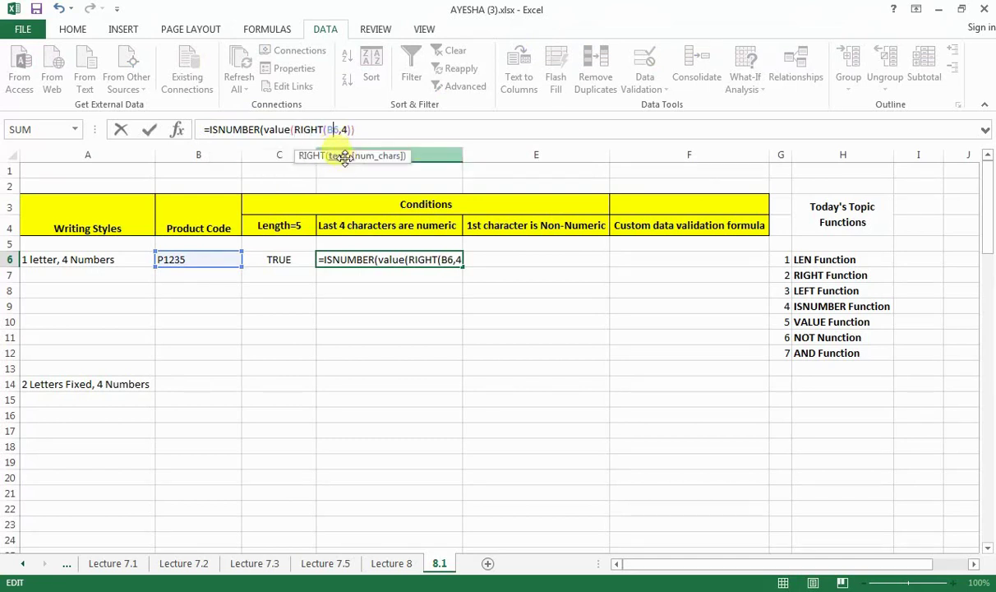
{"action": "key", "text": "Right"}
{"action": "key", "text": "Right"}
{"action": "key", "text": "Right"}
{"action": "key", "text": "Right"}
{"action": "key", "text": "Right"}
{"action": "key", "text": "Right"}
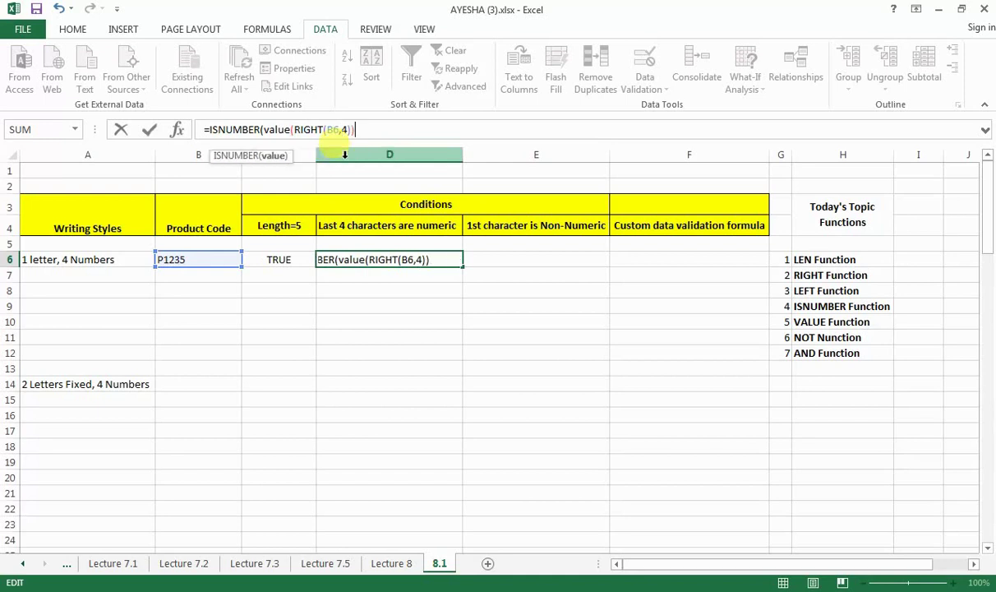
{"action": "type", "text": ")"}
{"action": "key", "text": "Return"}
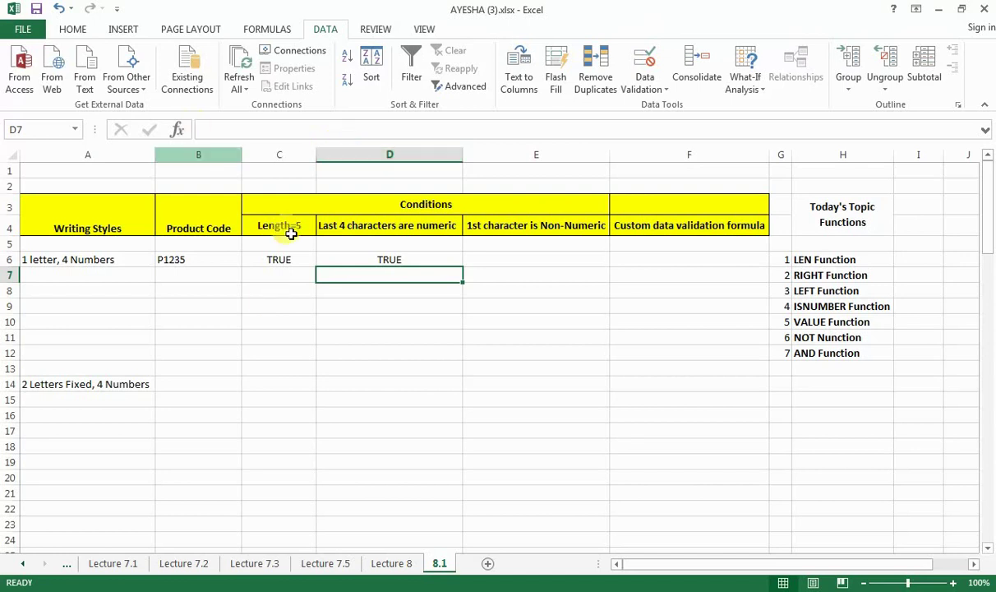
{"action": "left_click", "coordinate": [540, 261]}
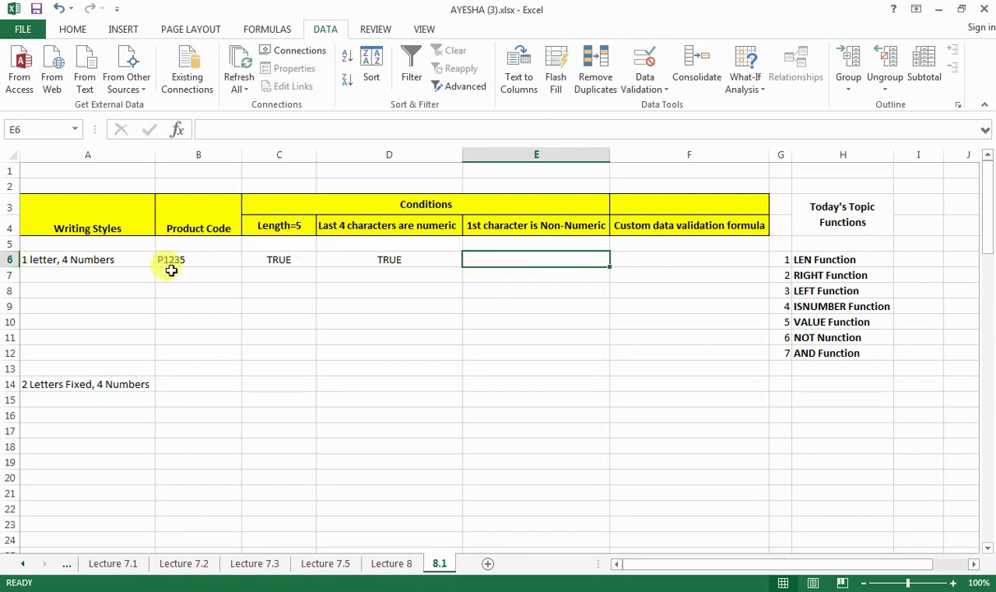
{"action": "left_click", "coordinate": [369, 260]}
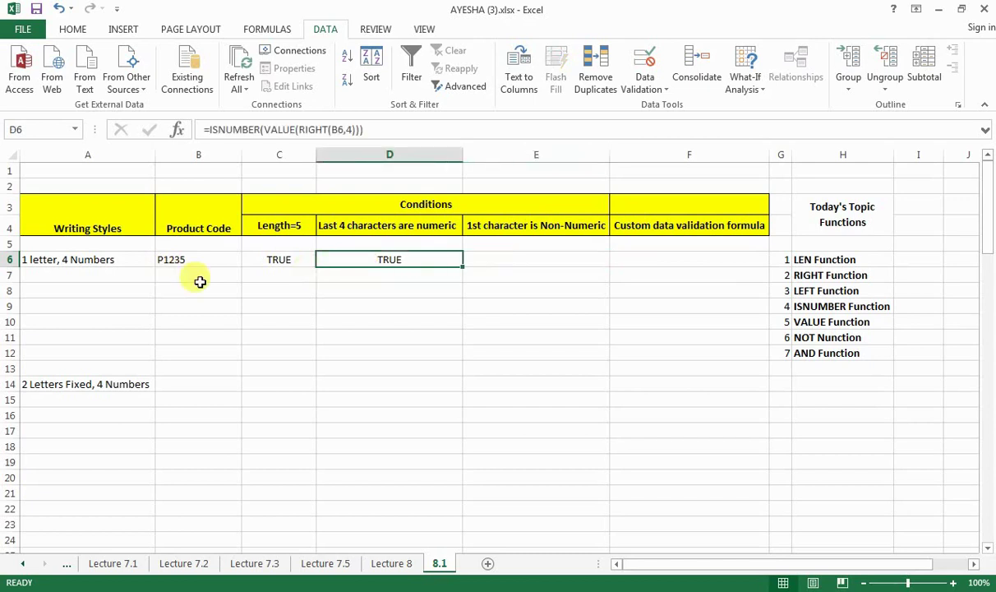
{"action": "left_click", "coordinate": [174, 260]}
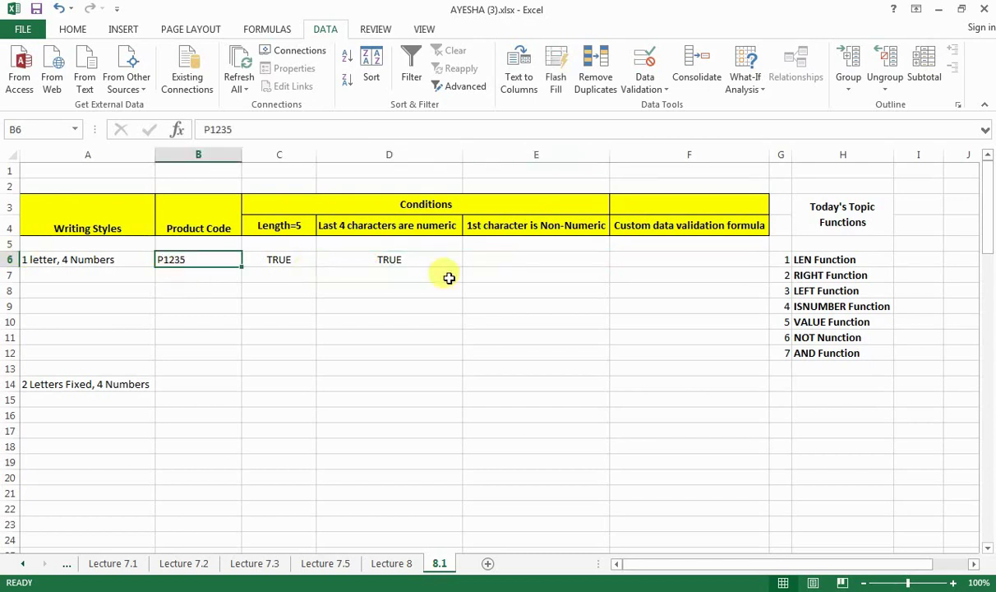
{"action": "left_click", "coordinate": [518, 260]}
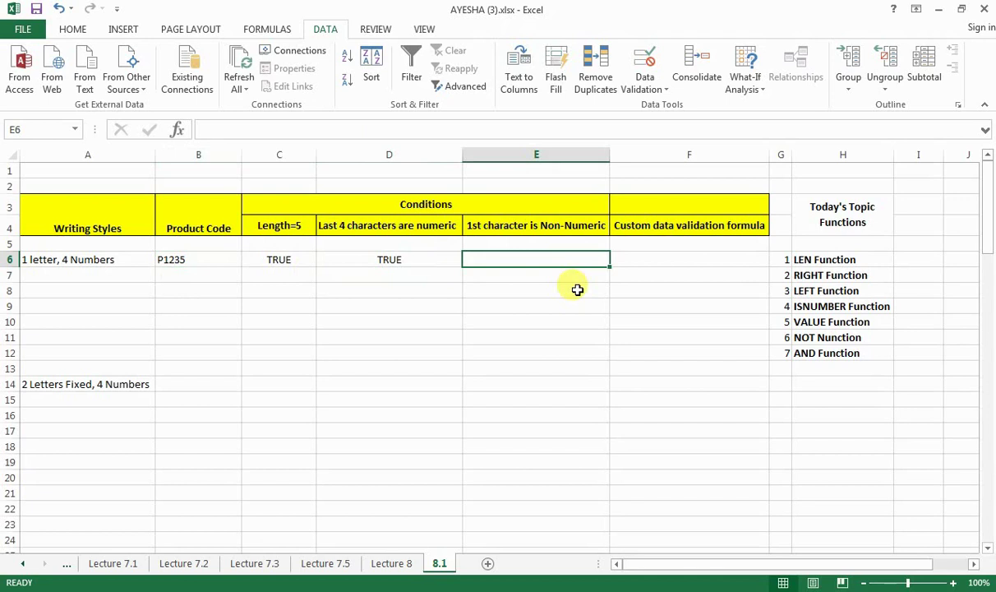
Enter =LEFT(B6,1) in E6, returning P
{"action": "type", "text": "=l"}
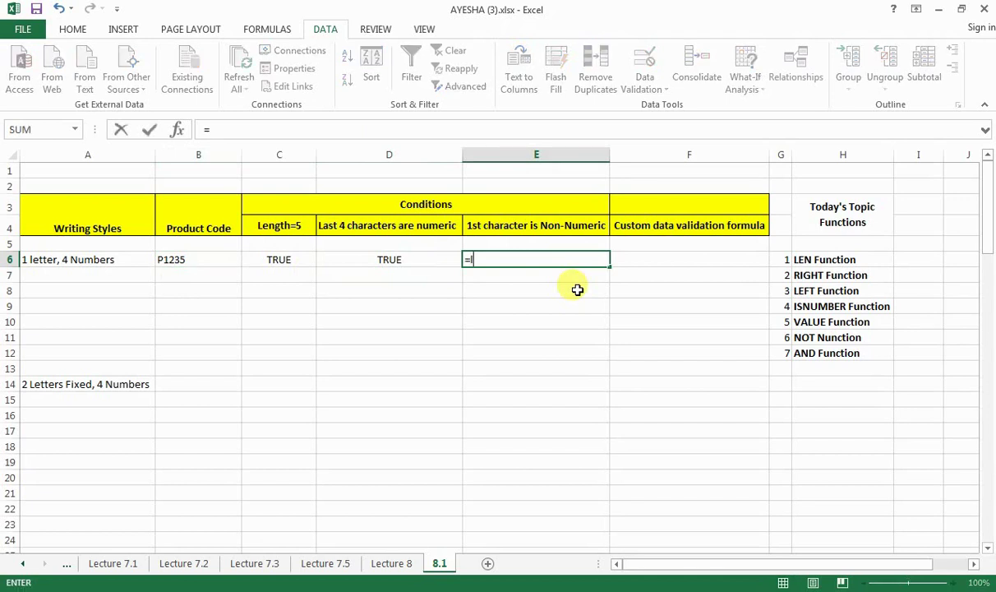
{"action": "type", "text": "eft"}
{"action": "key", "text": "Tab"}
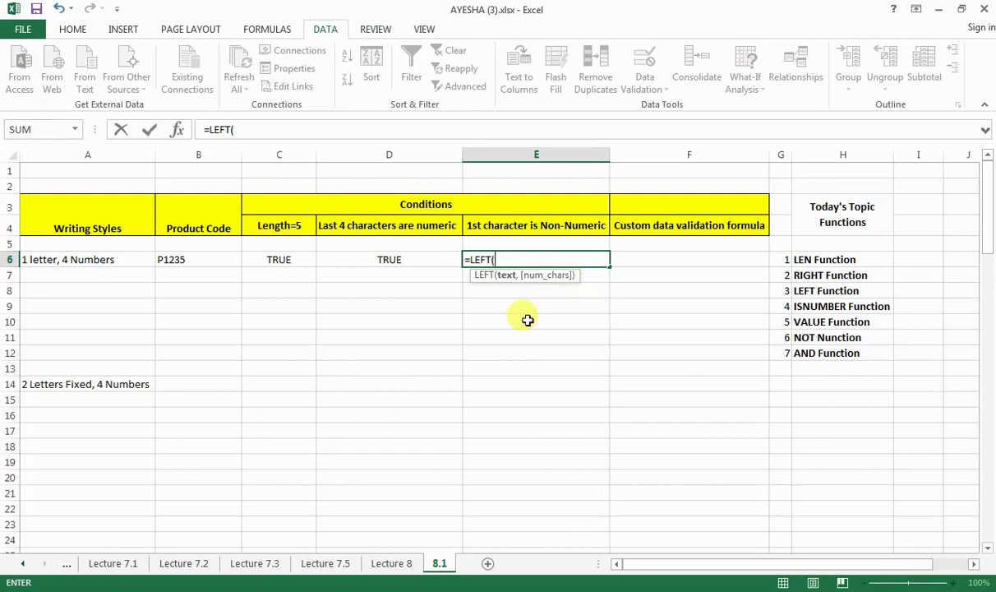
{"action": "left_click", "coordinate": [224, 259]}
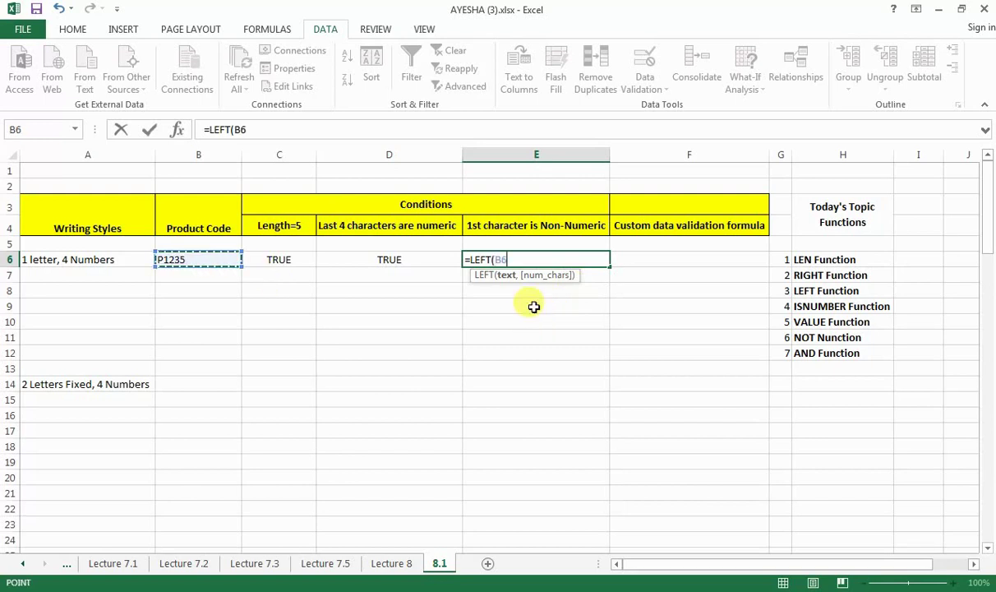
{"action": "type", "text": ","}
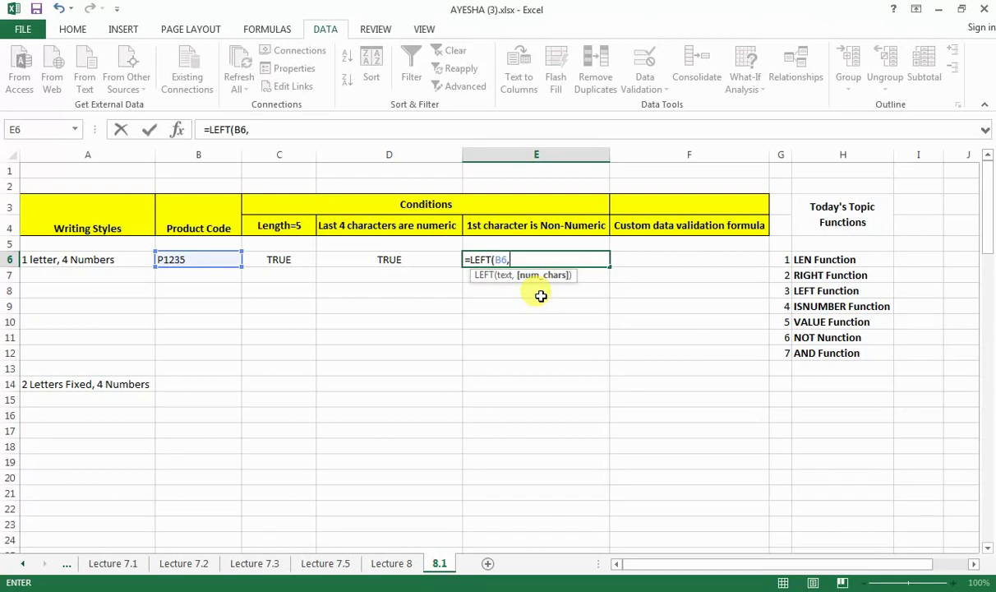
{"action": "type", "text": "1"}
{"action": "type", "text": ")"}
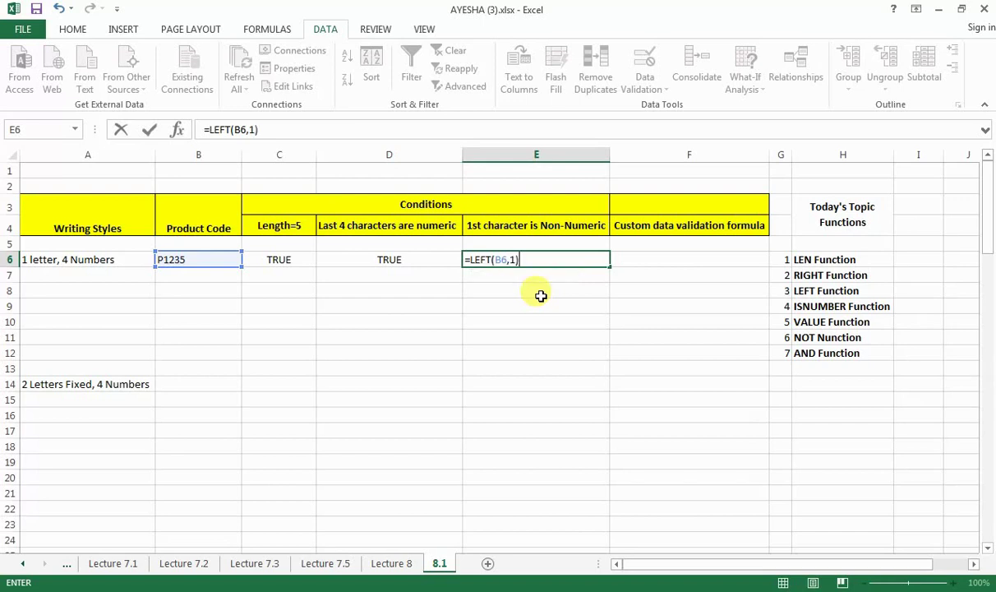
{"action": "key", "text": "Return"}
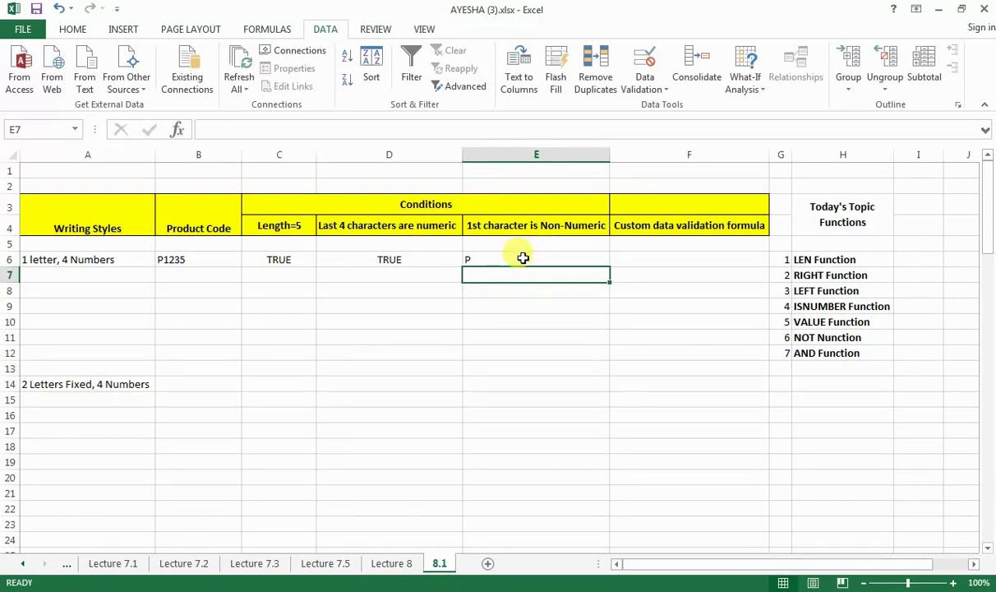
{"action": "left_click", "coordinate": [523, 259]}
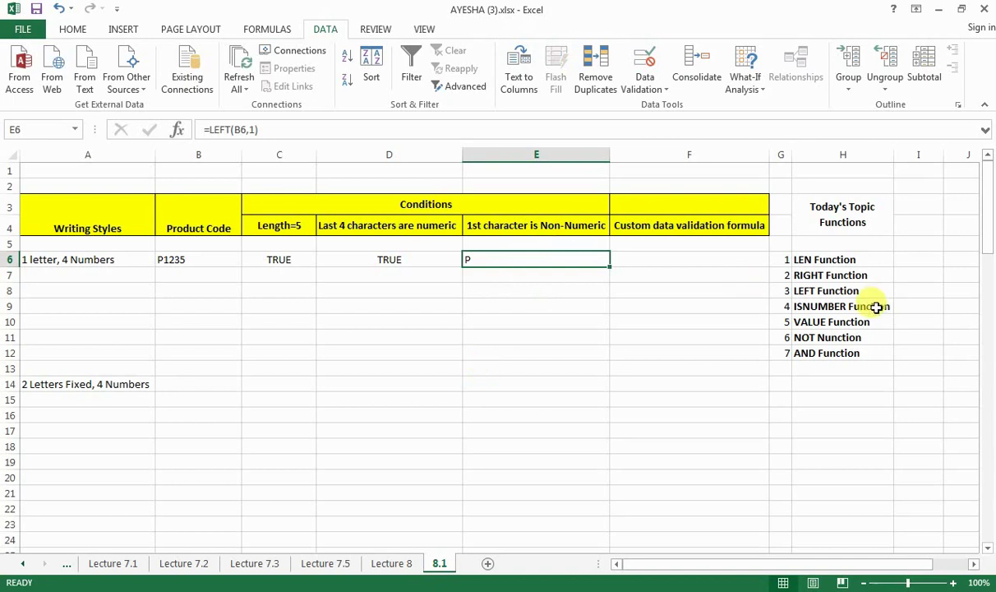
{"action": "left_click", "coordinate": [851, 309]}
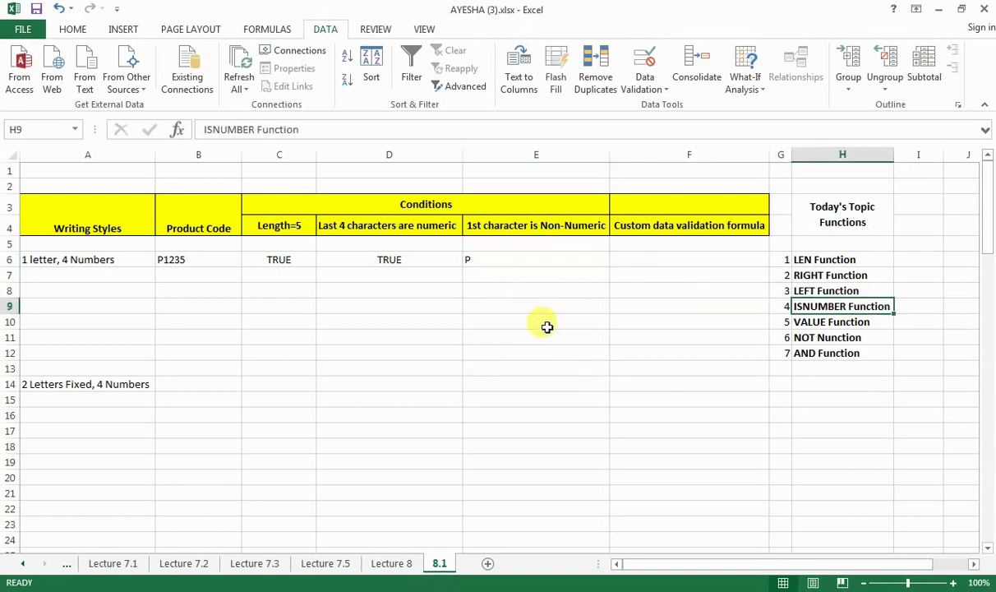
{"action": "left_click", "coordinate": [498, 258]}
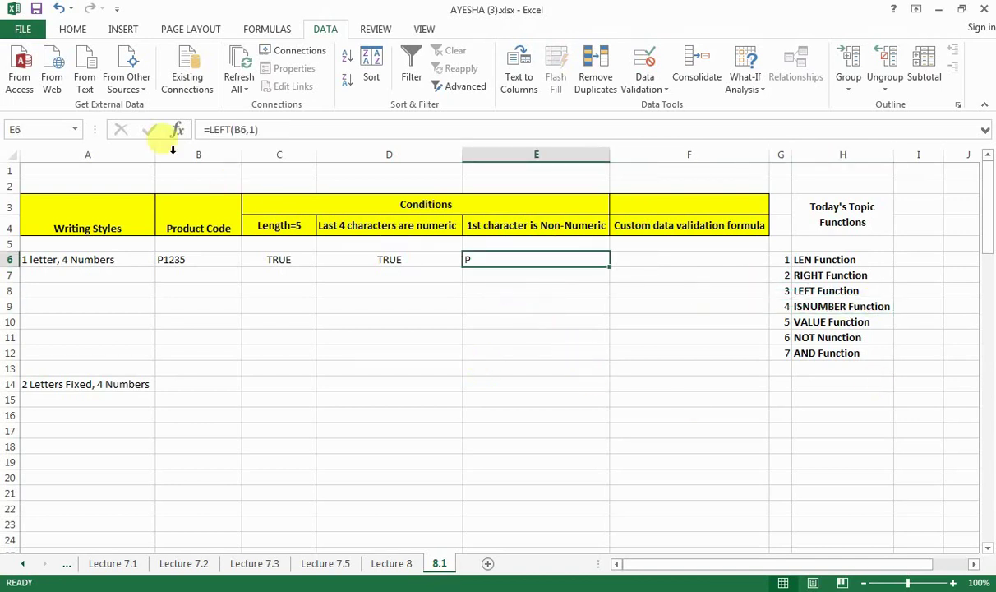
Wrap E6's formula as =ISNUMBER(LEFT(B6,1)), returning FALSE for P1235
{"action": "left_click", "coordinate": [209, 130]}
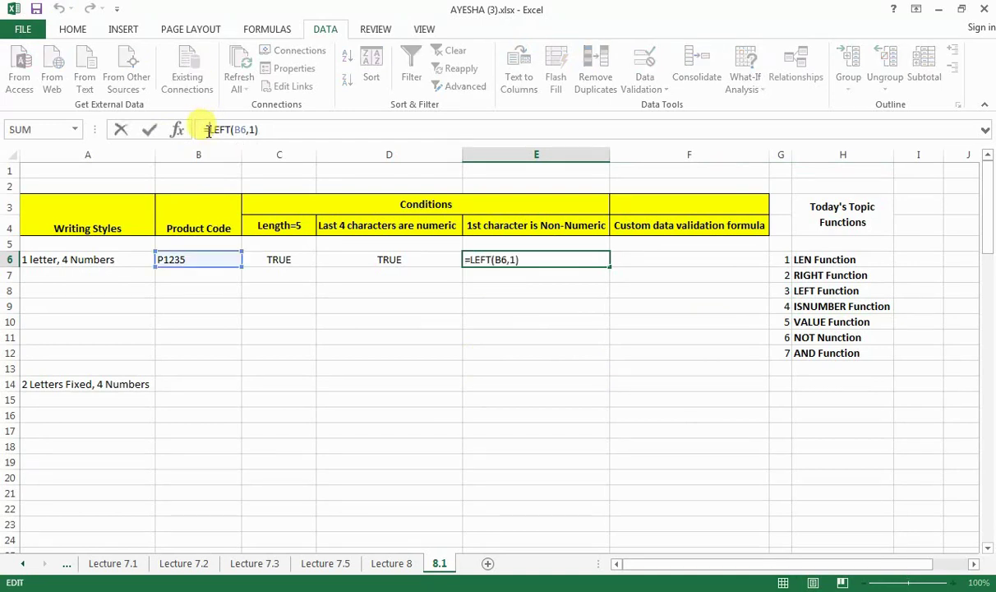
{"action": "type", "text": "is"}
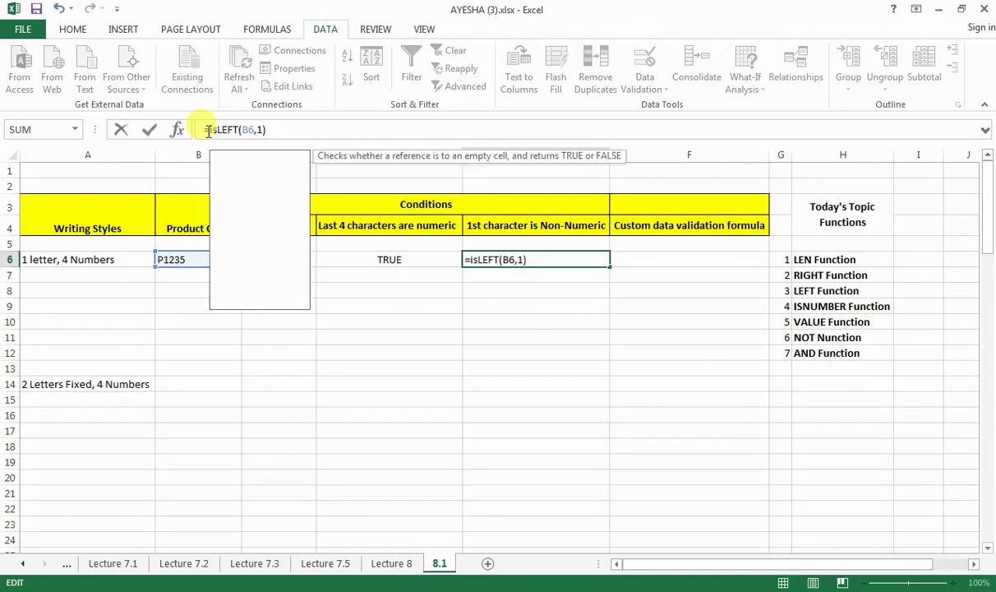
{"action": "type", "text": "number"}
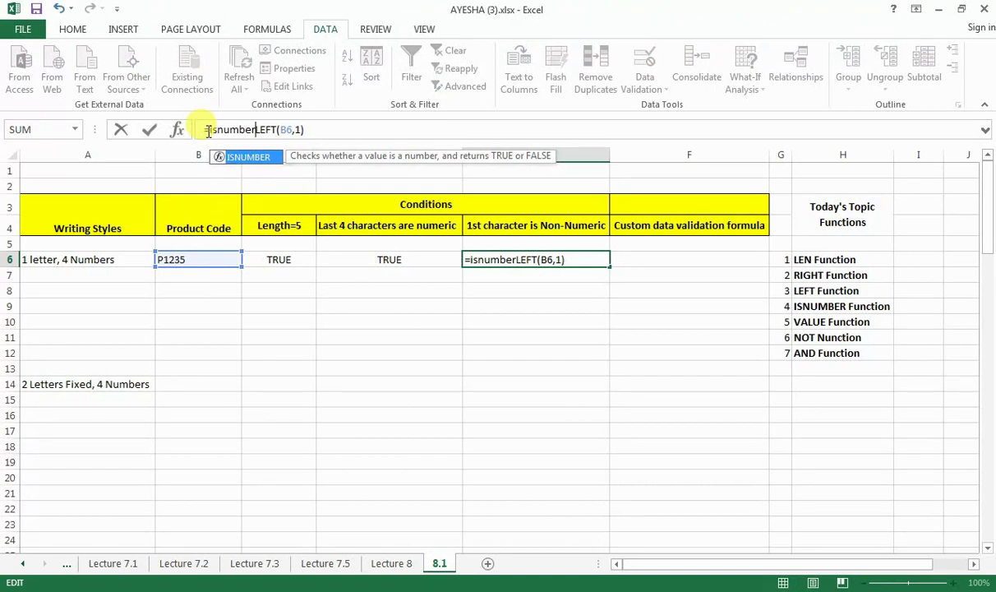
{"action": "type", "text": "("}
{"action": "key", "text": "Right"}
{"action": "key", "text": "Right"}
{"action": "key", "text": "Right"}
{"action": "key", "text": "Right"}
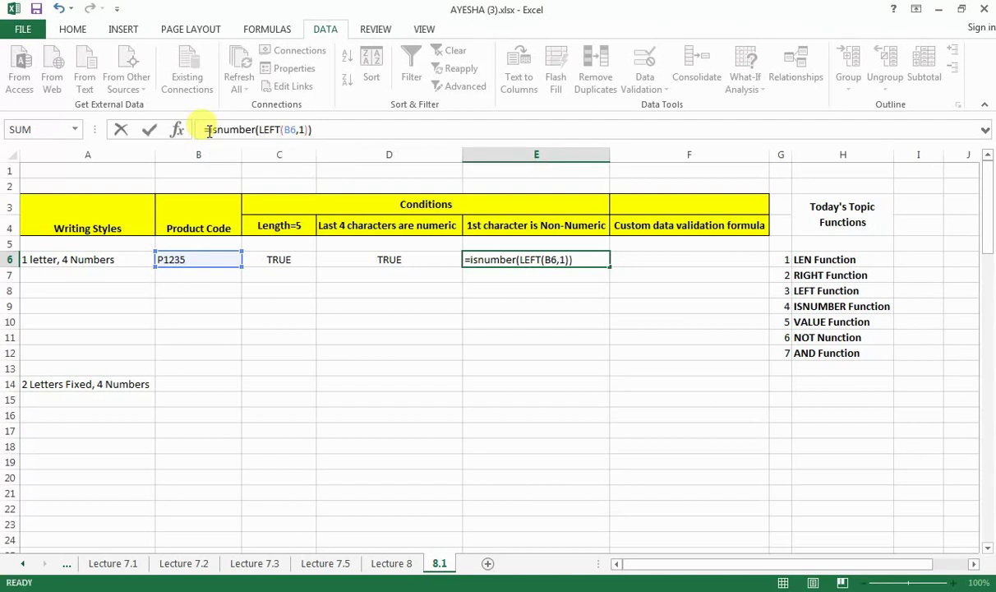
{"action": "key", "text": "Return"}
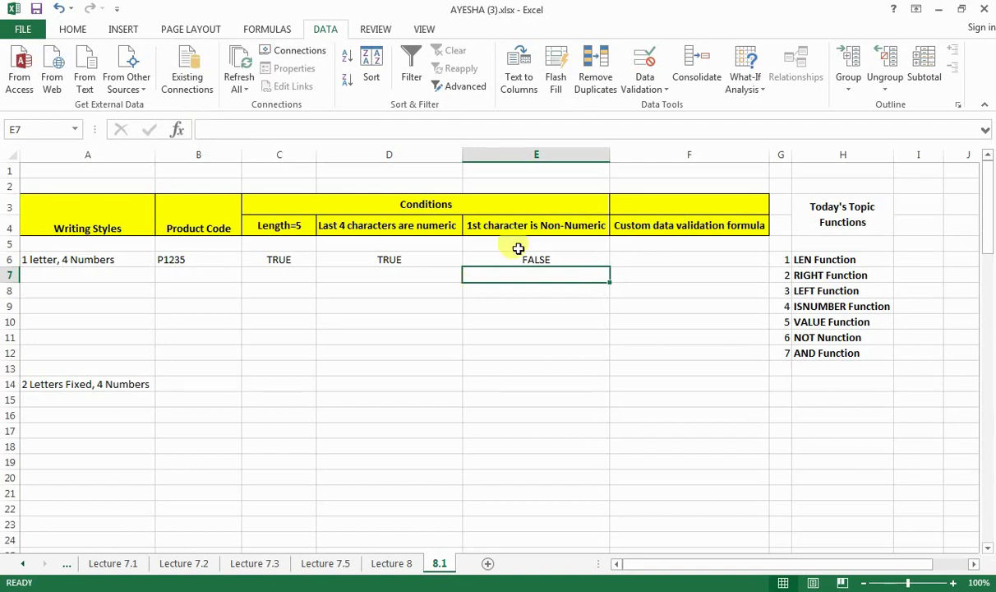
{"action": "left_click", "coordinate": [535, 260]}
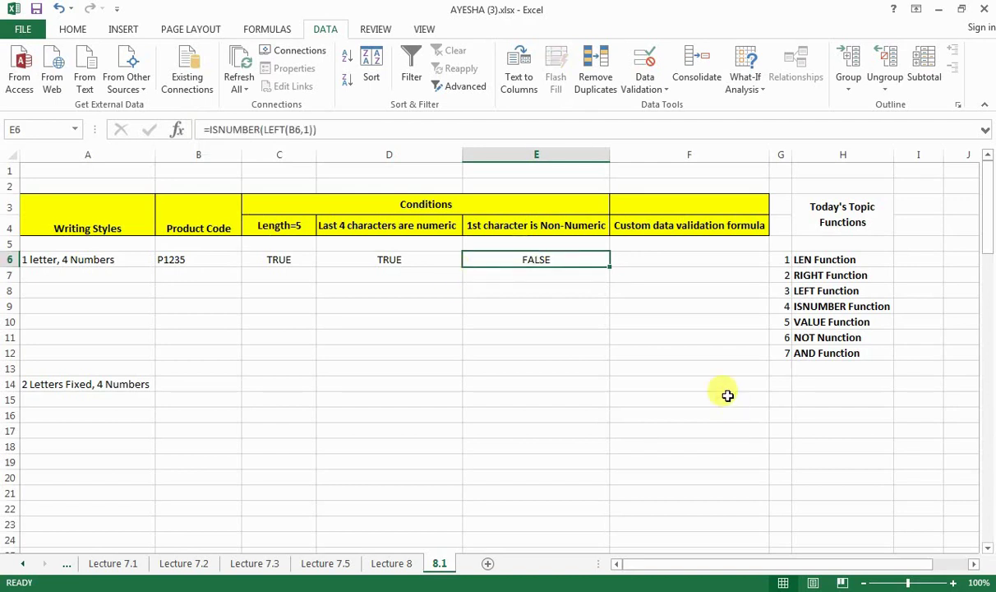
Insert VALUE so E6 reads =ISNUMBER(VALUE(LEFT(B6,1))), still FALSE
{"action": "left_click", "coordinate": [265, 132]}
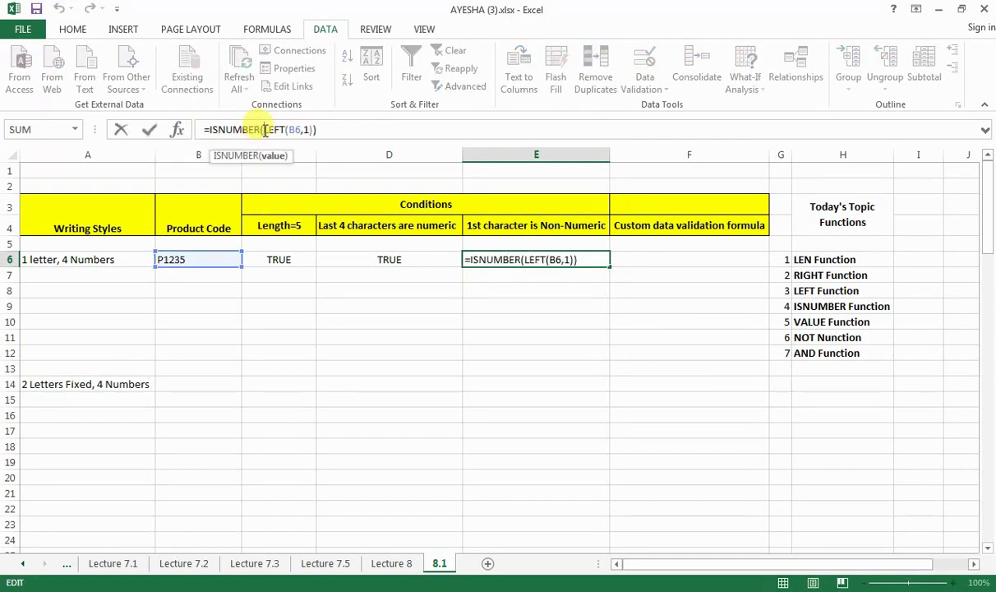
{"action": "type", "text": "value"}
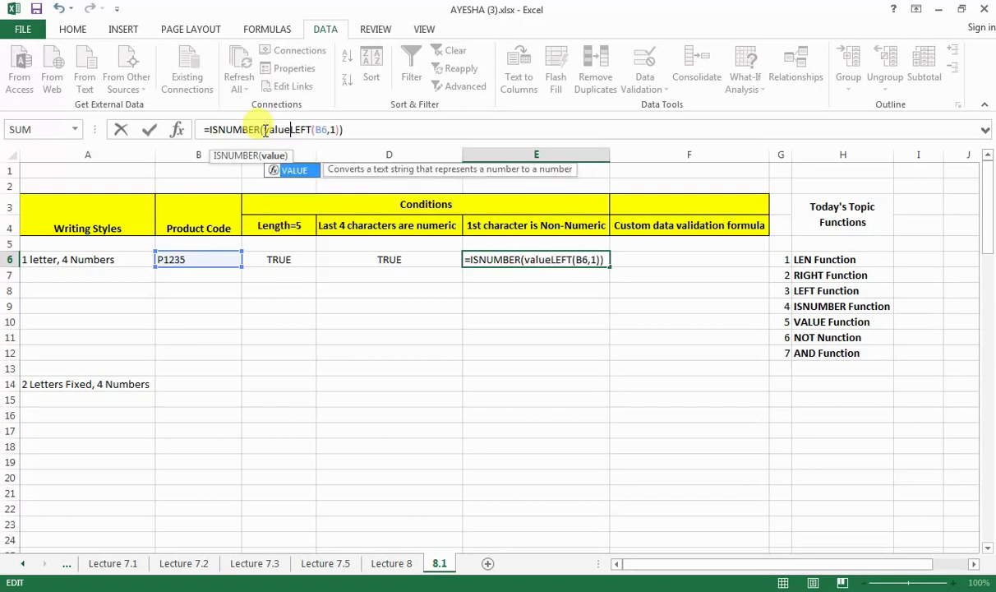
{"action": "type", "text": "("}
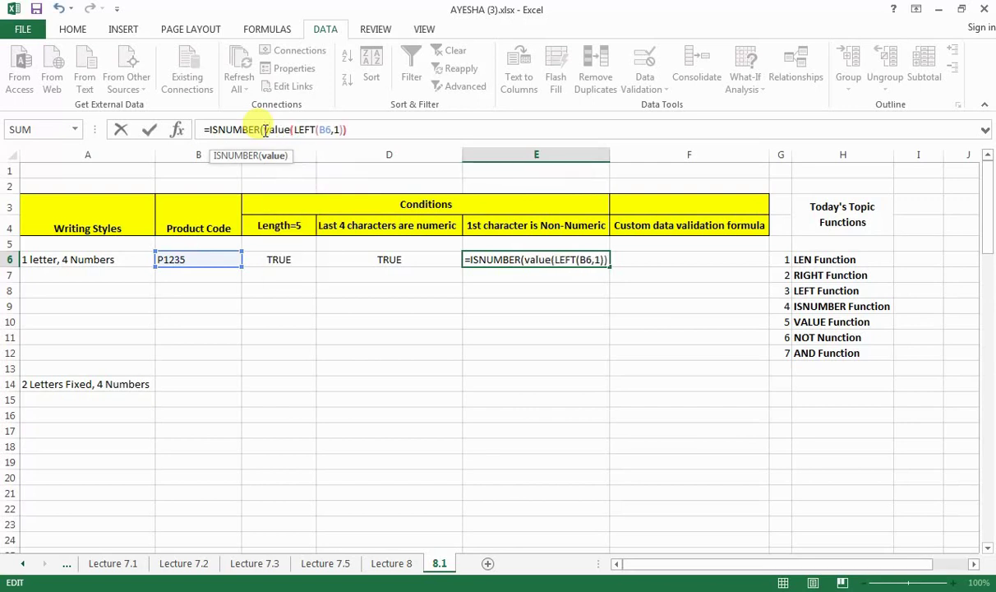
{"action": "key", "text": "Right"}
{"action": "key", "text": "Right"}
{"action": "key", "text": "Right"}
{"action": "key", "text": "Right"}
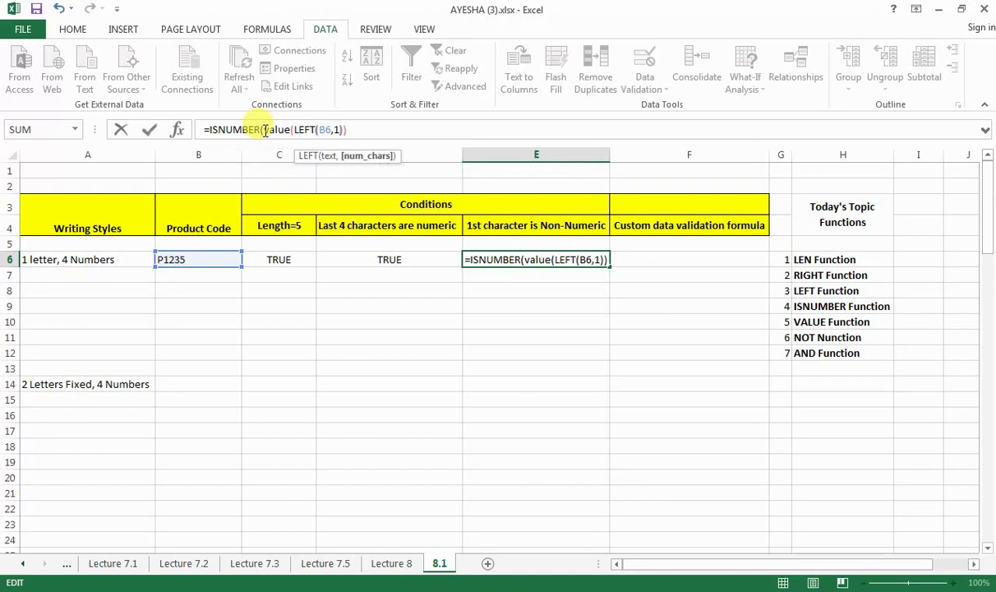
{"action": "key", "text": "Right"}
{"action": "key", "text": "Right"}
{"action": "key", "text": "Right"}
{"action": "key", "text": "End"}
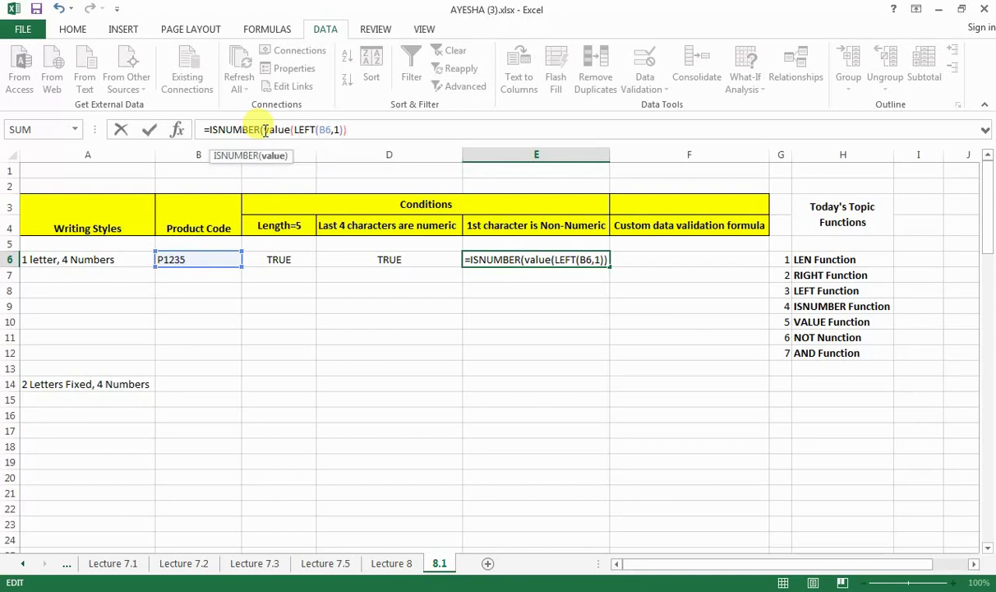
{"action": "type", "text": "))"}
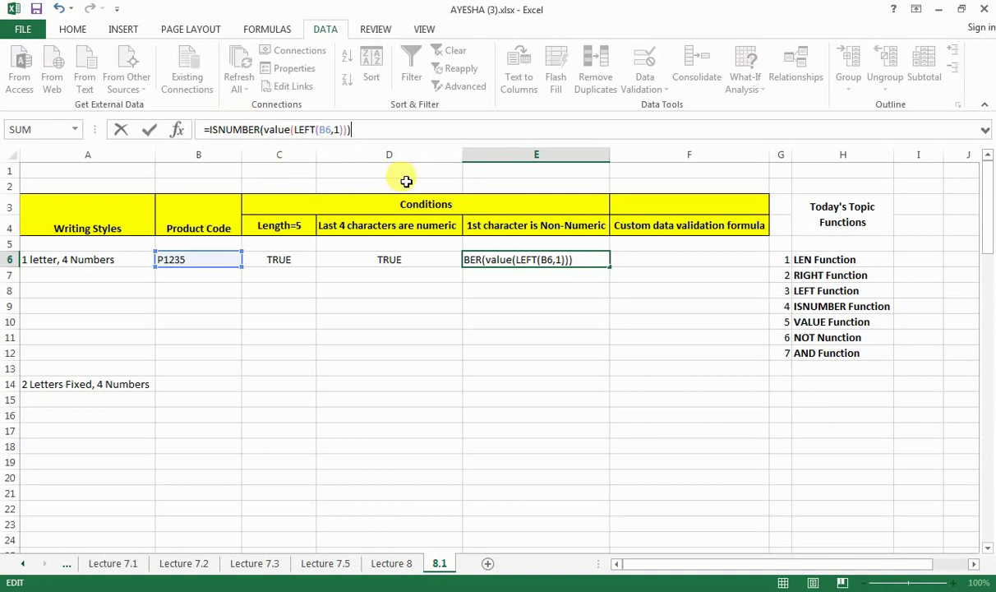
{"action": "key", "text": "Return"}
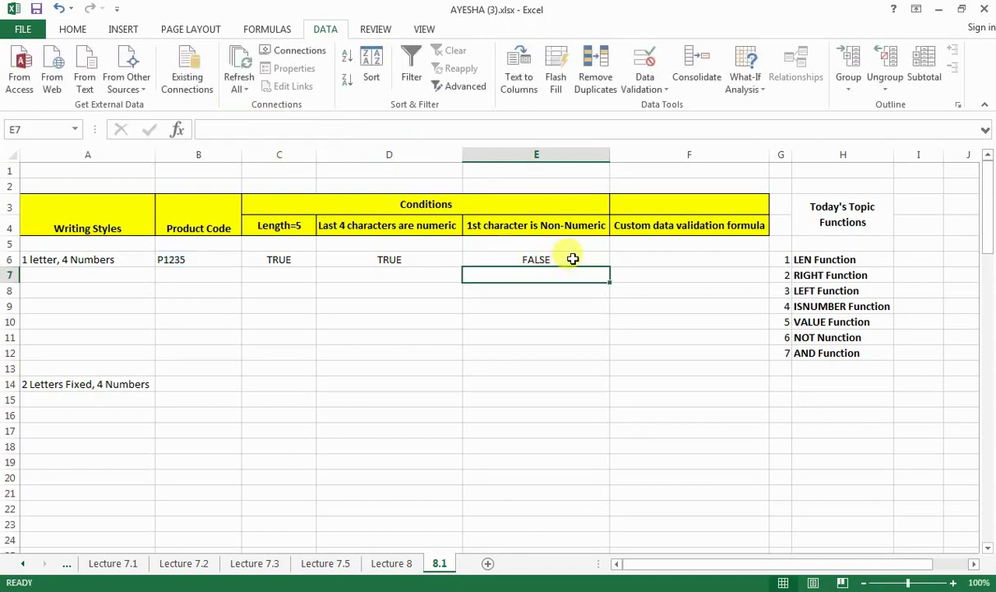
{"action": "left_click", "coordinate": [573, 257]}
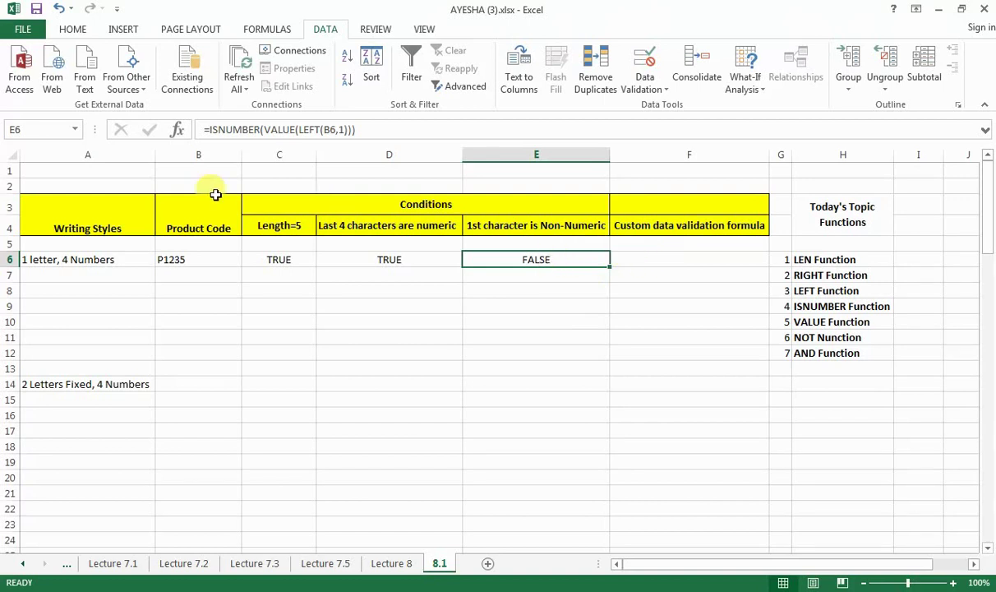
Change E6 to =NOT(ISNUMBER(VALUE(LEFT(B6,1)))) and save the workbook
{"action": "left_click", "coordinate": [208, 129]}
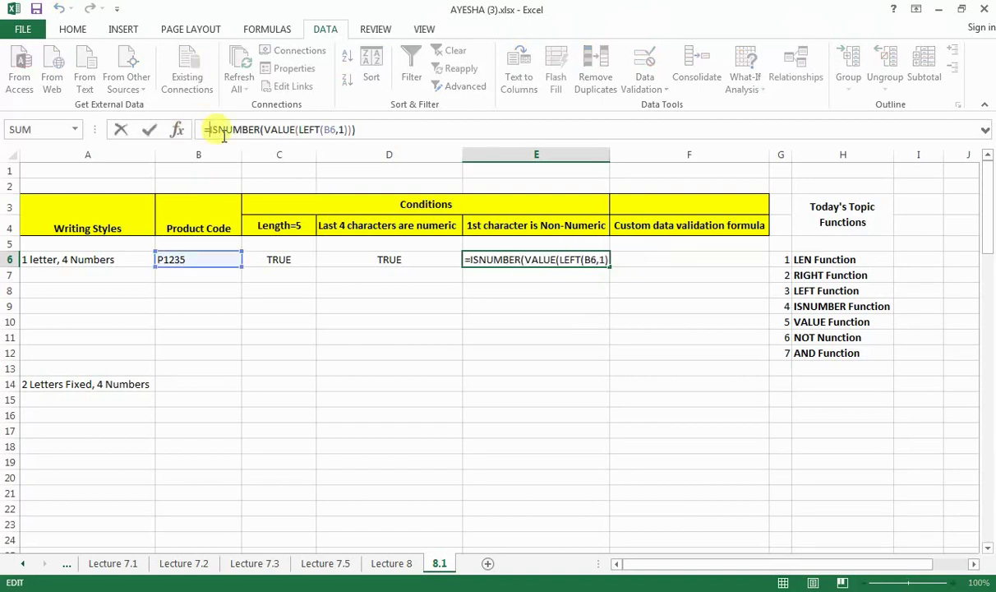
{"action": "type", "text": "not"}
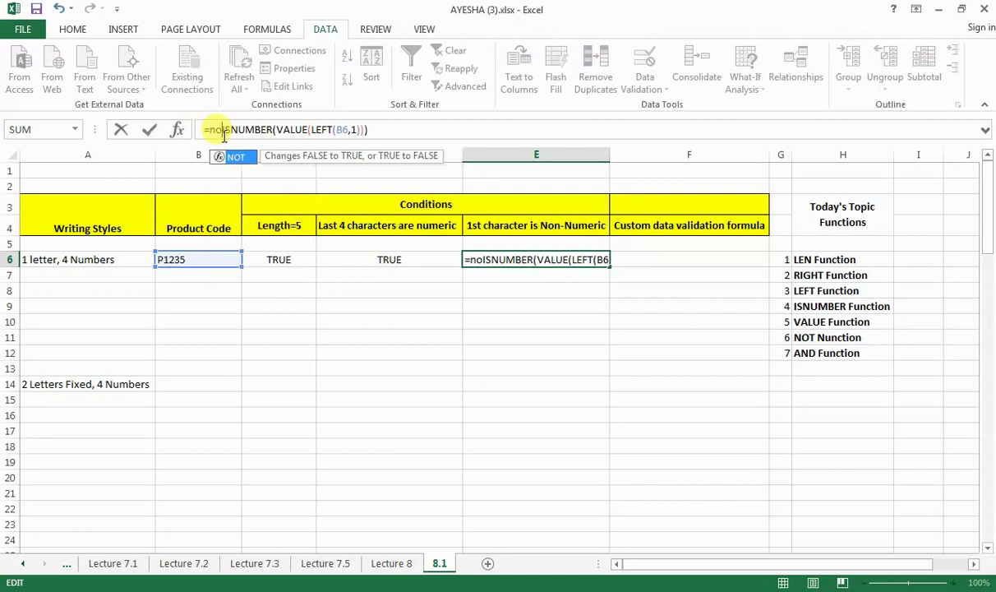
{"action": "type", "text": "("}
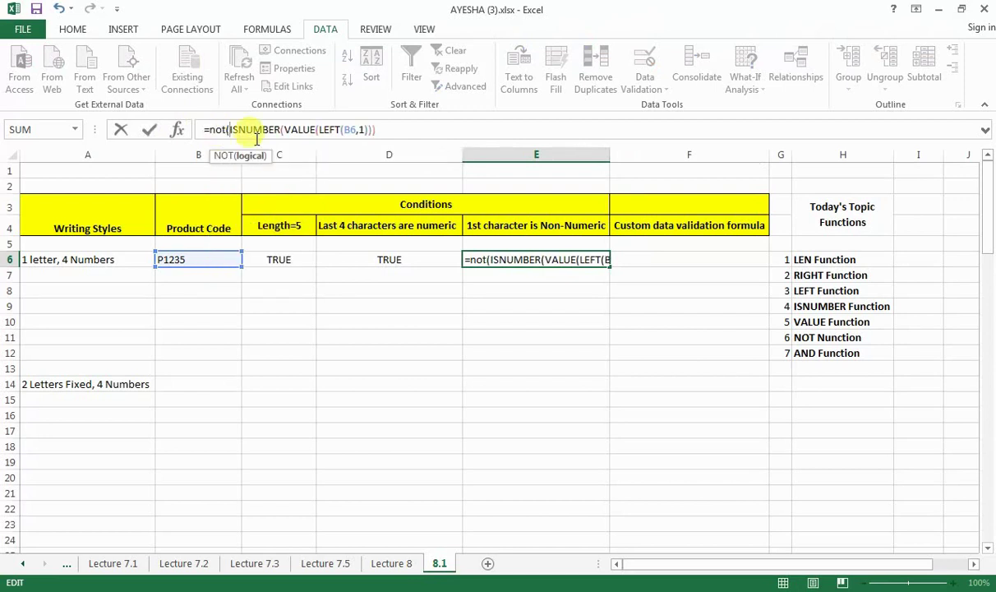
{"action": "left_click", "coordinate": [409, 130]}
{"action": "type", "text": ")"}
{"action": "left_click", "coordinate": [385, 130]}
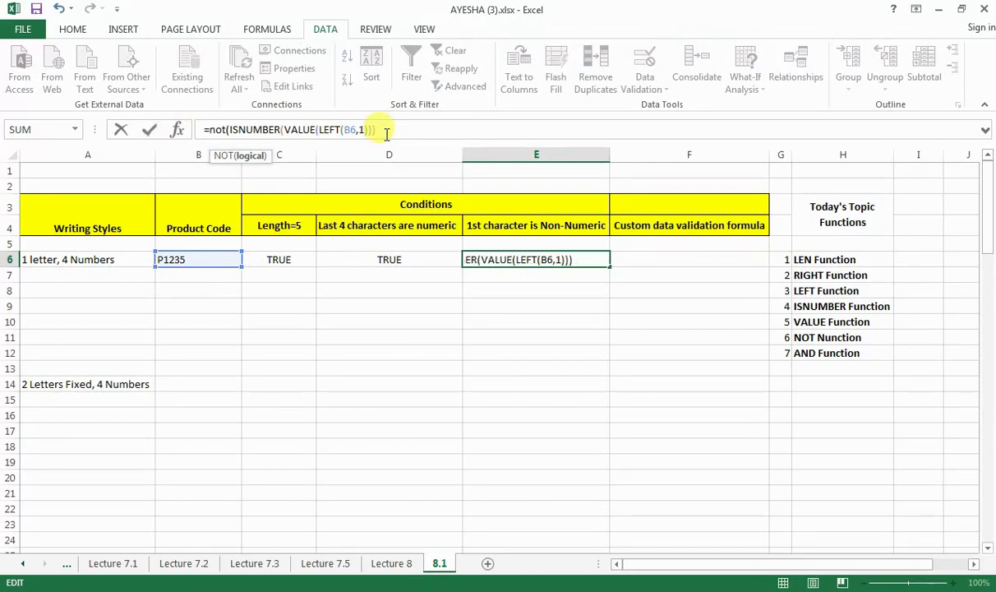
{"action": "type", "text": ")"}
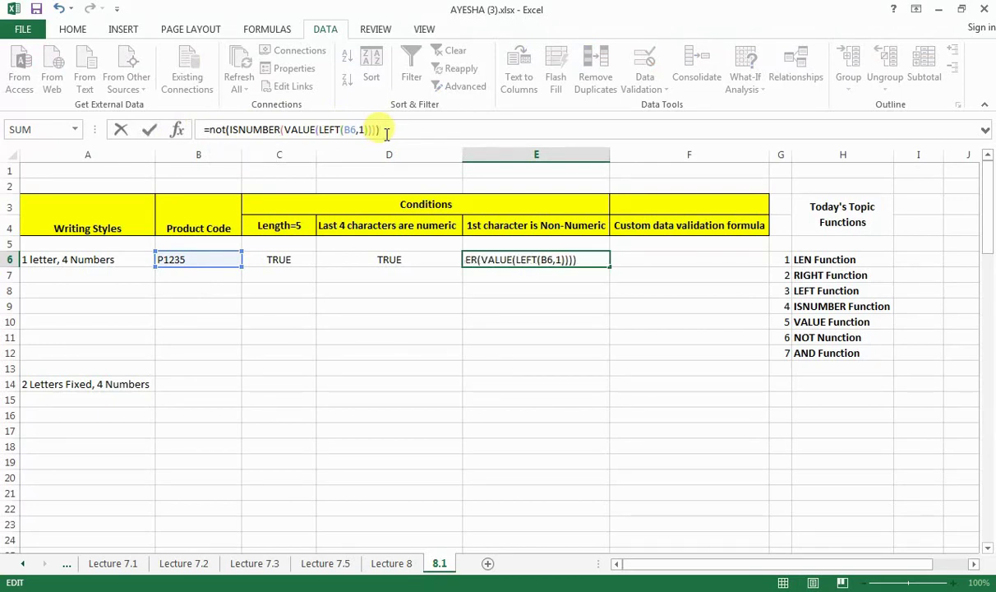
{"action": "key", "text": "Return"}
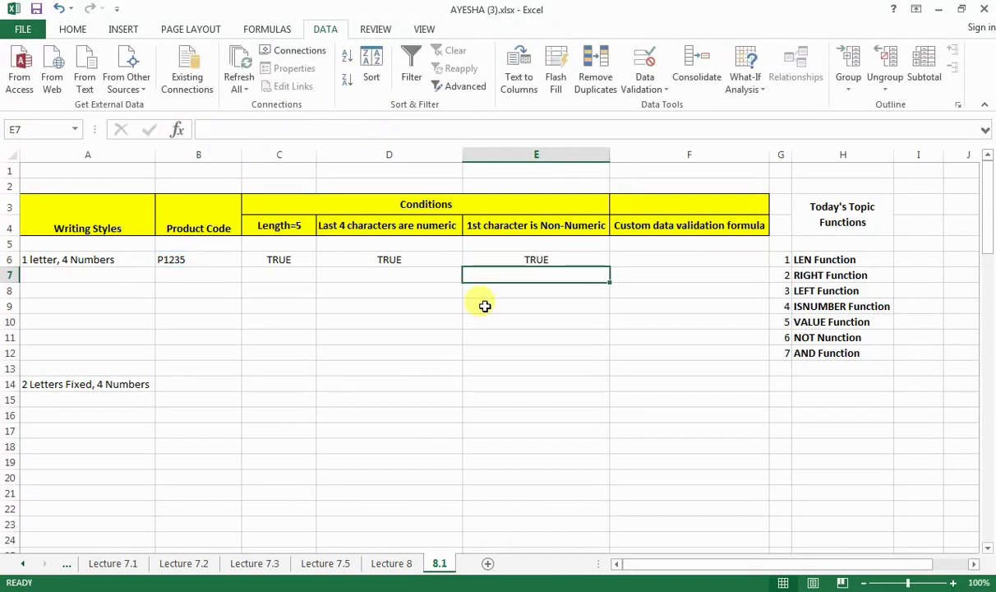
{"action": "key", "text": "ctrl+s"}
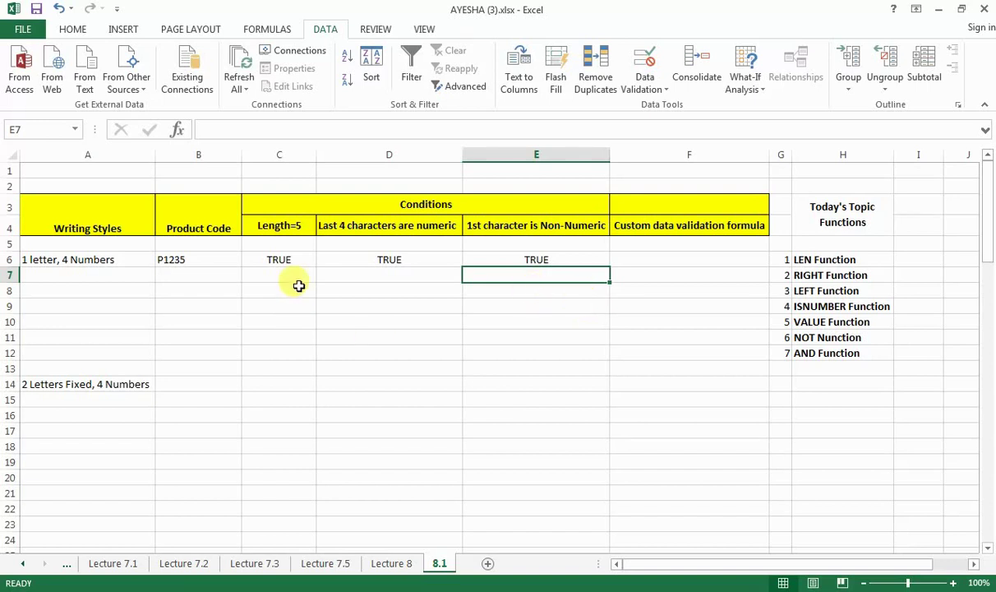
Review the length, last-four-numeric and first-character check formulas in C6, D6 and E6
{"action": "left_click", "coordinate": [201, 264]}
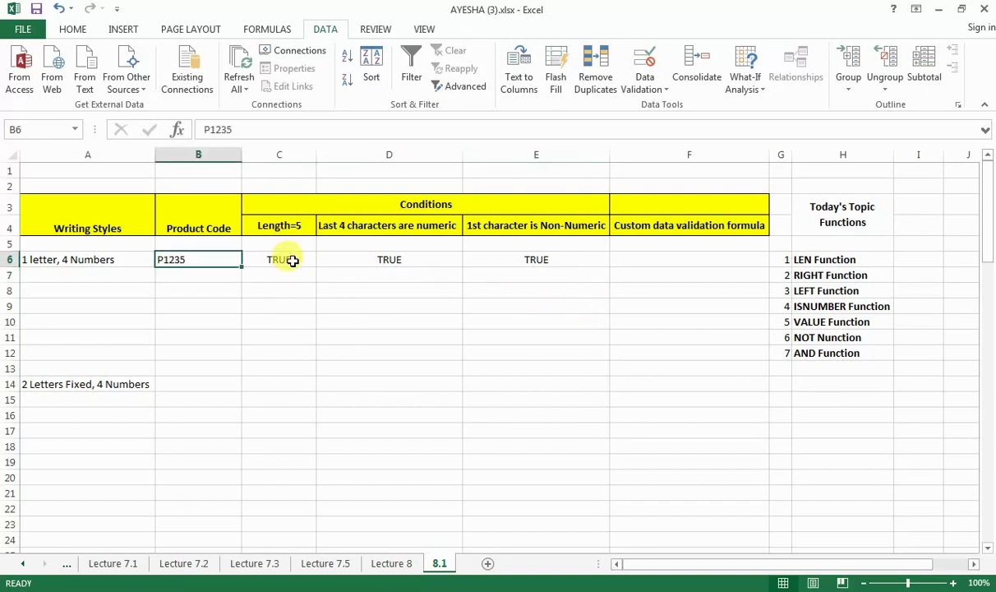
{"action": "left_click", "coordinate": [289, 261]}
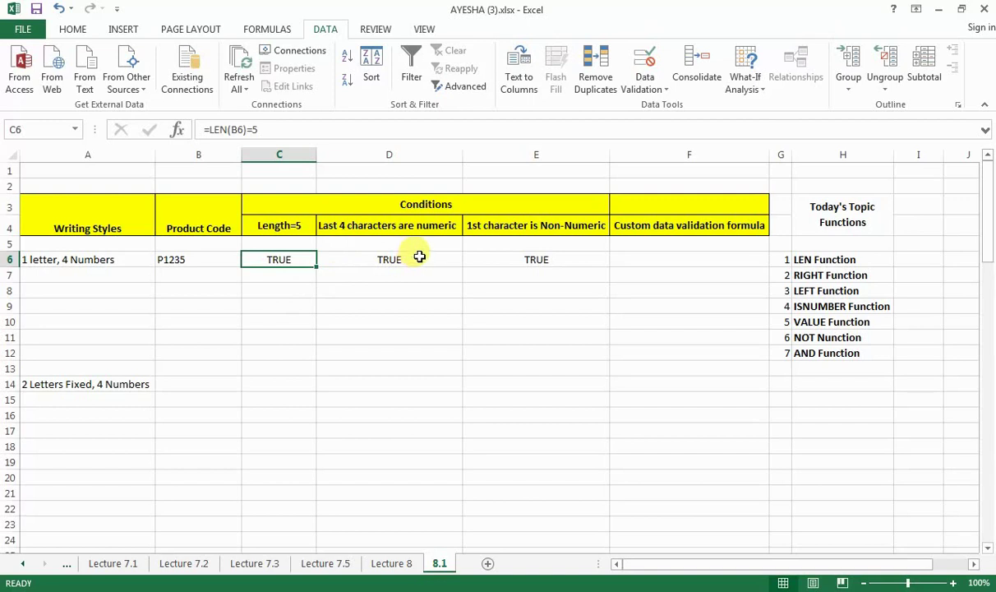
{"action": "left_click", "coordinate": [419, 258]}
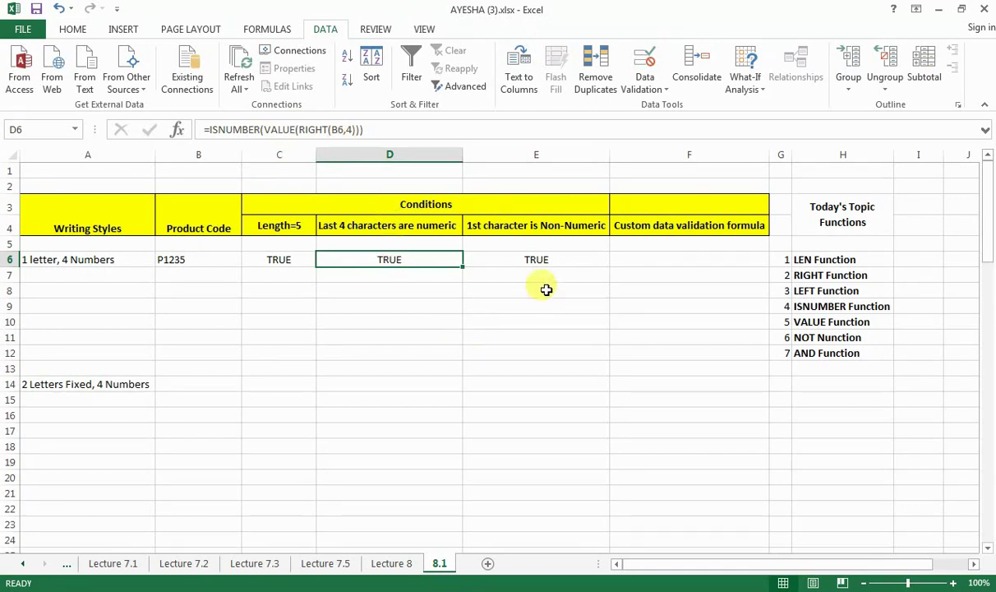
{"action": "left_click", "coordinate": [567, 260]}
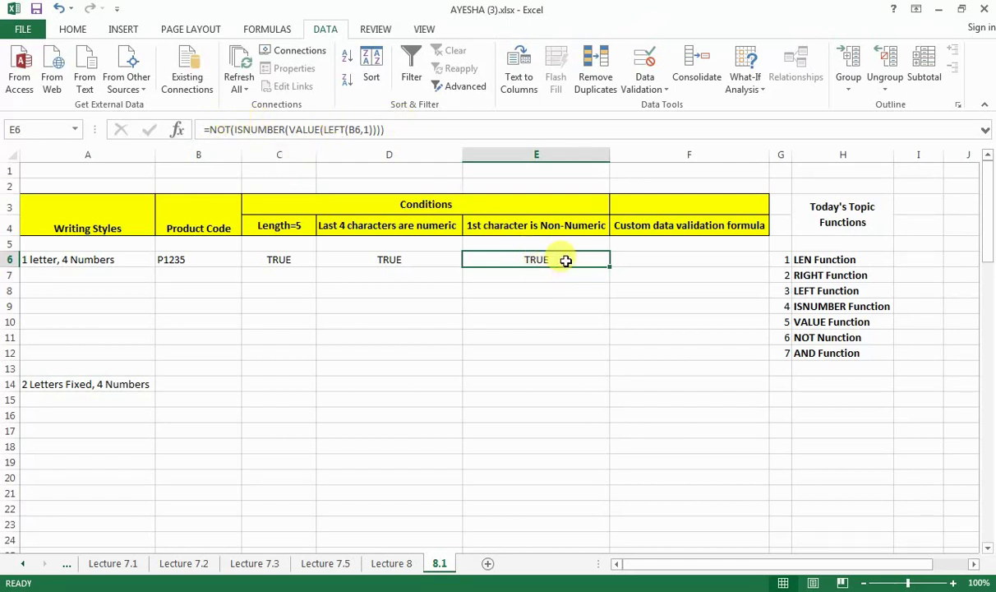
{"action": "left_click", "coordinate": [389, 259]}
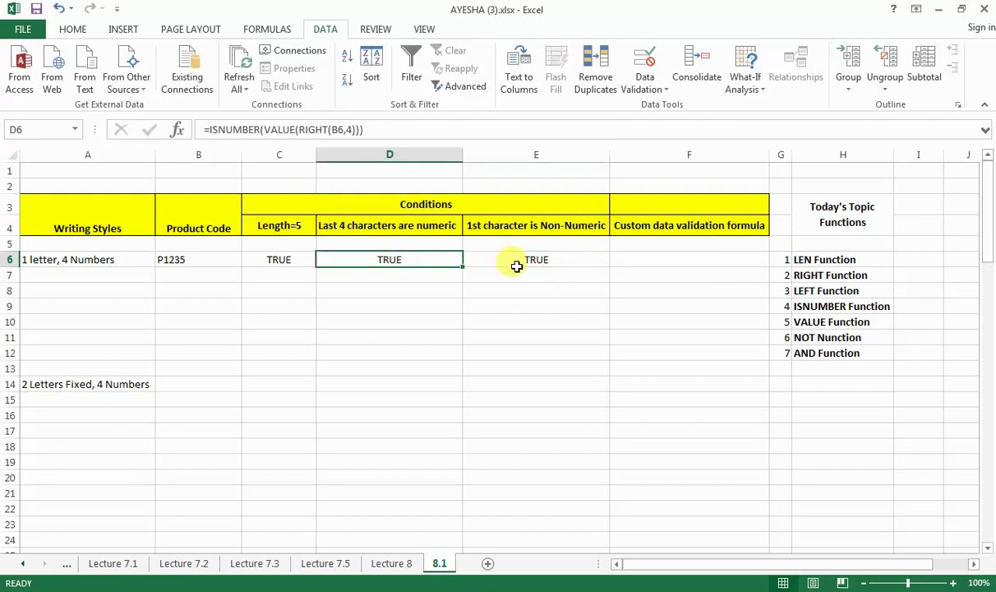
{"action": "left_click", "coordinate": [521, 261]}
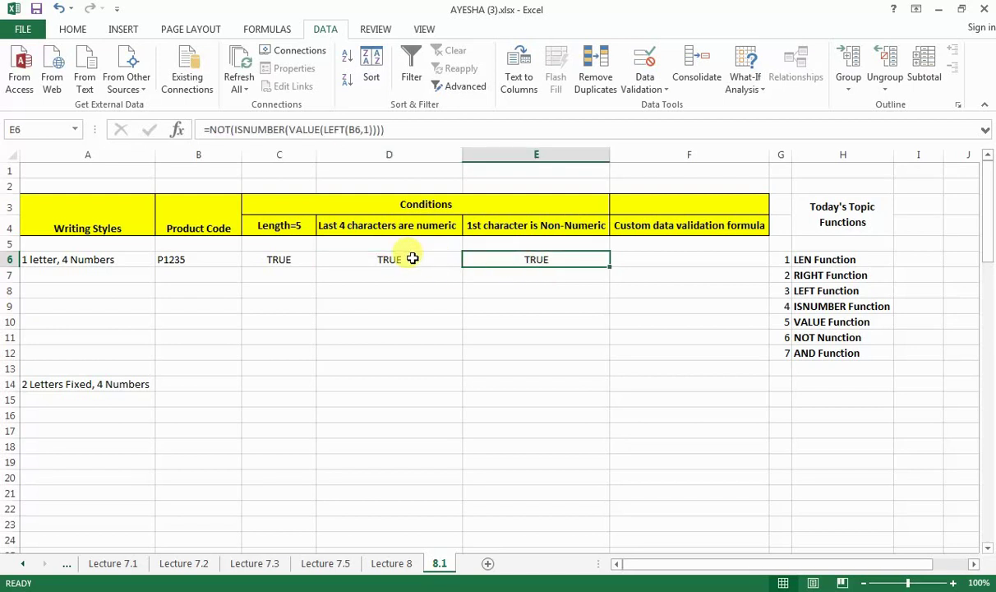
{"action": "left_click", "coordinate": [412, 259]}
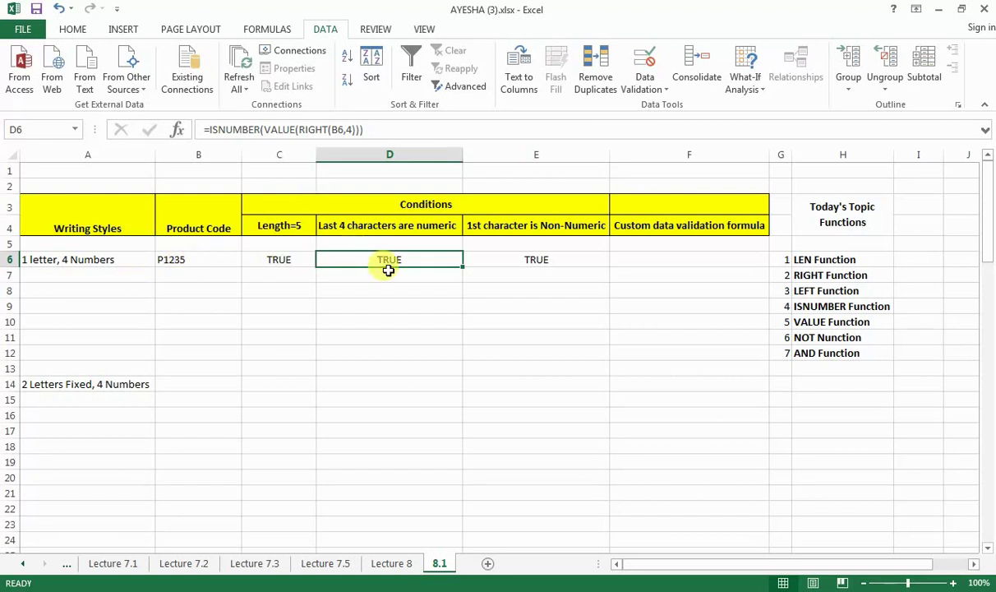
{"action": "left_click", "coordinate": [526, 259]}
{"action": "left_click", "coordinate": [403, 221]}
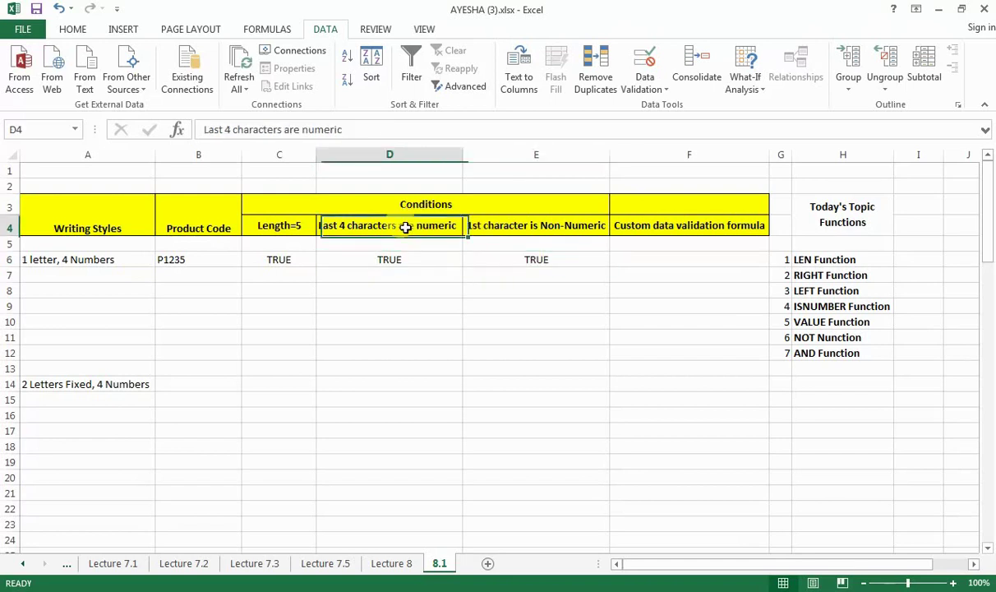
{"action": "left_click", "coordinate": [527, 258]}
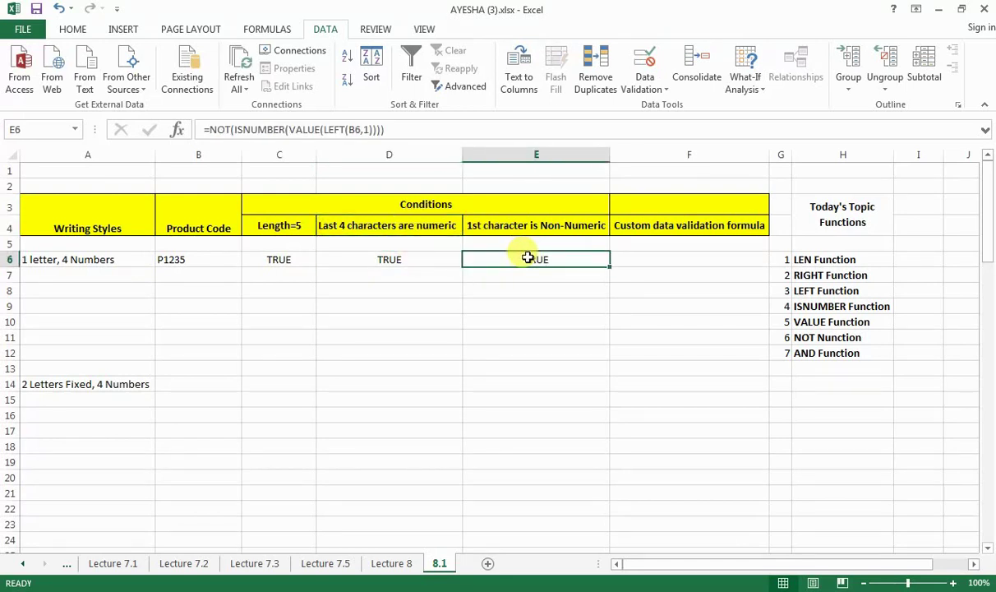
Highlight the three TRUE results in C6:E6 and pick F6 for the combined AND formula
{"action": "left_click", "coordinate": [677, 259]}
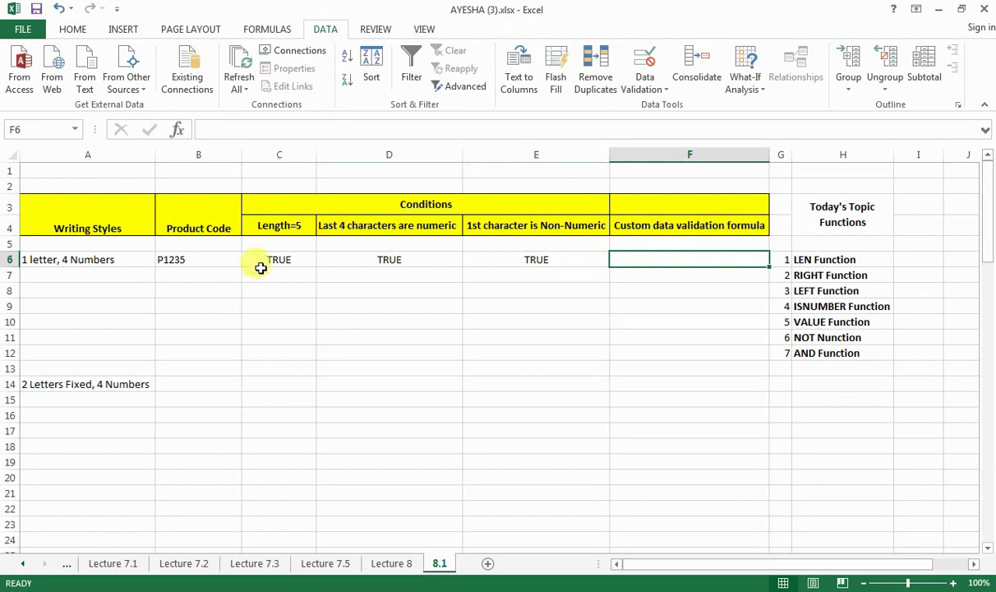
{"action": "left_click", "coordinate": [305, 259]}
{"action": "left_click_drag", "start_coordinate": [309, 260], "coordinate": [556, 261]}
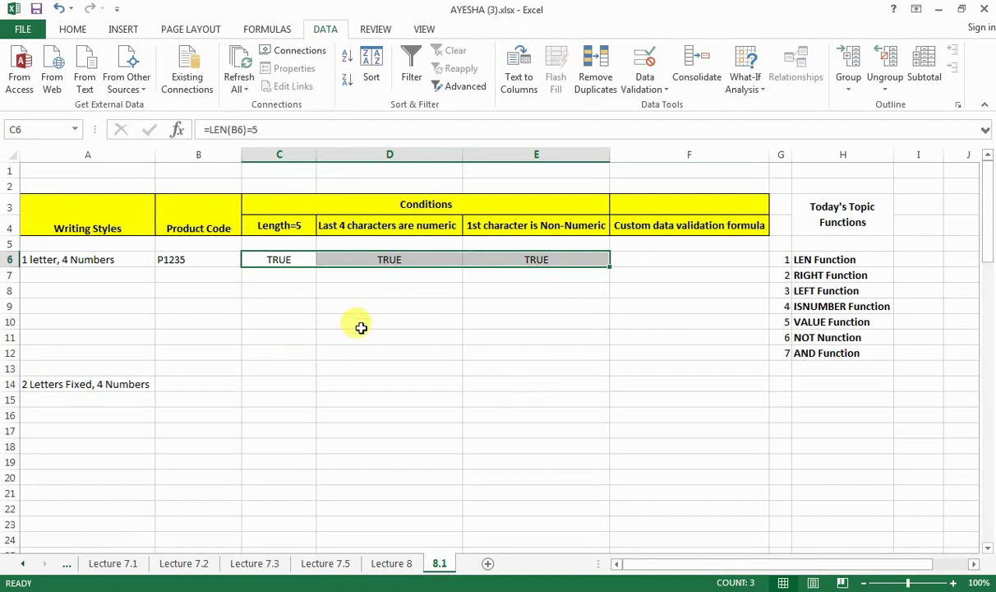
{"action": "left_click", "coordinate": [830, 352]}
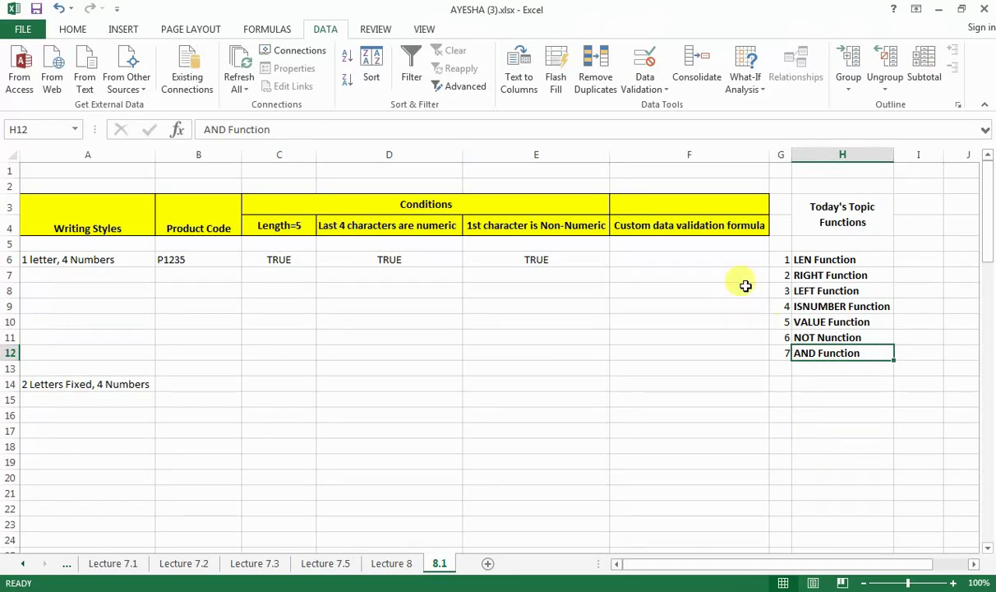
{"action": "left_click", "coordinate": [707, 259]}
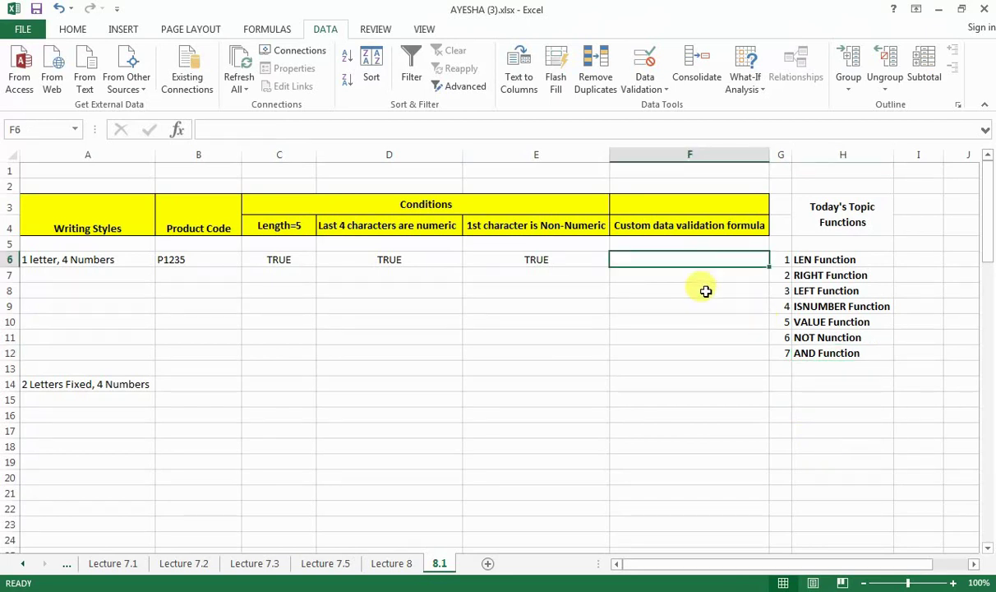
{"action": "type", "text": "="}
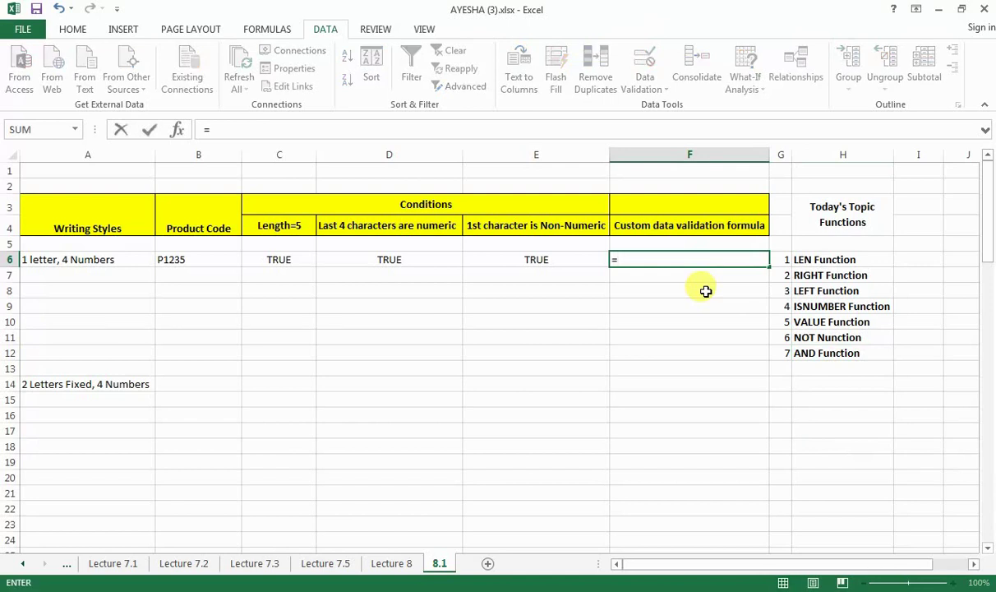
{"action": "type", "text": "and"}
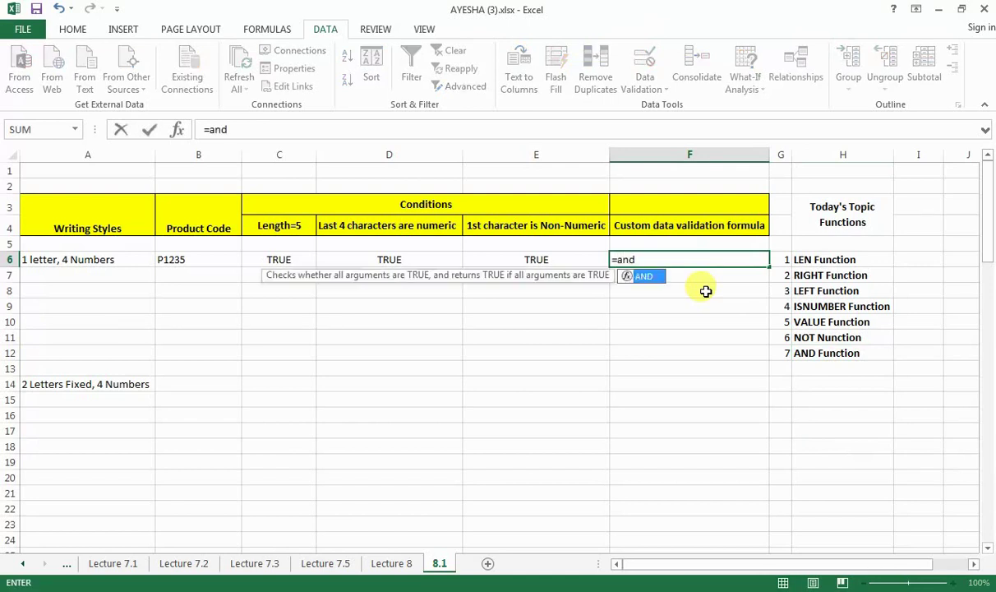
{"action": "type", "text": "("}
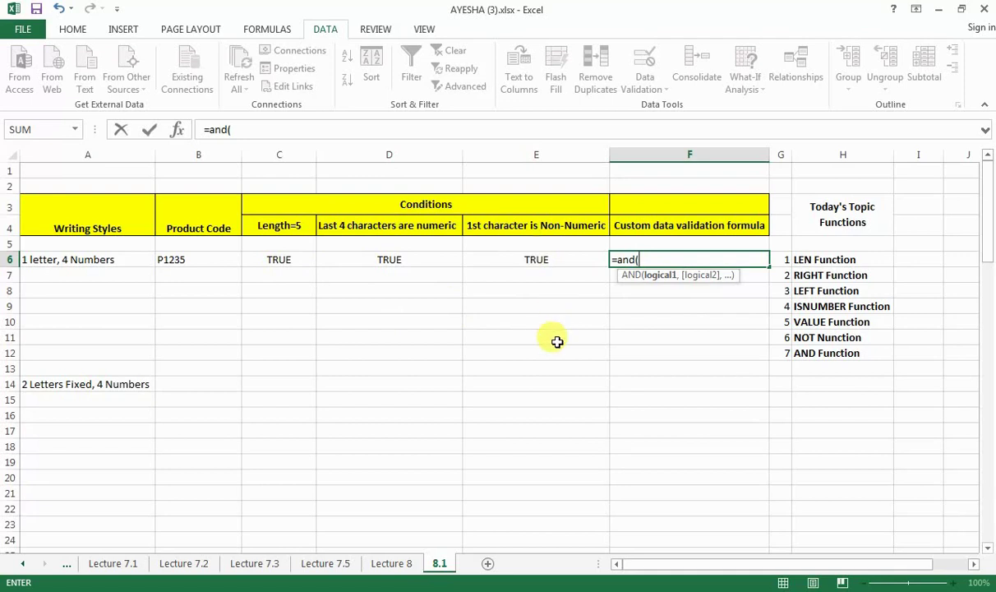
{"action": "key", "text": "BackSpace"}
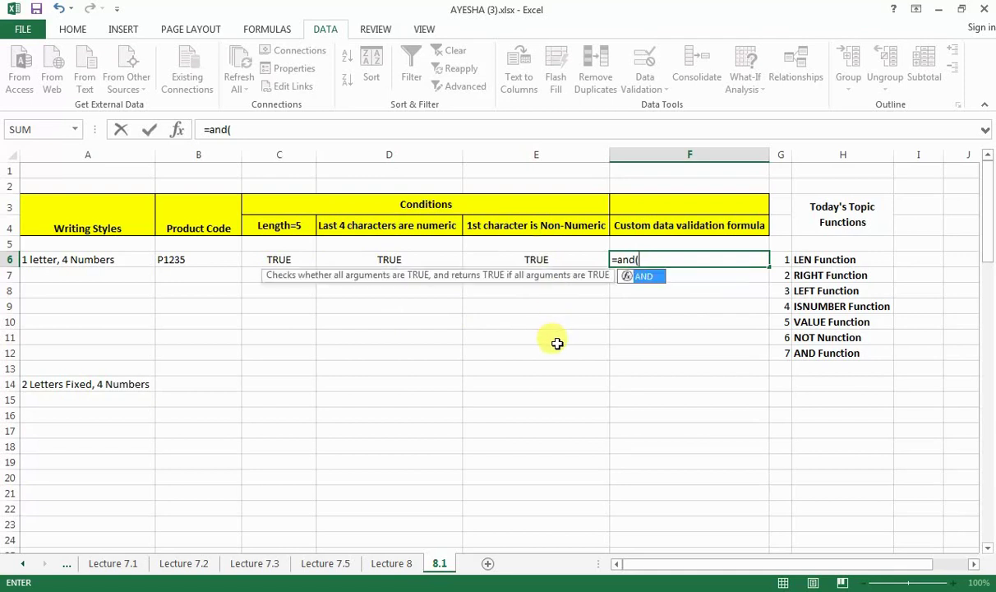
{"action": "key", "text": "BackSpace"}
{"action": "key", "text": "BackSpace"}
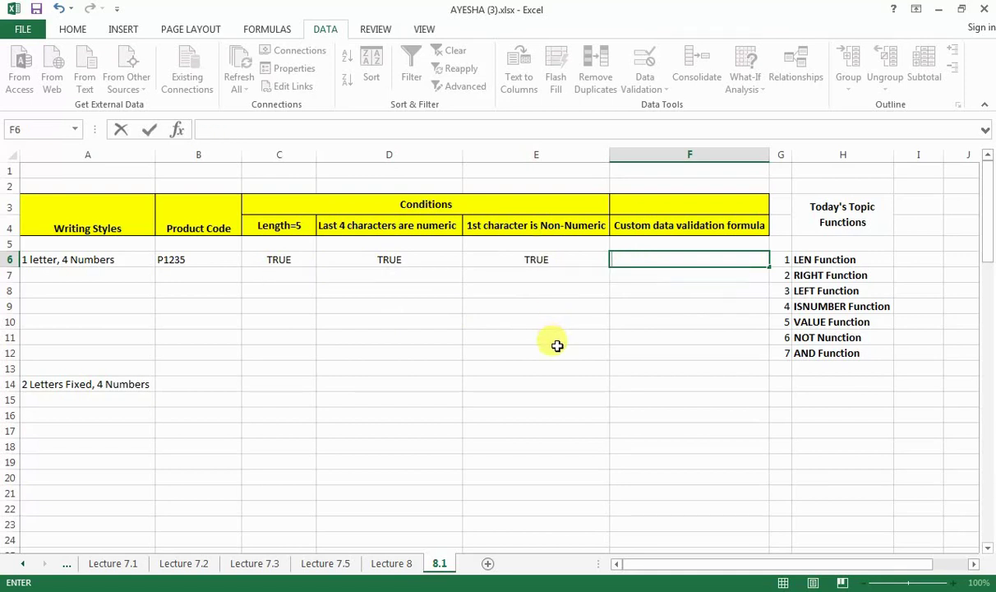
{"action": "left_click", "coordinate": [258, 260]}
{"action": "left_click", "coordinate": [643, 258]}
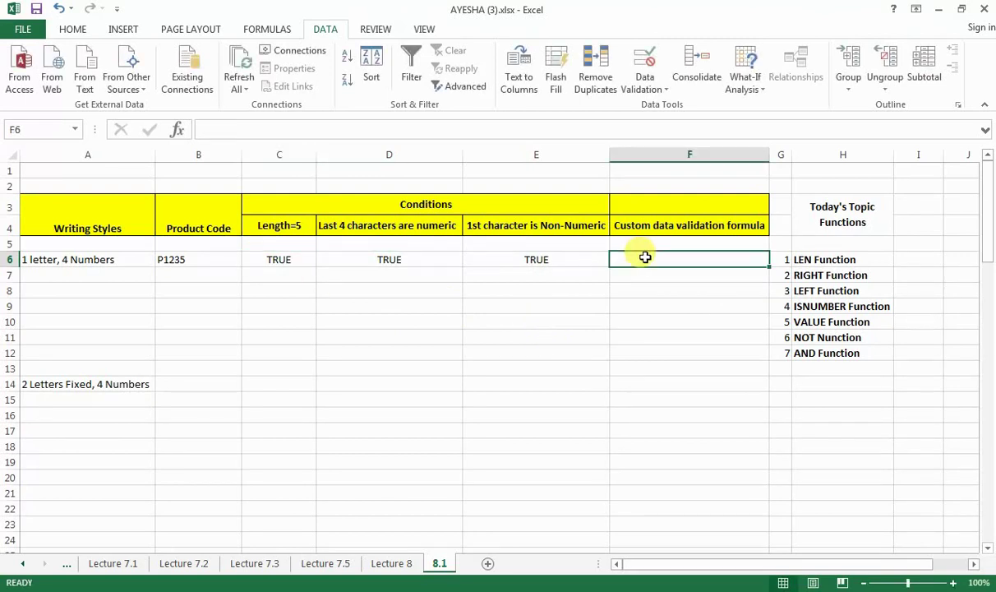
{"action": "left_click", "coordinate": [382, 256]}
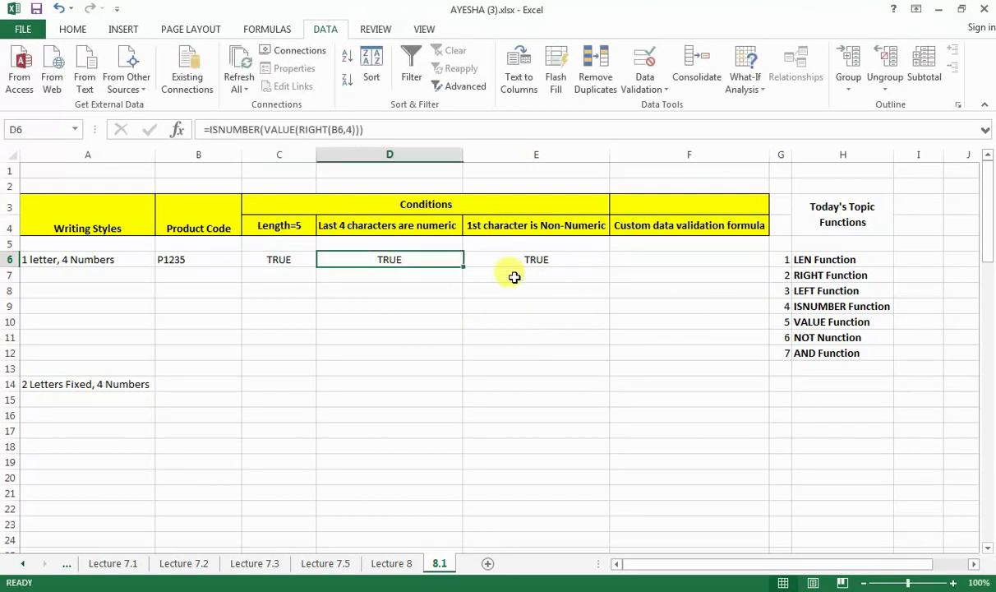
{"action": "left_click", "coordinate": [682, 260]}
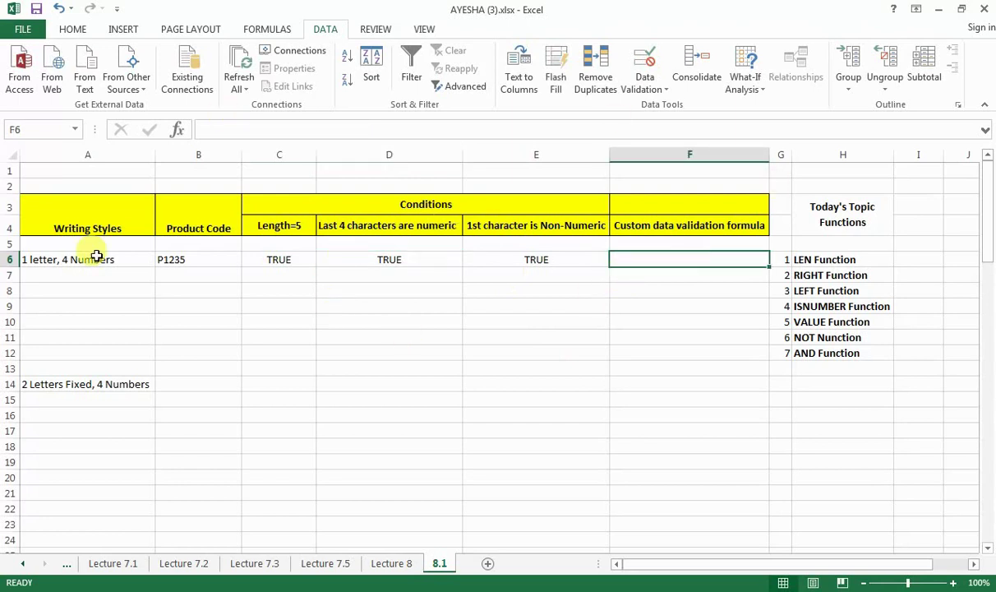
Empty the Office Clipboard, then copy LEN(B6)=5 from C6 and clear C6
{"action": "left_click", "coordinate": [71, 28]}
{"action": "left_click", "coordinate": [60, 105]}
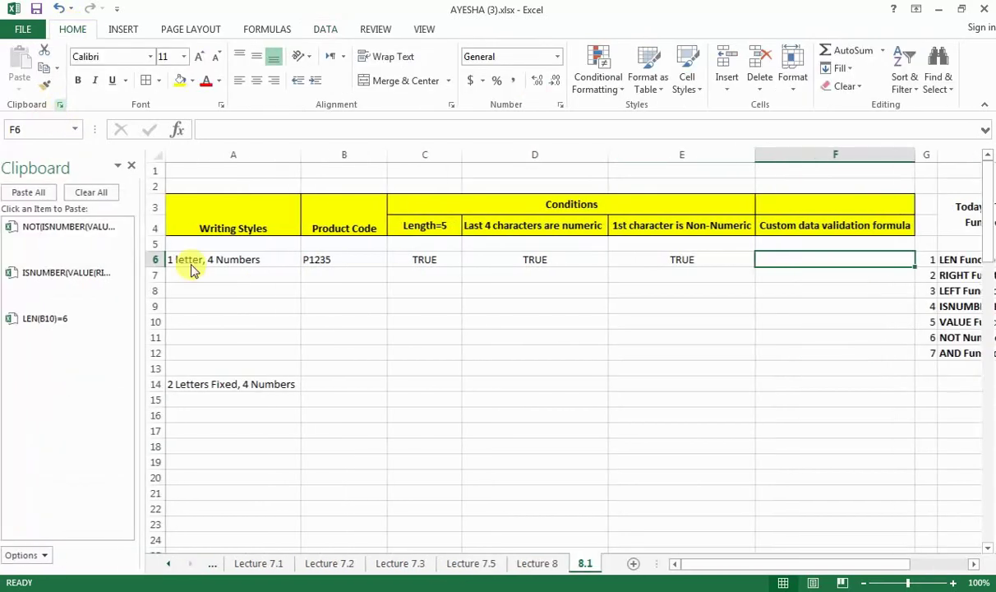
{"action": "left_click", "coordinate": [102, 192]}
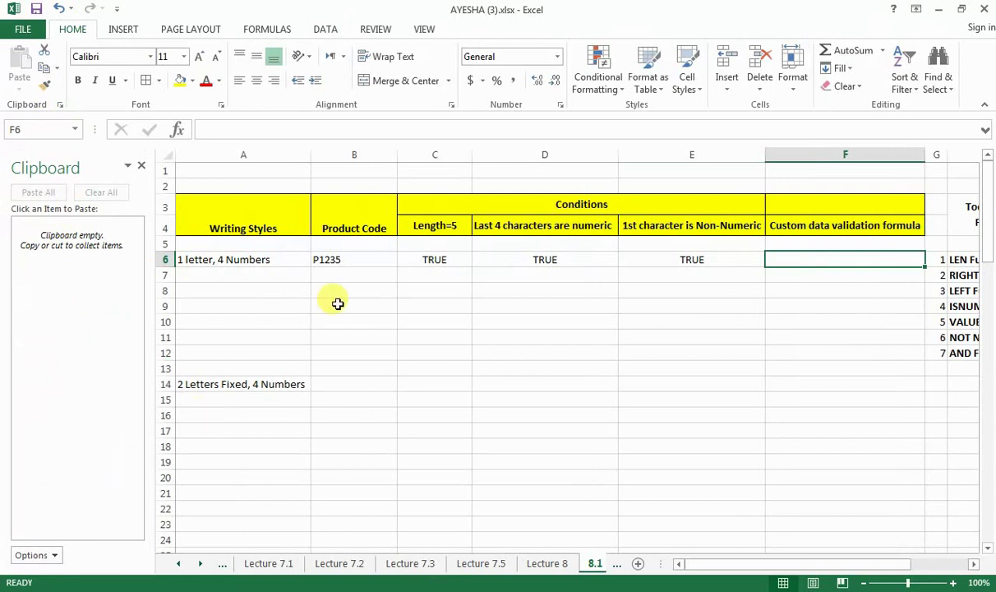
{"action": "left_click", "coordinate": [452, 259]}
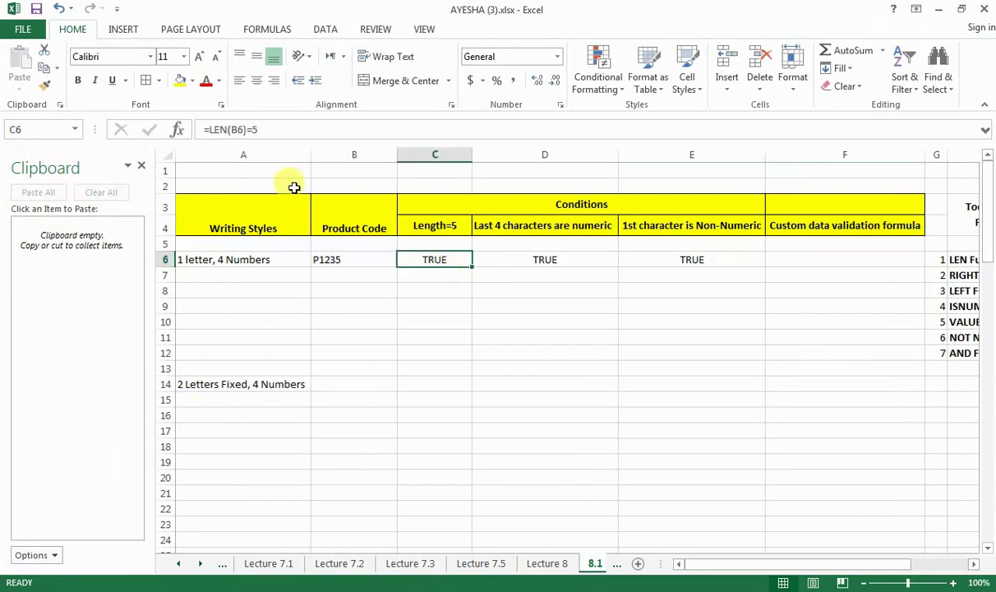
{"action": "left_click_drag", "start_coordinate": [251, 129], "coordinate": [209, 130]}
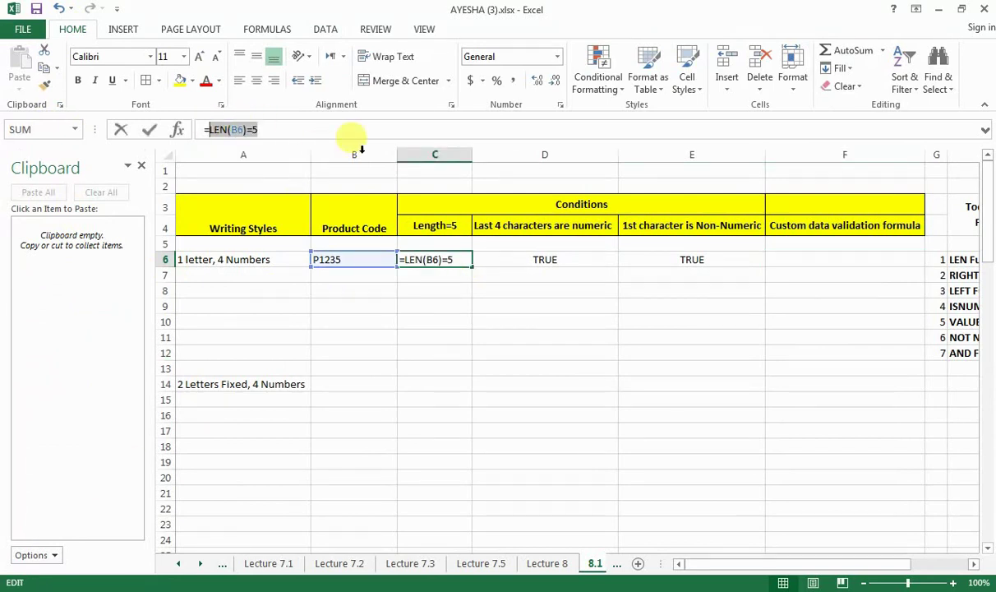
{"action": "key", "text": "ctrl+c"}
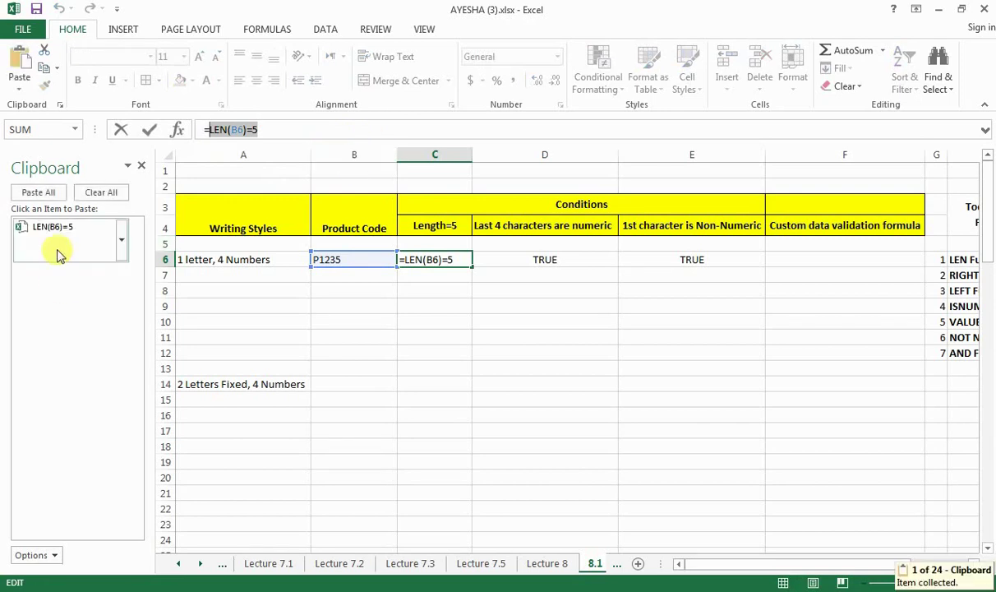
{"action": "key", "text": "Return"}
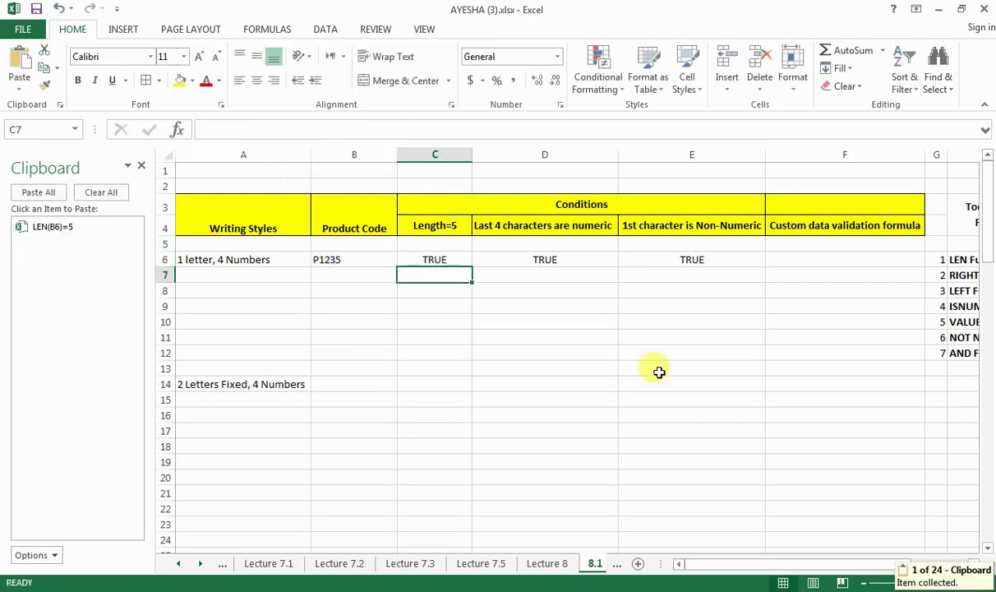
{"action": "left_click", "coordinate": [448, 257]}
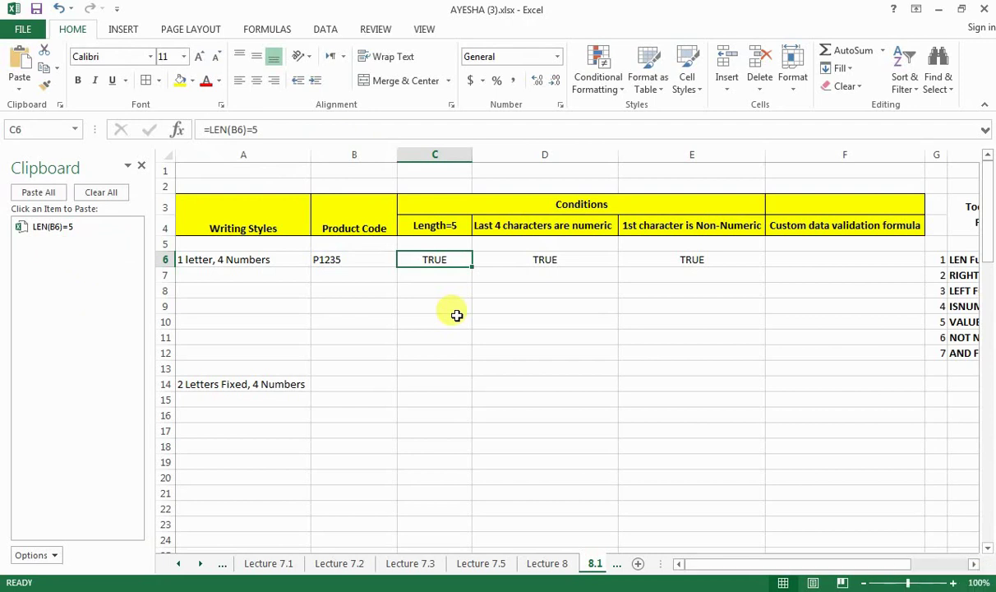
{"action": "key", "text": "Delete"}
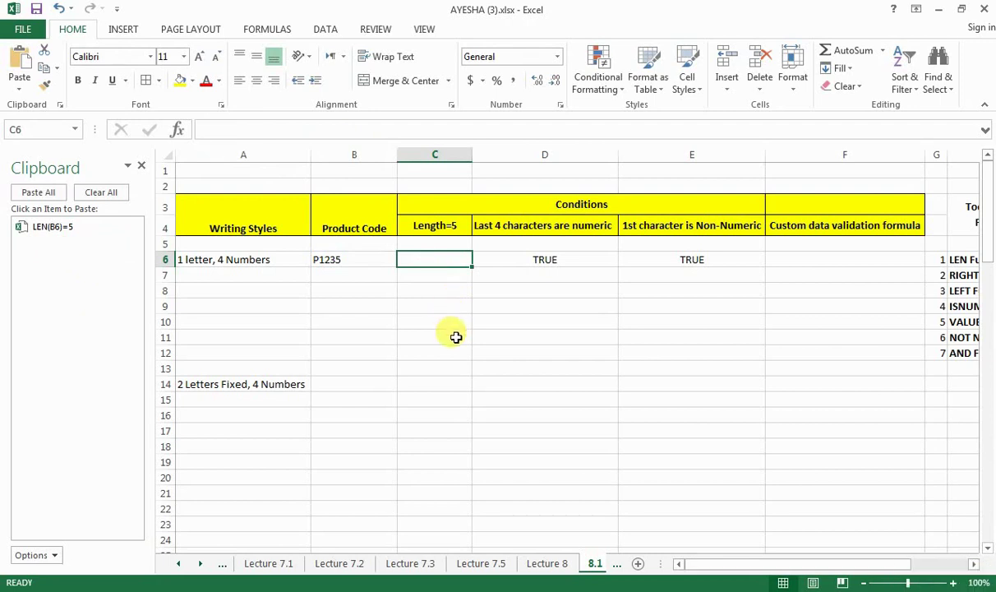
Copy D6's ISNUMBER last-four-characters formula text to the clipboard
{"action": "left_click", "coordinate": [583, 259]}
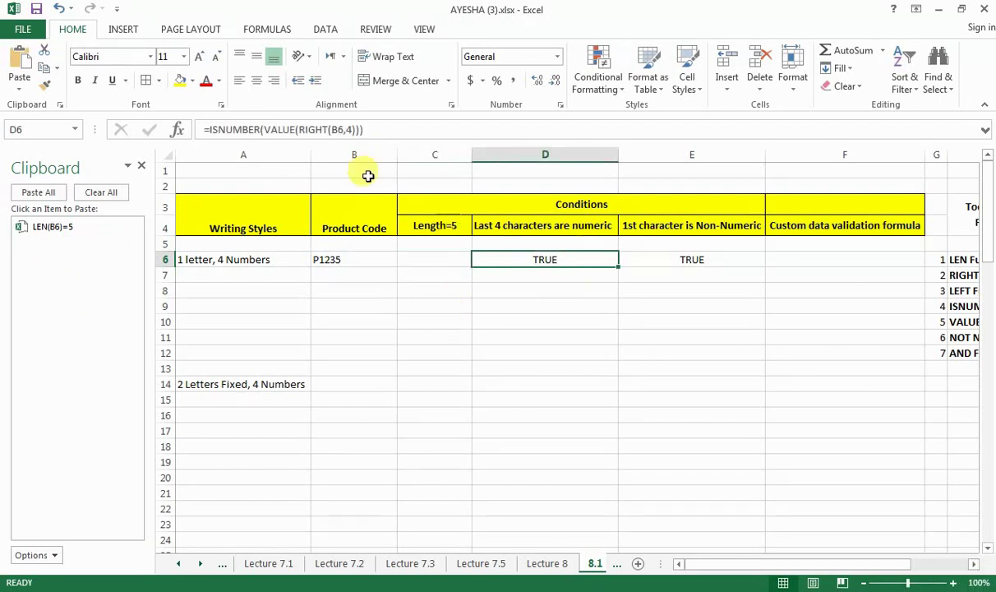
{"action": "left_click", "coordinate": [380, 127]}
{"action": "left_click", "coordinate": [217, 127], "text": "shift"}
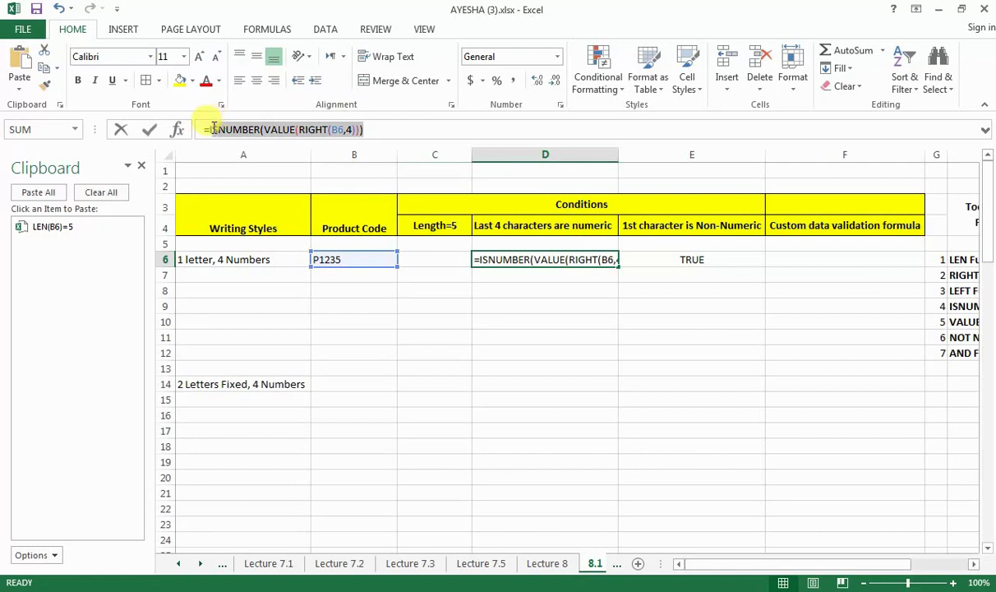
{"action": "key", "text": "ctrl+c"}
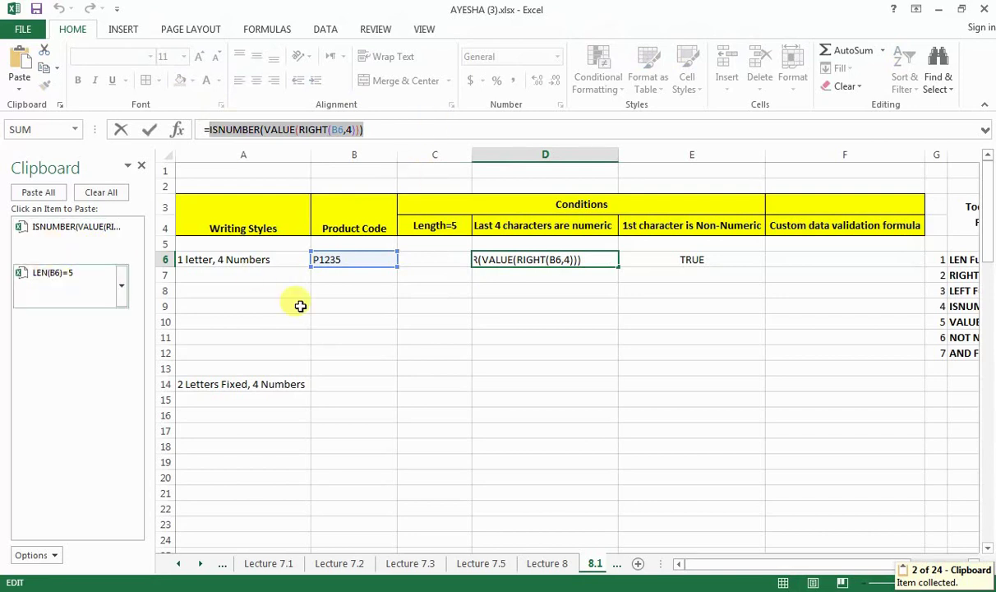
{"action": "key", "text": "Return"}
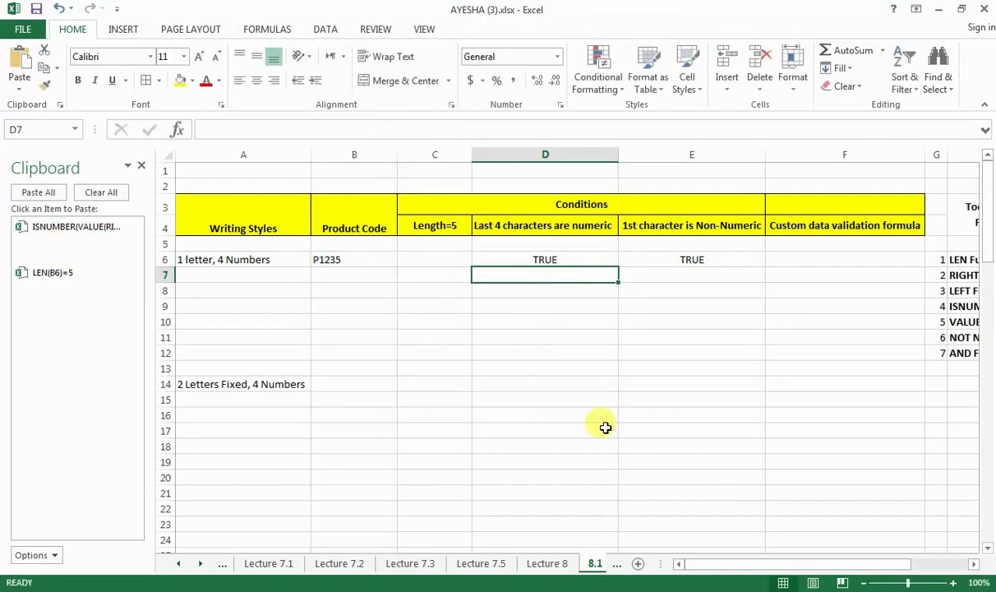
{"action": "left_click", "coordinate": [559, 261]}
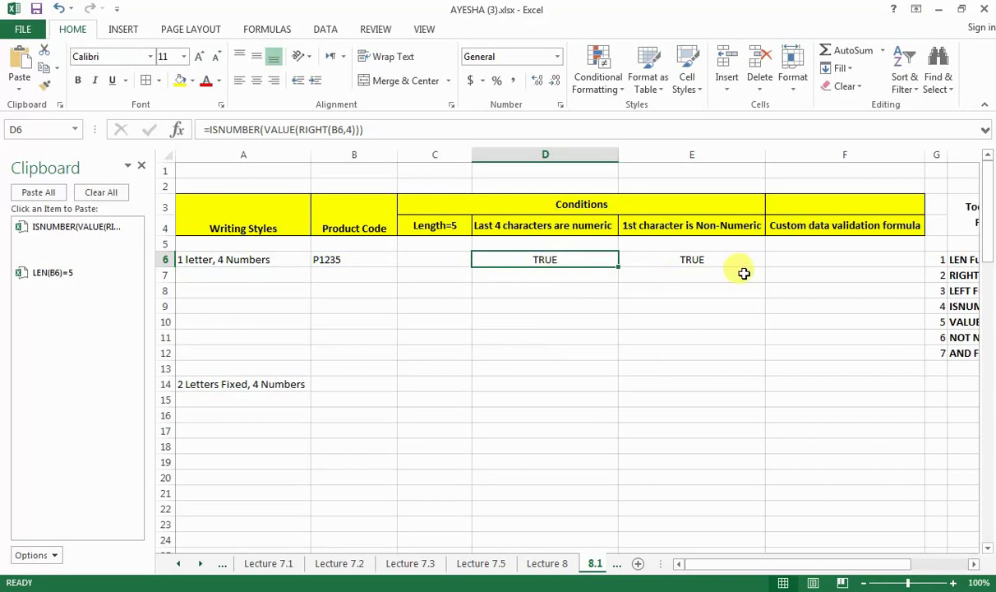
Copy E6's NOT-ISNUMBER-LEFT formula text, then clear C6:E7
{"action": "left_click", "coordinate": [654, 264]}
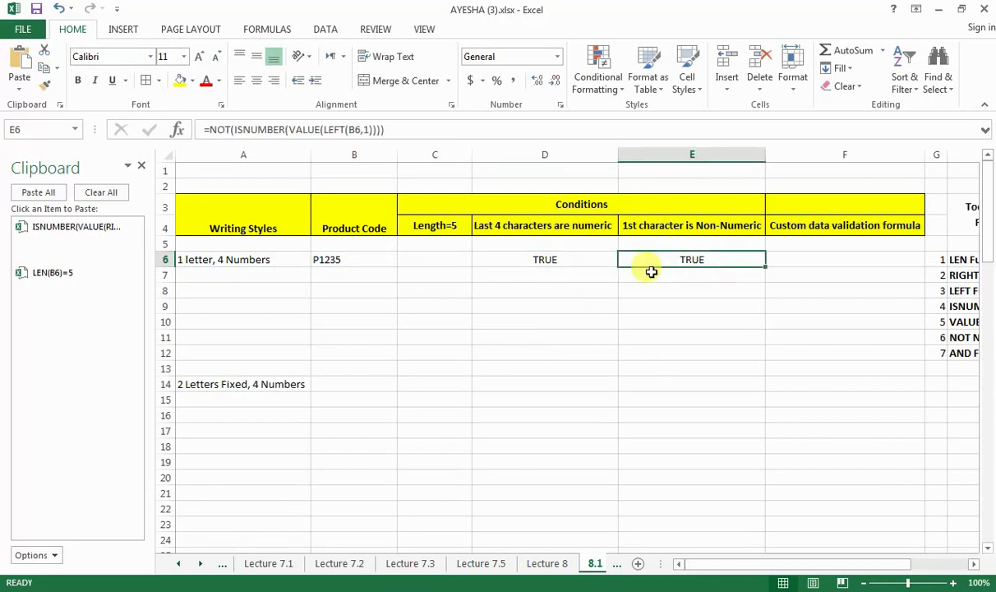
{"action": "left_click", "coordinate": [398, 129]}
{"action": "left_click", "coordinate": [209, 130], "text": "shift"}
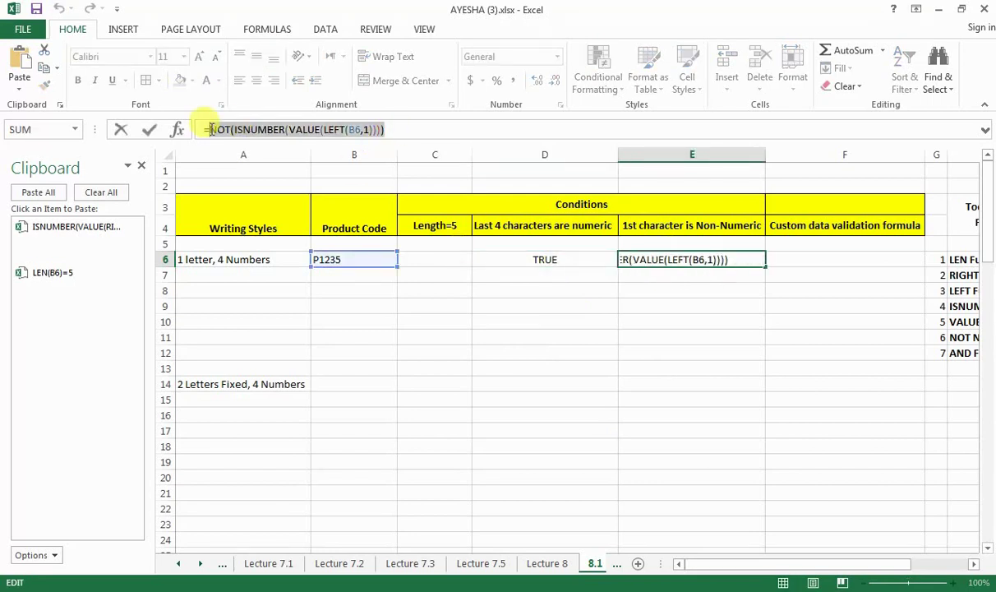
{"action": "key", "text": "ctrl+c"}
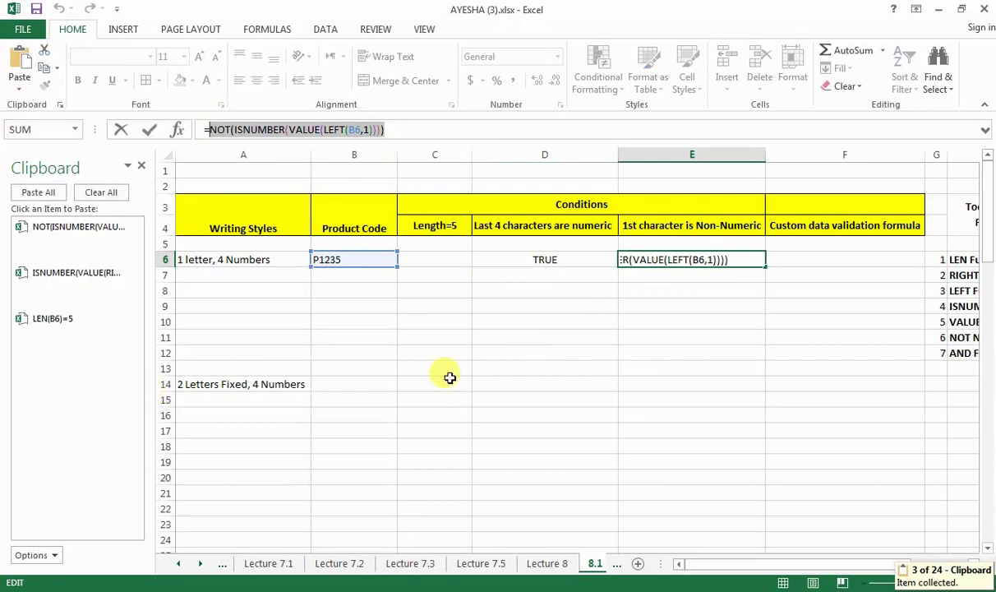
{"action": "key", "text": "Return"}
{"action": "left_click_drag", "start_coordinate": [436, 259], "coordinate": [679, 274]}
{"action": "key", "text": "Delete"}
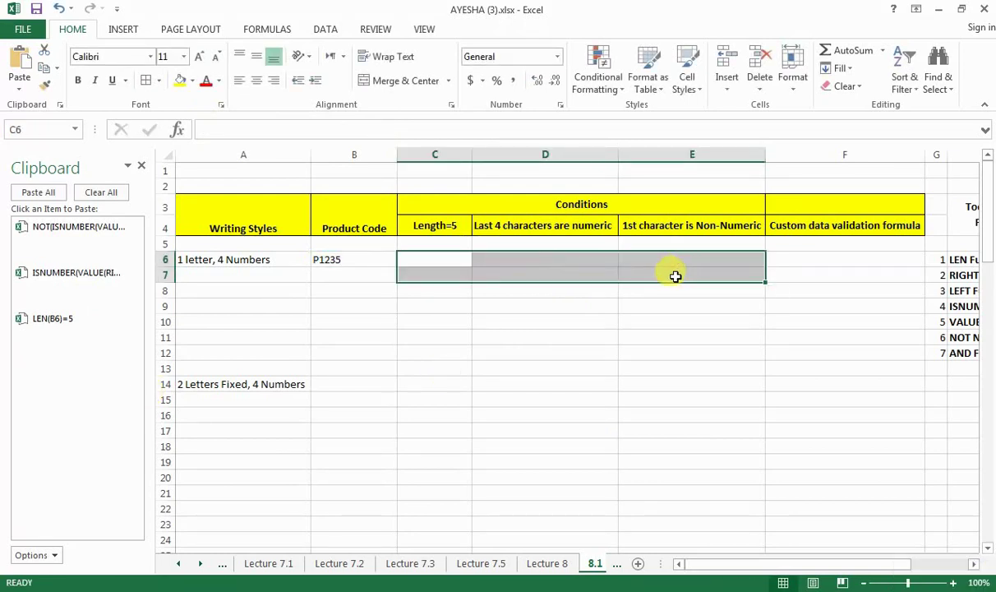
Build =AND( in F6 from the NOT-left, ISNUMBER-right and LEN(B6)=5 clipboard items
{"action": "left_click", "coordinate": [722, 307]}
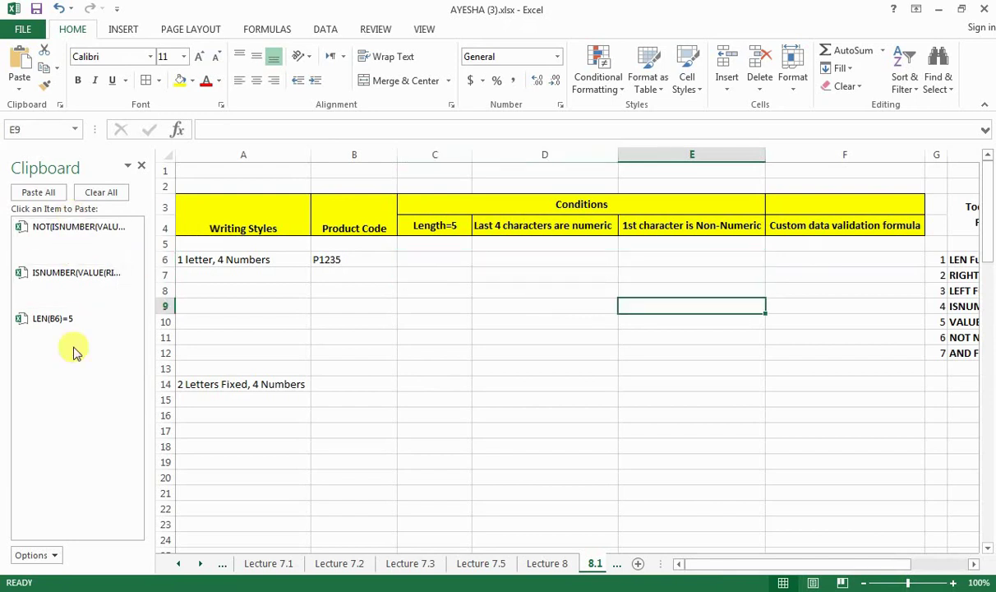
{"action": "left_click", "coordinate": [824, 259]}
{"action": "type", "text": "="}
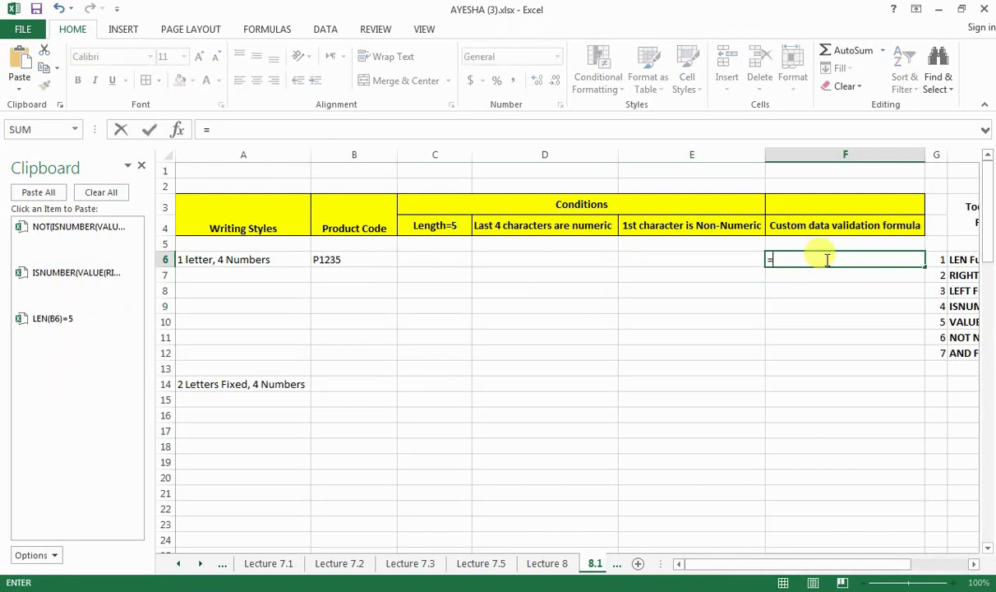
{"action": "type", "text": "and"}
{"action": "key", "text": "Tab"}
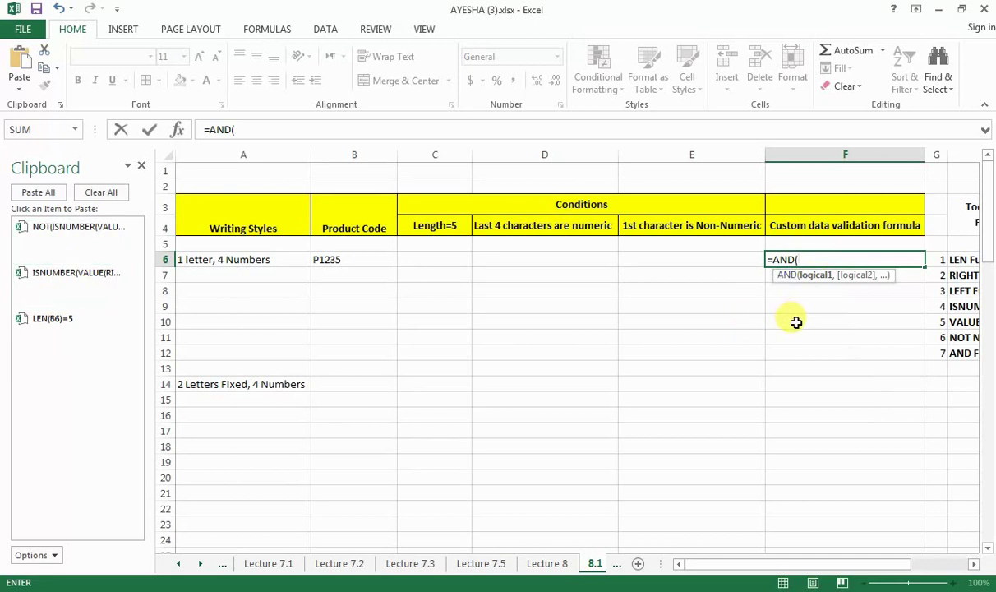
{"action": "left_click", "coordinate": [93, 240]}
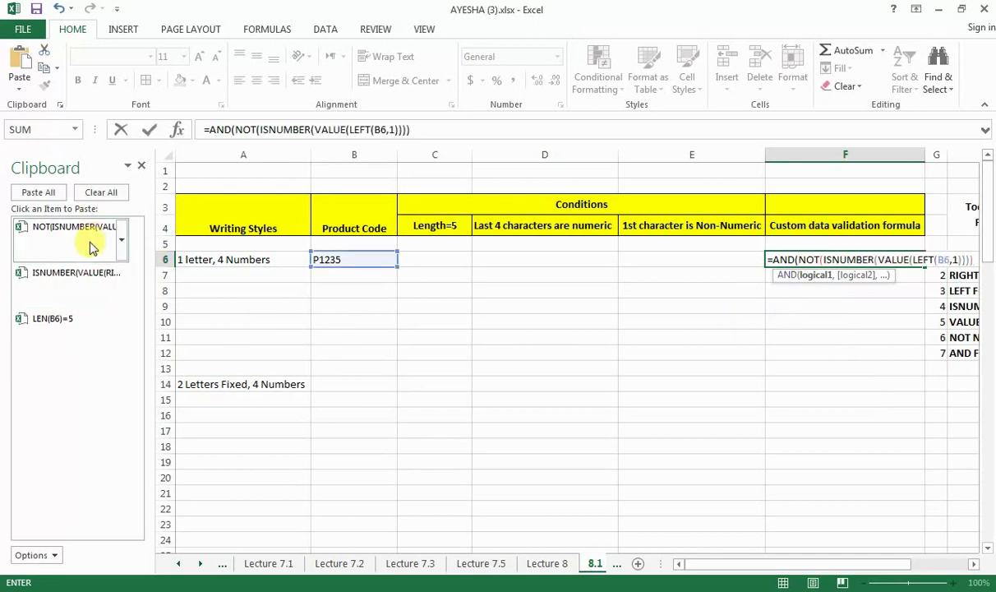
{"action": "type", "text": ","}
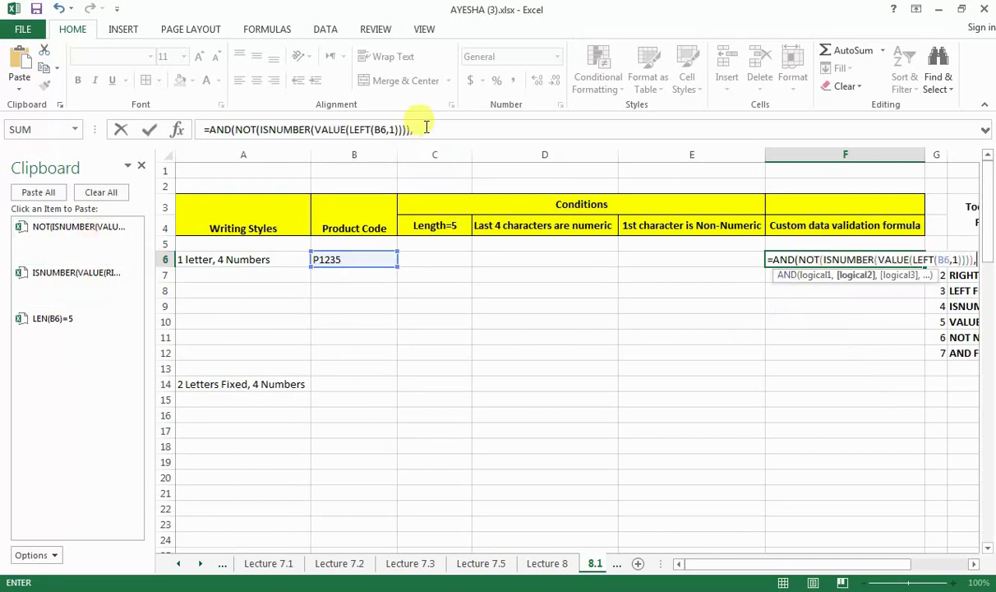
{"action": "left_click", "coordinate": [86, 282]}
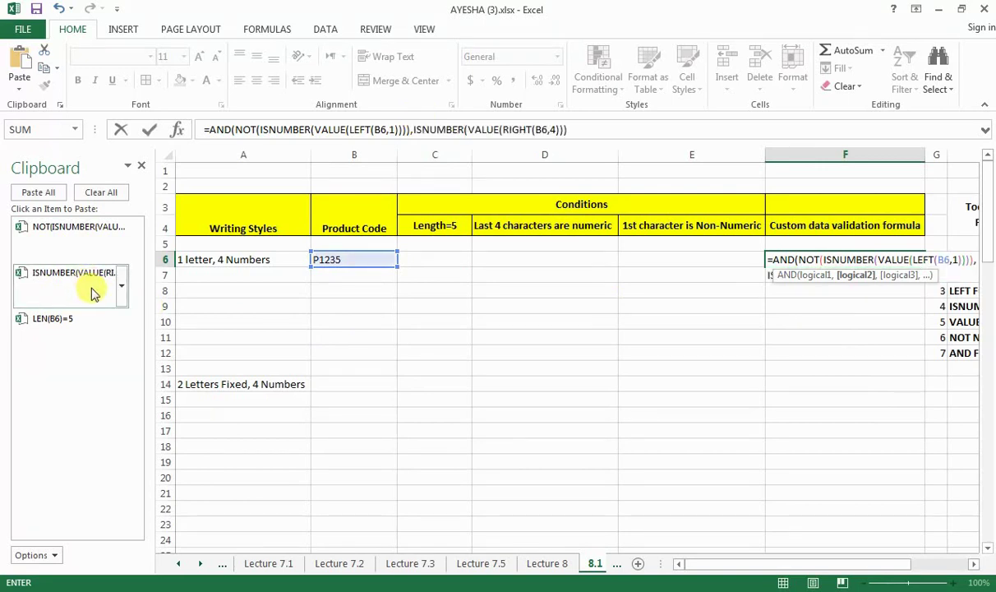
{"action": "type", "text": ","}
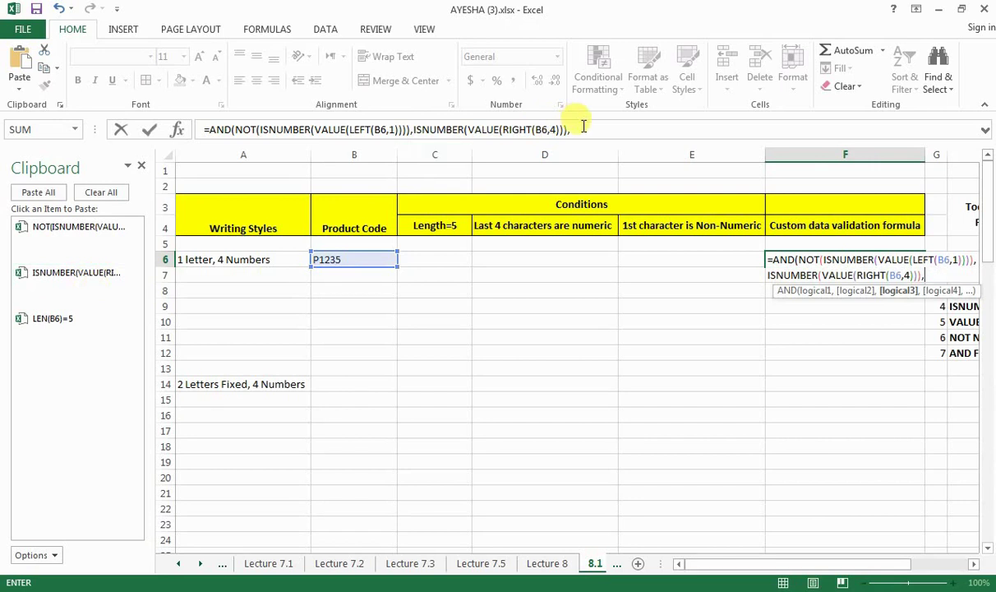
{"action": "left_click", "coordinate": [46, 319]}
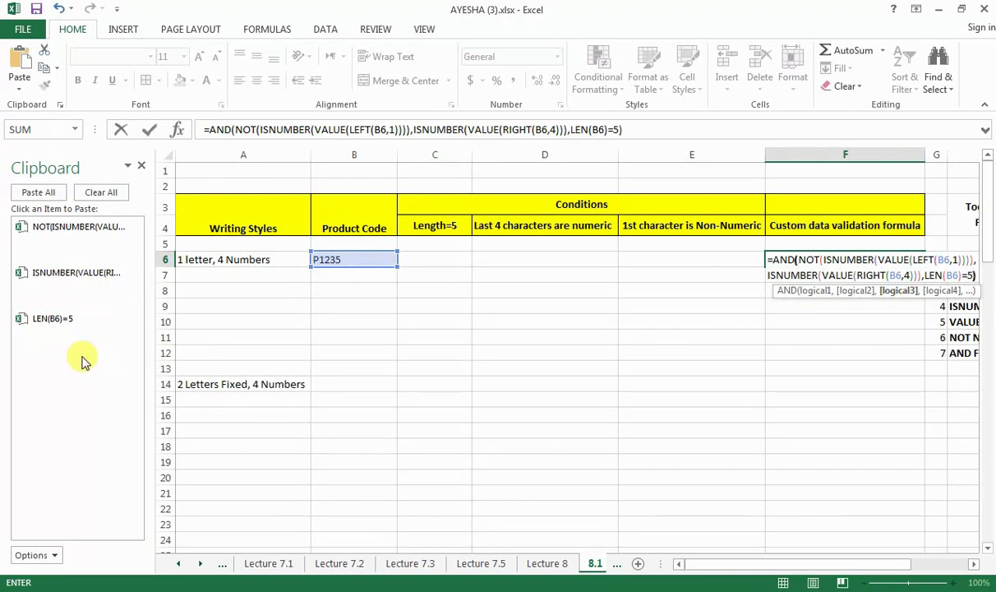
{"action": "key", "text": "Return"}
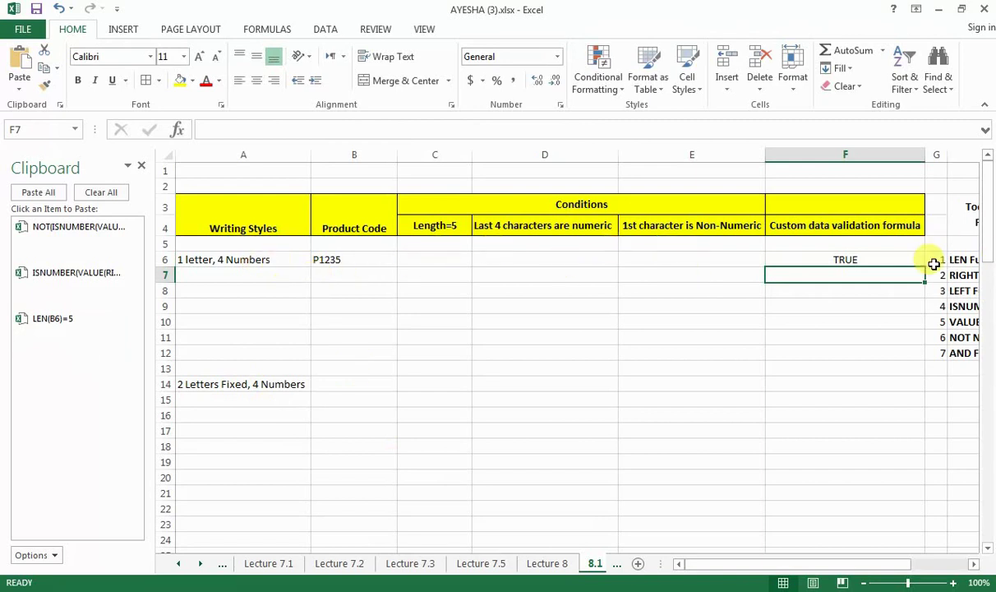
Copy F6's combined AND formula text and close the Clipboard pane
{"action": "left_click", "coordinate": [835, 259]}
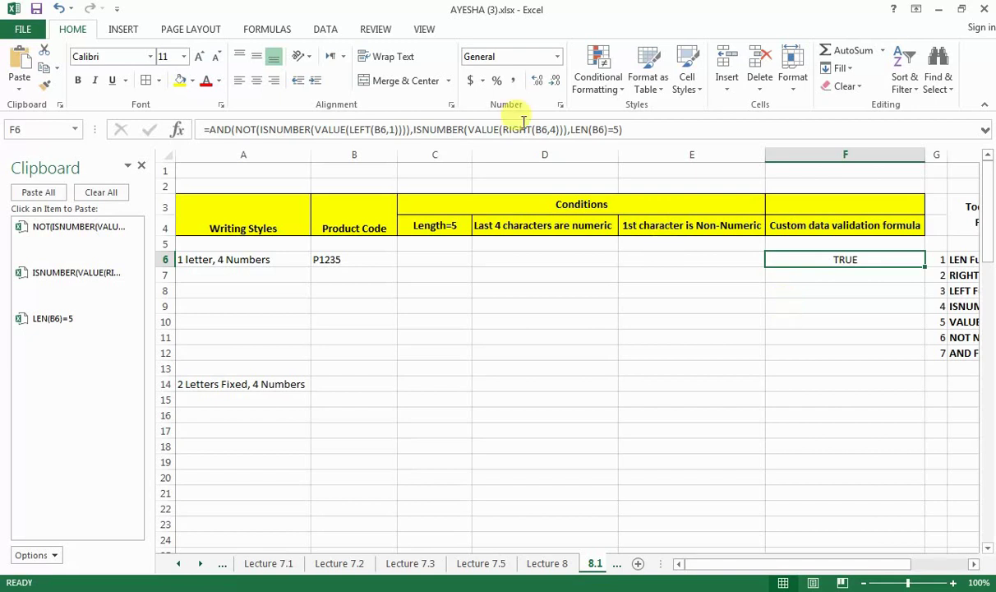
{"action": "left_click_drag", "start_coordinate": [623, 130], "coordinate": [273, 120]}
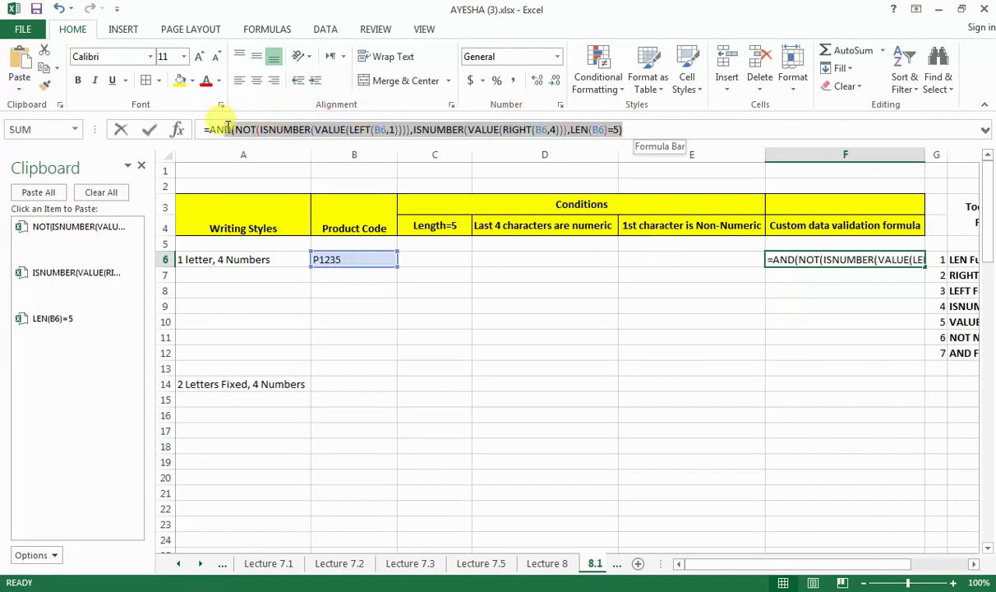
{"action": "key", "text": "ctrl+c"}
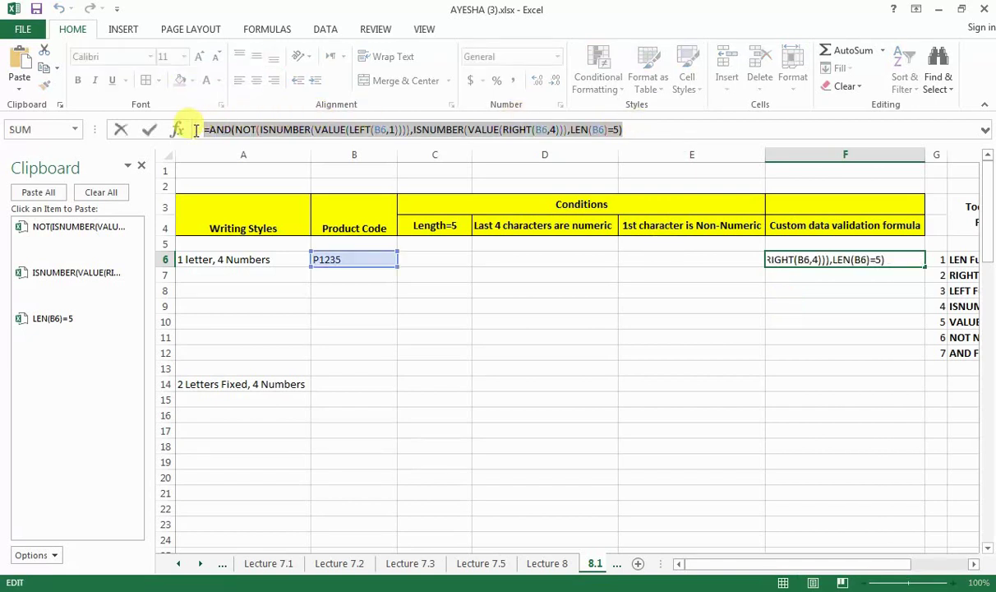
{"action": "key", "text": "Escape"}
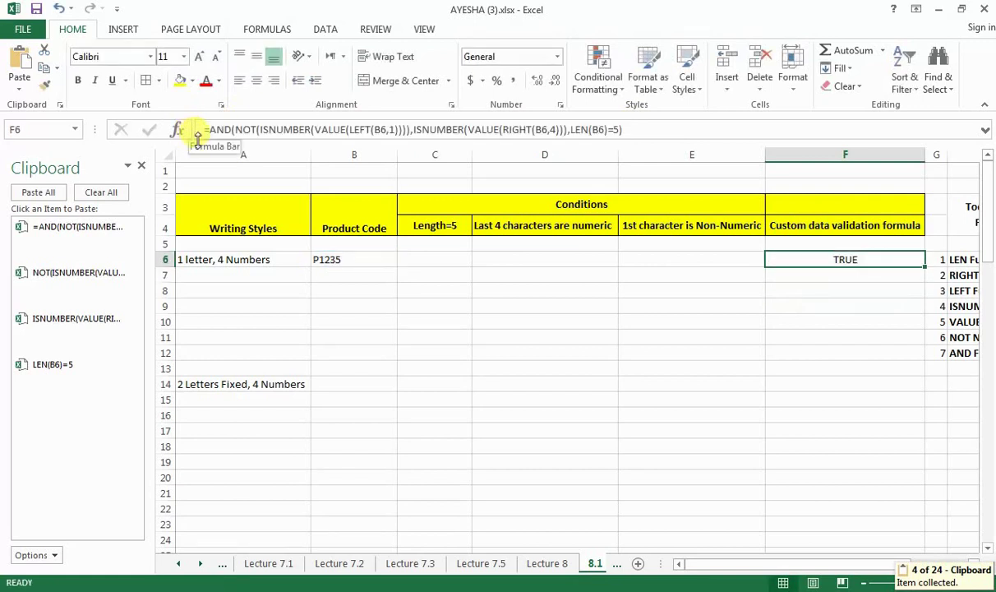
{"action": "left_click", "coordinate": [141, 168]}
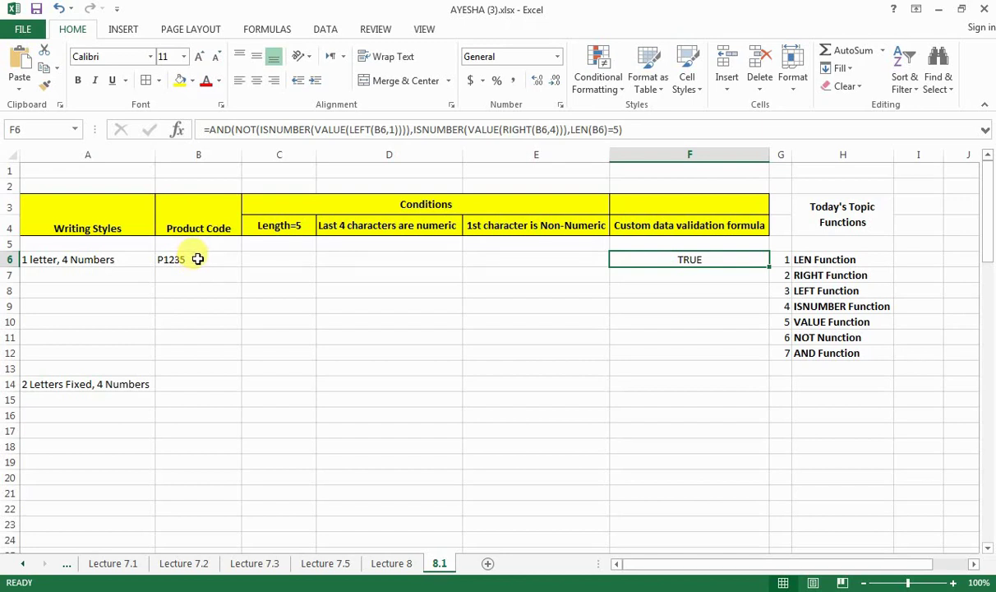
Set B6's Data Validation to Custom, with the pasted combined AND formula
{"action": "left_click", "coordinate": [198, 259]}
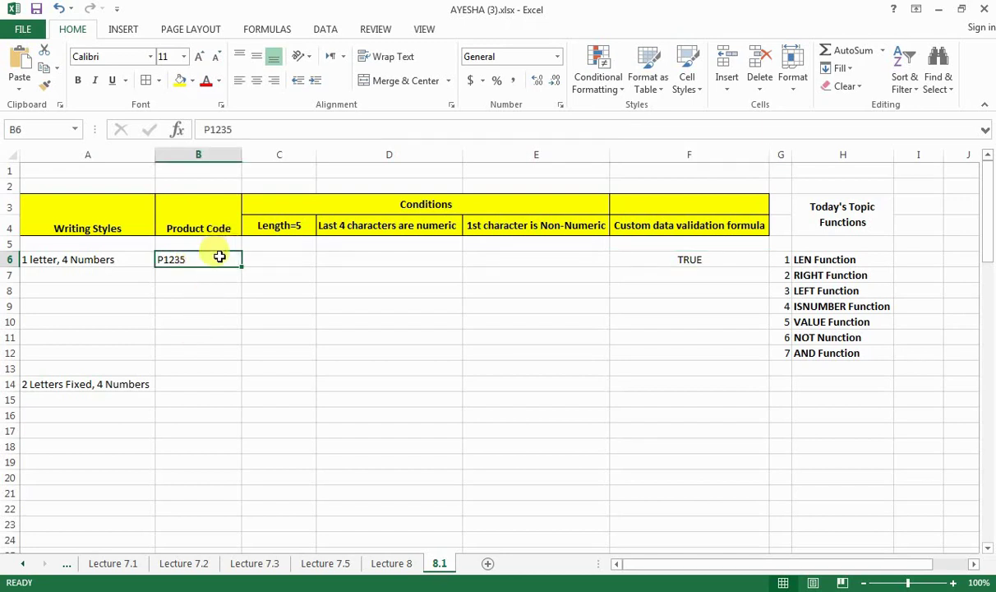
{"action": "left_click_drag", "start_coordinate": [219, 256], "coordinate": [213, 367]}
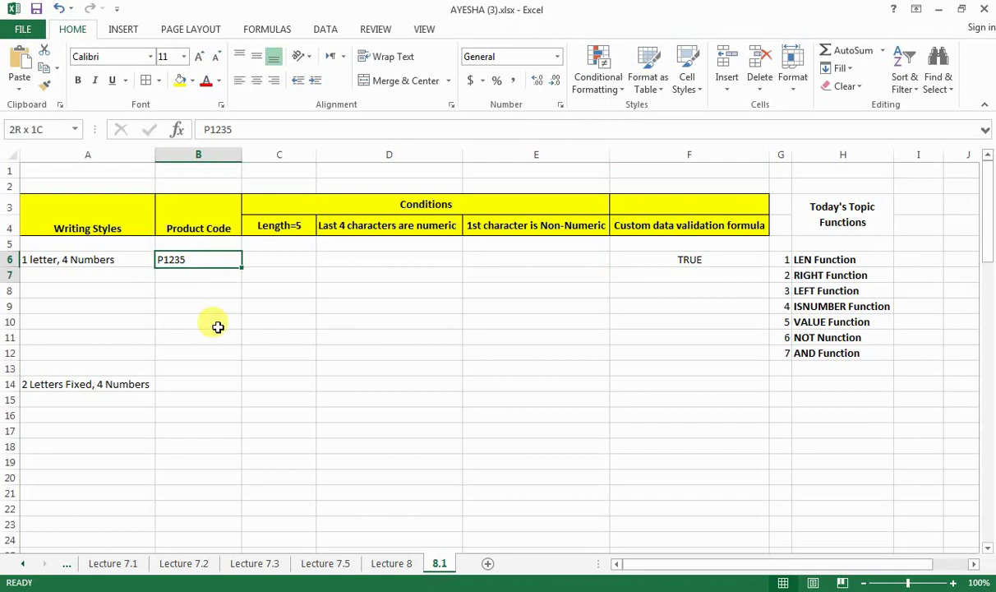
{"action": "left_click", "coordinate": [199, 259]}
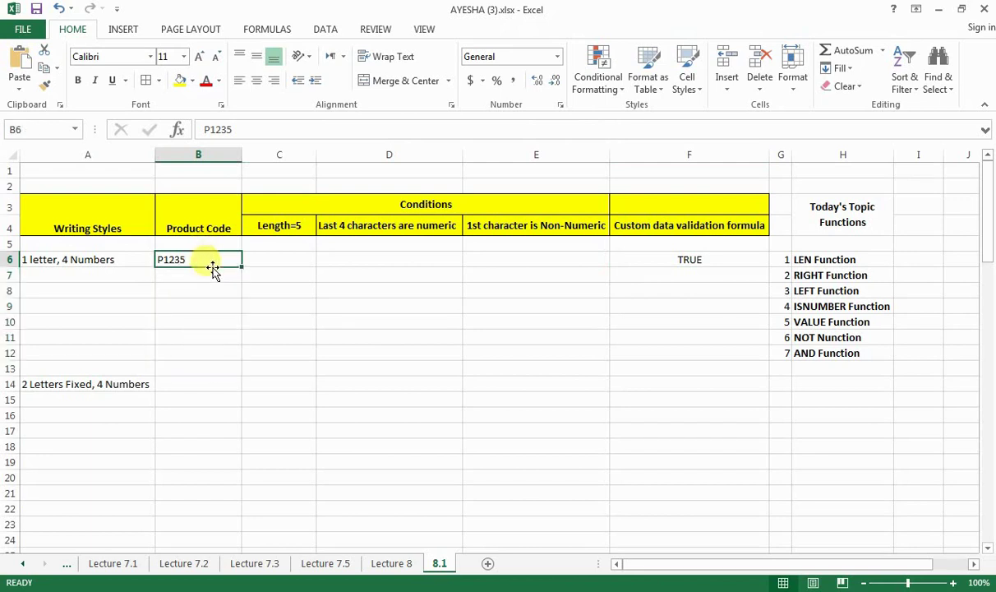
{"action": "left_click", "coordinate": [326, 30]}
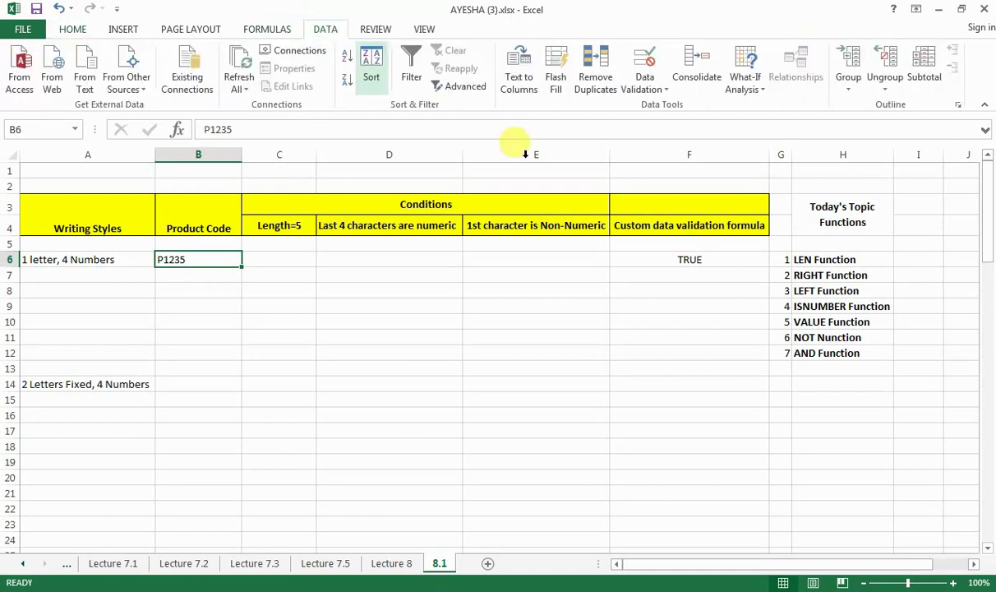
{"action": "left_click", "coordinate": [660, 96]}
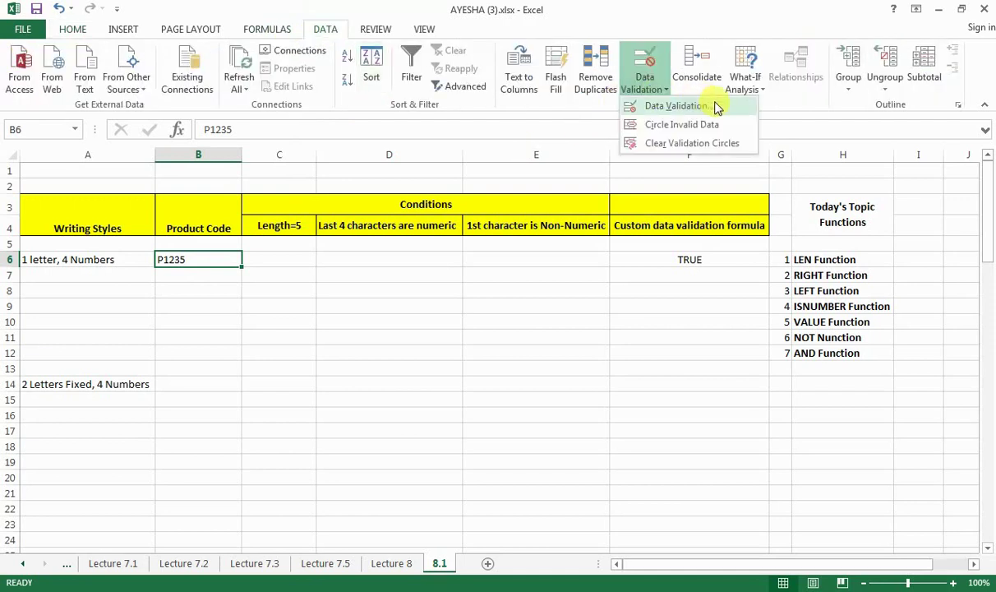
{"action": "left_click", "coordinate": [687, 103]}
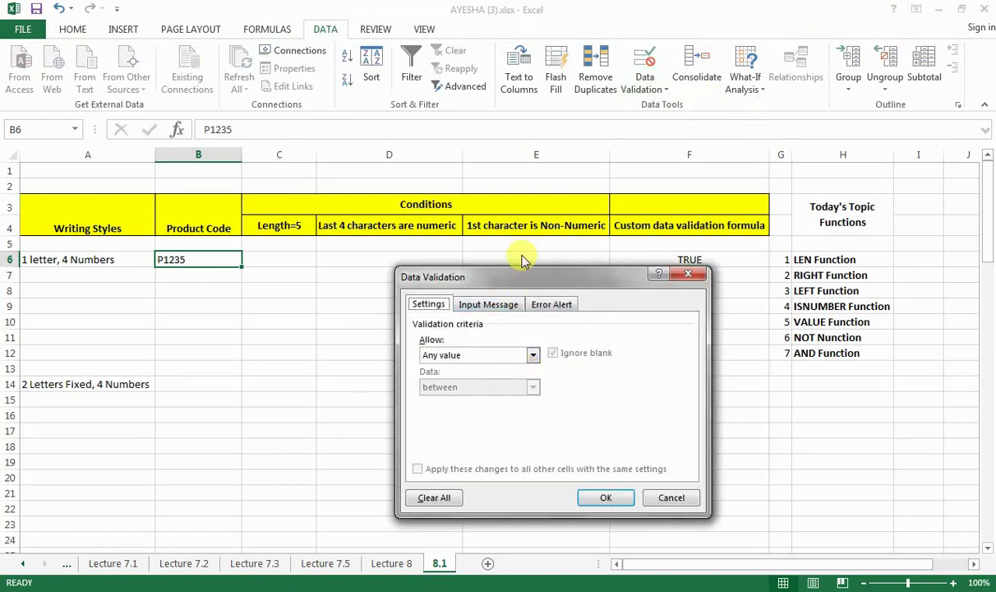
{"action": "left_click_drag", "start_coordinate": [518, 278], "coordinate": [495, 239]}
{"action": "left_click", "coordinate": [511, 318]}
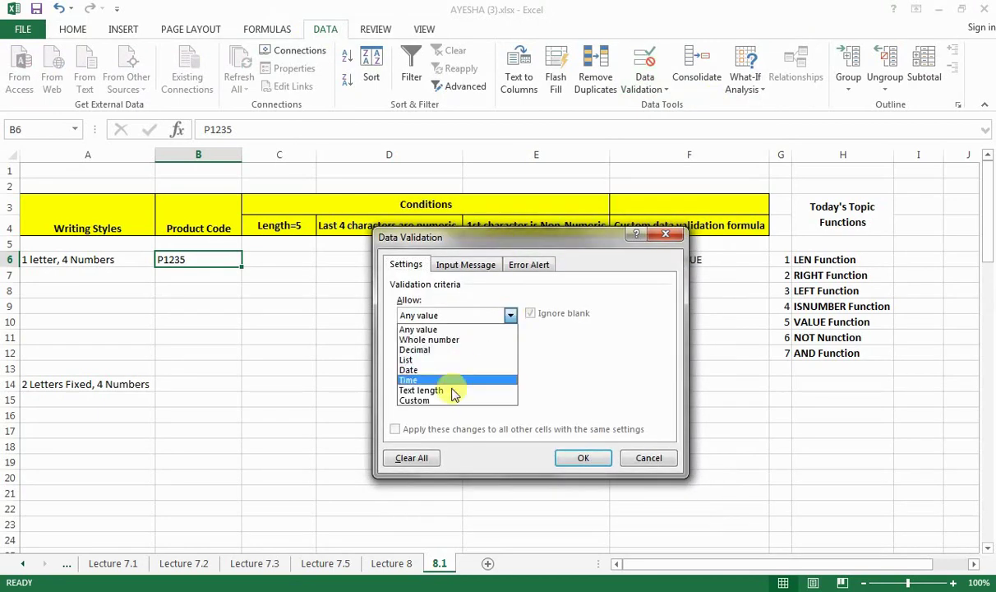
{"action": "left_click", "coordinate": [446, 402]}
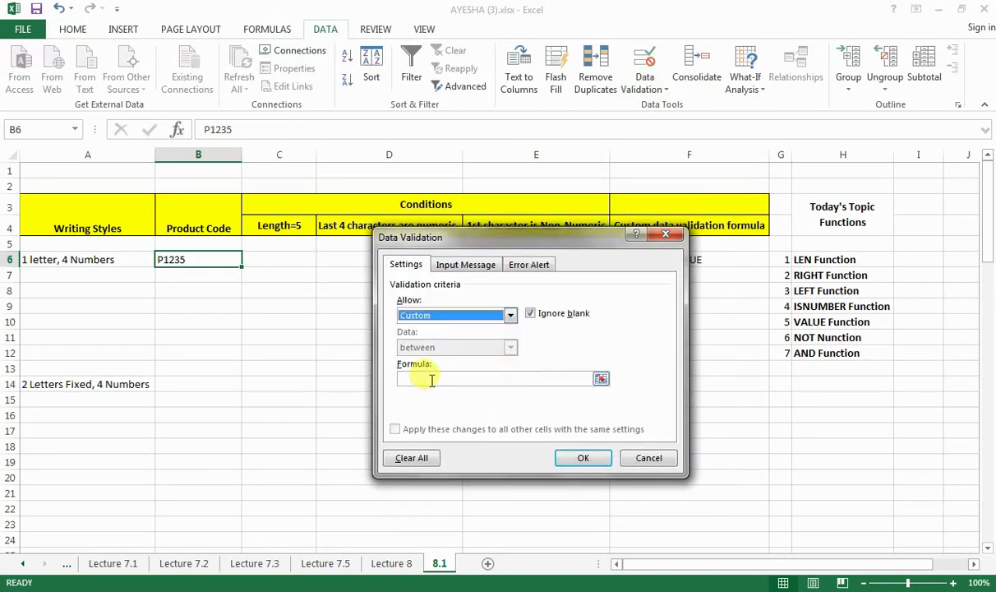
{"action": "left_click", "coordinate": [430, 379]}
{"action": "key", "text": "ctrl+v"}
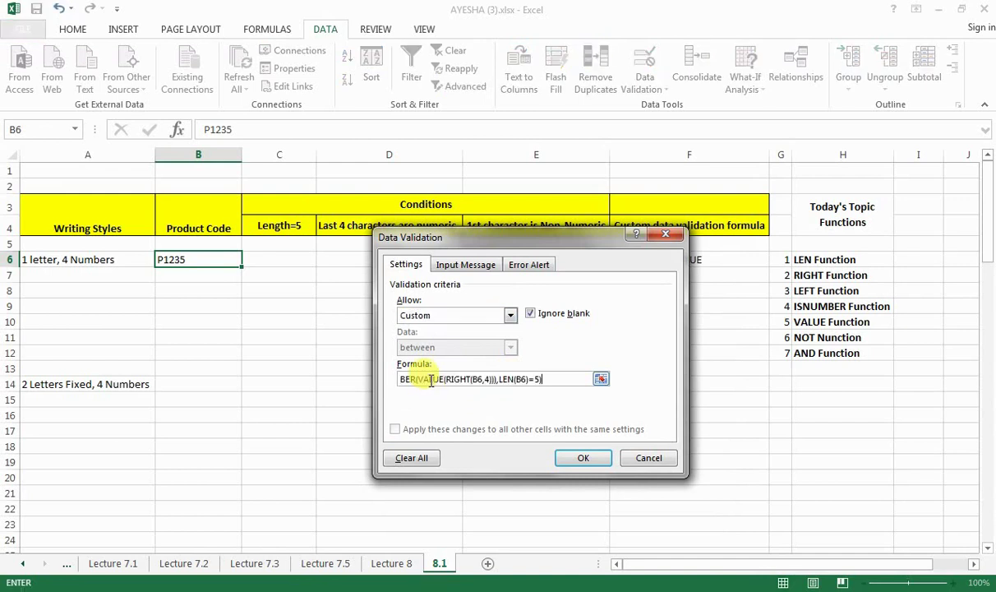
{"action": "key", "text": "Return"}
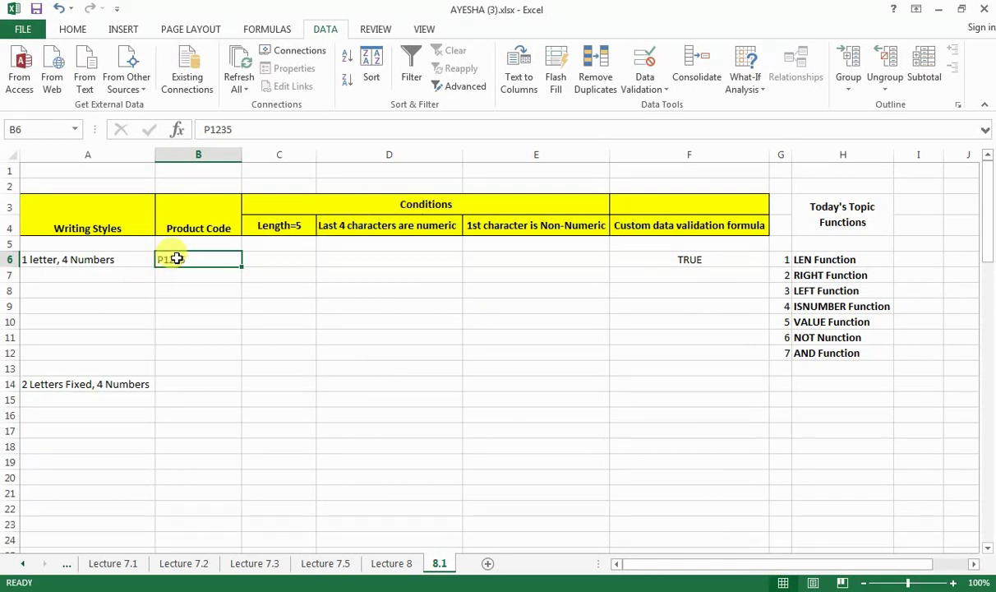
Copy B6 and paste only its validation rule onto B7:B13 via Paste Special
{"action": "right_click", "coordinate": [225, 259]}
{"action": "left_click", "coordinate": [280, 287]}
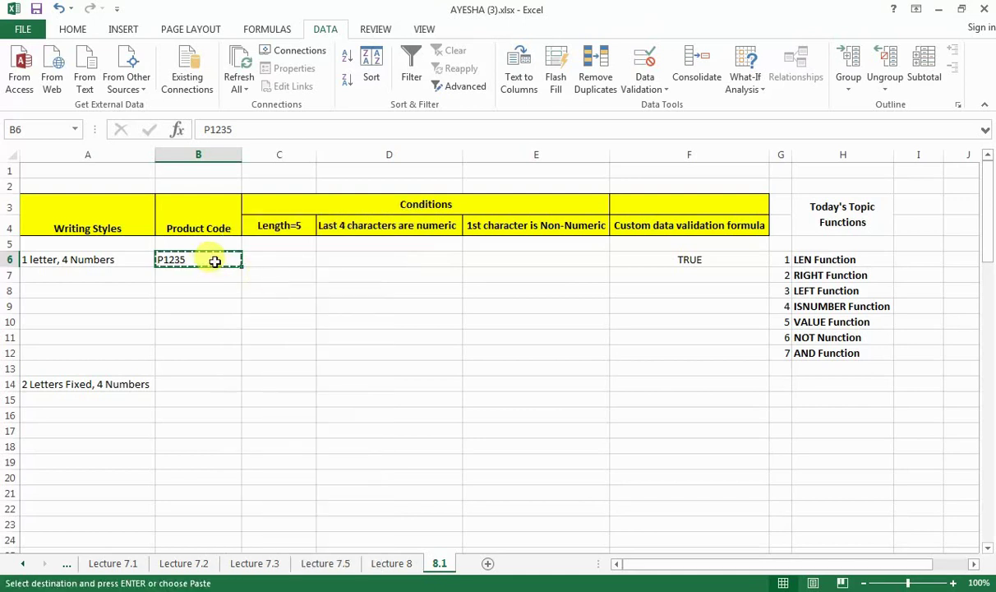
{"action": "left_click_drag", "start_coordinate": [217, 276], "coordinate": [209, 362]}
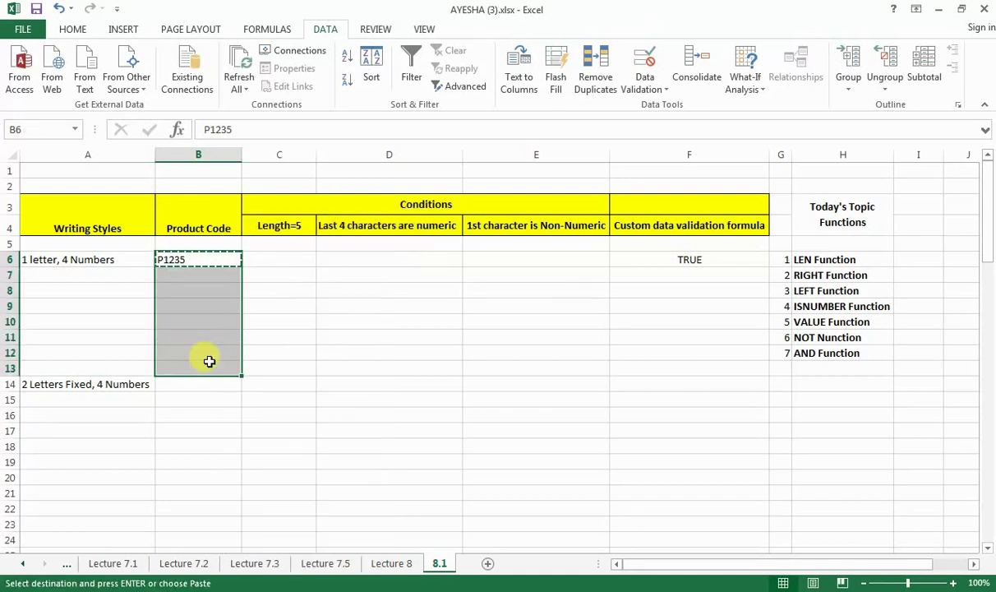
{"action": "right_click", "coordinate": [210, 357]}
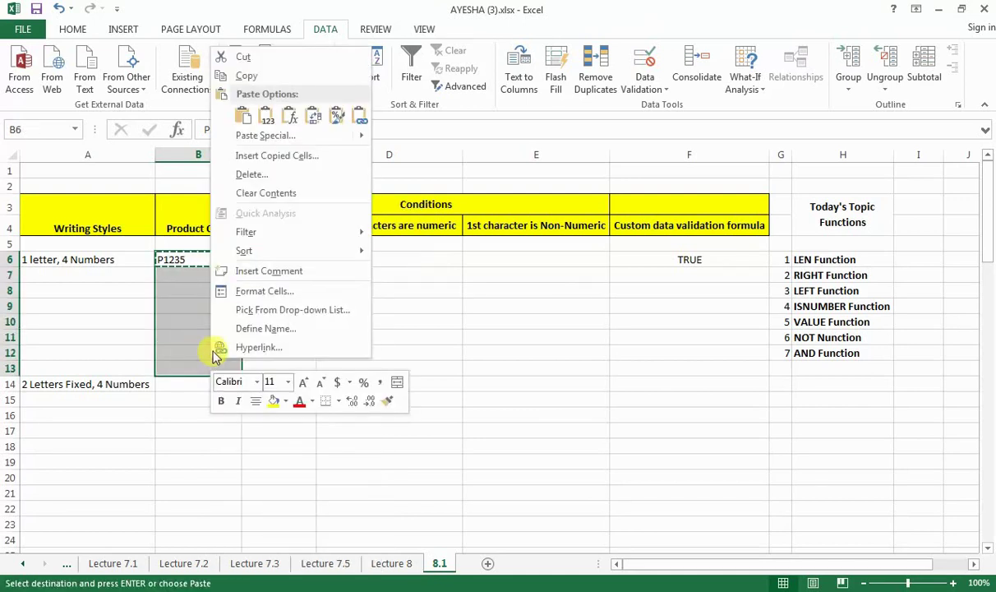
{"action": "left_click", "coordinate": [263, 140]}
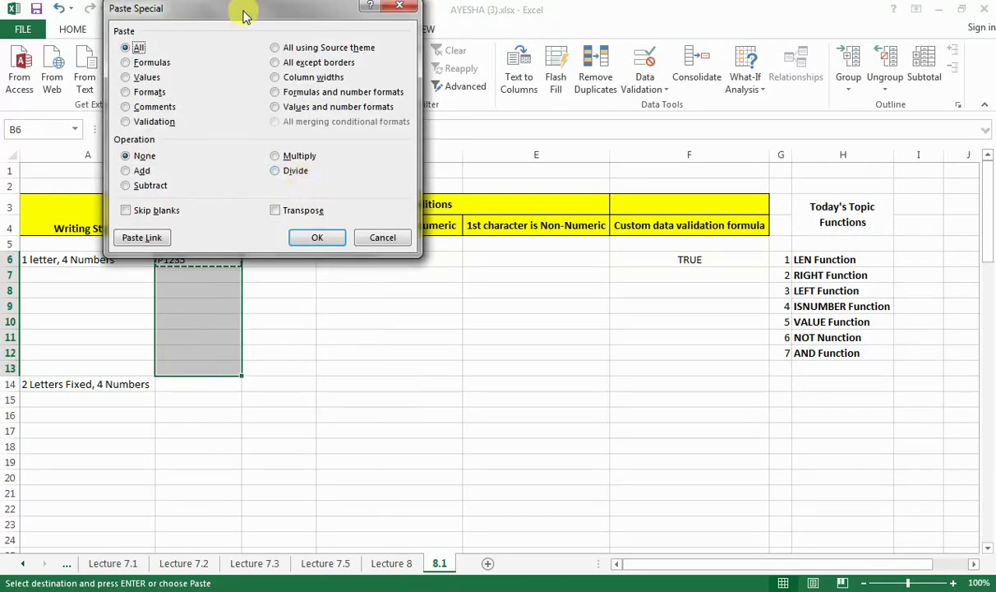
{"action": "left_click_drag", "start_coordinate": [245, 14], "coordinate": [292, 43]}
{"action": "left_click_drag", "start_coordinate": [374, 107], "coordinate": [455, 269]}
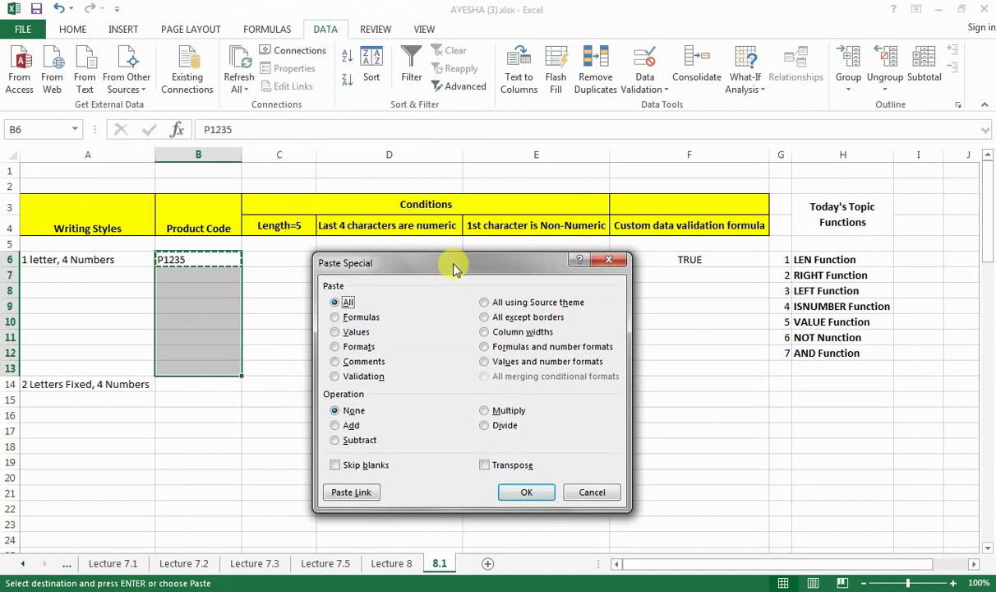
{"action": "left_click", "coordinate": [353, 376]}
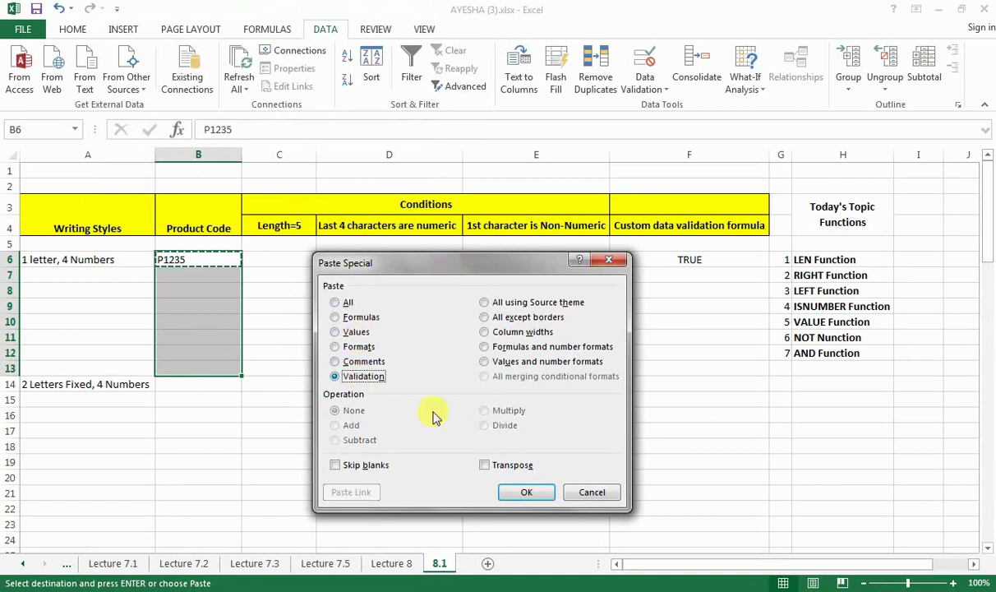
{"action": "left_click", "coordinate": [531, 493]}
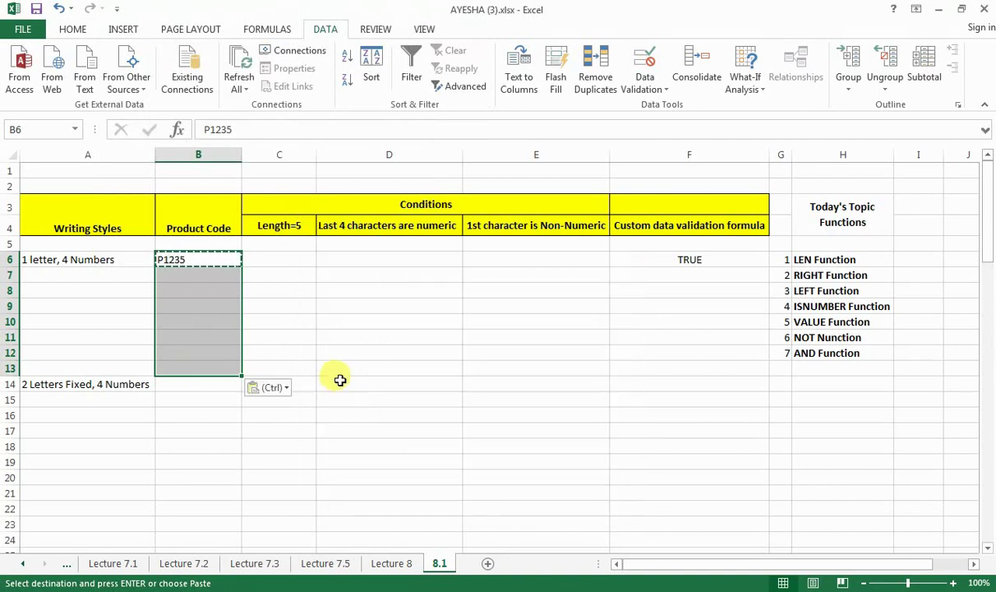
Delete the AND helper formula from F6
{"action": "left_click", "coordinate": [211, 272]}
{"action": "left_click", "coordinate": [693, 259]}
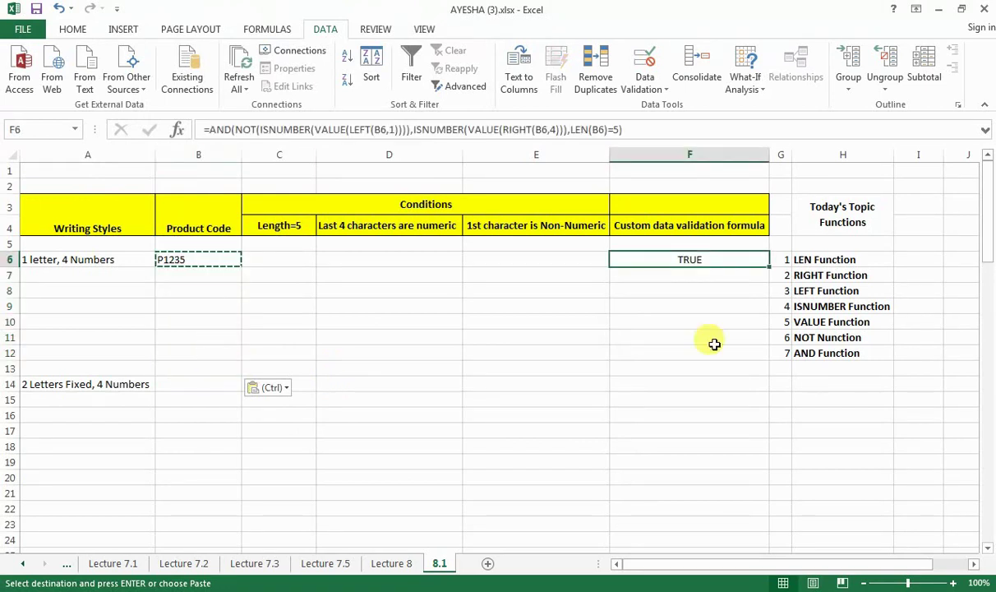
{"action": "key", "text": "Delete"}
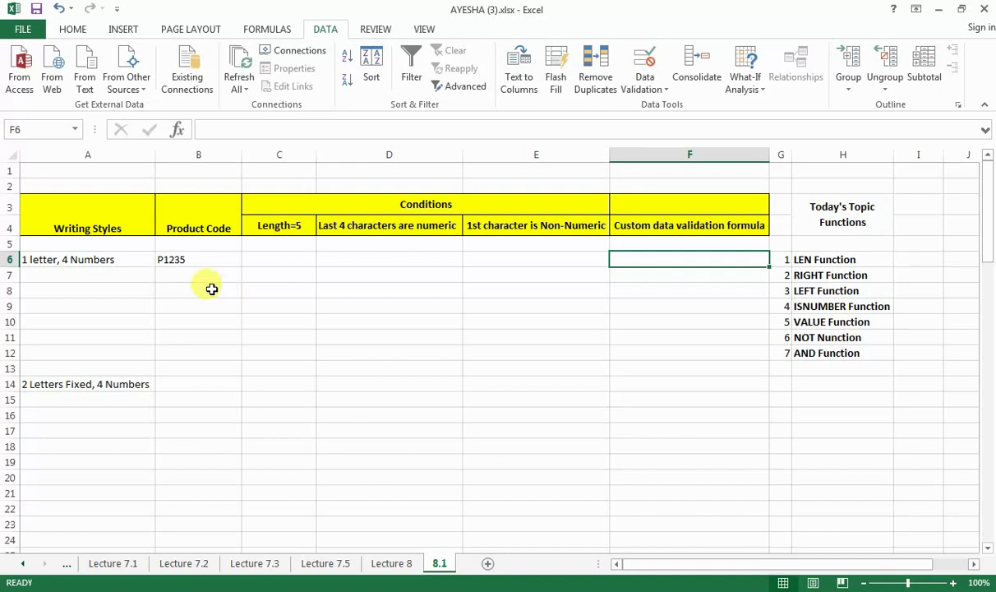
{"action": "left_click", "coordinate": [205, 278]}
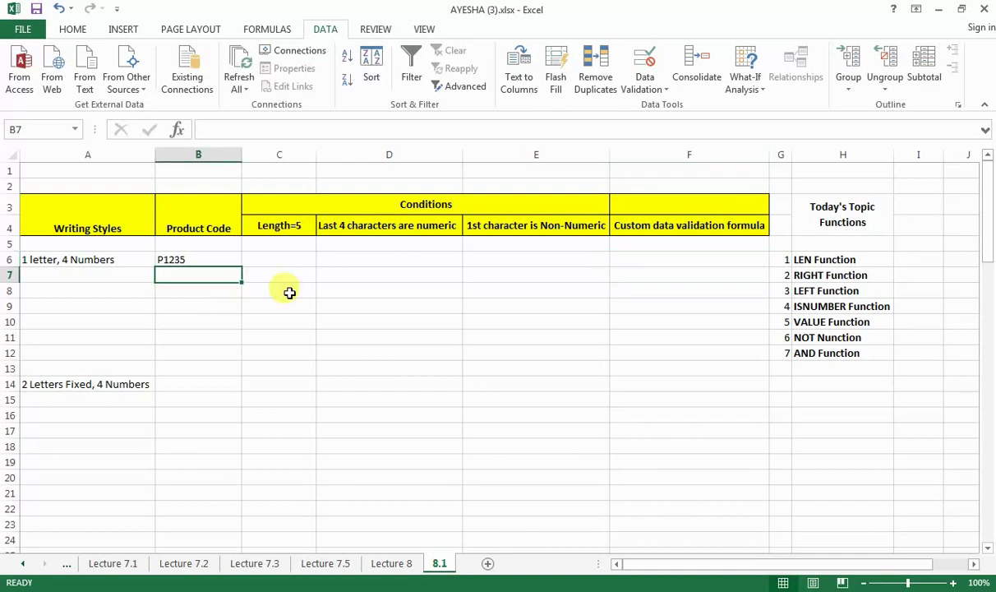
{"action": "type", "text": "P12345"}
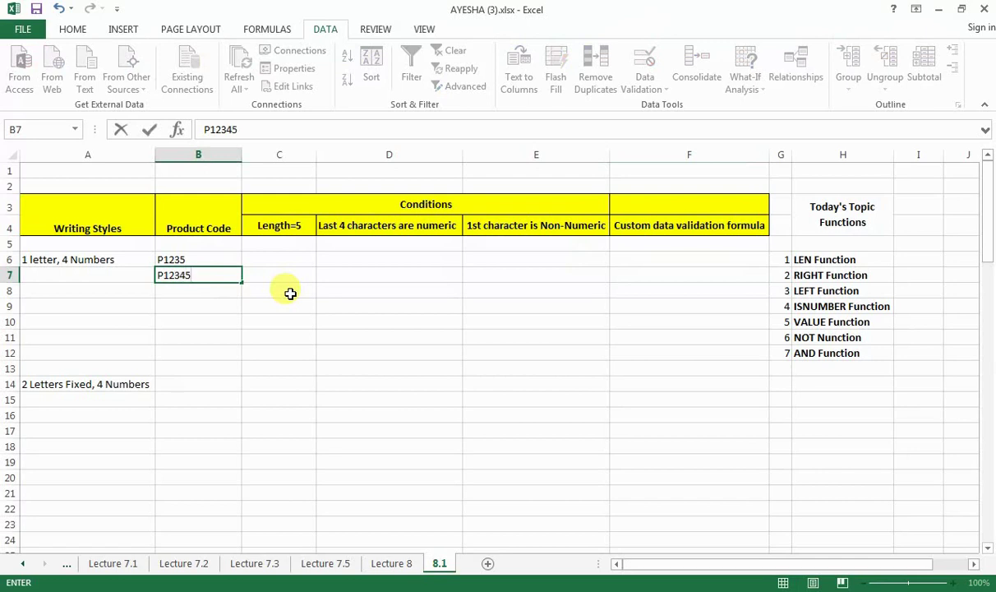
{"action": "left_click", "coordinate": [291, 293]}
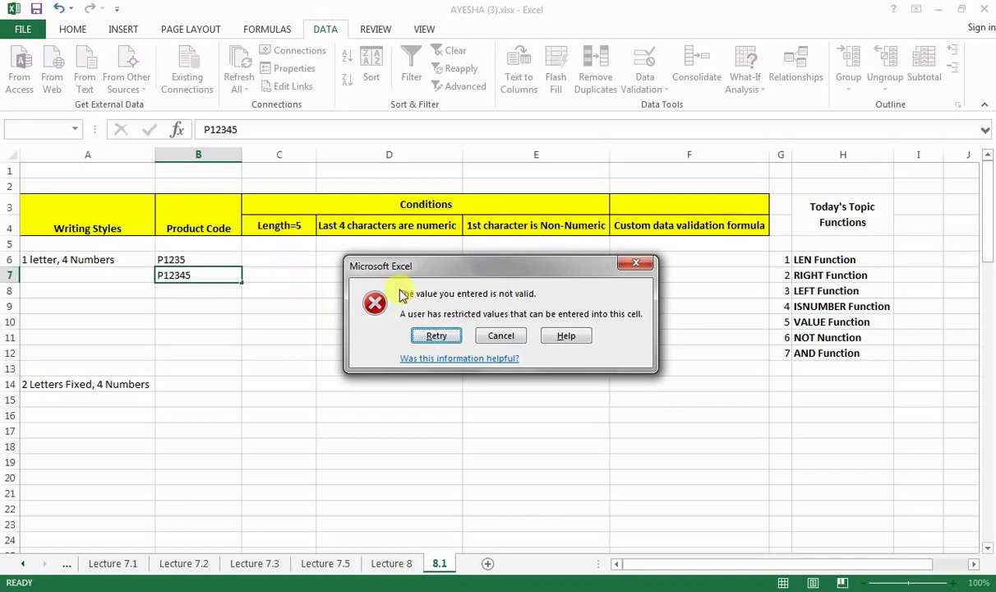
{"action": "left_click", "coordinate": [511, 337]}
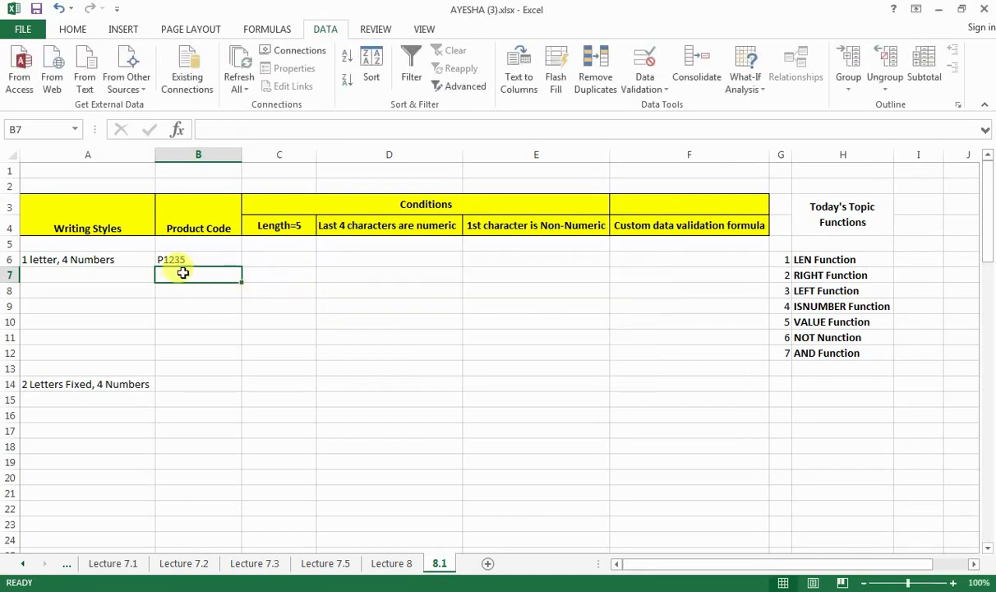
{"action": "type", "text": "12345"}
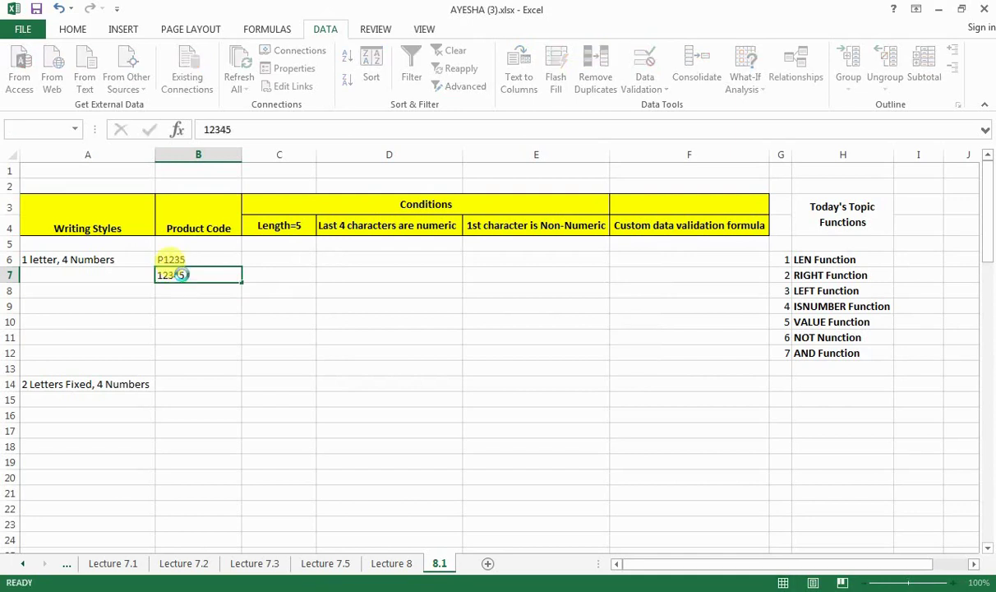
{"action": "key", "text": "Return"}
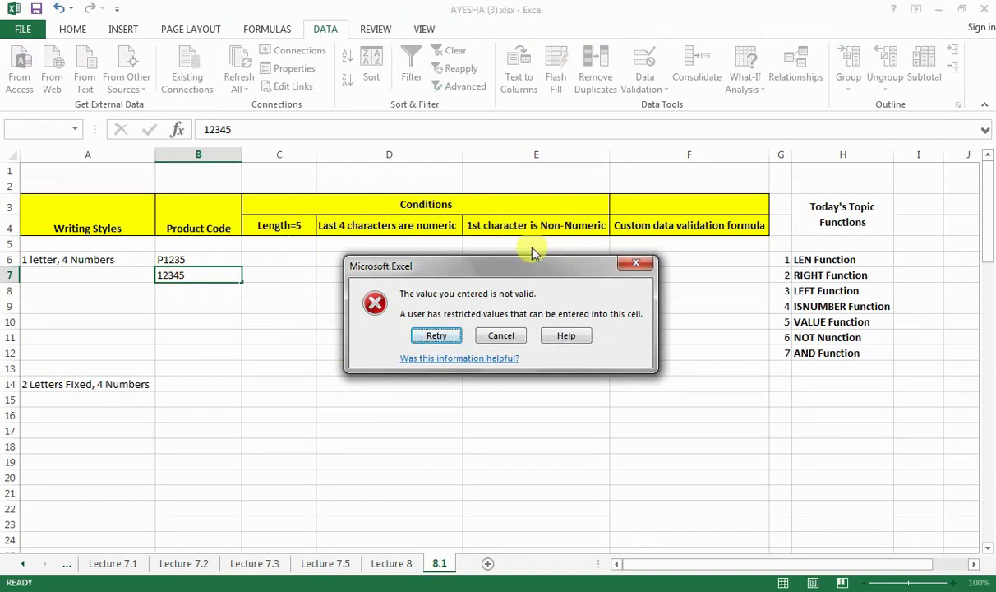
{"action": "left_click", "coordinate": [508, 340]}
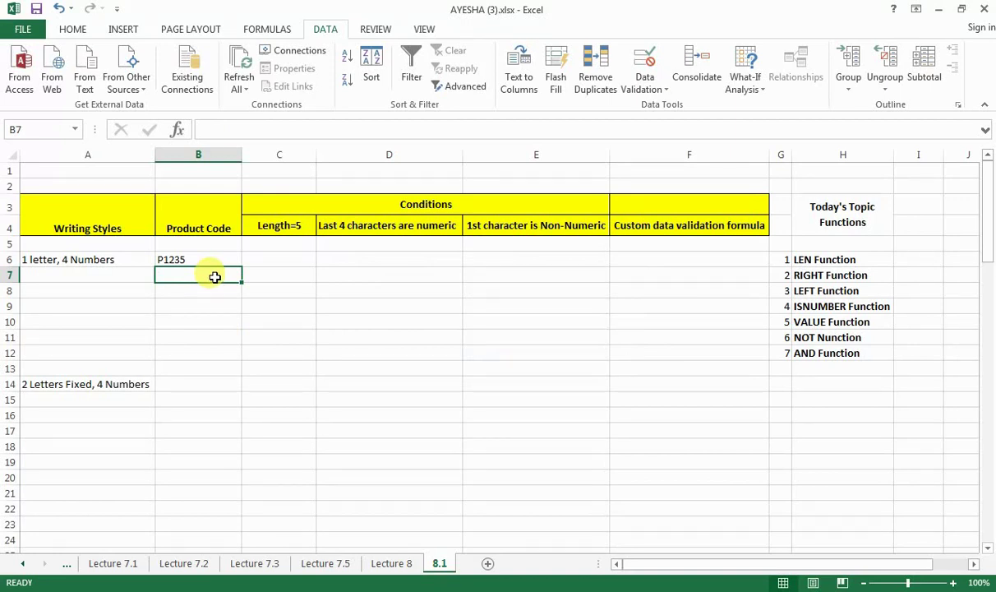
{"action": "type", "text": "1"}
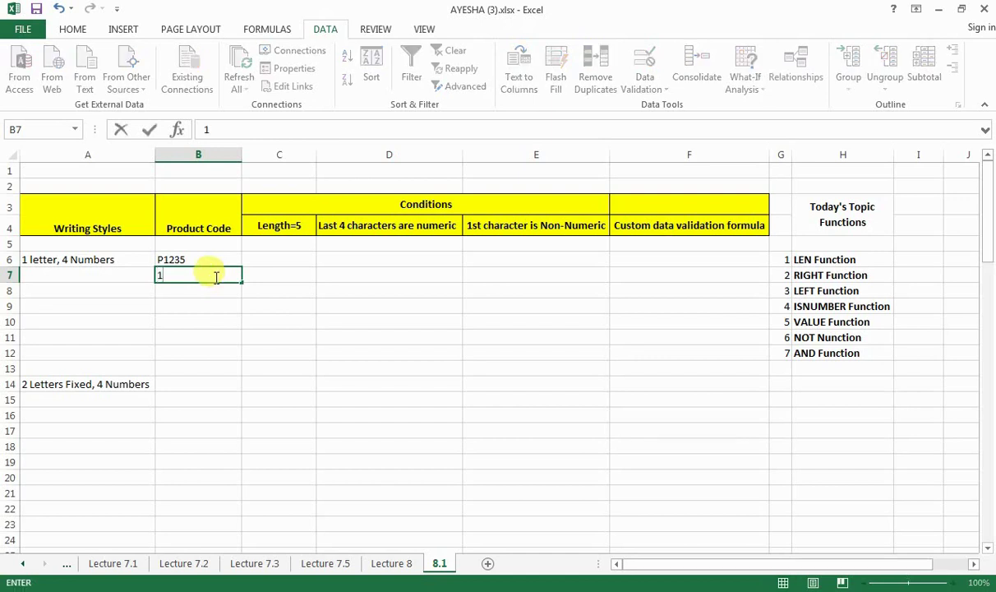
{"action": "type", "text": "p"}
{"action": "type", "text": "e"}
{"action": "key", "text": "BackSpace"}
{"action": "type", "text": "3333"}
{"action": "key", "text": "BackSpace"}
{"action": "key", "text": "Return"}
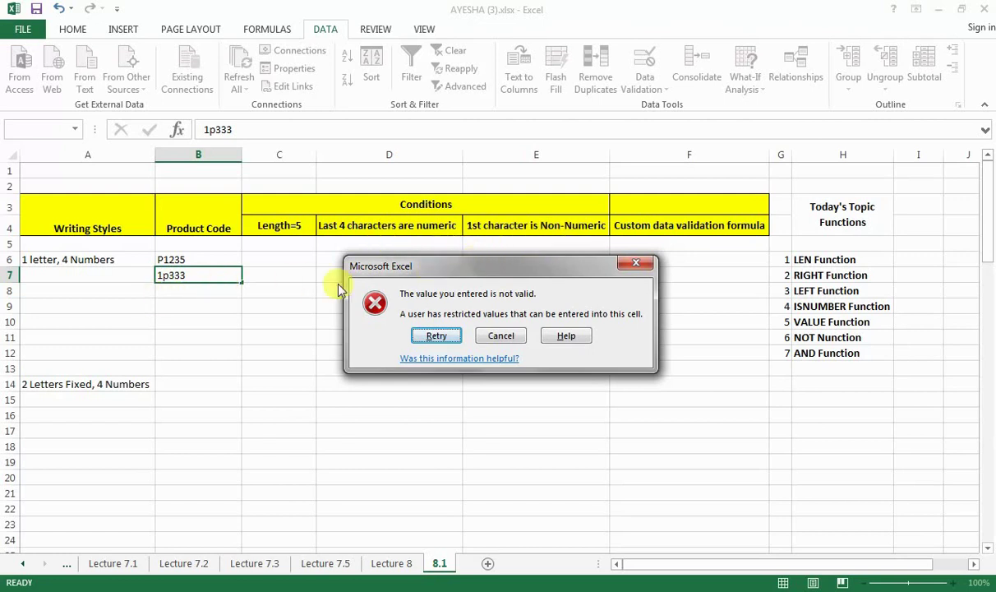
{"action": "left_click", "coordinate": [502, 336]}
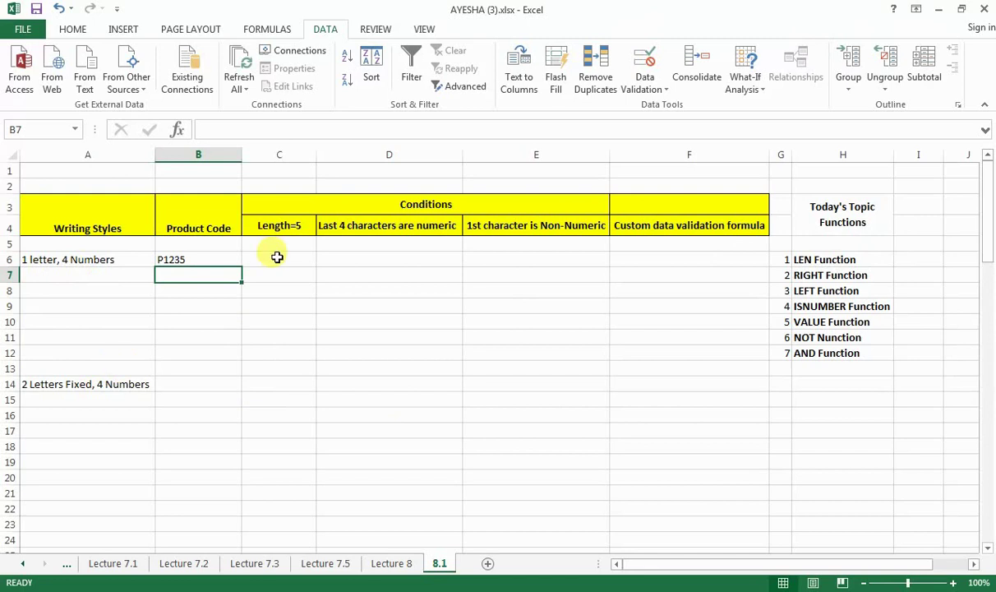
{"action": "left_click", "coordinate": [49, 399]}
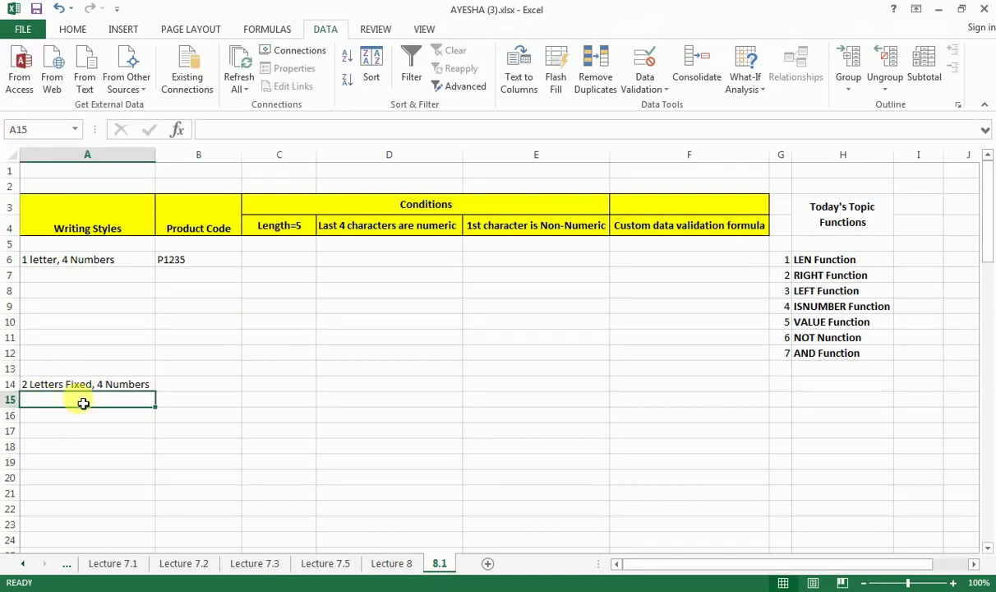
{"action": "left_click", "coordinate": [80, 384]}
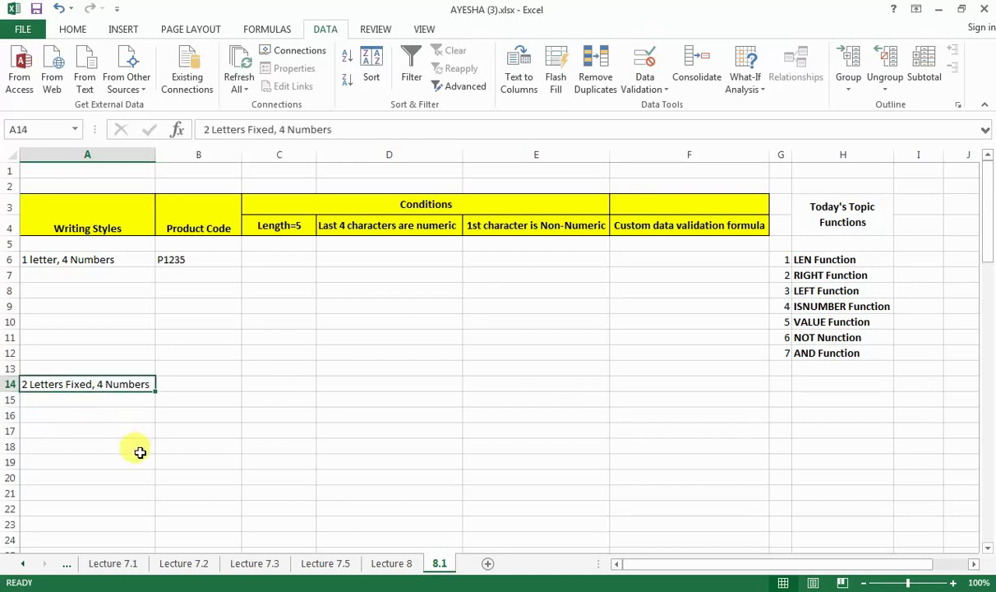
{"action": "left_click", "coordinate": [161, 257]}
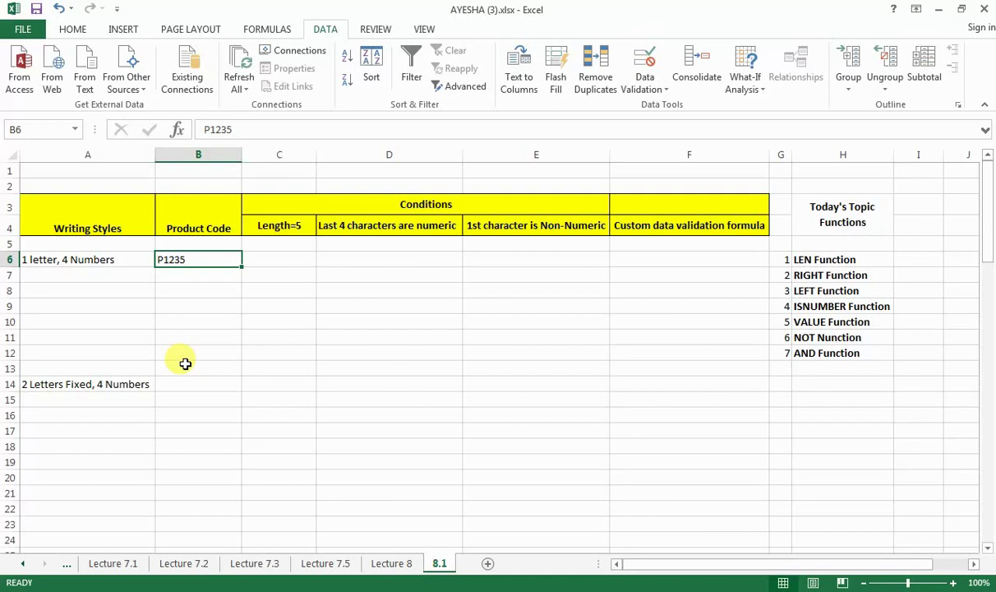
{"action": "left_click", "coordinate": [222, 384]}
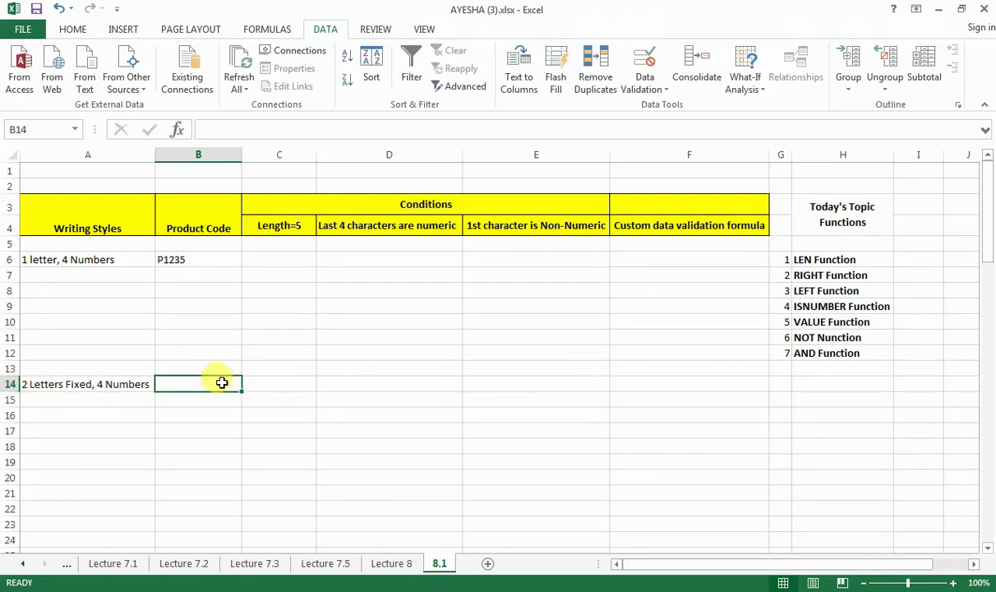
Enter =LEN(B14) in C14 to count the product code's characters
{"action": "left_click", "coordinate": [270, 382]}
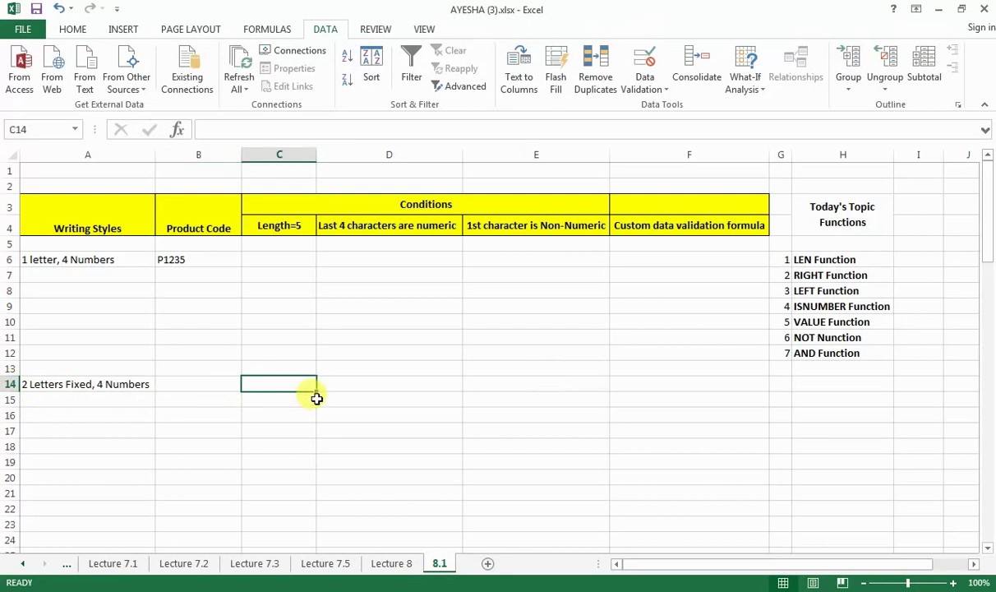
{"action": "type", "text": "=len"}
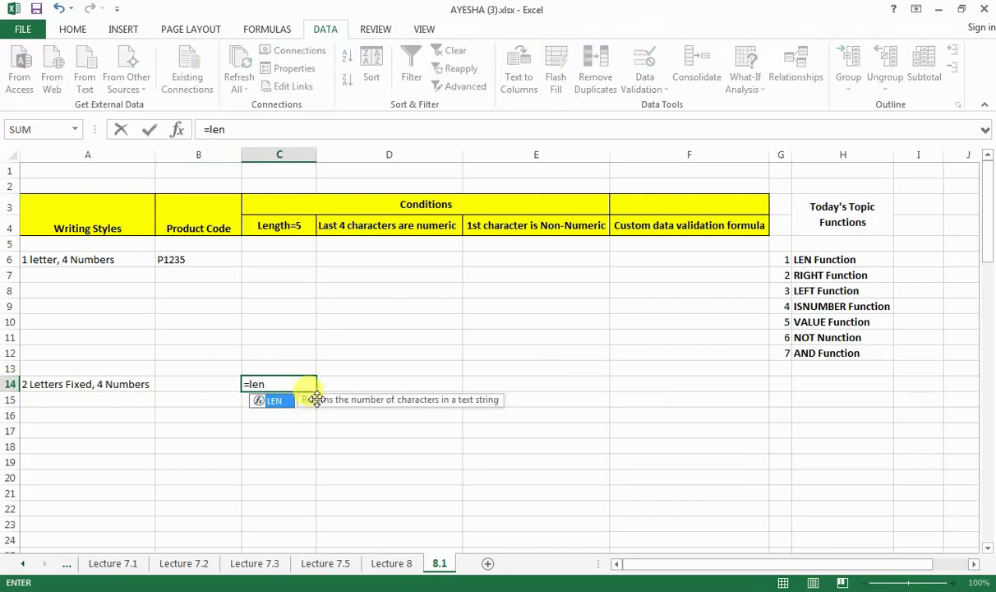
{"action": "key", "text": "Tab"}
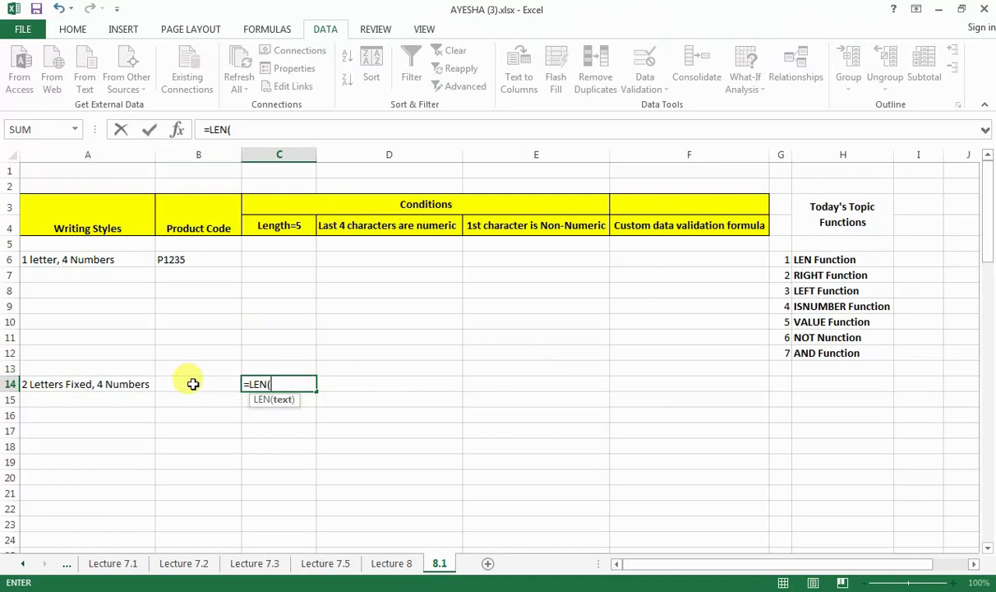
{"action": "left_click", "coordinate": [192, 384]}
{"action": "key", "text": "Return"}
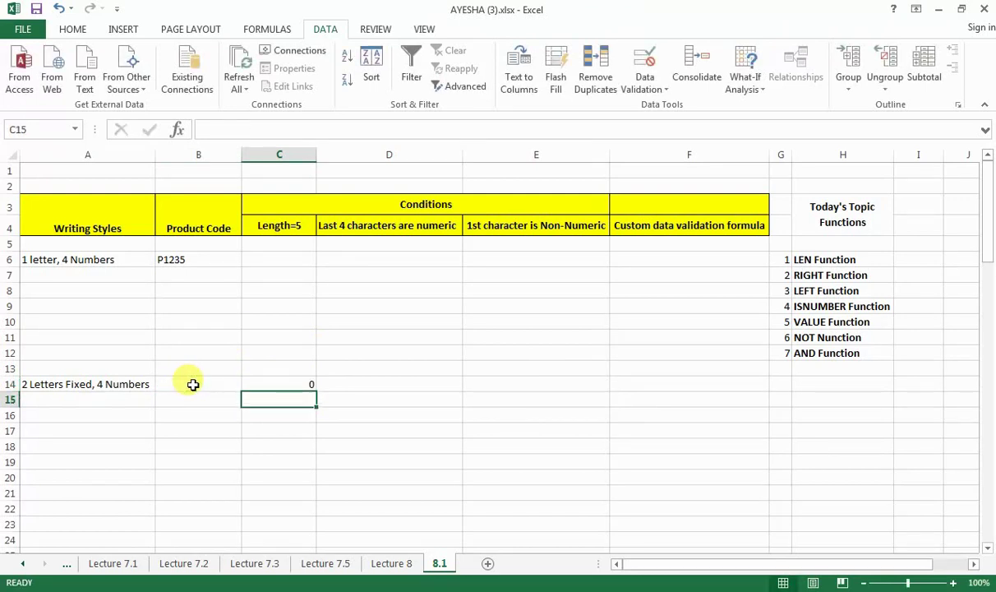
{"action": "key", "text": "Up"}
{"action": "left_click", "coordinate": [193, 384]}
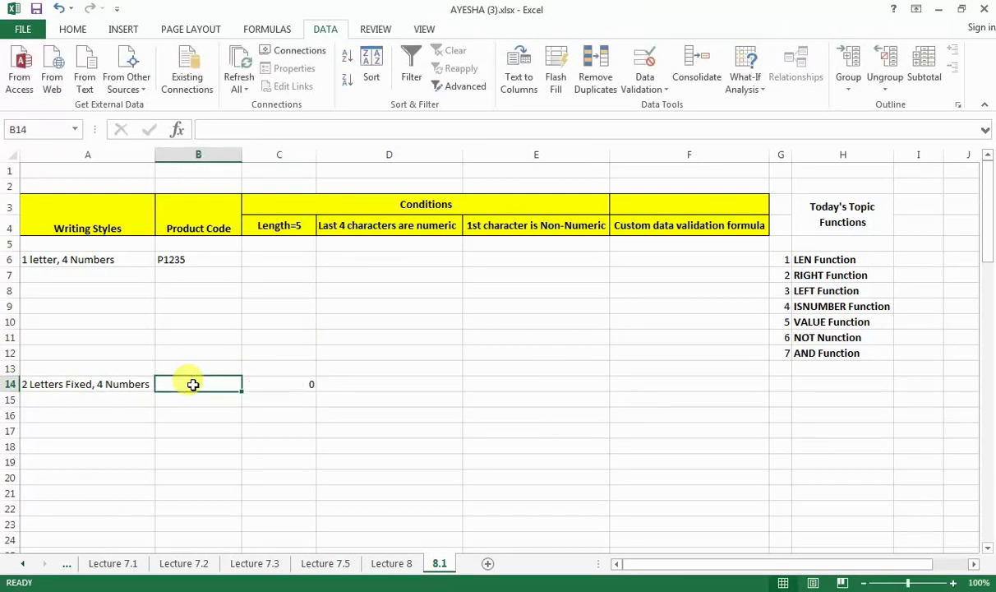
Type PK1235 into B14 so C14's length check shows 6
{"action": "type", "text": "P"}
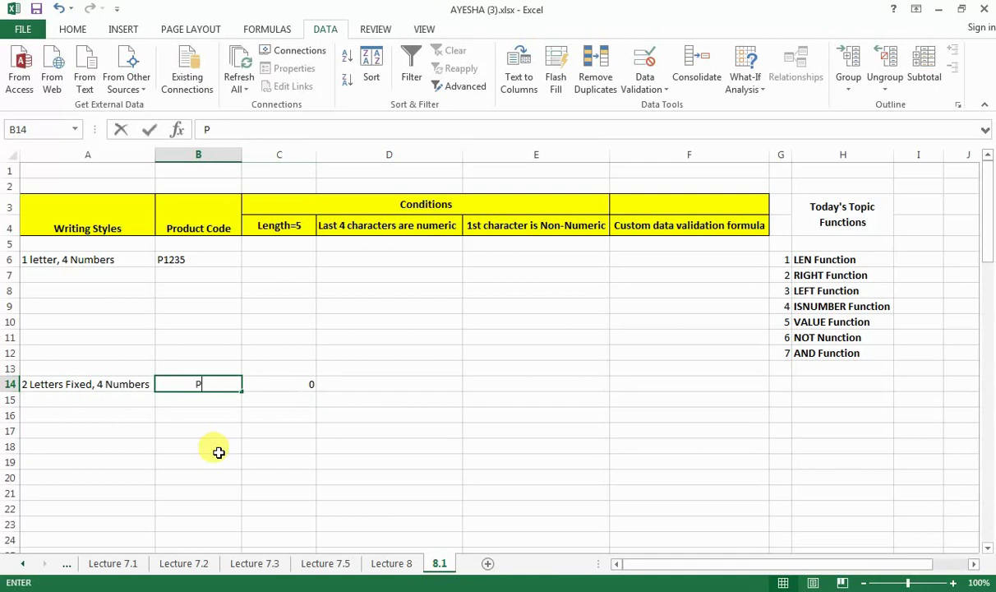
{"action": "type", "text": "K1235"}
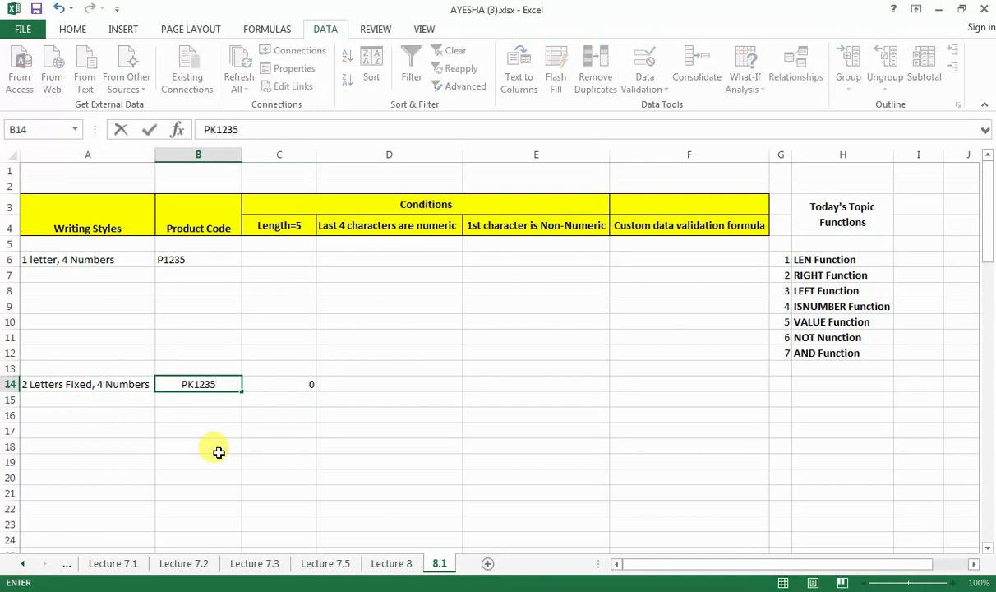
{"action": "key", "text": "Return"}
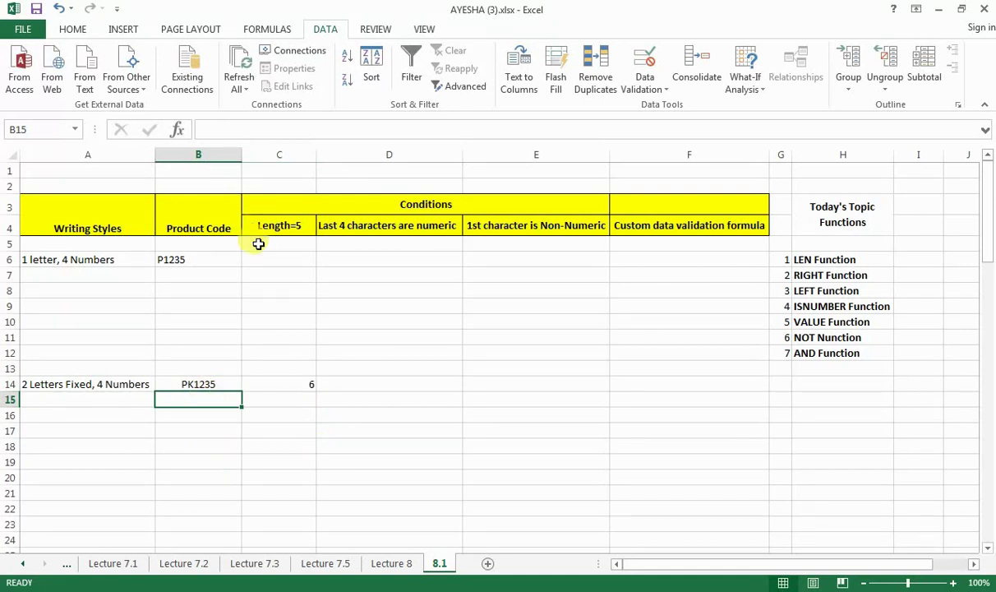
{"action": "left_click", "coordinate": [293, 384]}
{"action": "left_click", "coordinate": [430, 391]}
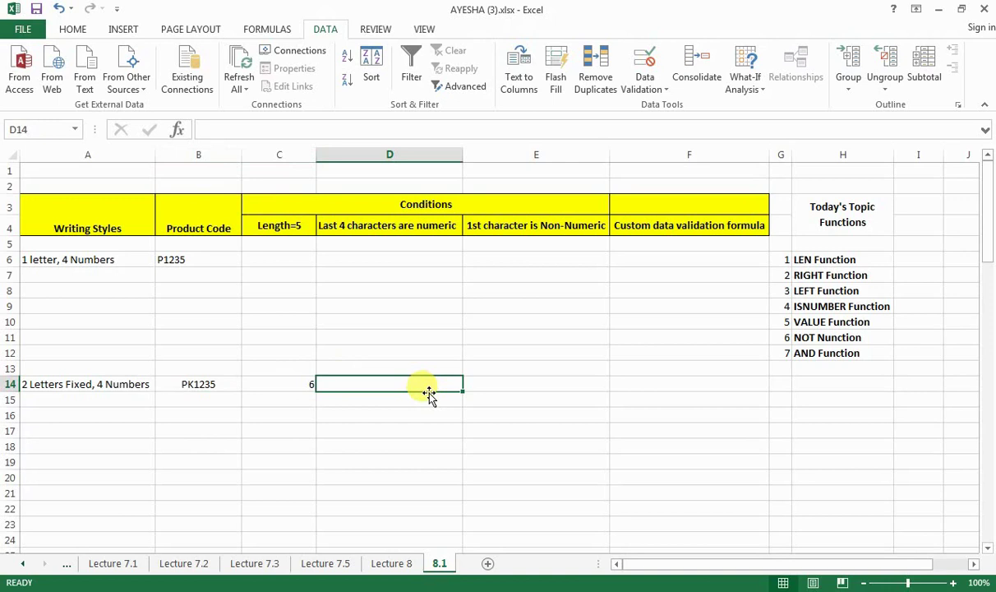
Enter =RIGHT(B14,4) in D14, extracting 1235 from PK1235
{"action": "type", "text": "="}
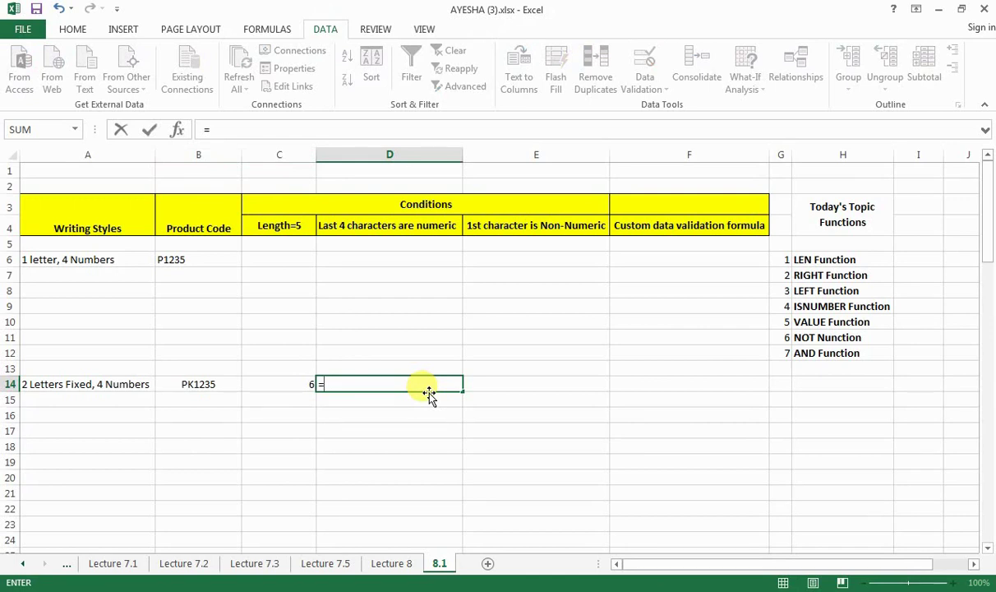
{"action": "type", "text": "righ"}
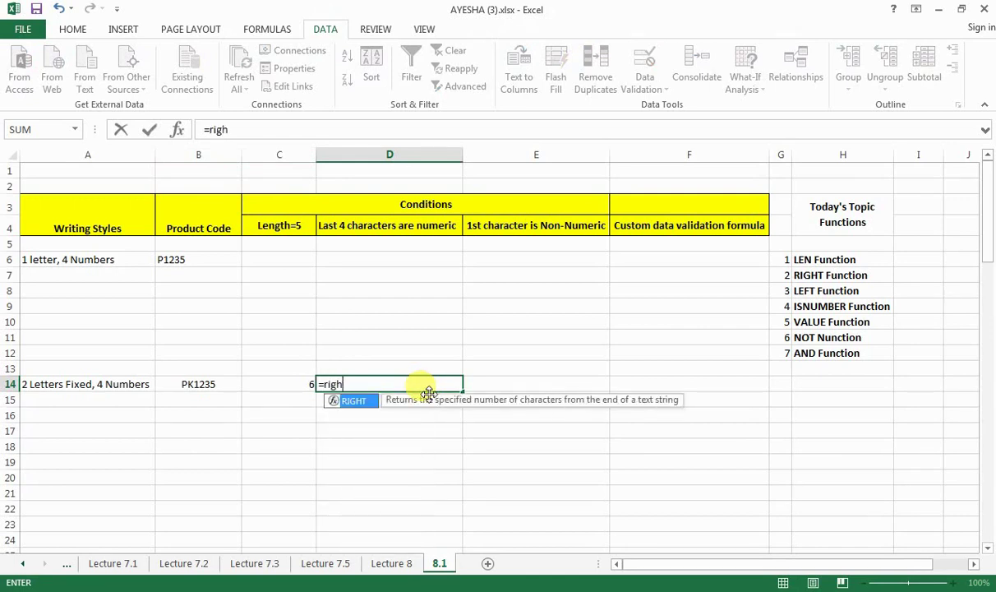
{"action": "type", "text": "t"}
{"action": "key", "text": "Tab"}
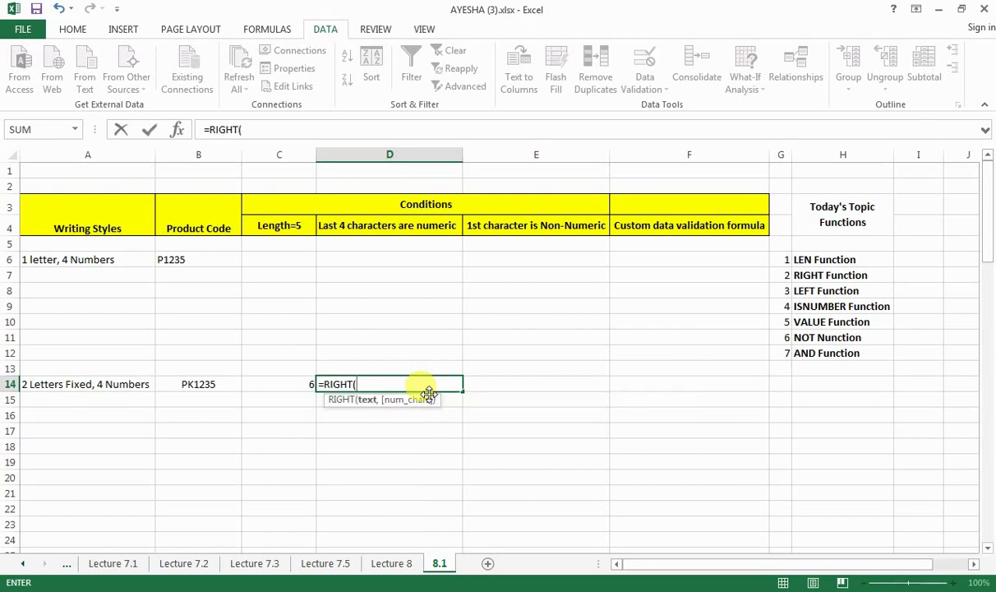
{"action": "left_click", "coordinate": [239, 386]}
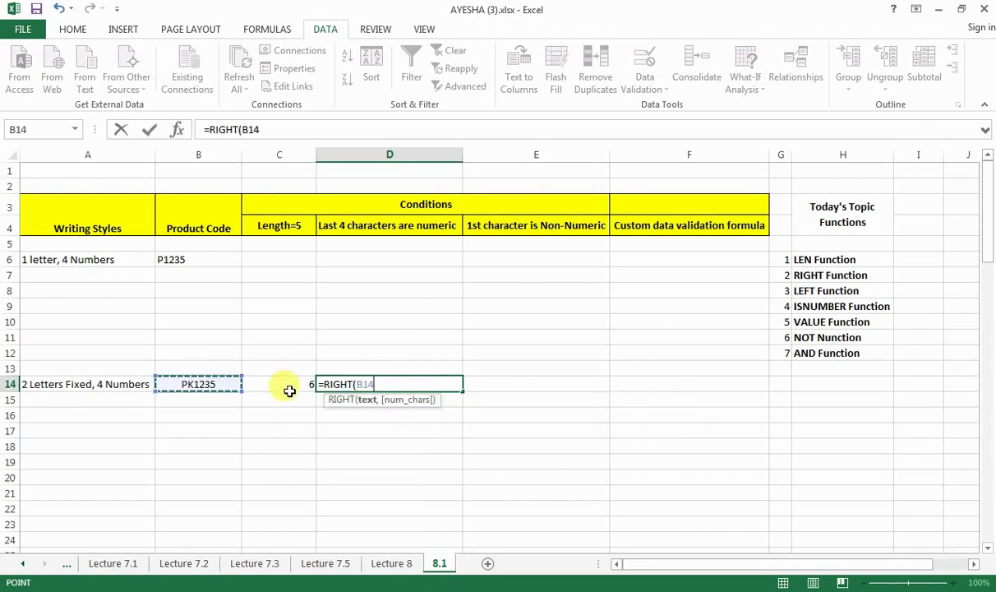
{"action": "type", "text": ","}
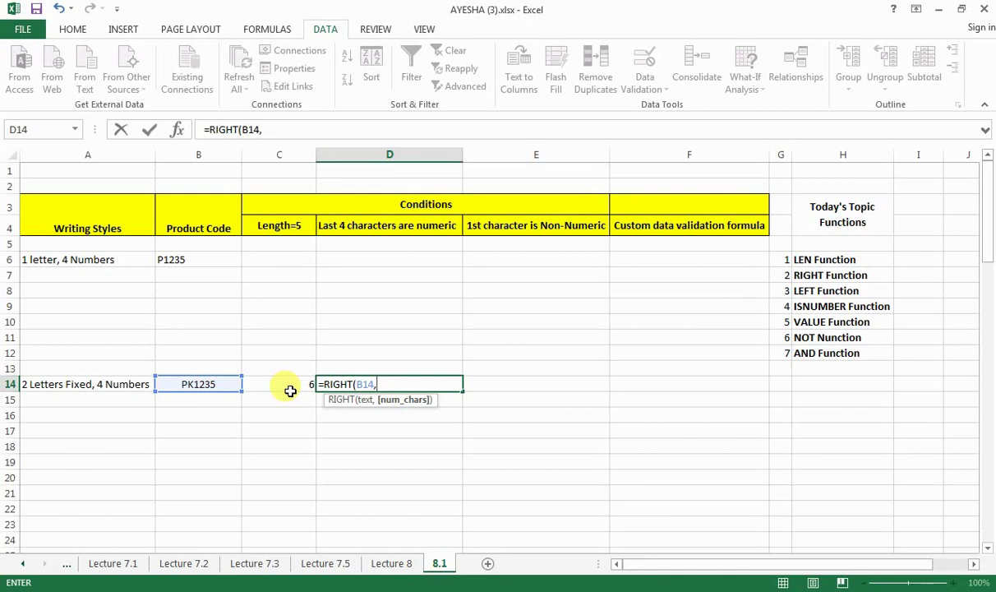
{"action": "type", "text": "4"}
{"action": "type", "text": ")"}
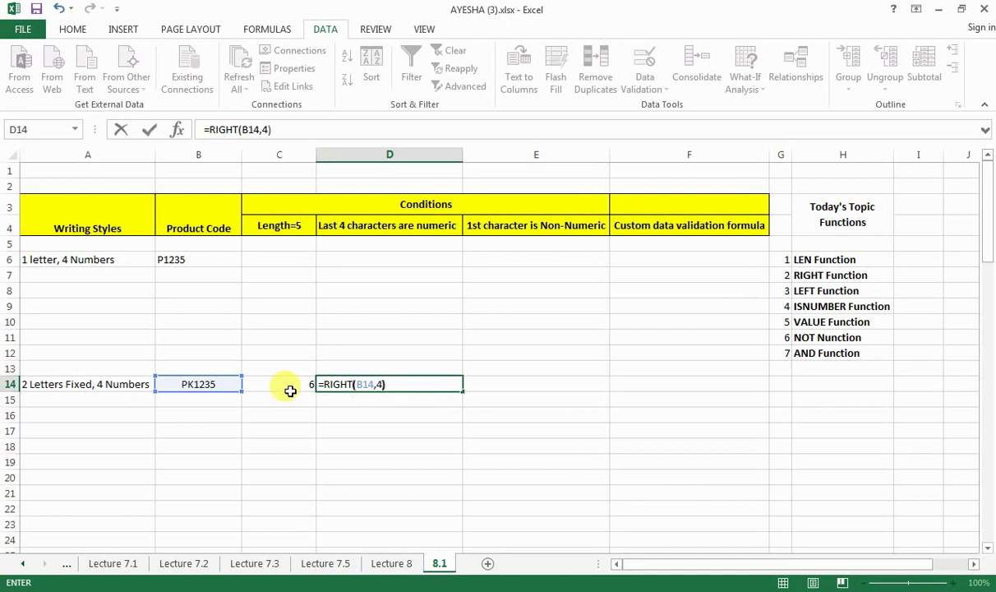
{"action": "key", "text": "Return"}
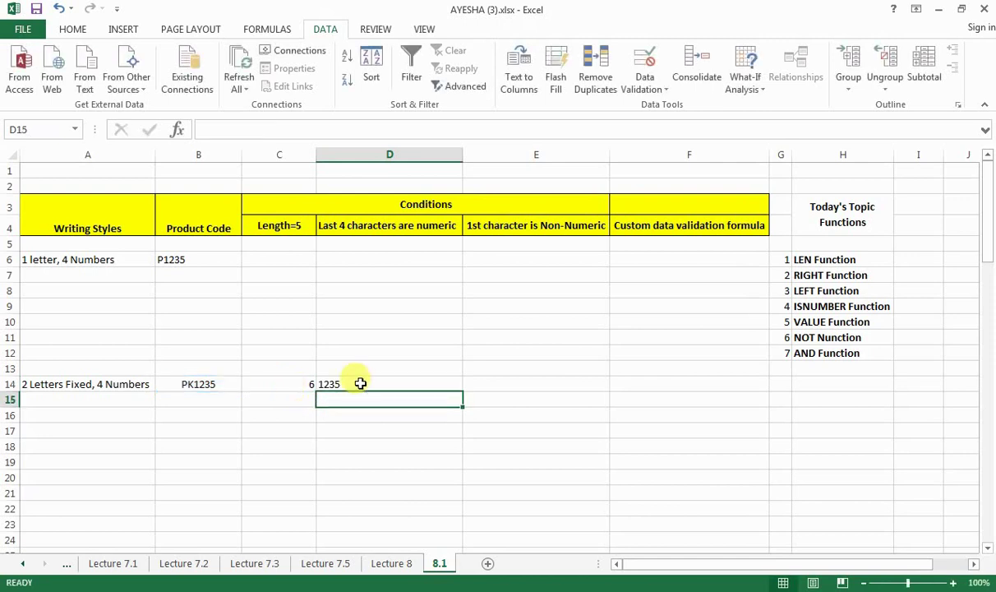
{"action": "left_click", "coordinate": [362, 383]}
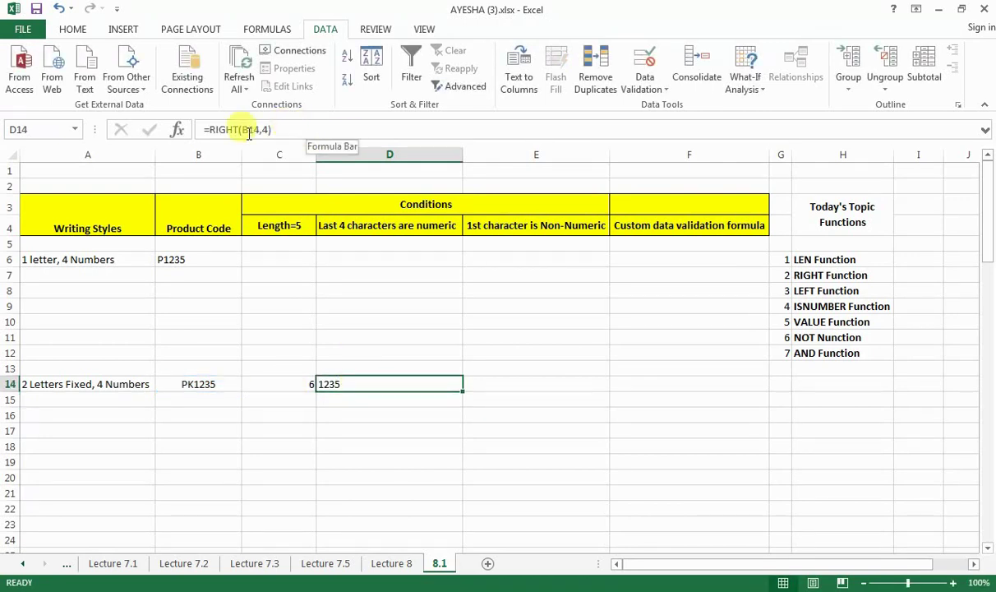
Change D14 to =ISNUMBER(RIGHT(B14,4)), which returns FALSE for PK1235
{"action": "left_click", "coordinate": [211, 129]}
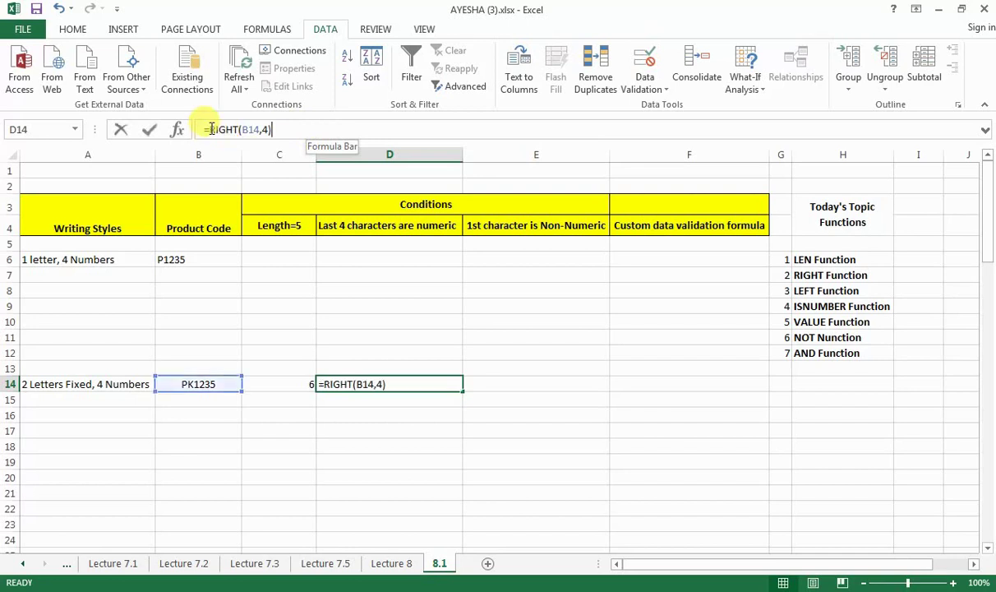
{"action": "type", "text": "is"}
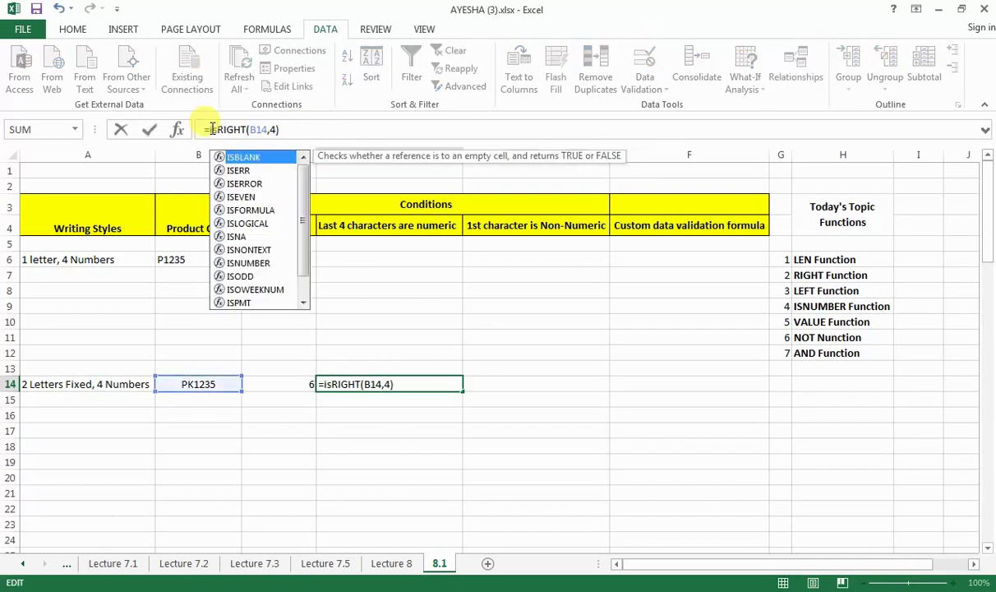
{"action": "type", "text": "number"}
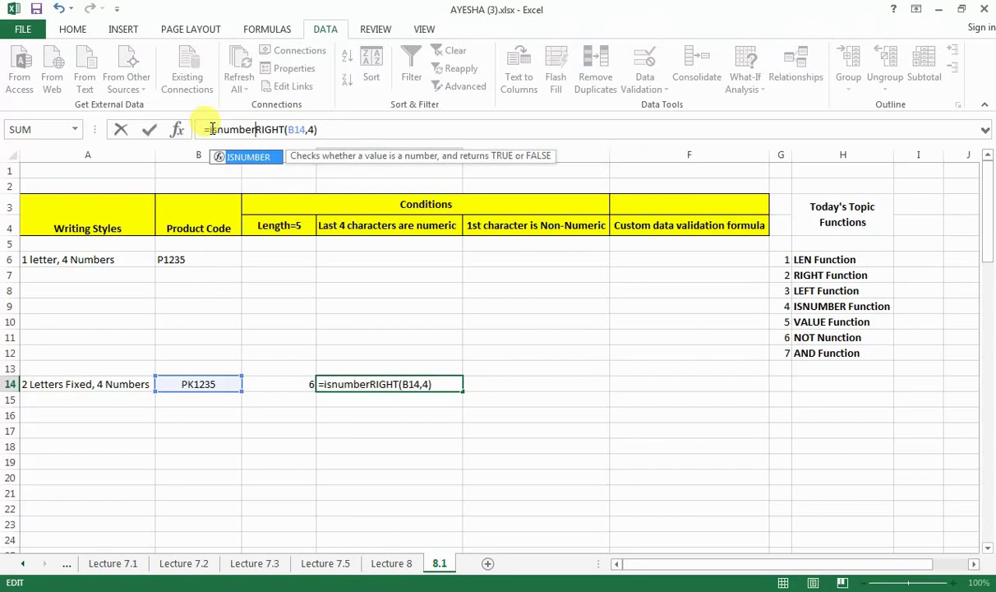
{"action": "type", "text": "("}
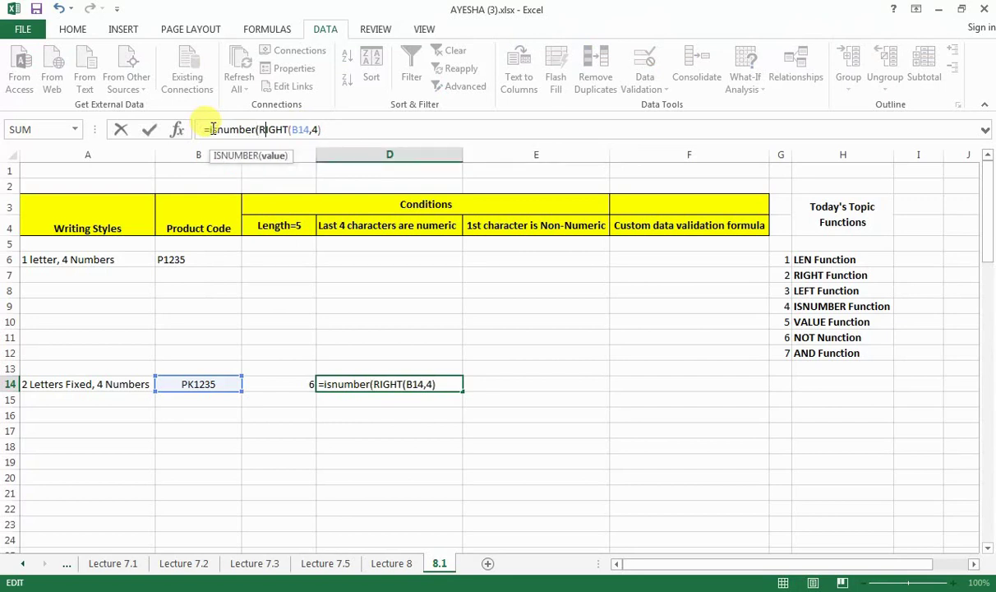
{"action": "key", "text": "Right"}
{"action": "key", "text": "Right"}
{"action": "key", "text": "Right"}
{"action": "key", "text": "Right"}
{"action": "key", "text": "Right"}
{"action": "key", "text": "Right"}
{"action": "type", "text": ")"}
{"action": "key", "text": "Return"}
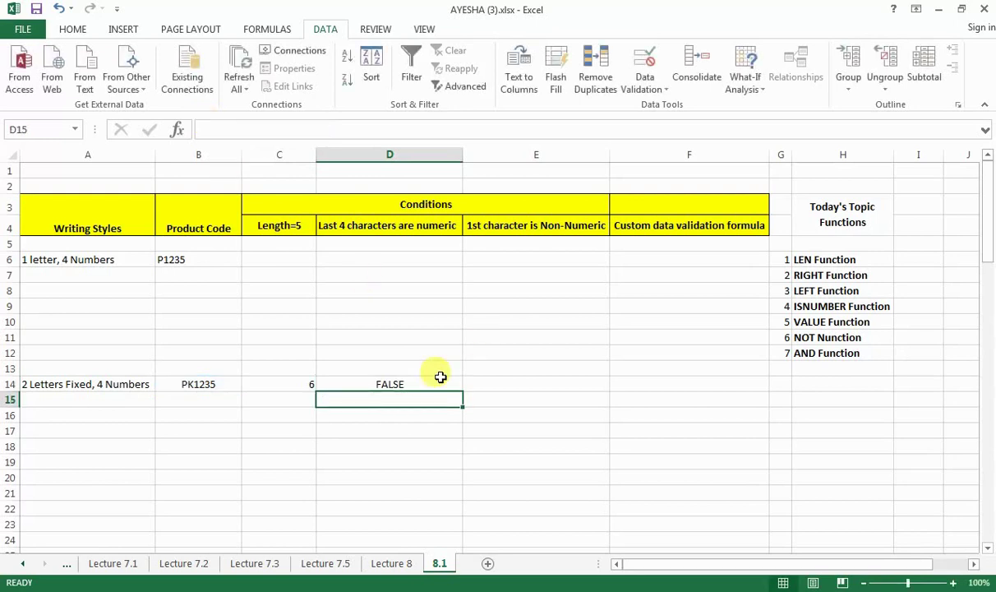
{"action": "left_click", "coordinate": [385, 383]}
Change C14 to =LEN(B14)=5 so it tests for a 5-character code, returning TRUE
{"action": "left_click", "coordinate": [284, 383]}
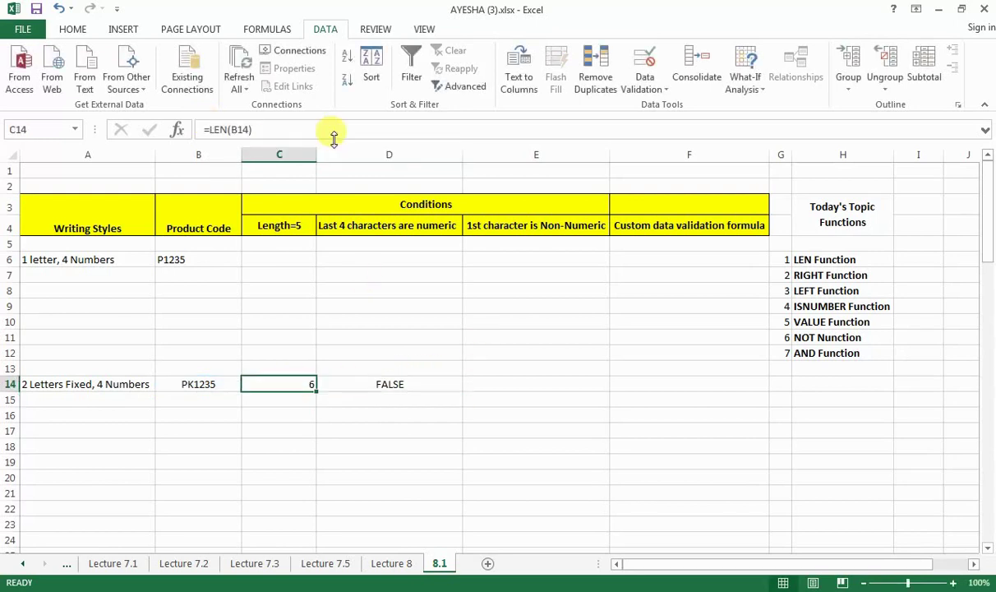
{"action": "left_click", "coordinate": [256, 130]}
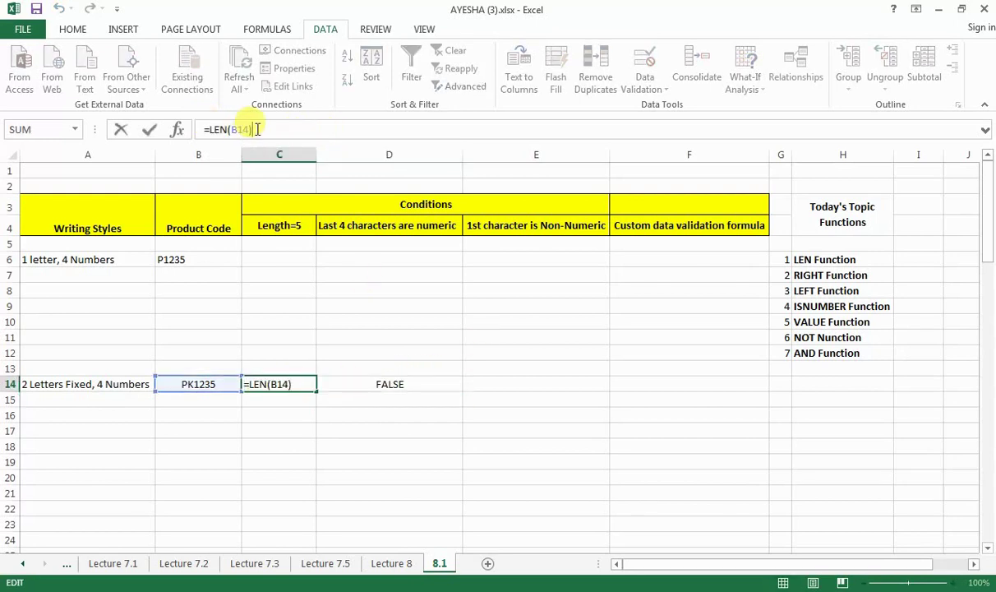
{"action": "type", "text": "="}
{"action": "type", "text": "5"}
{"action": "key", "text": "Return"}
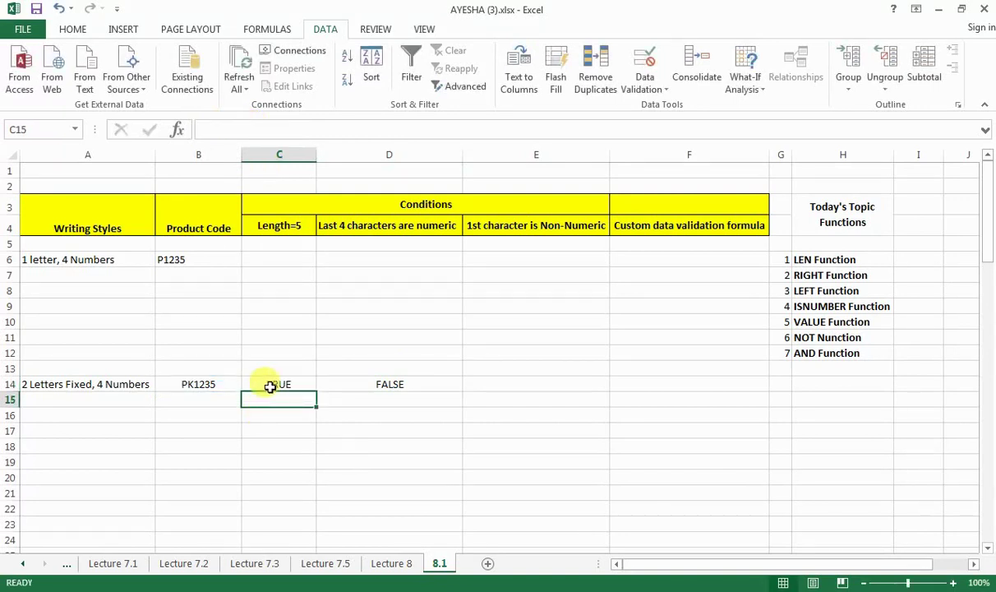
{"action": "left_click", "coordinate": [378, 383]}
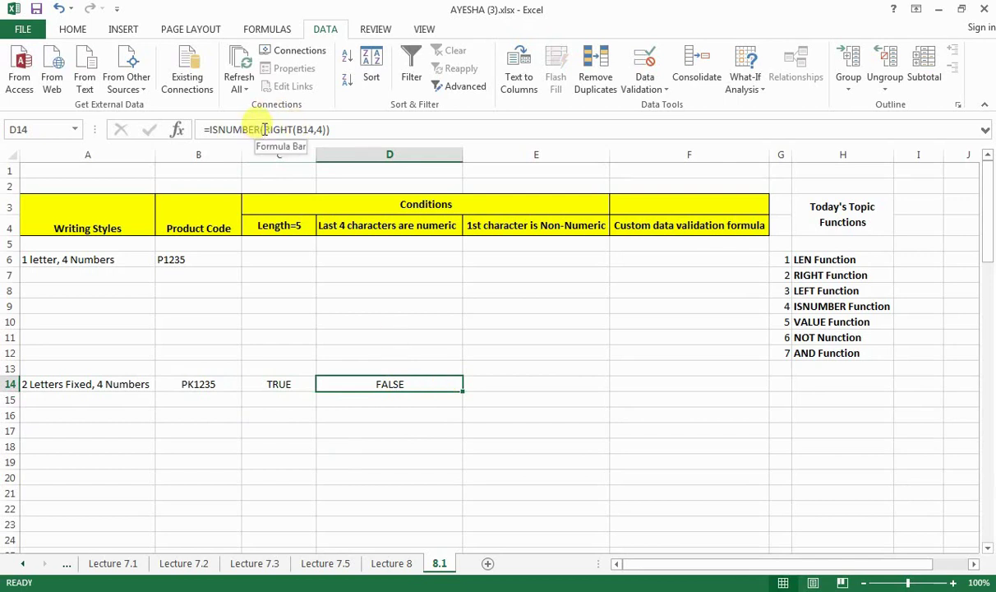
Wrap D14's RIGHT extraction in VALUE, making =ISNUMBER(VALUE(RIGHT(B14,4))) return TRUE
{"action": "left_click", "coordinate": [264, 129]}
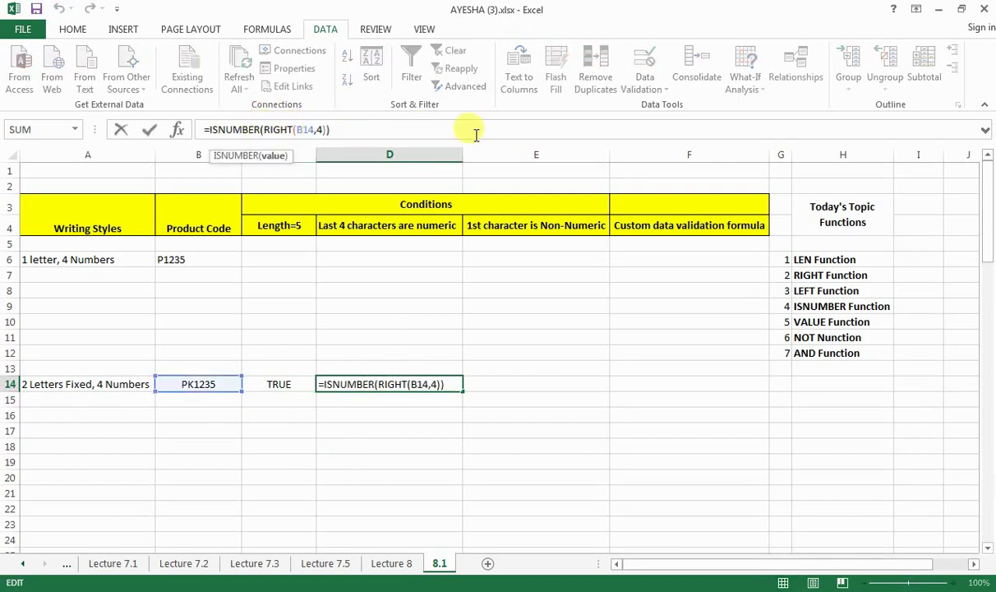
{"action": "key", "text": "shift+Right"}
{"action": "key", "text": "shift+Right"}
{"action": "key", "text": "shift+Right"}
{"action": "key", "text": "shift+Right"}
{"action": "key", "text": "shift+Right"}
{"action": "key", "text": "shift+Right"}
{"action": "key", "text": "shift+Right"}
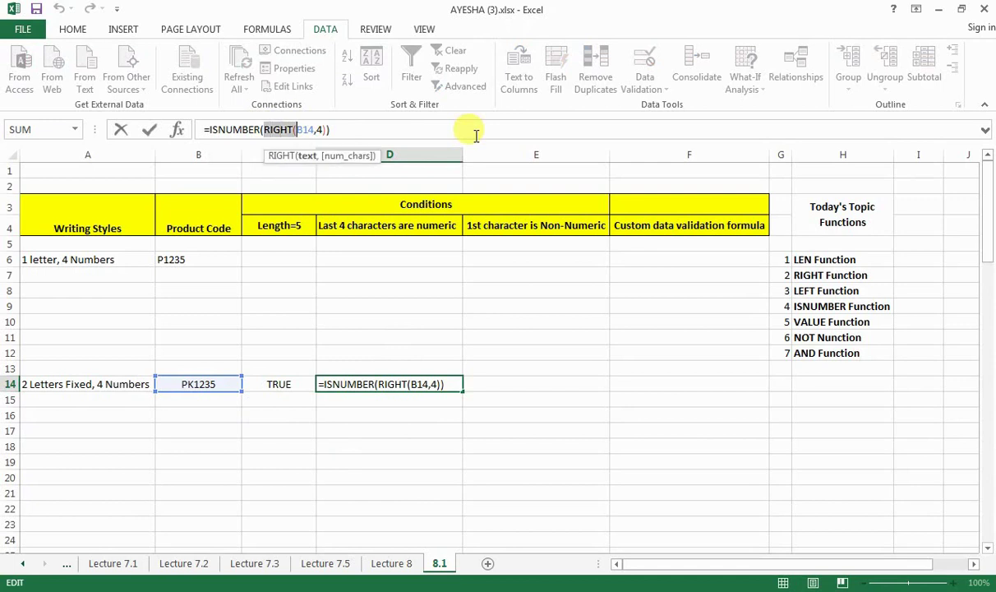
{"action": "key", "text": "shift+Right"}
{"action": "key", "text": "shift+Right"}
{"action": "key", "text": "shift+Right"}
{"action": "key", "text": "shift+Right"}
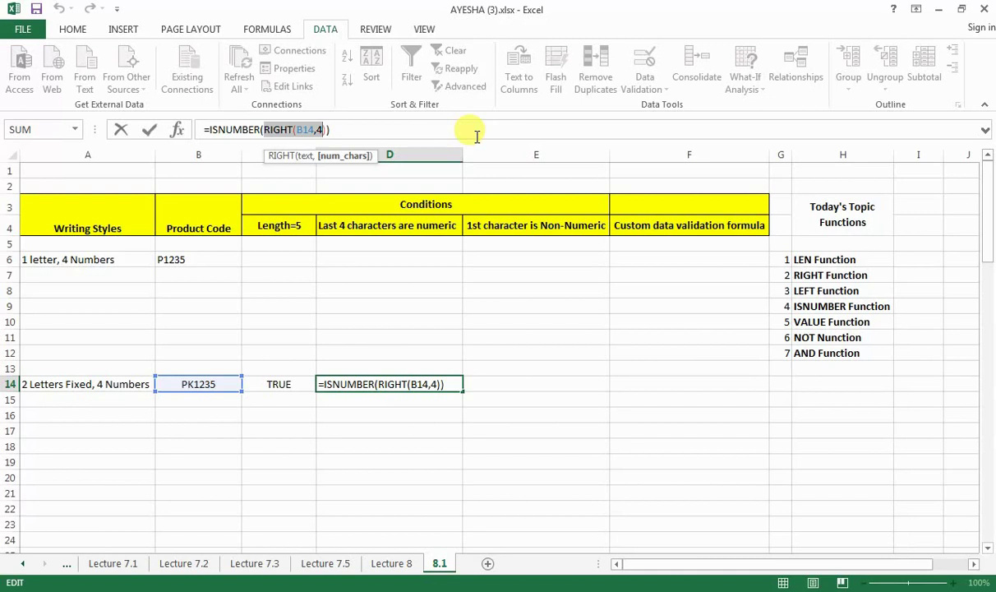
{"action": "key", "text": "Left"}
{"action": "key", "text": "Left"}
{"action": "key", "text": "Left"}
{"action": "key", "text": "Left"}
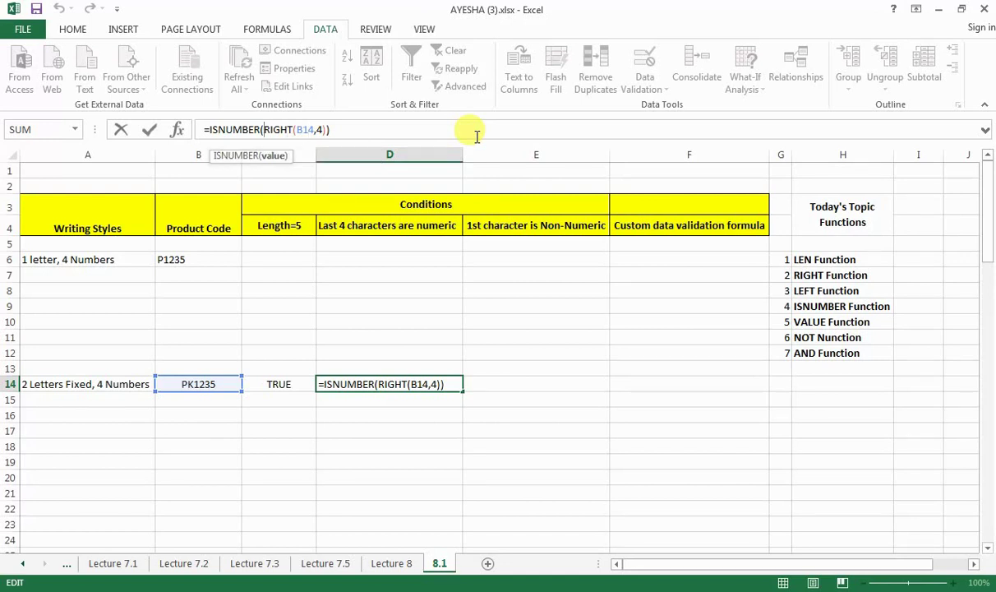
{"action": "type", "text": "value"}
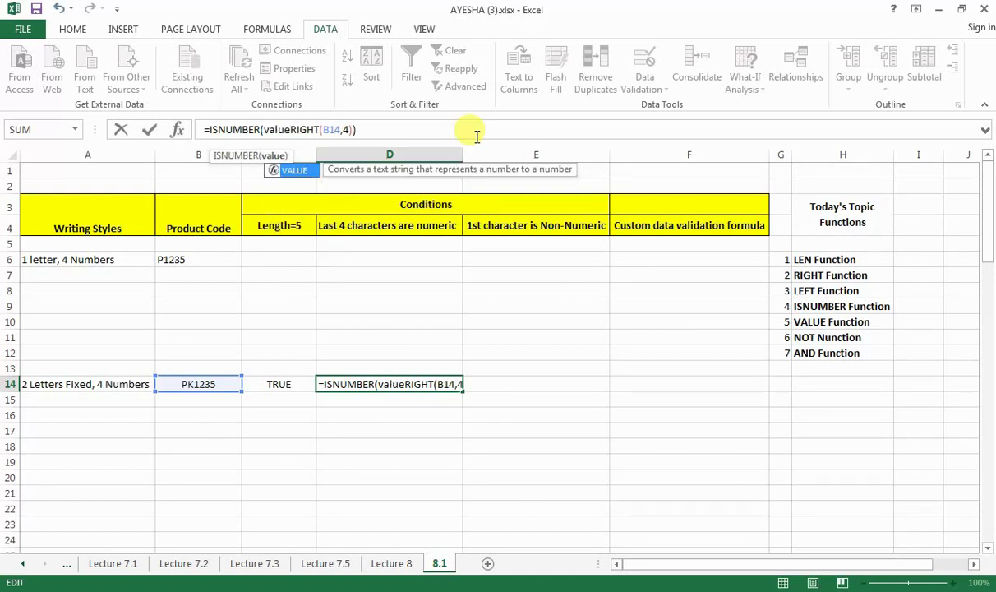
{"action": "type", "text": "("}
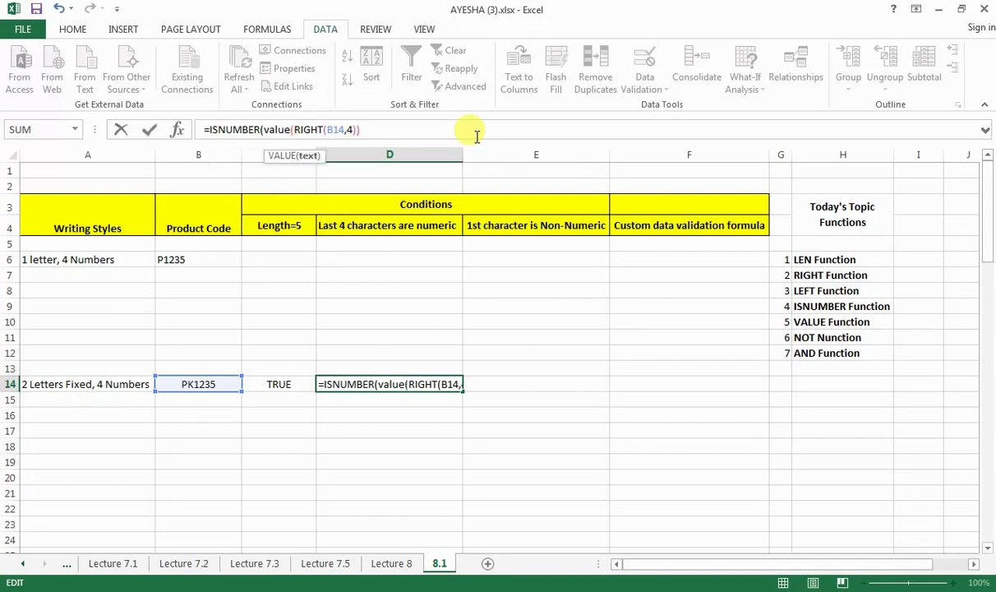
{"action": "key", "text": "Right"}
{"action": "key", "text": "Right"}
{"action": "key", "text": "Right"}
{"action": "key", "text": "Right"}
{"action": "key", "text": "Right"}
{"action": "key", "text": "Right"}
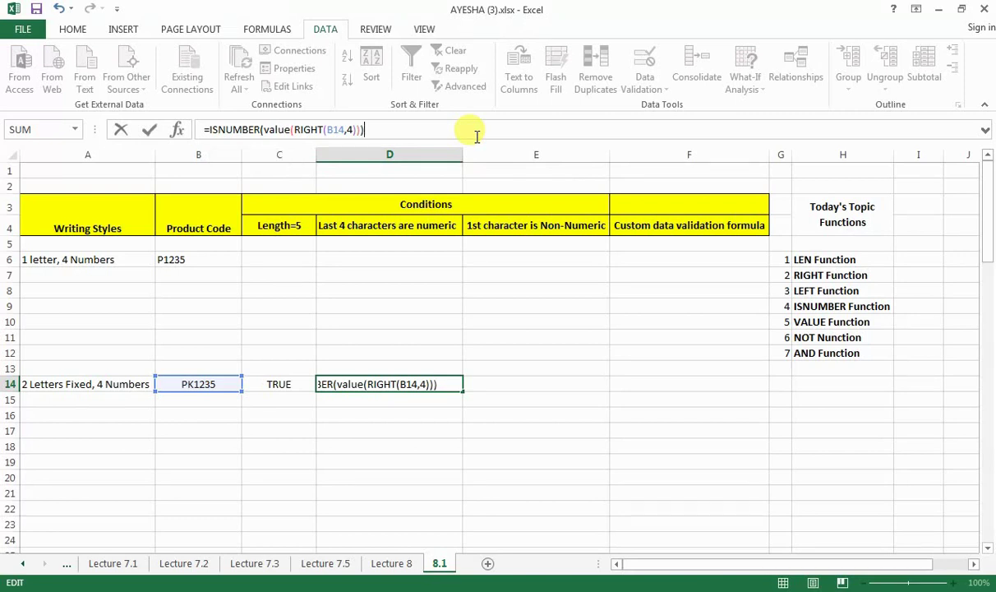
{"action": "key", "text": "Return"}
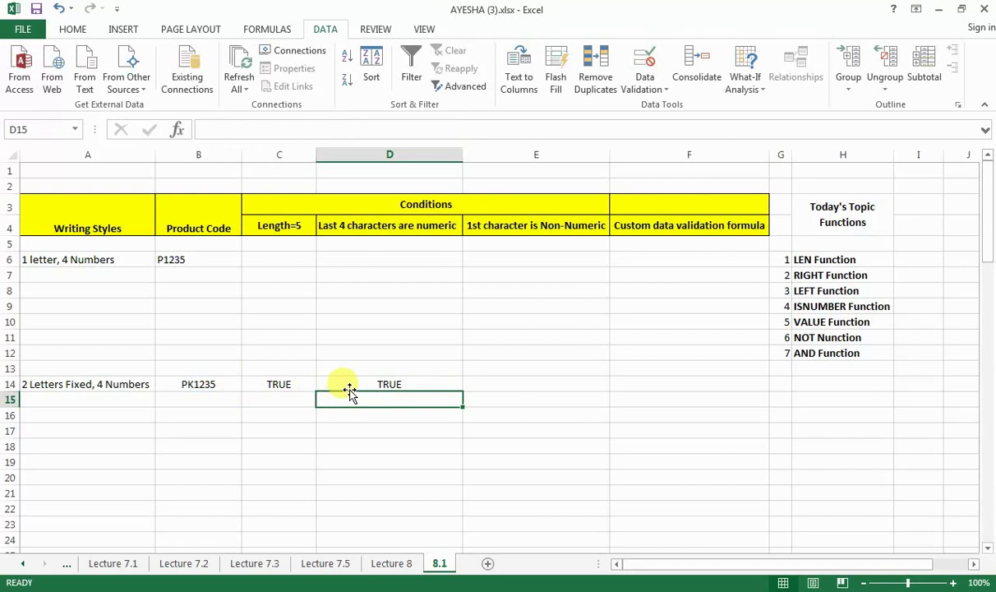
{"action": "left_click", "coordinate": [535, 379]}
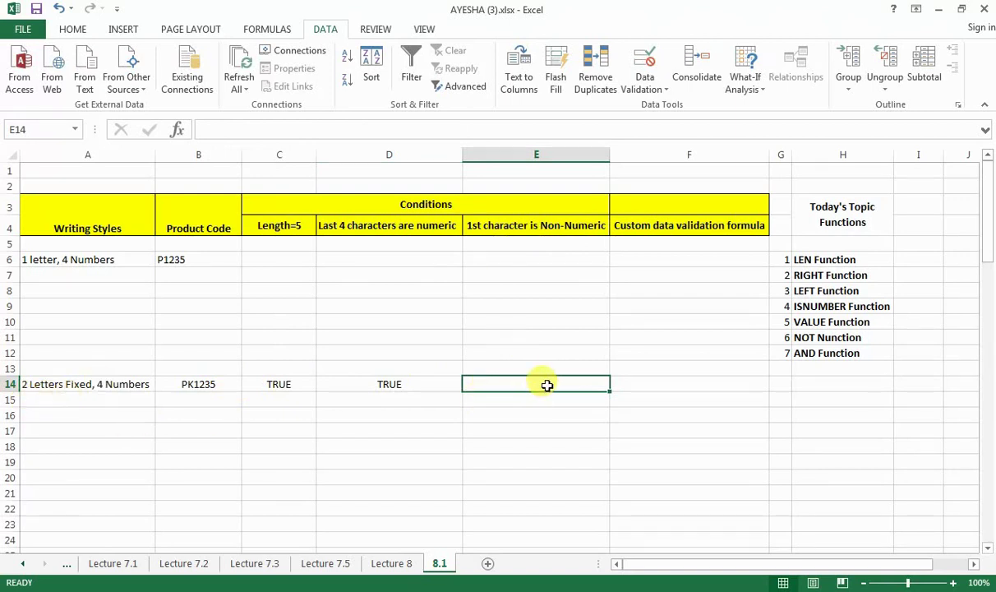
Enter =LEFT(B14,2) in E14 to extract the first two characters, PK
{"action": "type", "text": "="}
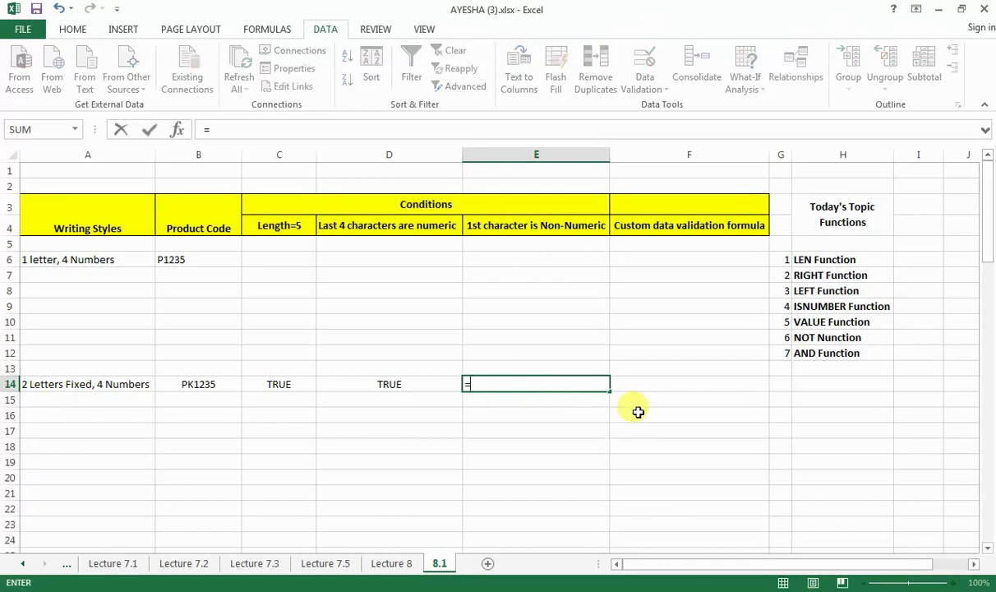
{"action": "type", "text": "left"}
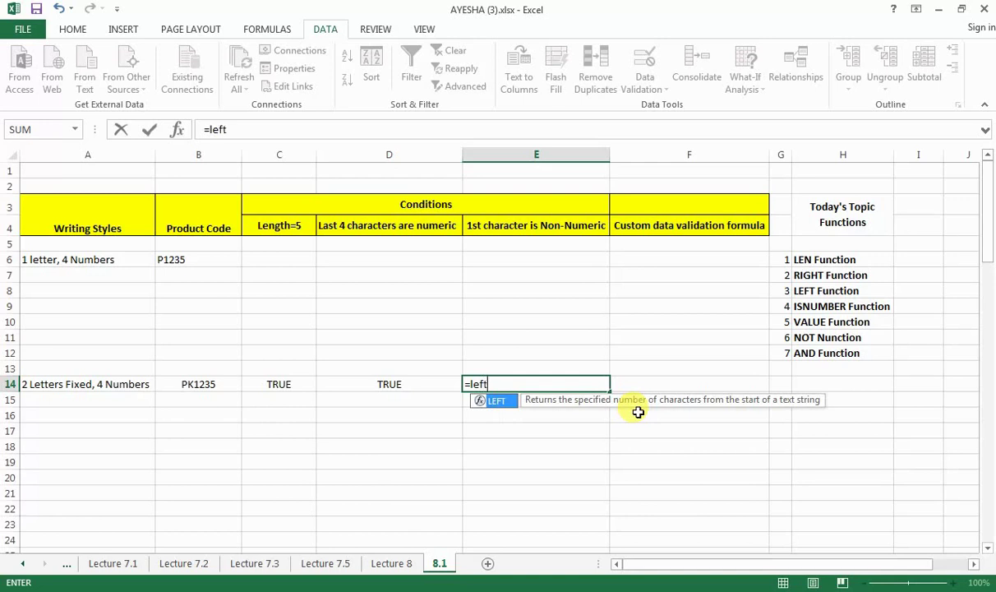
{"action": "key", "text": "Tab"}
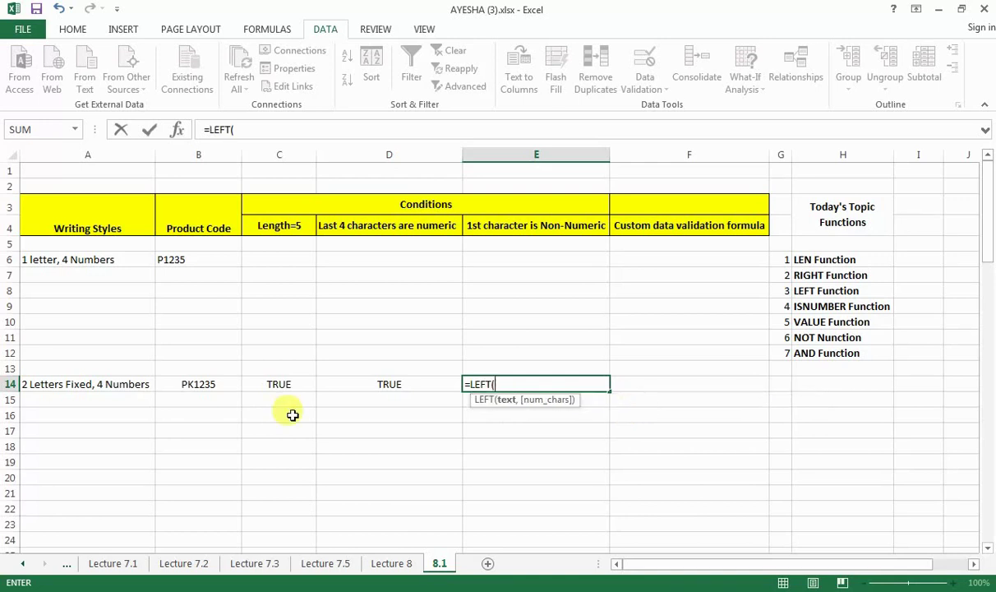
{"action": "left_click", "coordinate": [184, 384]}
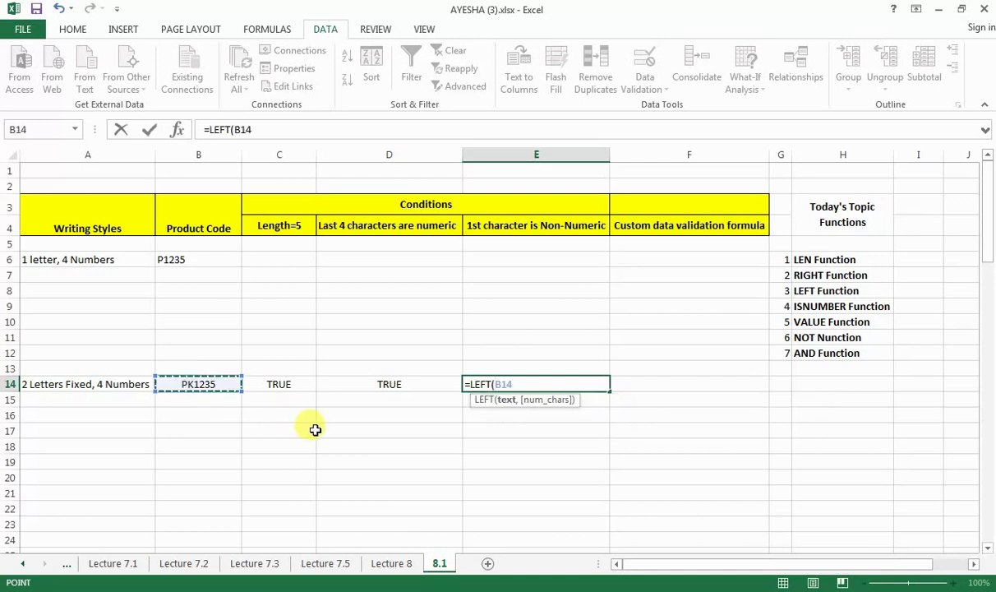
{"action": "type", "text": ",2"}
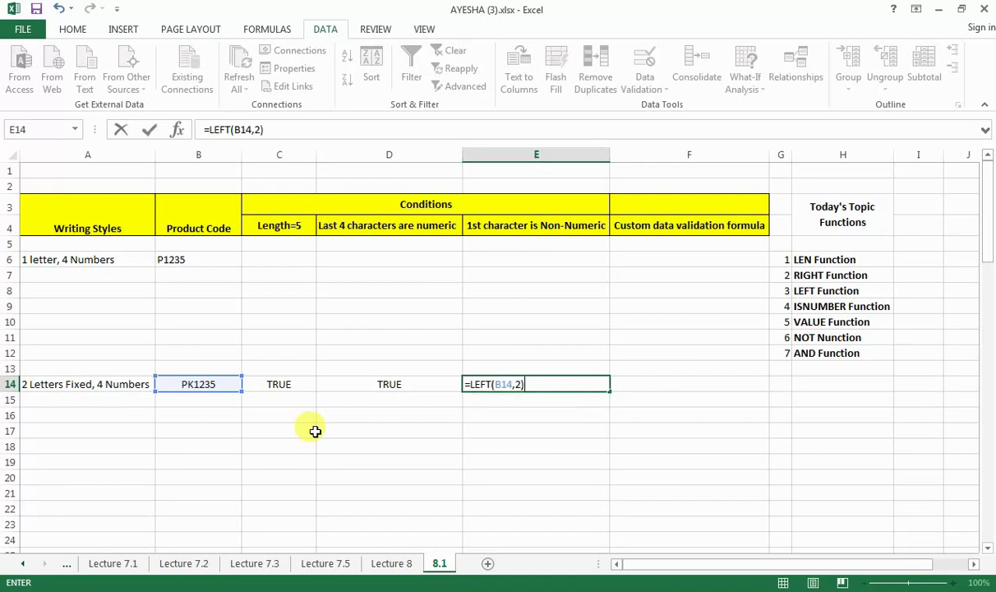
{"action": "key", "text": "Return"}
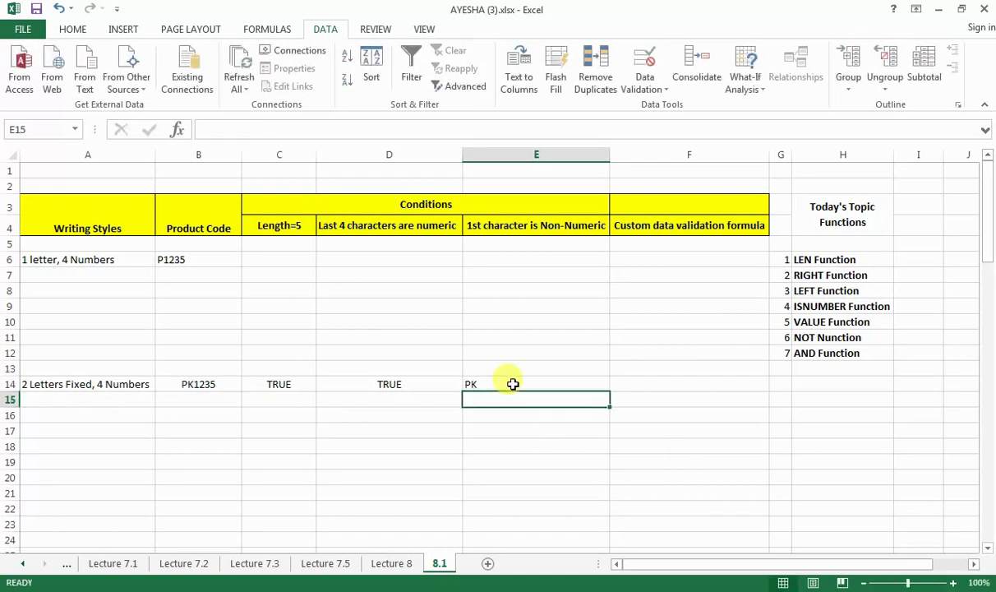
Compare E14's LEFT formula with the writing-style note in A14, then start editing it
{"action": "left_click", "coordinate": [513, 384]}
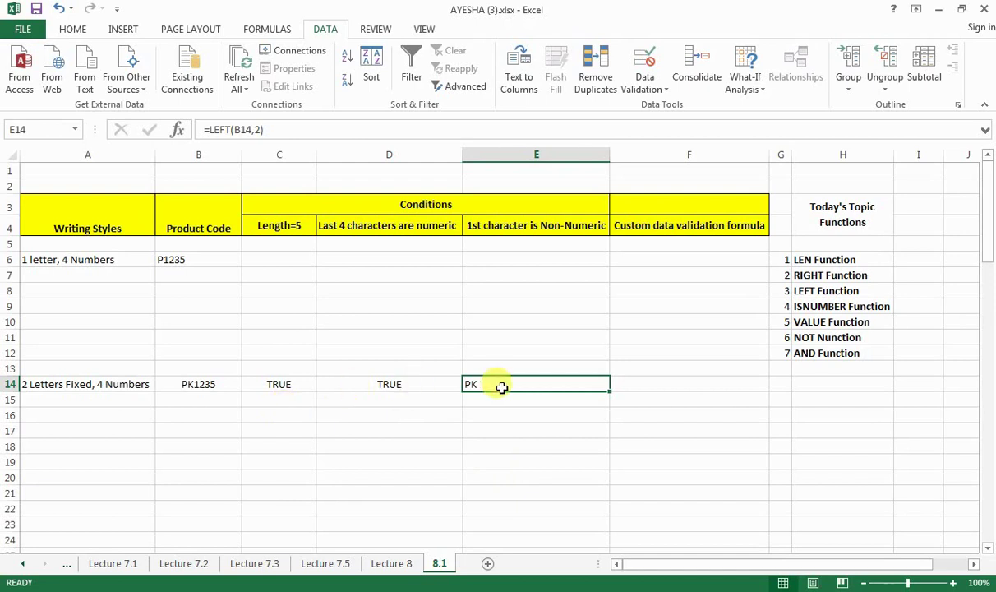
{"action": "left_click", "coordinate": [66, 384]}
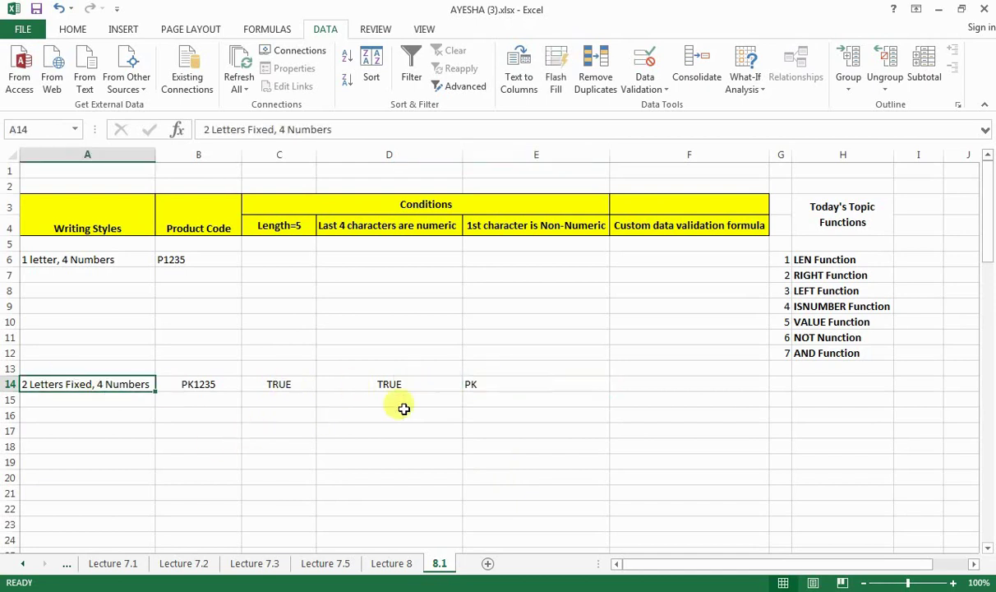
{"action": "left_click", "coordinate": [491, 384]}
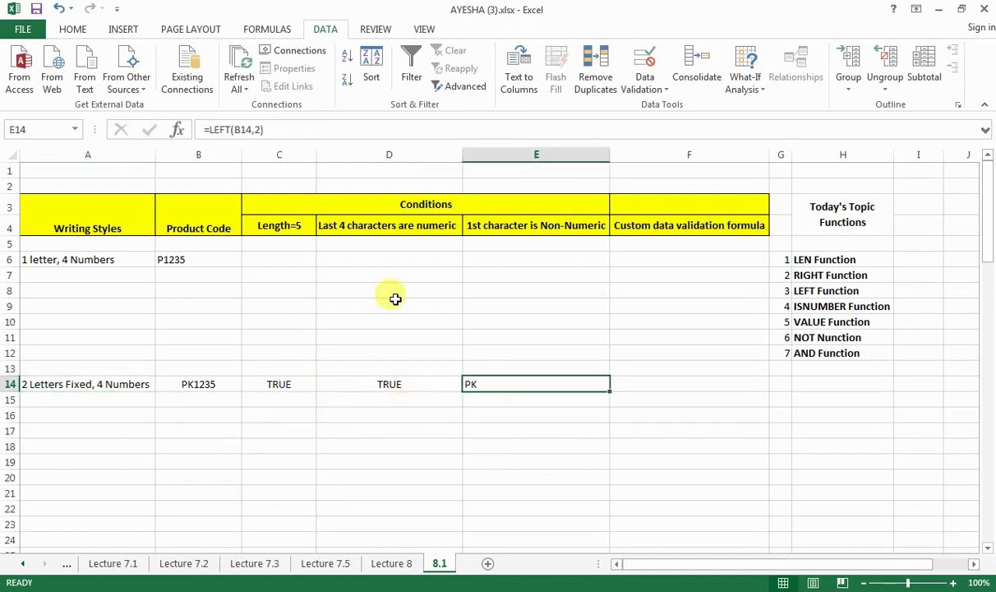
{"action": "left_click", "coordinate": [281, 128]}
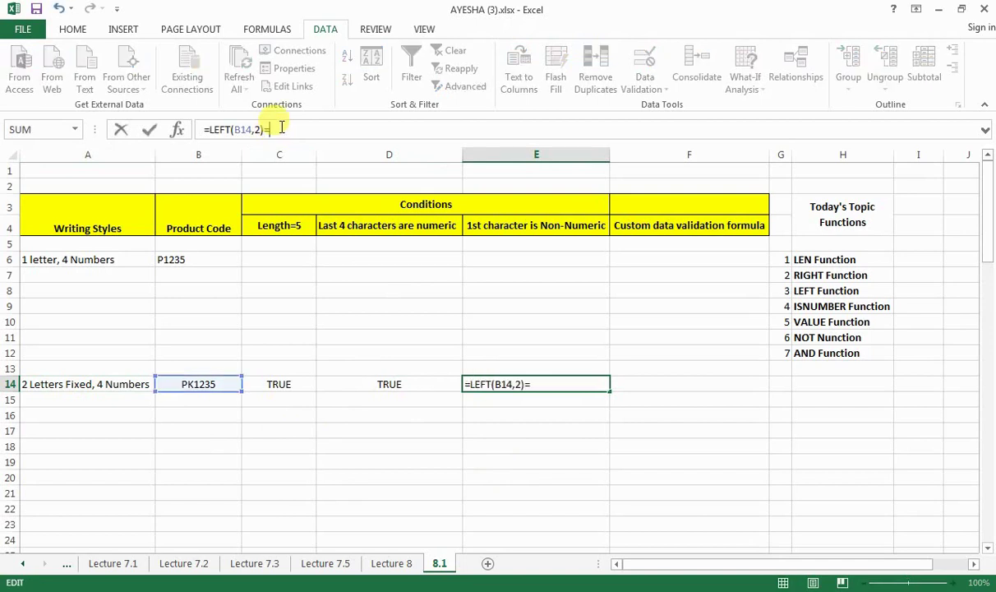
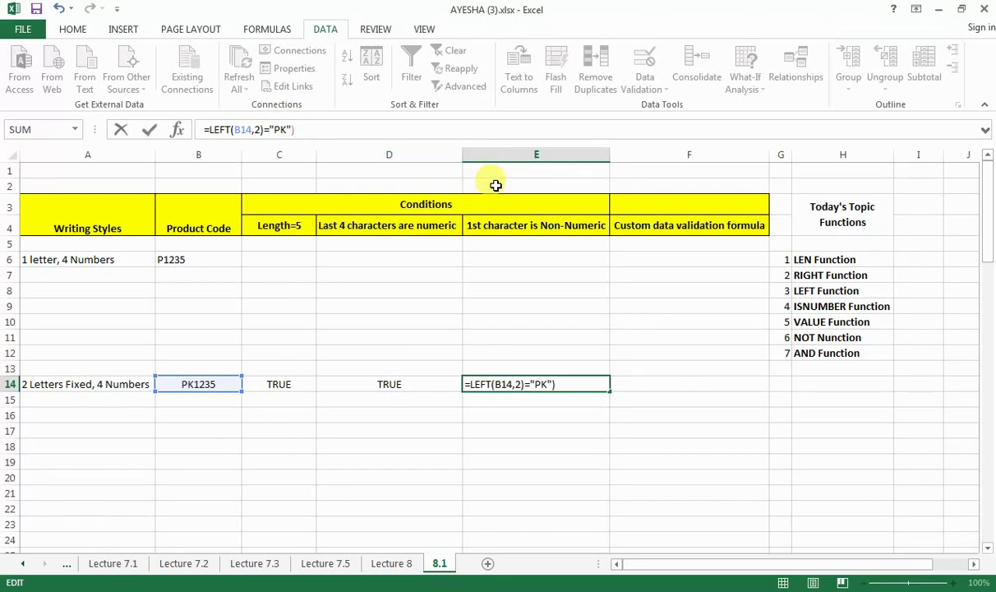
Commit the =LEFT(B14,2)="PK" check in E14, then test B14 with PI1235
{"action": "key", "text": "Return"}
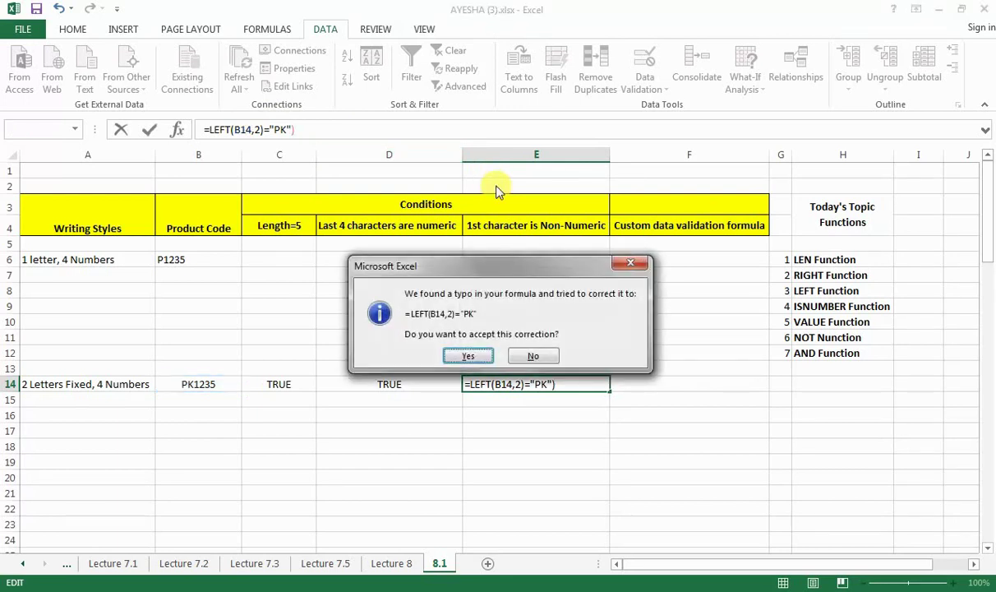
{"action": "key", "text": "Return"}
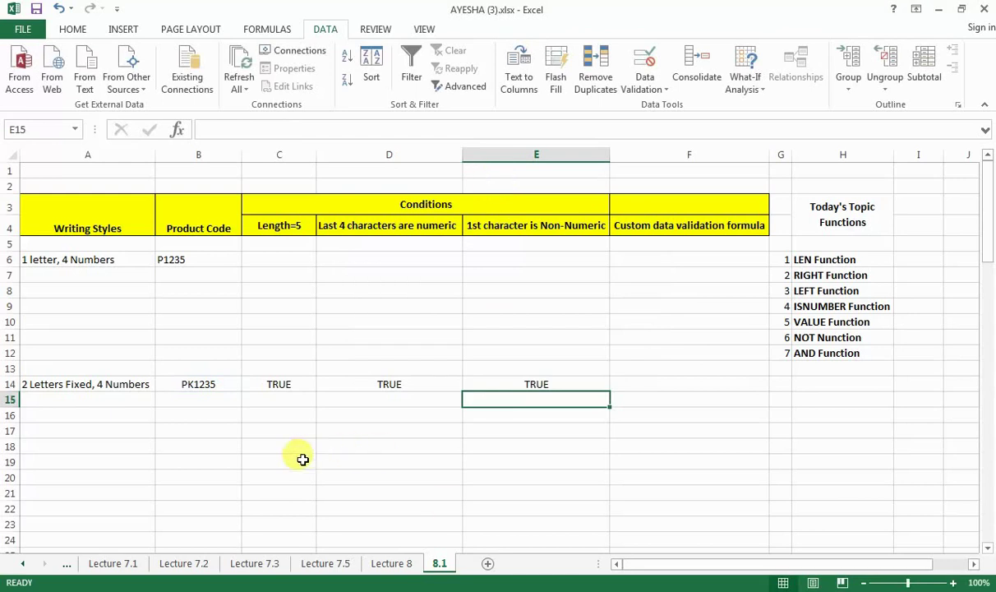
{"action": "double_click", "coordinate": [201, 383]}
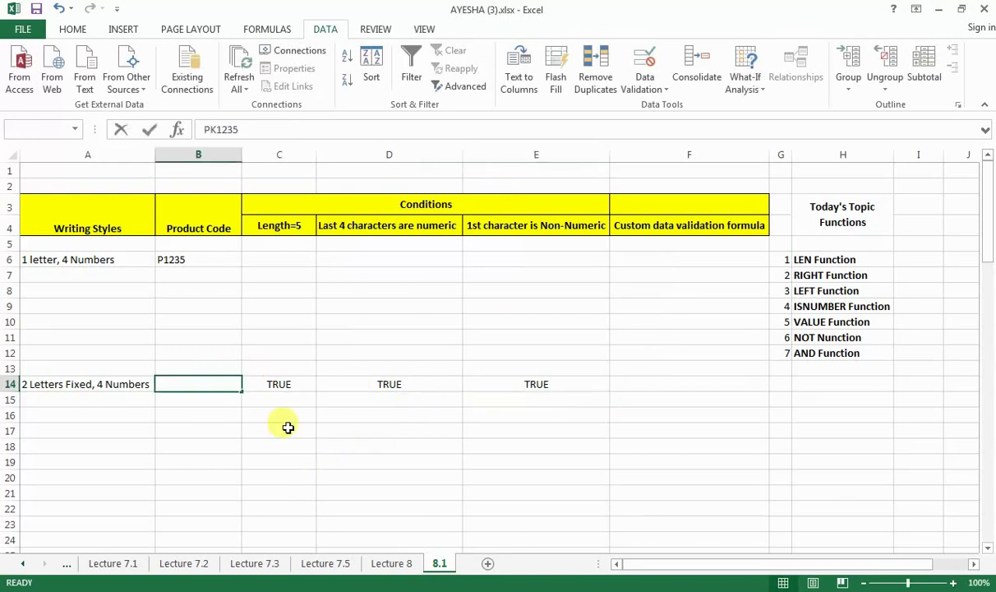
{"action": "key", "text": "BackSpace"}
{"action": "type", "text": "I"}
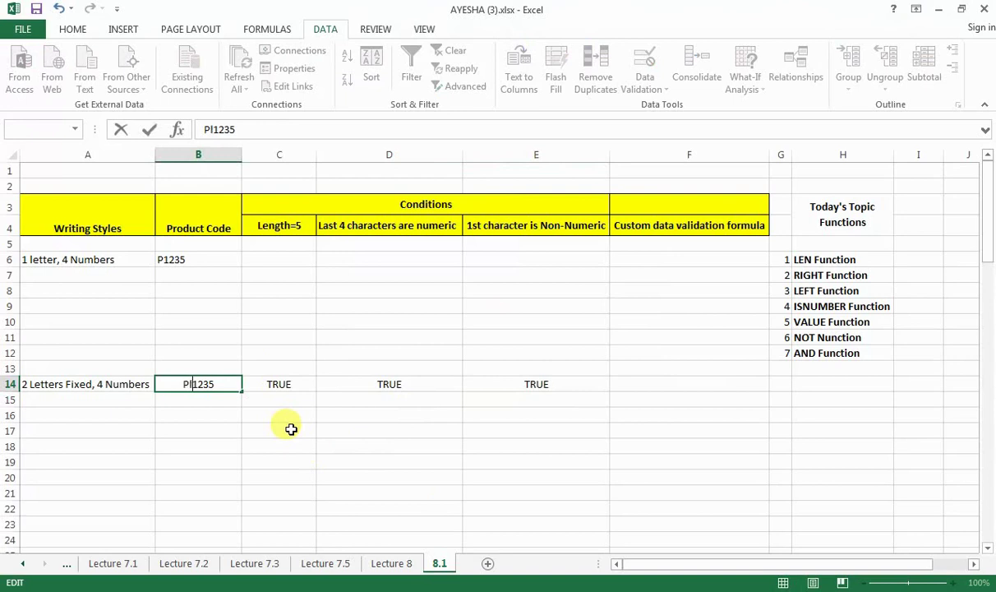
{"action": "key", "text": "Return"}
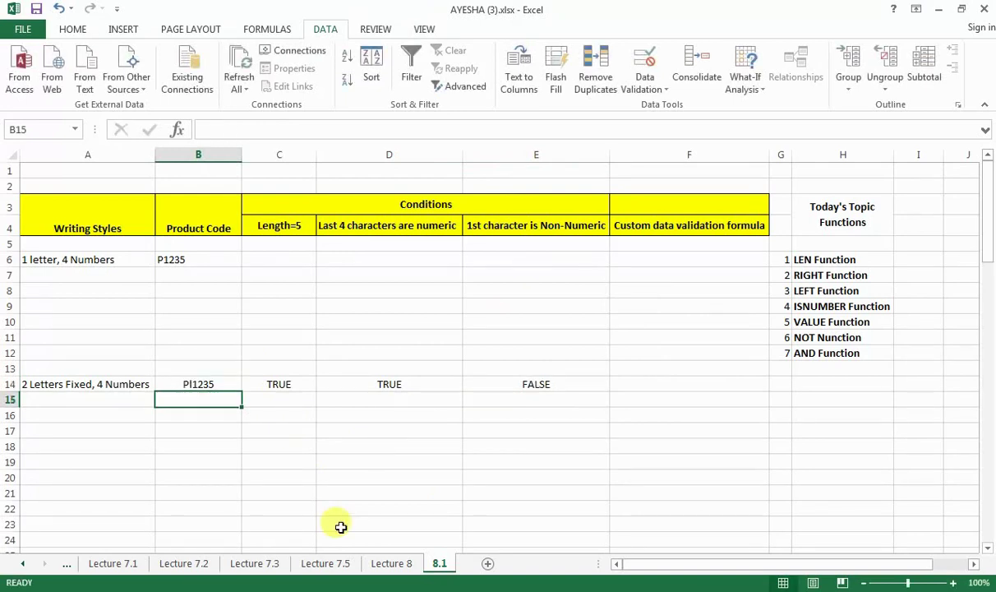
{"action": "left_click", "coordinate": [531, 386]}
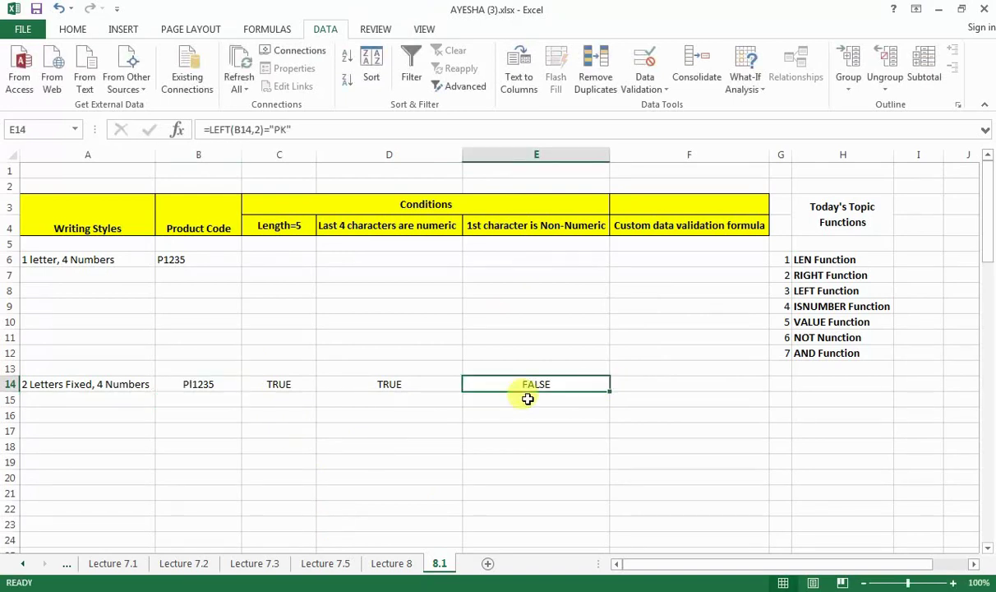
Change B14 back to PK1235, then to PK12357 so the length check turns FALSE
{"action": "double_click", "coordinate": [190, 384]}
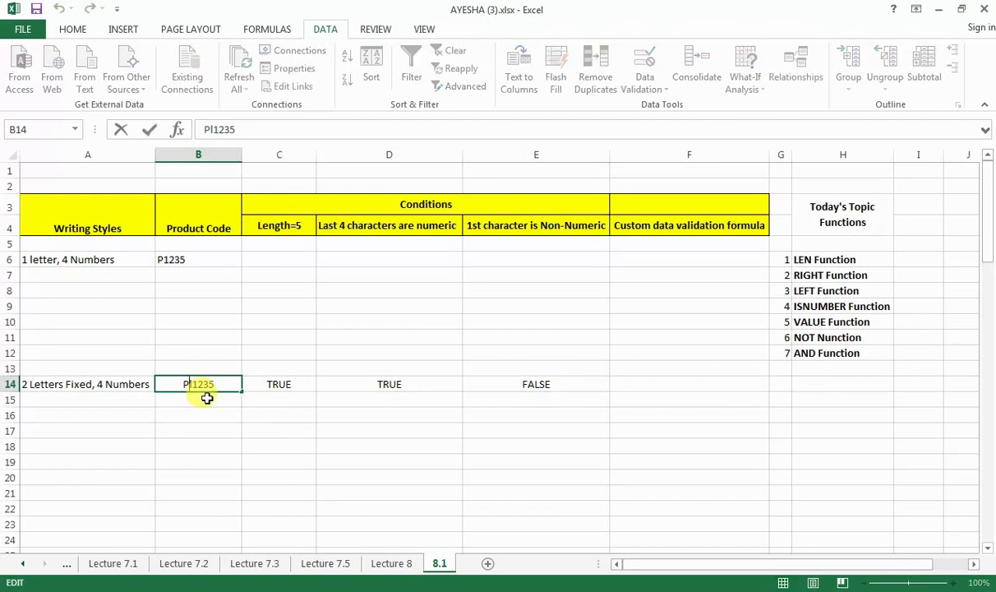
{"action": "key", "text": "BackSpace"}
{"action": "type", "text": "K"}
{"action": "key", "text": "Return"}
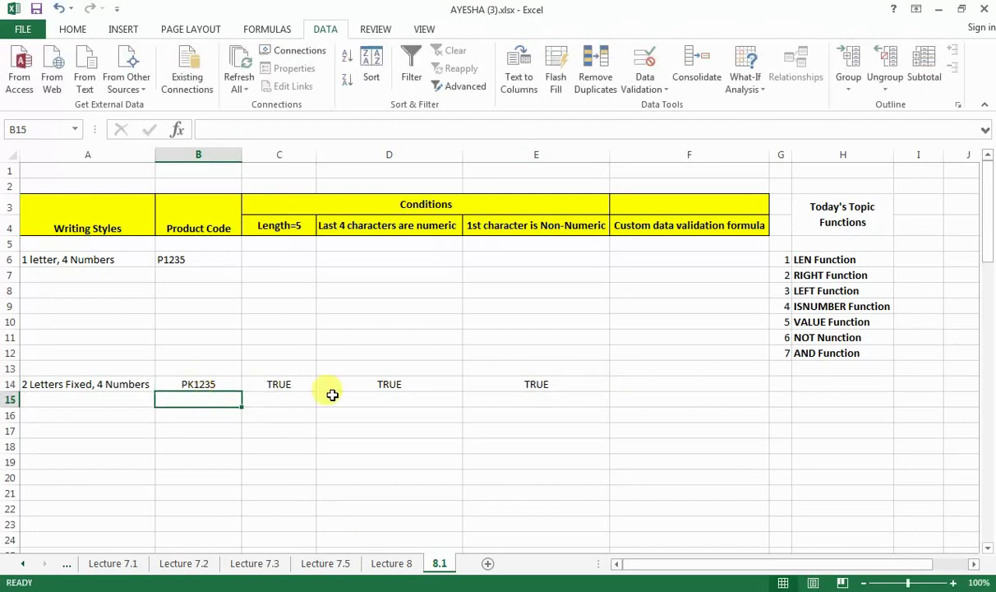
{"action": "double_click", "coordinate": [226, 384]}
{"action": "type", "text": "7"}
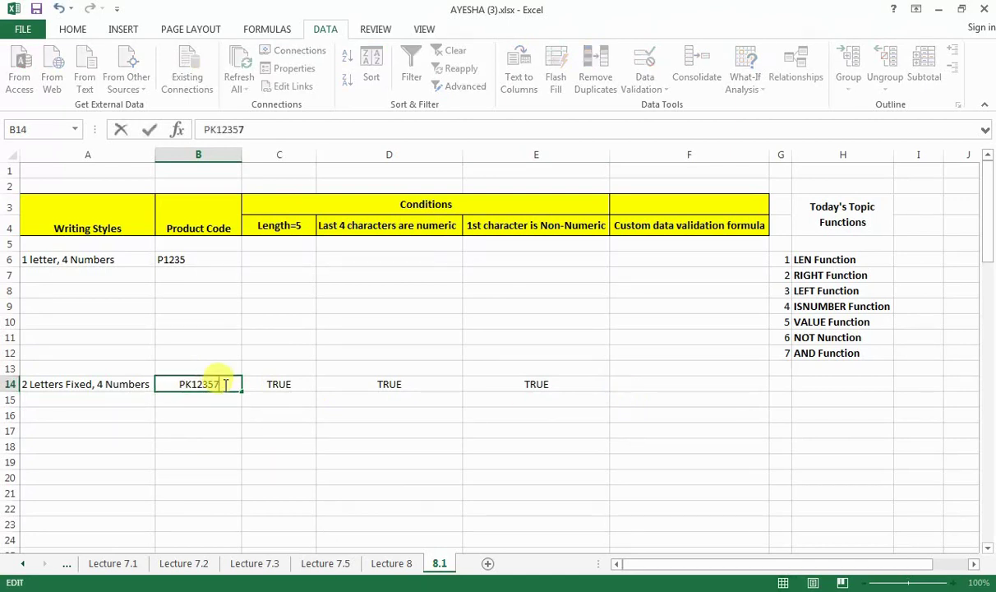
{"action": "key", "text": "Return"}
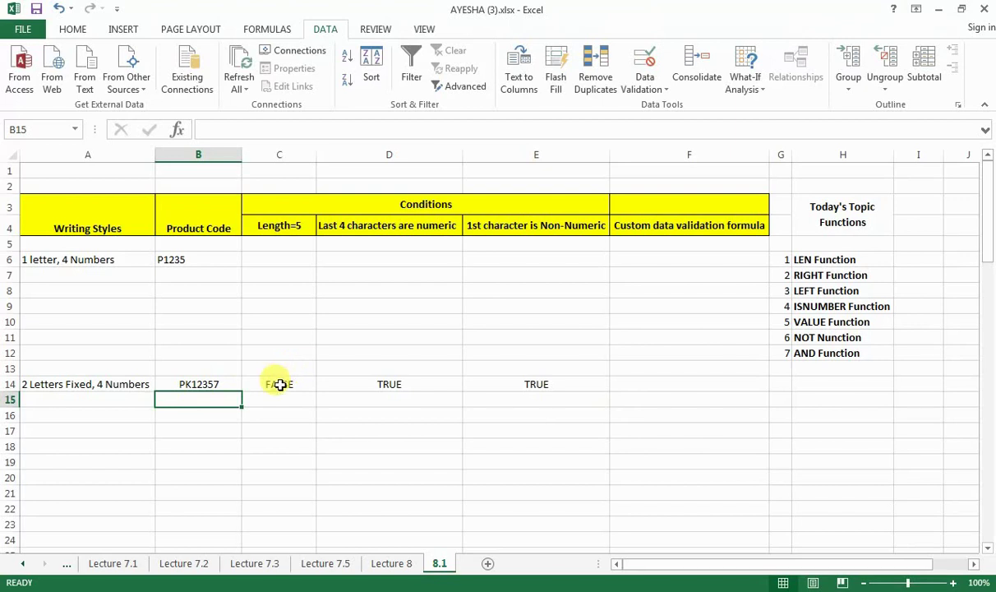
{"action": "left_click", "coordinate": [278, 383]}
Change B14 to PK123y7 so the numeric digits check fails
{"action": "left_click", "coordinate": [375, 384]}
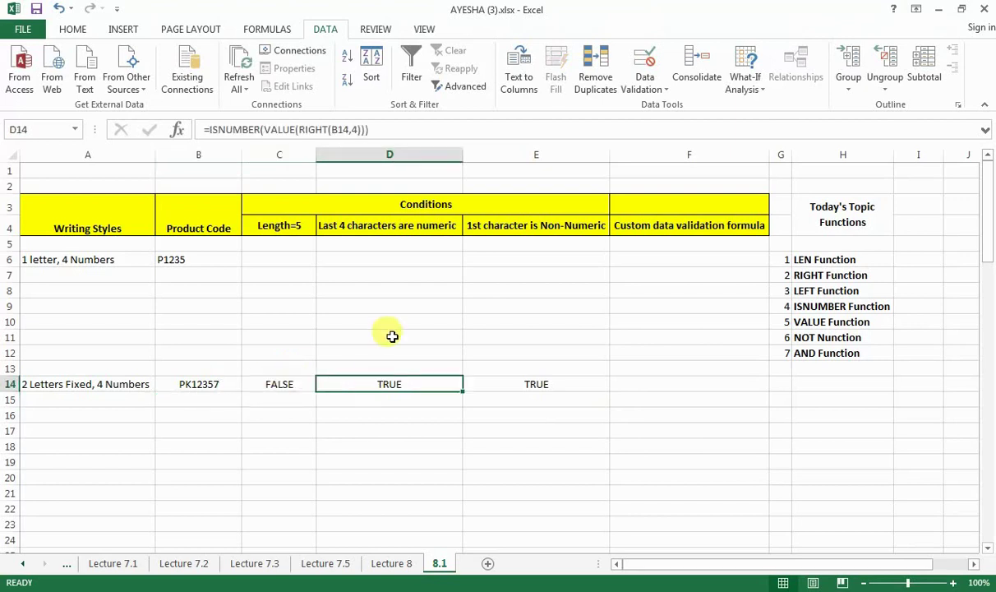
{"action": "double_click", "coordinate": [216, 384]}
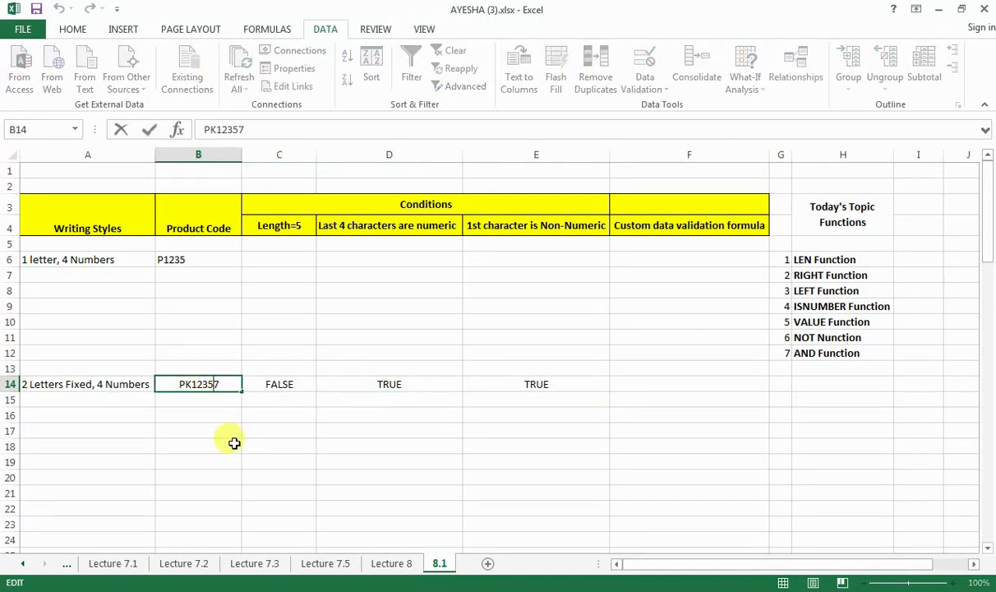
{"action": "key", "text": "BackSpace"}
{"action": "type", "text": "y"}
{"action": "key", "text": "Return"}
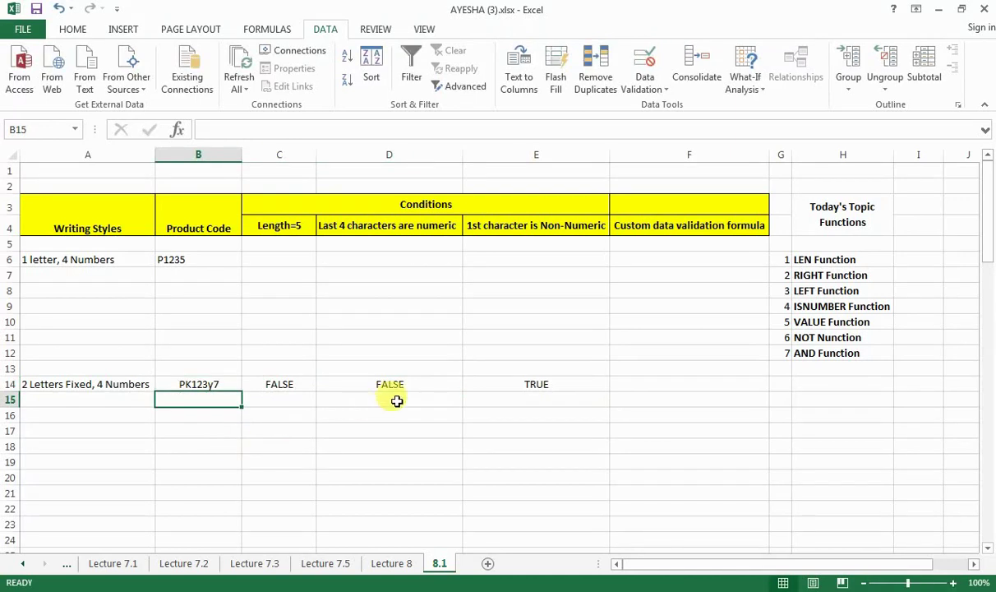
{"action": "left_click", "coordinate": [397, 400]}
{"action": "left_click", "coordinate": [543, 384]}
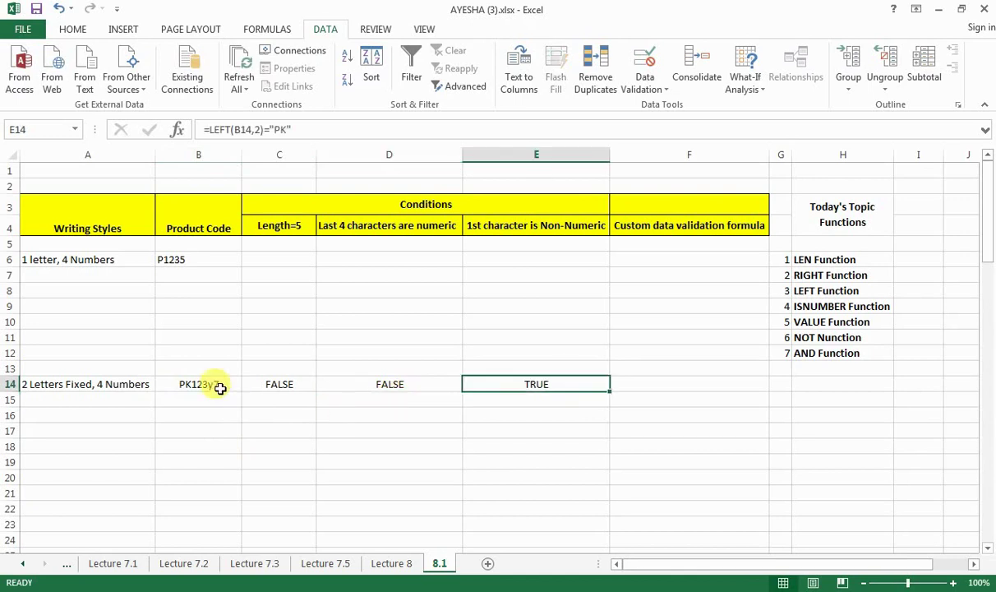
Change B14 to LK123y7 to fail the PK prefix check, then clear B14
{"action": "double_click", "coordinate": [189, 385]}
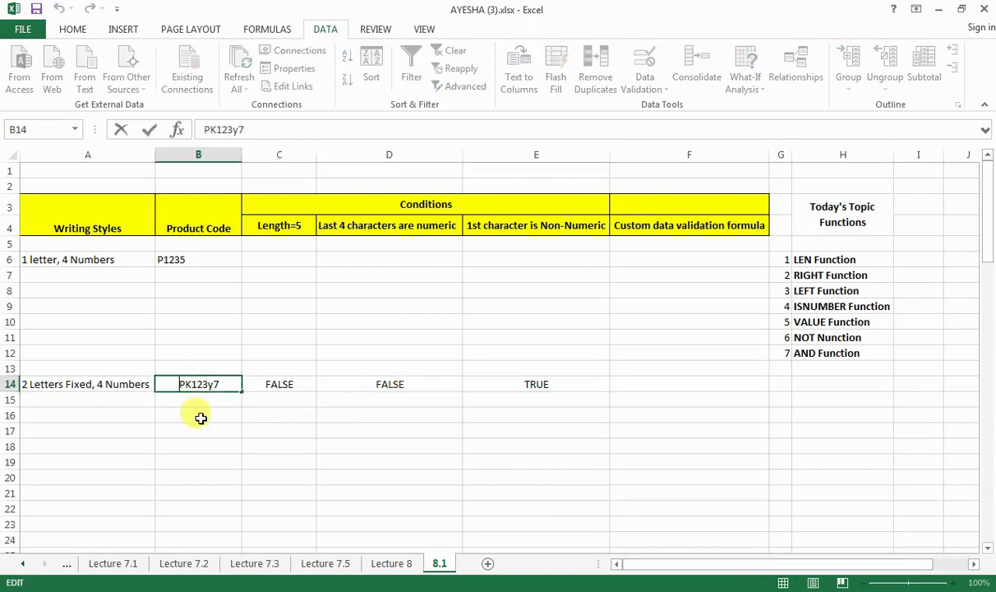
{"action": "key", "text": "BackSpace"}
{"action": "type", "text": "L"}
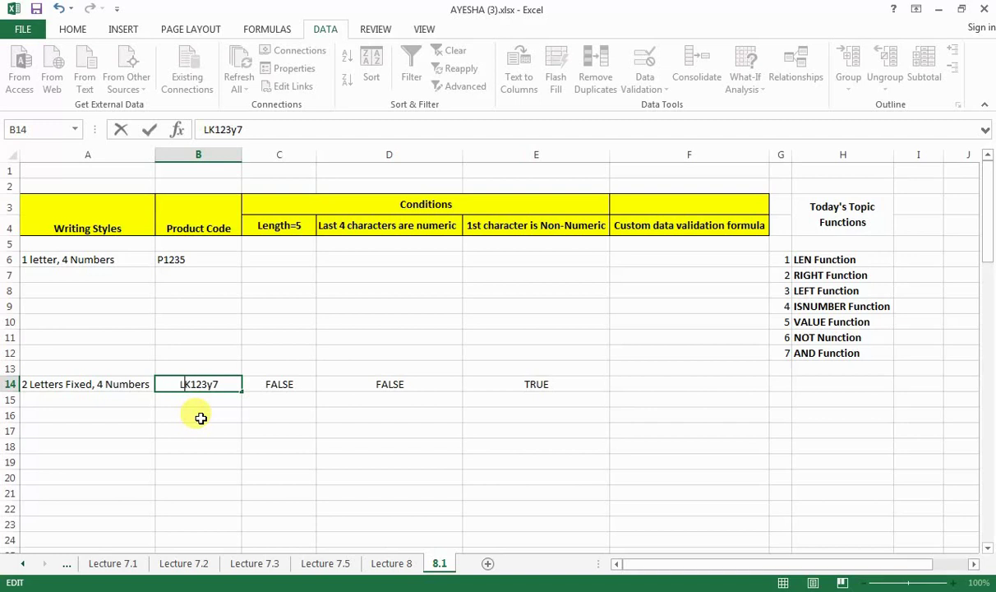
{"action": "key", "text": "Return"}
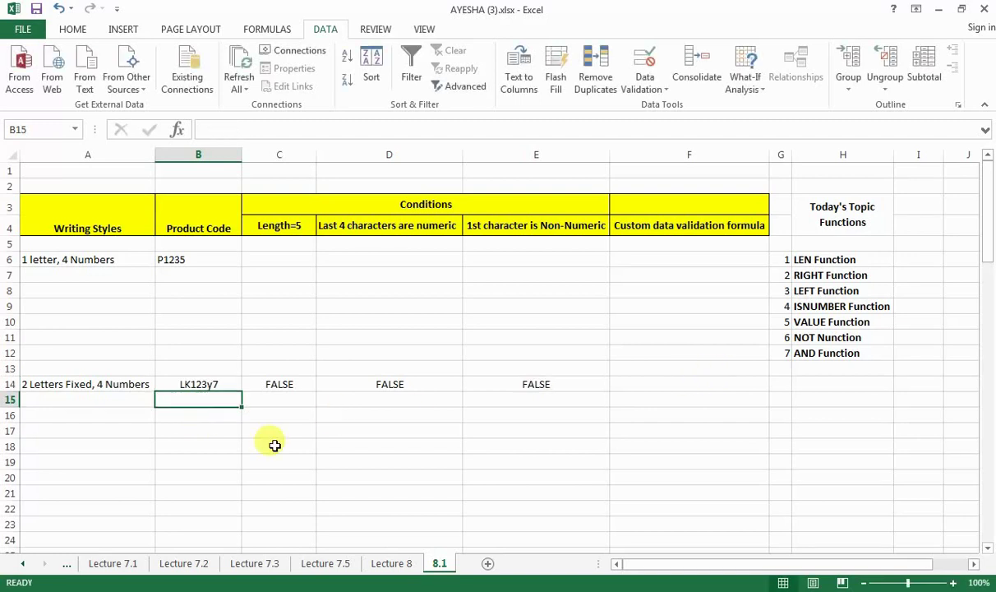
{"action": "left_click", "coordinate": [222, 384]}
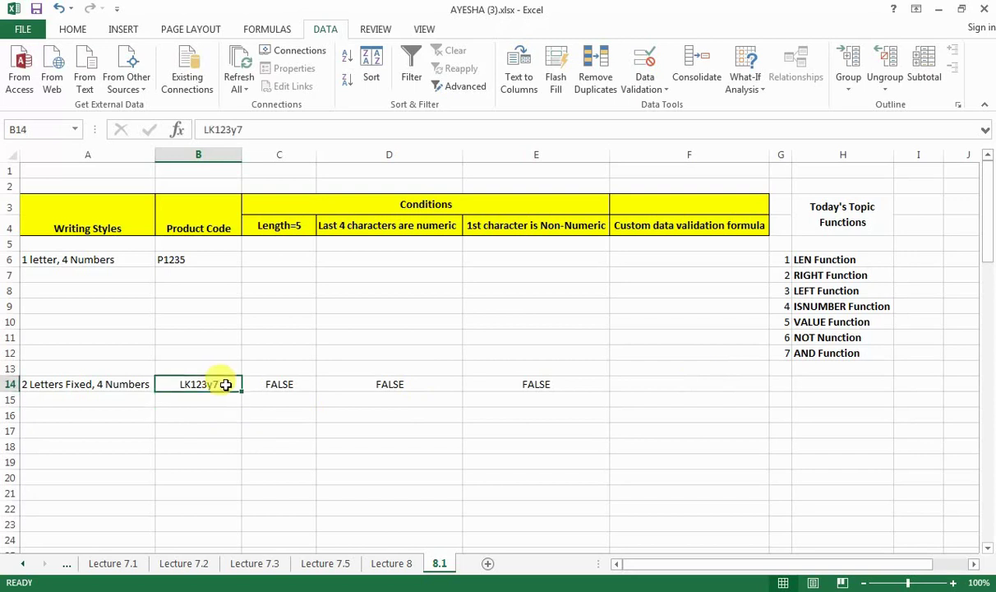
{"action": "key", "text": "Delete"}
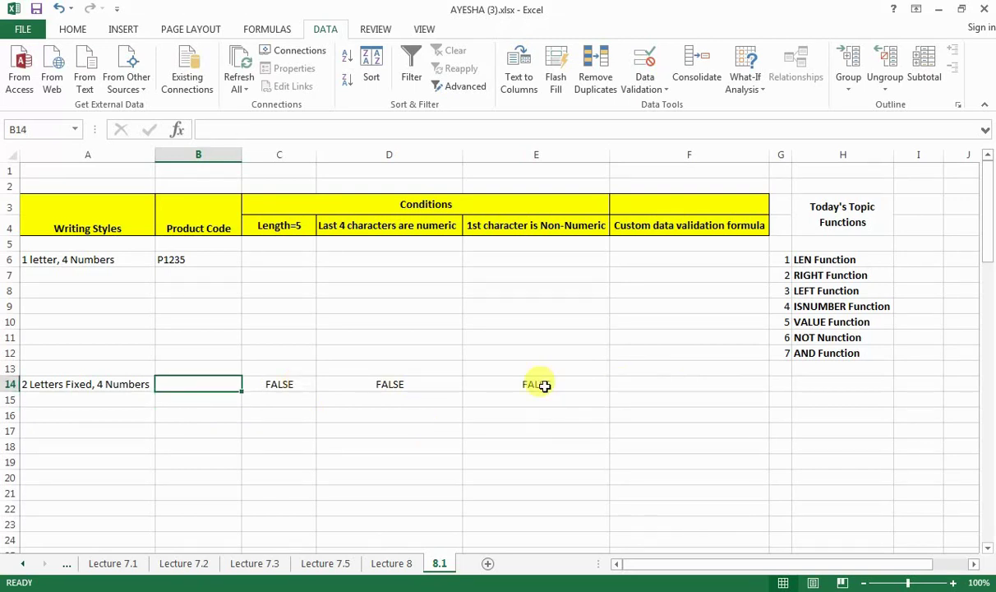
{"action": "left_click", "coordinate": [675, 384]}
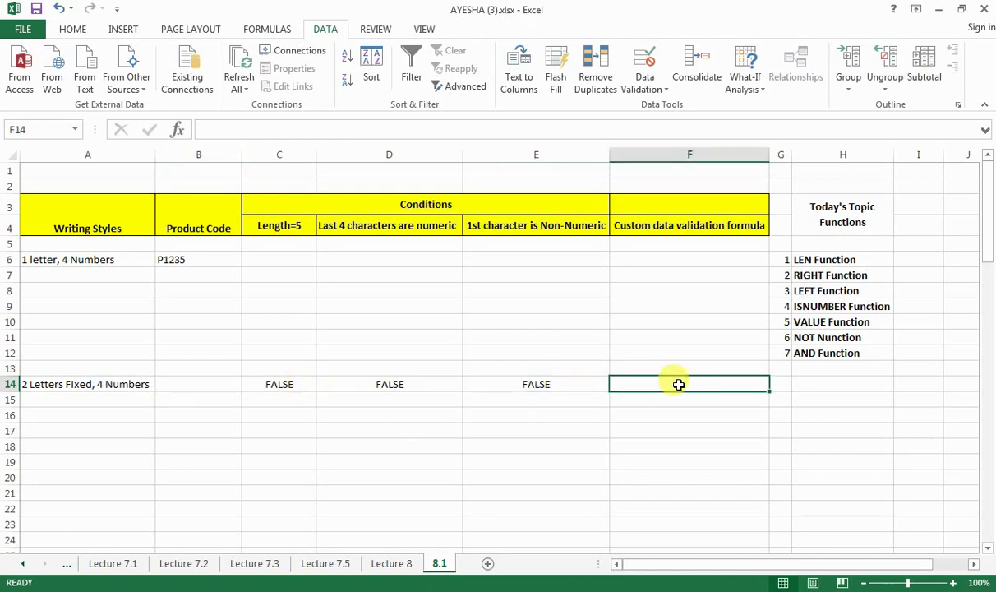
Show the Office Clipboard pane from the Home tab and clear all stored items
{"action": "left_click", "coordinate": [798, 352]}
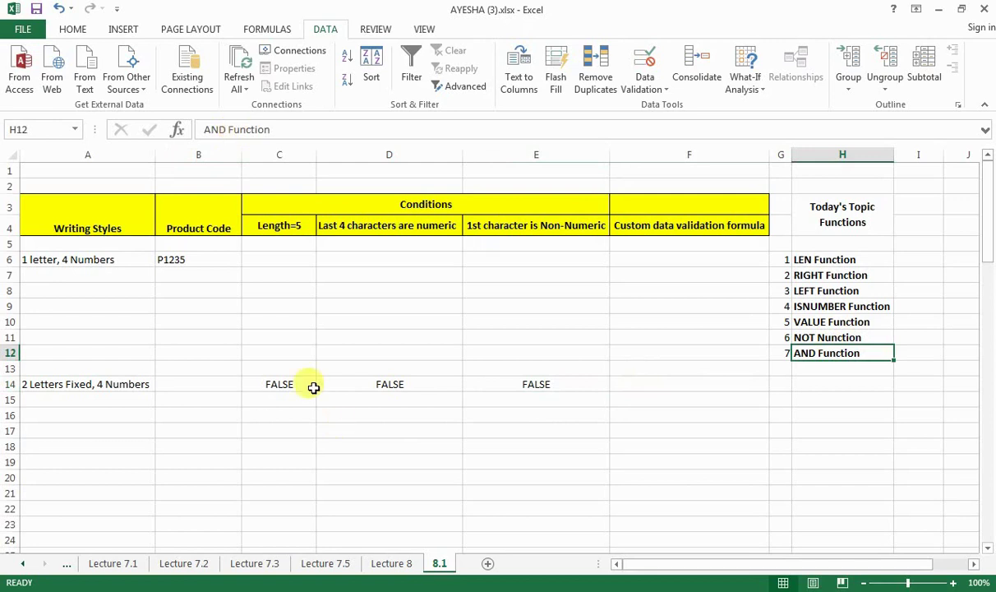
{"action": "left_click", "coordinate": [78, 132]}
{"action": "left_click", "coordinate": [218, 272]}
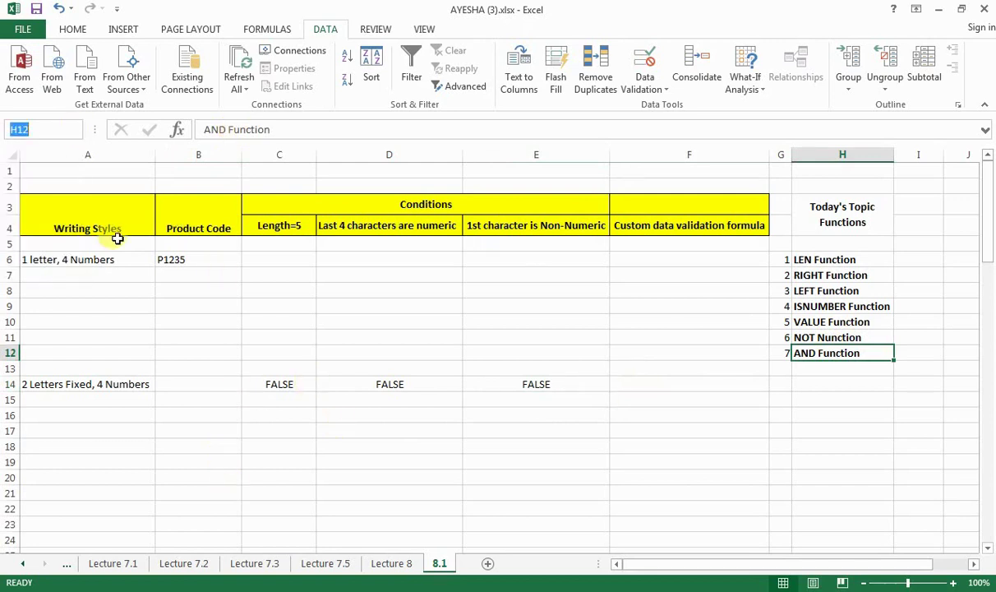
{"action": "left_click", "coordinate": [73, 30]}
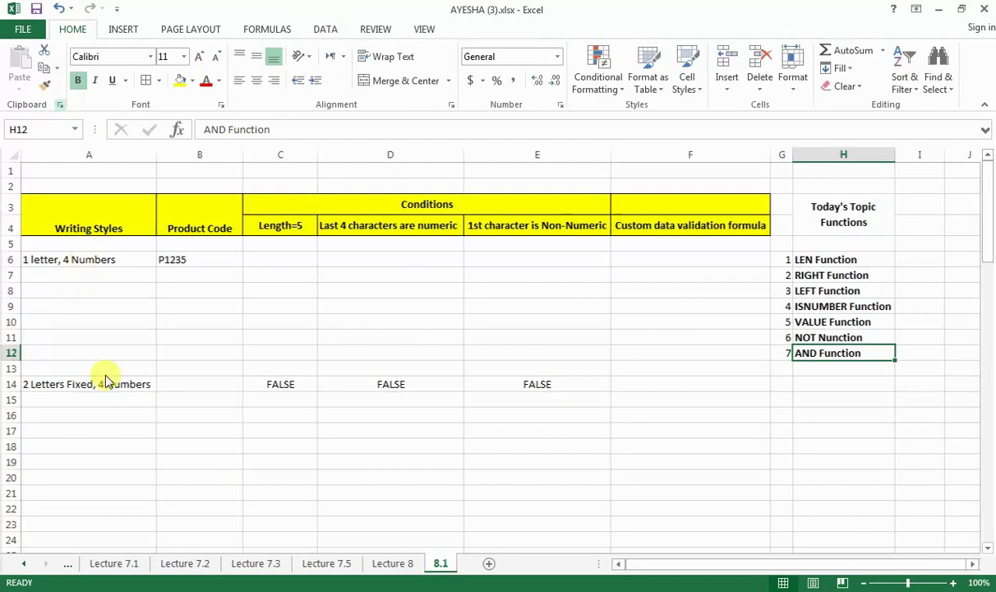
{"action": "key", "text": "alt+h"}
{"action": "key", "text": "f"}
{"action": "key", "text": "o"}
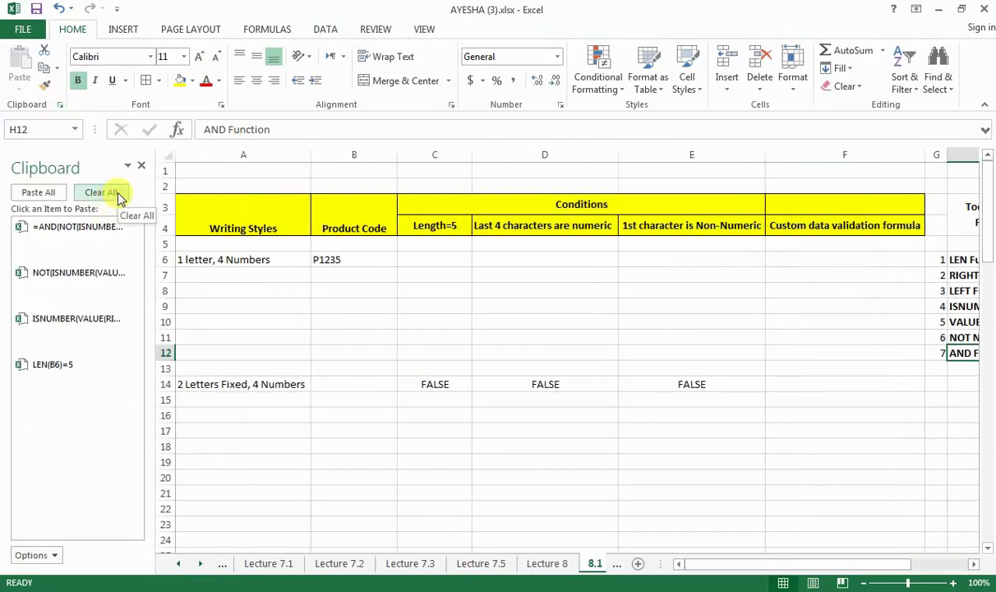
{"action": "left_click", "coordinate": [119, 196]}
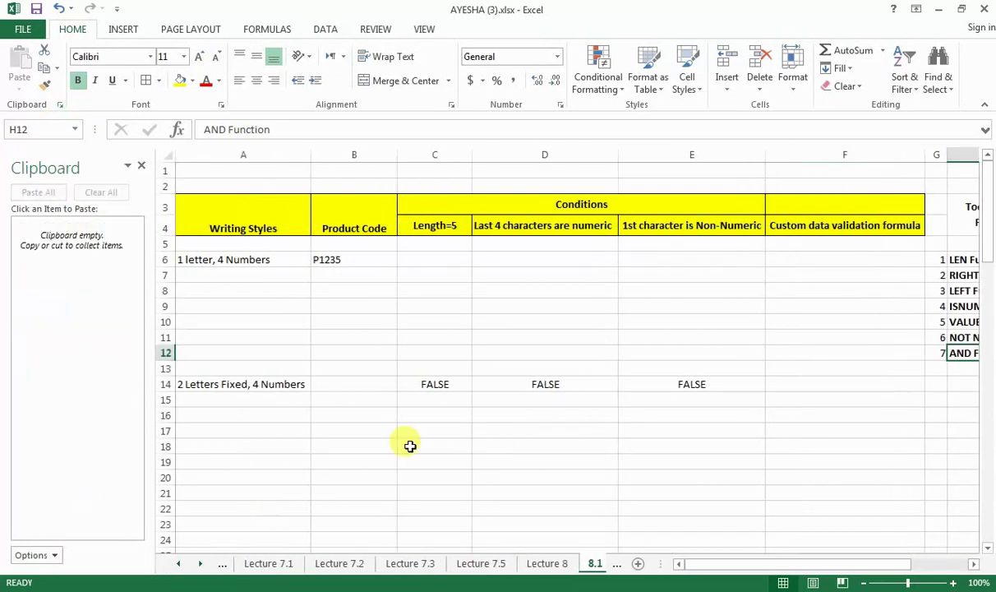
{"action": "left_click", "coordinate": [444, 384]}
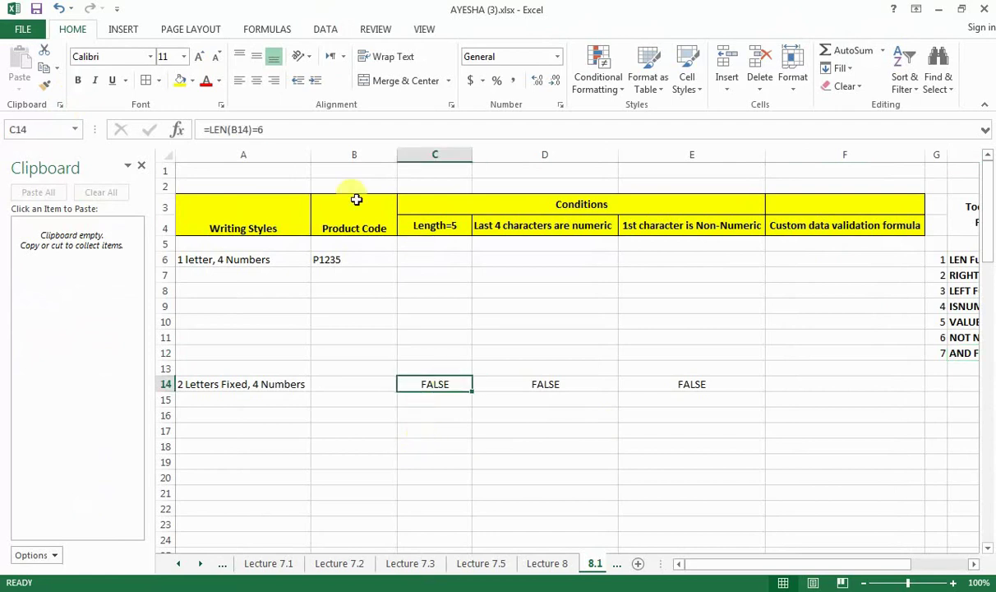
Copy the LEN, ISNUMBER(VALUE(RIGHT…)) and LEFT(B14,2)="PK" formulas from C14, D14, E14 to the clipboard
{"action": "left_click", "coordinate": [200, 128]}
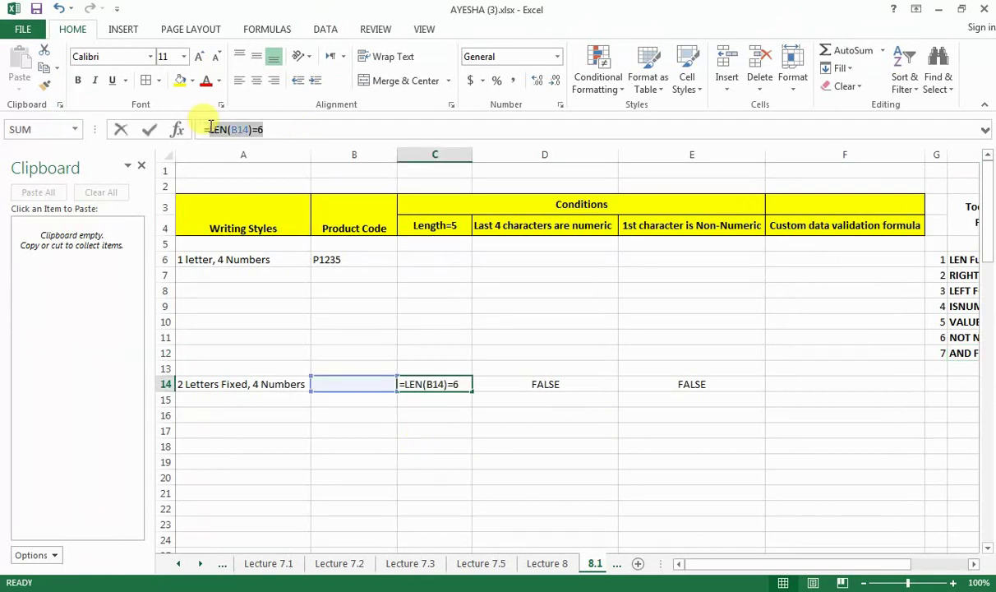
{"action": "key", "text": "ctrl+c"}
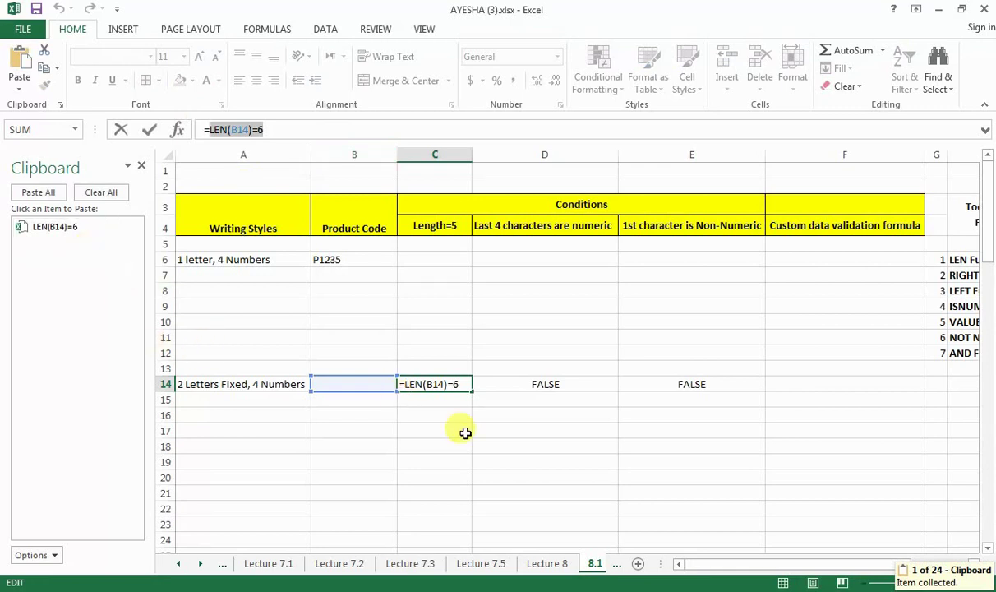
{"action": "key", "text": "Return"}
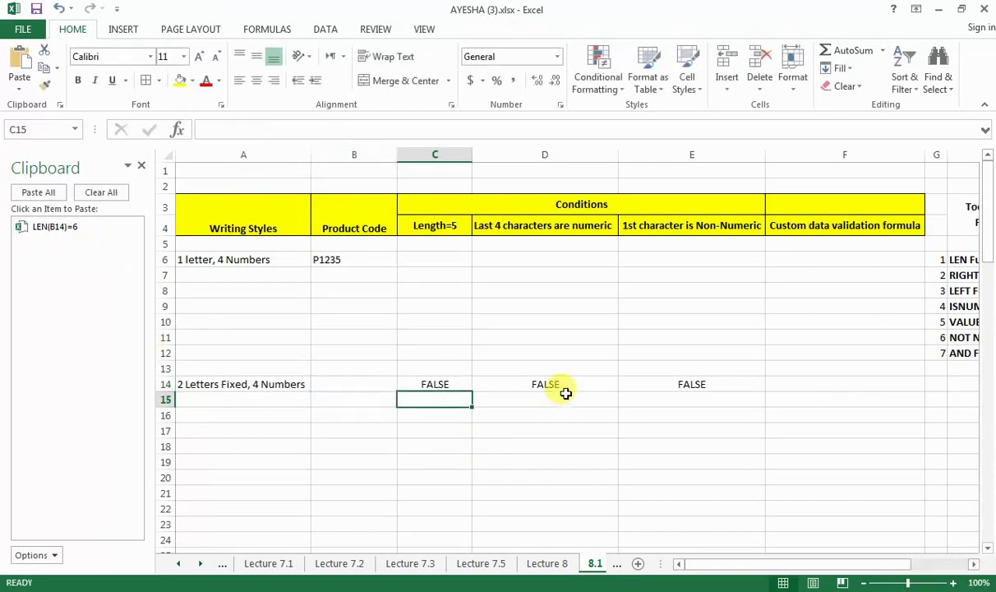
{"action": "left_click", "coordinate": [493, 386]}
{"action": "left_click_drag", "start_coordinate": [372, 129], "coordinate": [219, 130]}
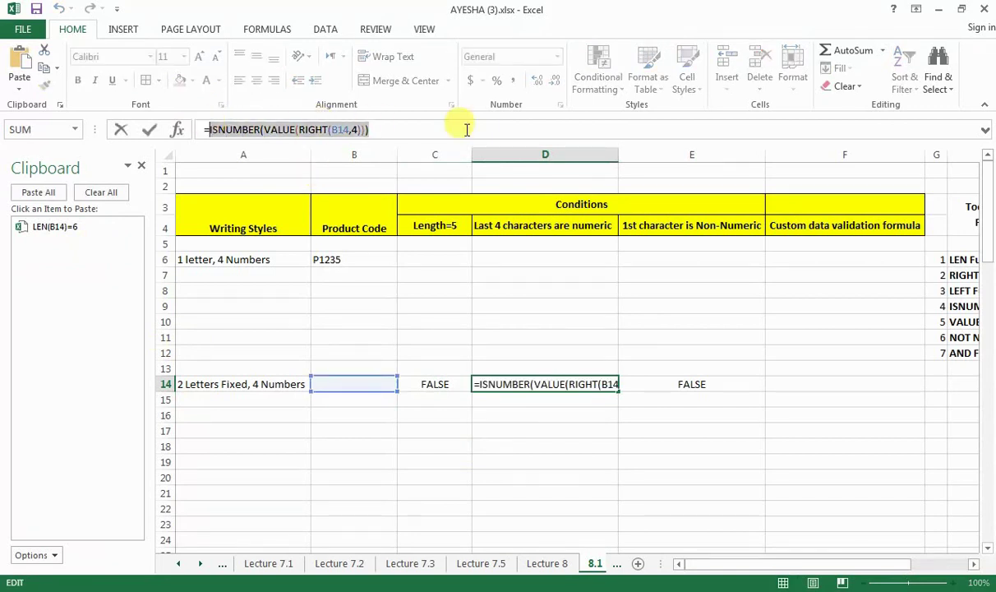
{"action": "key", "text": "ctrl+c"}
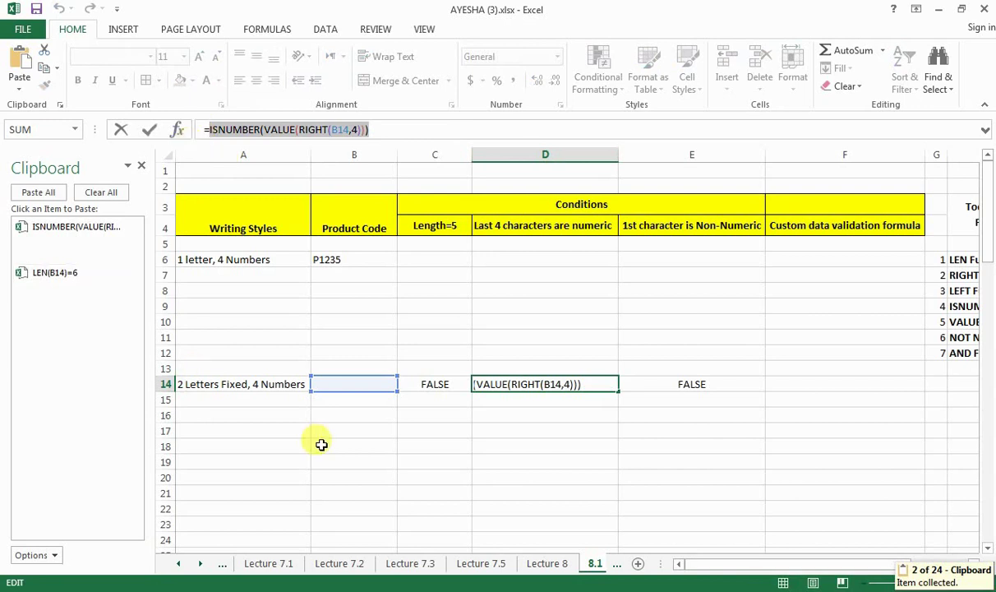
{"action": "key", "text": "Return"}
{"action": "left_click", "coordinate": [743, 391]}
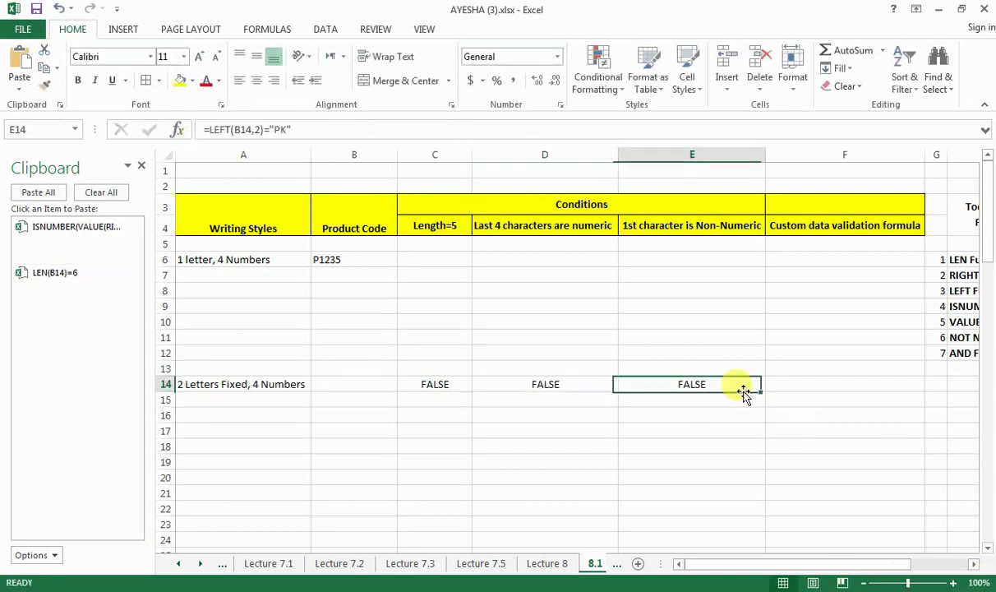
{"action": "left_click_drag", "start_coordinate": [296, 129], "coordinate": [212, 129]}
{"action": "key", "text": "ctrl+c"}
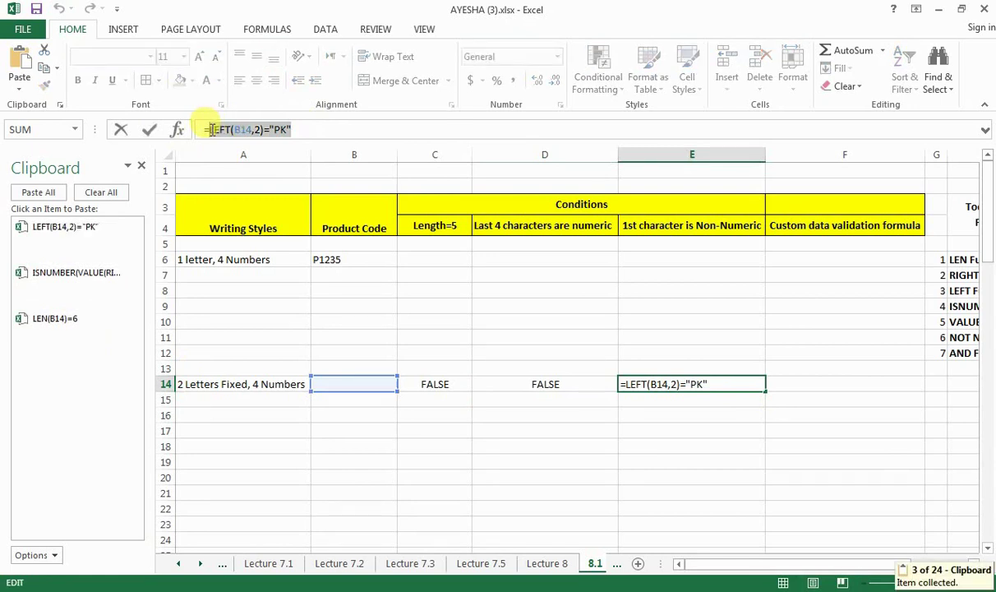
{"action": "key", "text": "Return"}
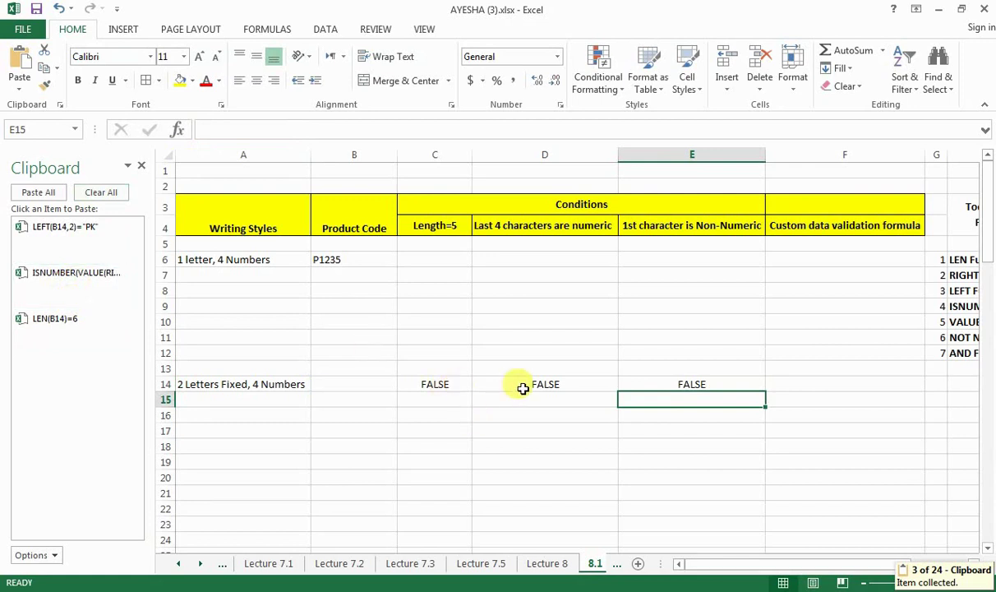
{"action": "left_click", "coordinate": [818, 386]}
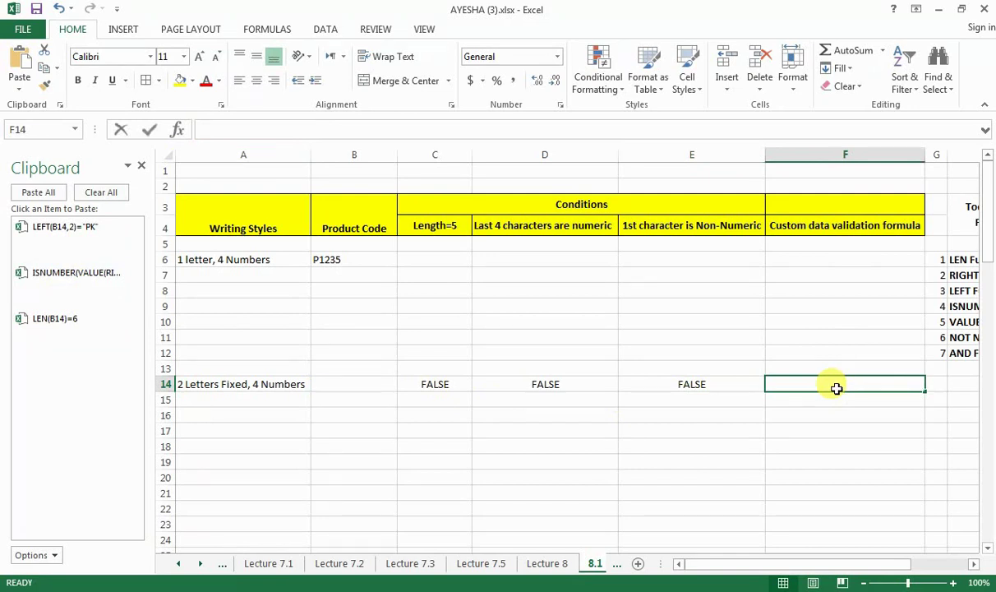
Enter =AND(LEFT(B14,2)="PK",ISNUMBER(VALUE(RIGHT(B14,4))),LEN(B14)=6) in F14 from clipboard items
{"action": "type", "text": "=and"}
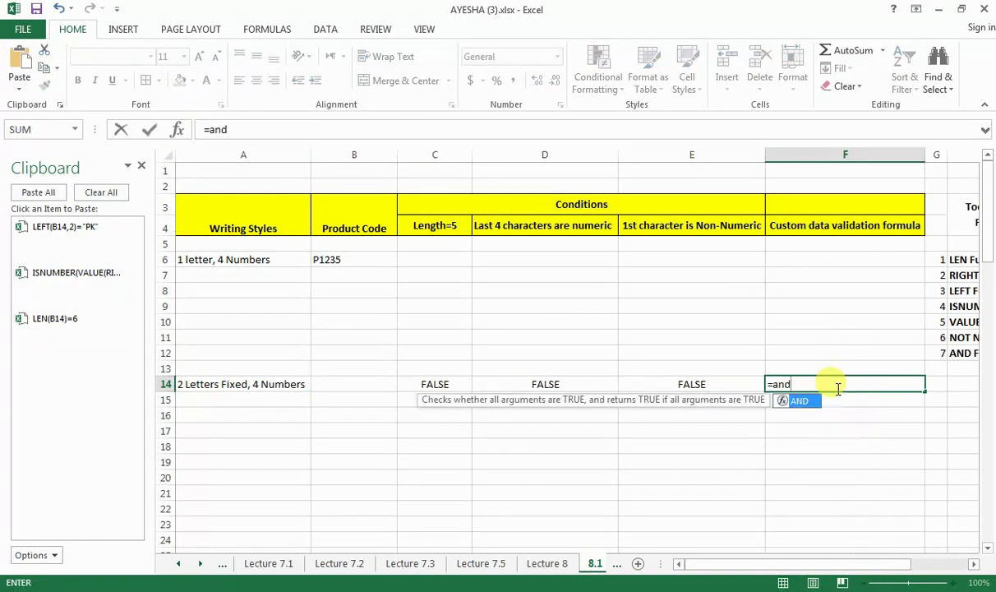
{"action": "key", "text": "Tab"}
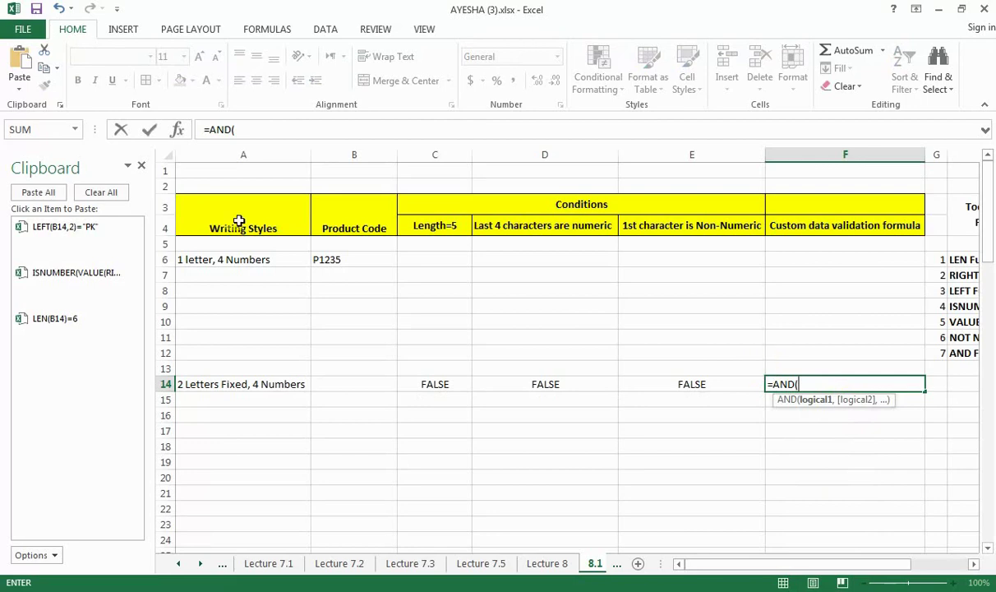
{"action": "left_click", "coordinate": [141, 165]}
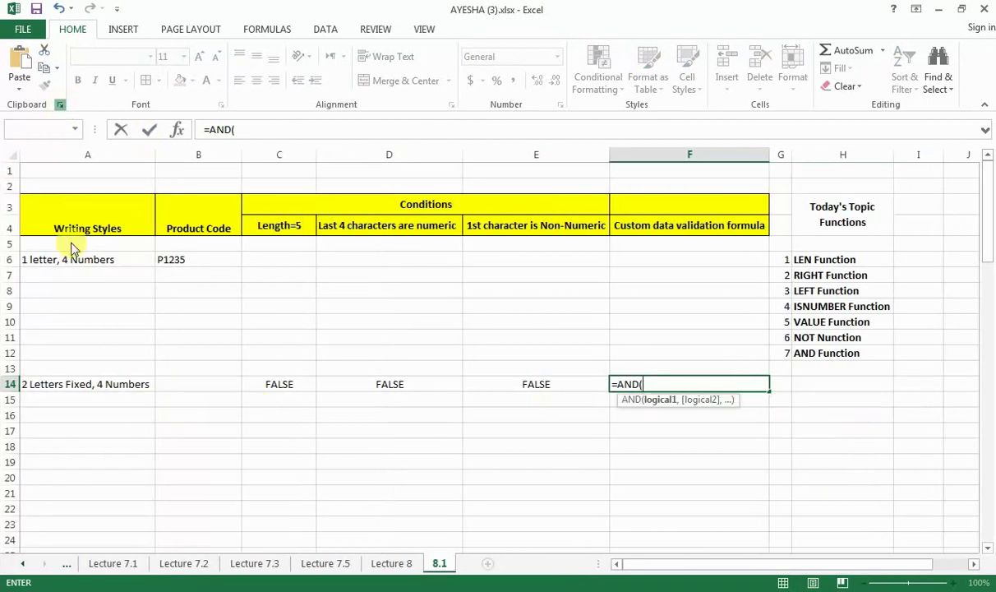
{"action": "left_click", "coordinate": [60, 105]}
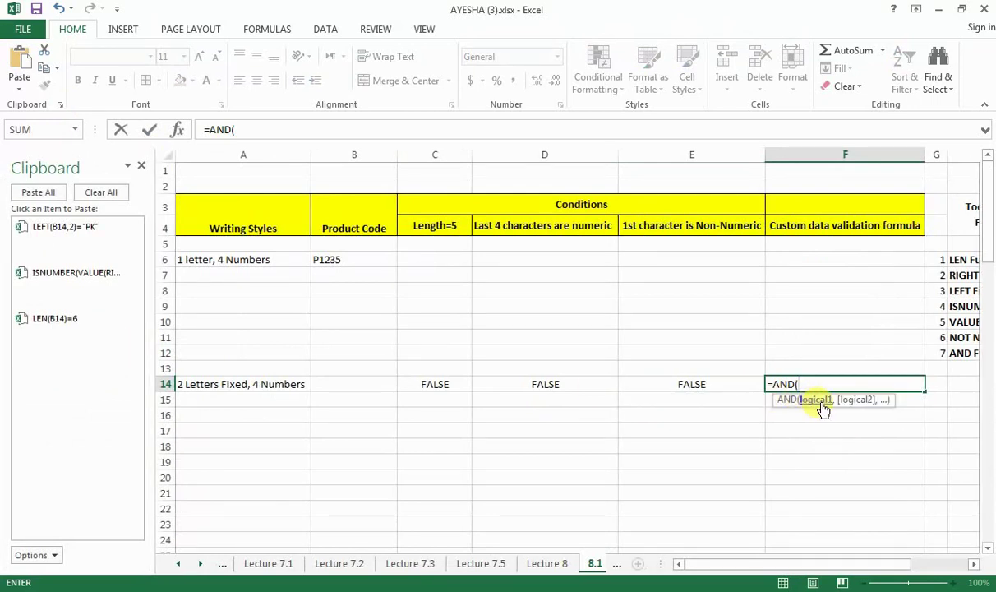
{"action": "left_click", "coordinate": [66, 249]}
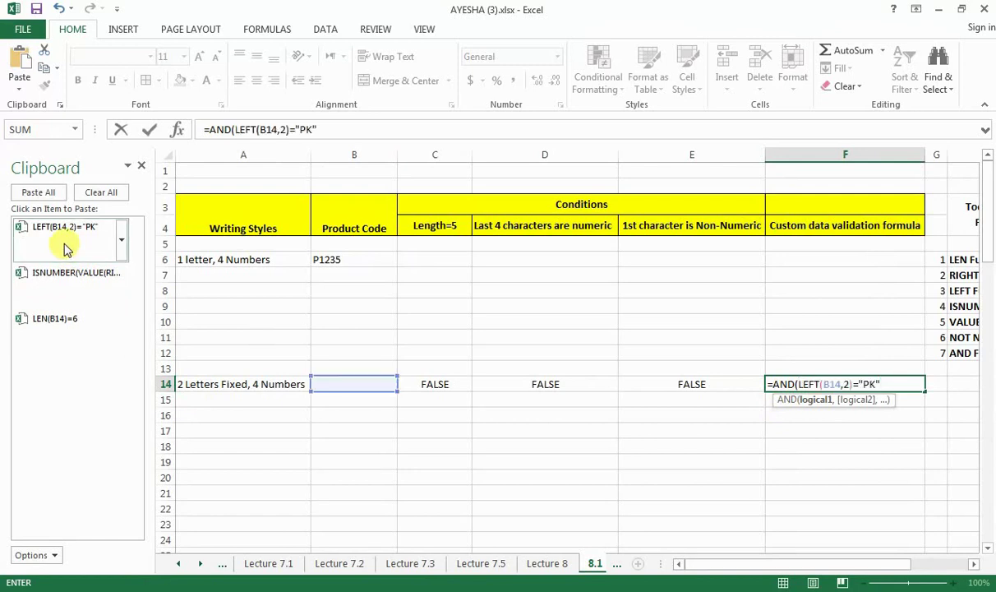
{"action": "type", "text": ","}
{"action": "left_click", "coordinate": [66, 287]}
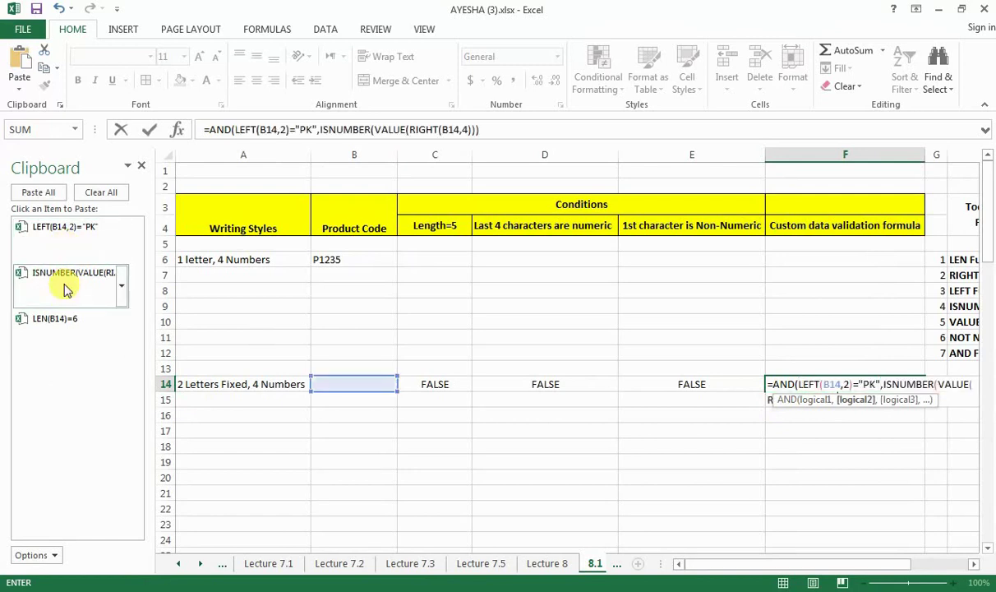
{"action": "type", "text": ","}
{"action": "left_click", "coordinate": [67, 317]}
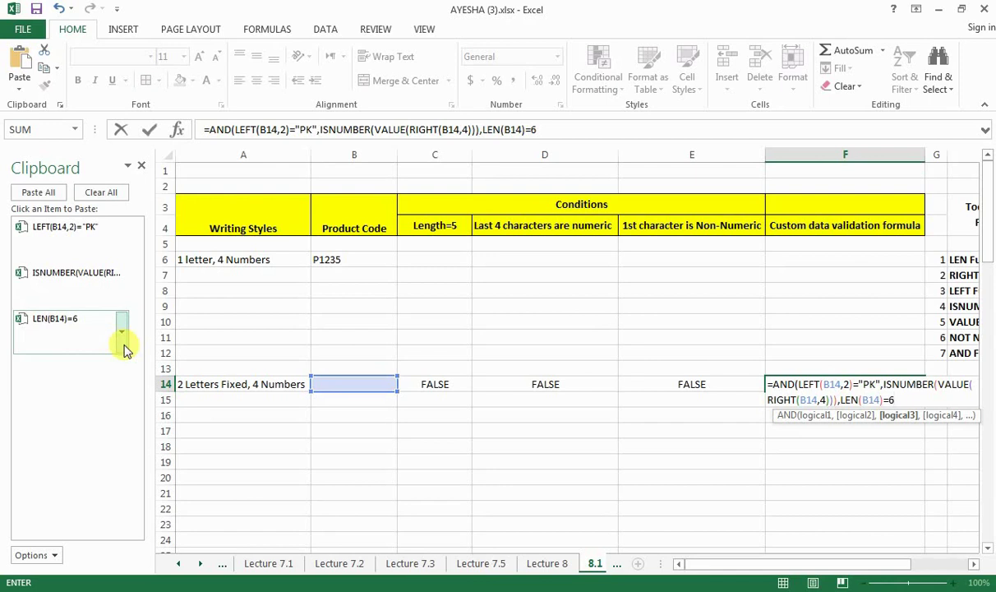
{"action": "type", "text": ")"}
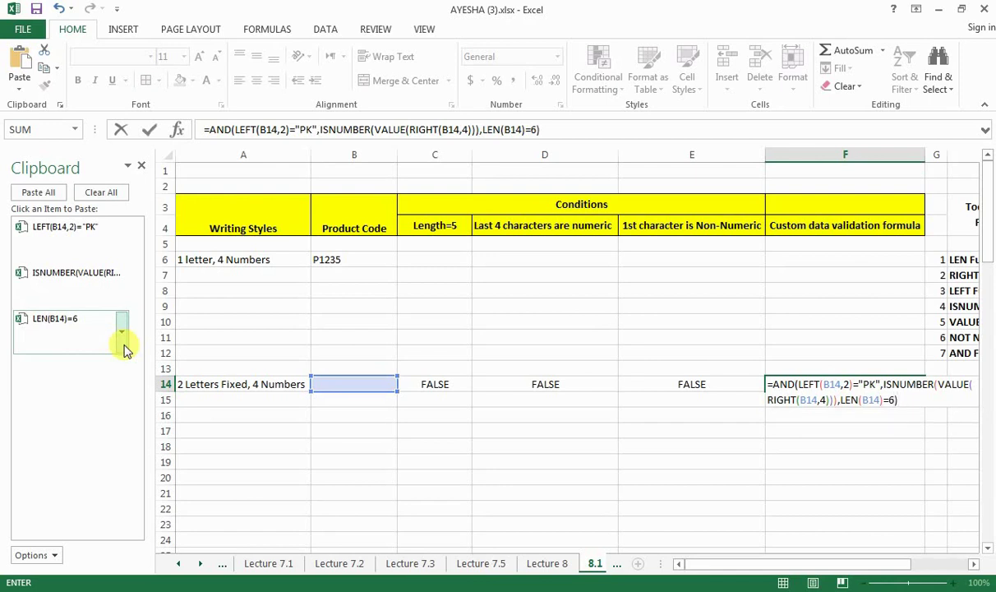
{"action": "key", "text": "Return"}
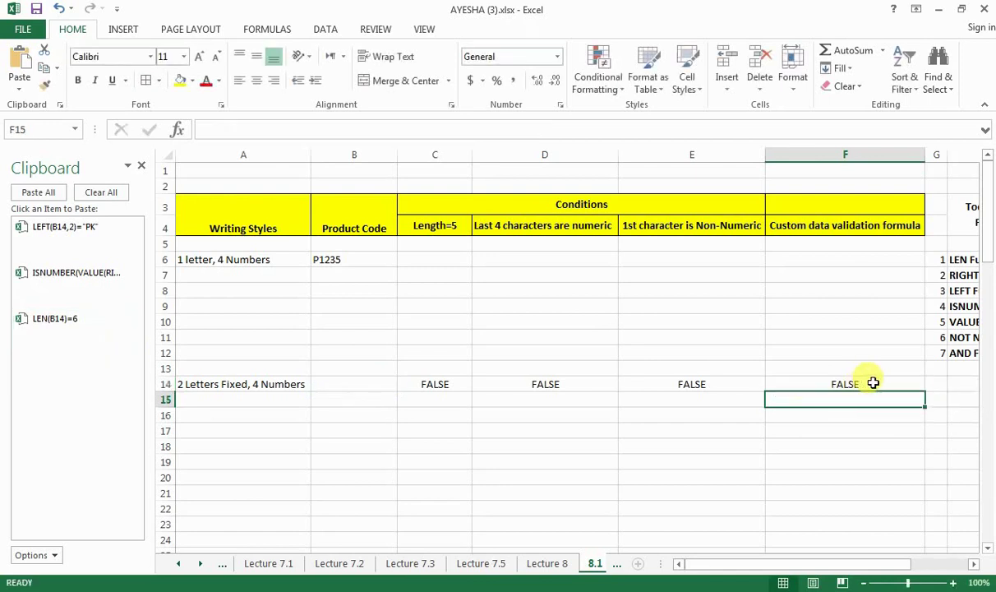
Review the F14 formula and close the Clipboard pane
{"action": "left_click", "coordinate": [873, 383]}
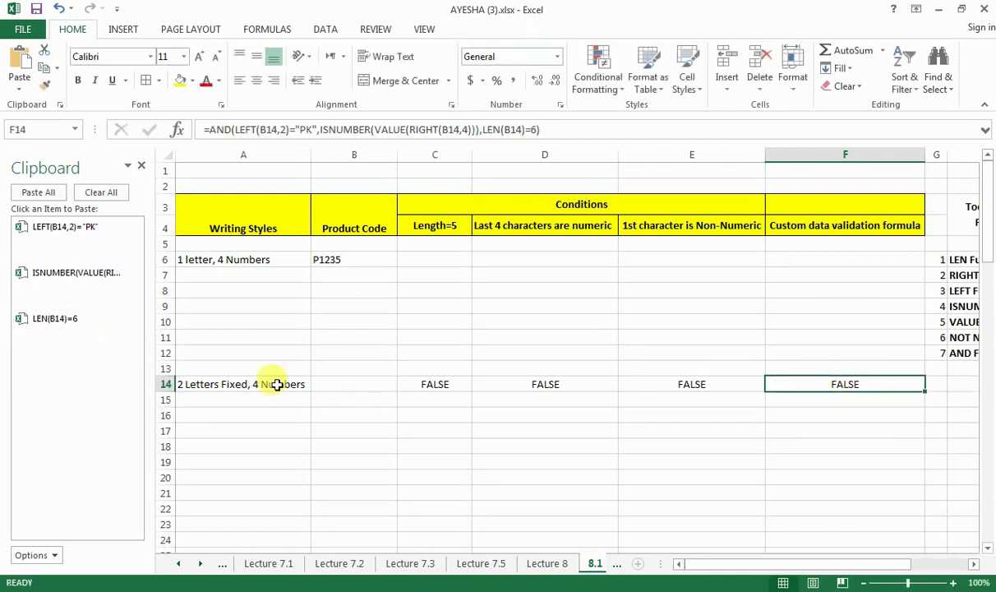
{"action": "left_click", "coordinate": [141, 165]}
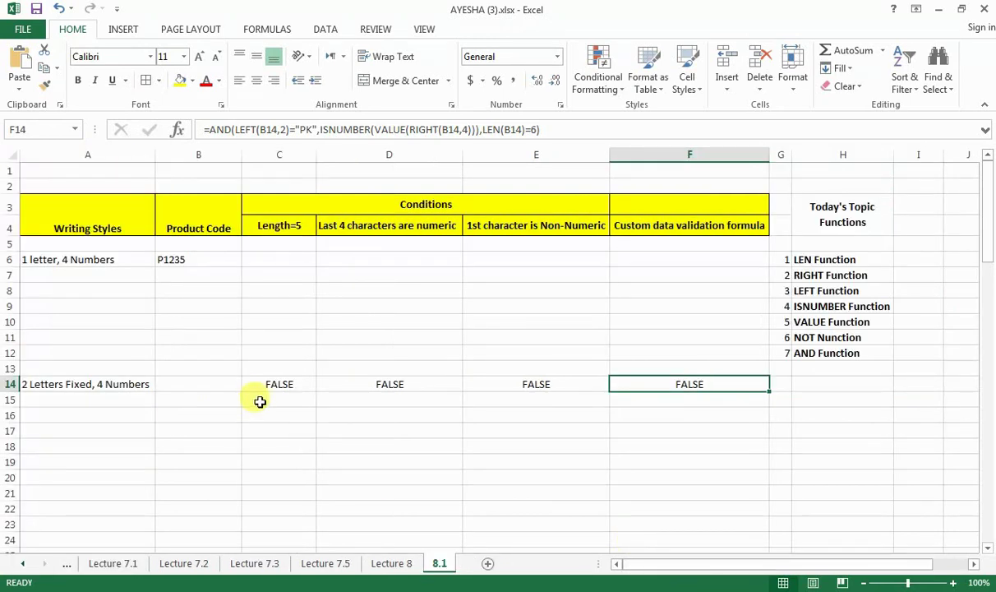
{"action": "left_click", "coordinate": [229, 387]}
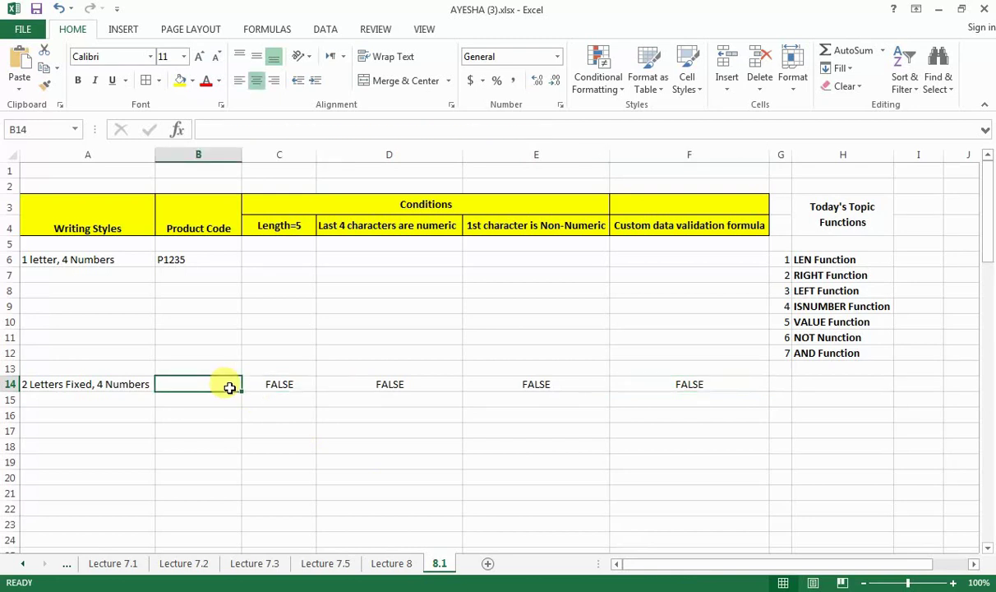
Enter PK1234 in B14 so every check is TRUE, and copy F14's AND formula
{"action": "type", "text": "PK"}
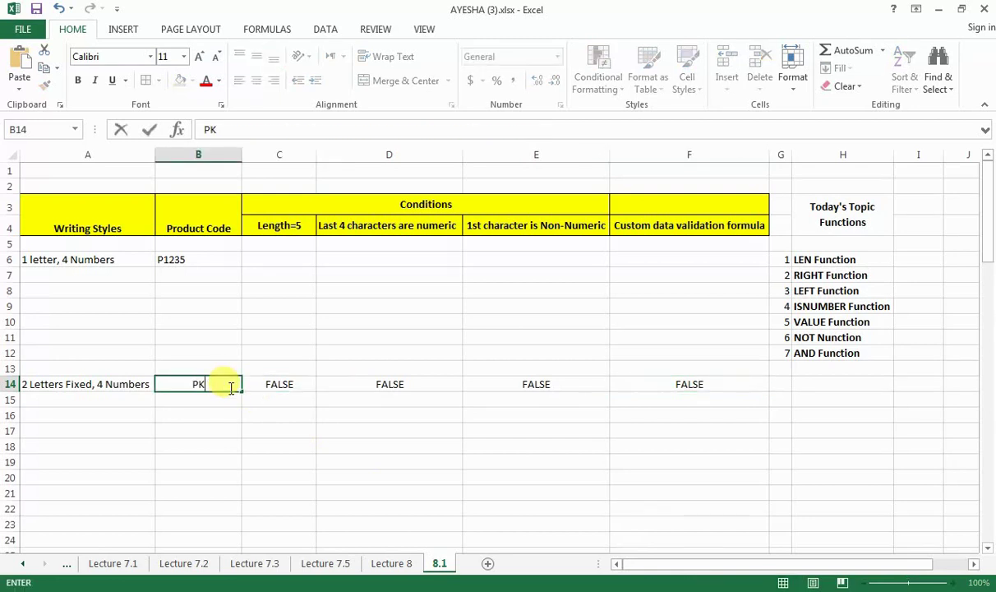
{"action": "type", "text": "1234"}
{"action": "key", "text": "Return"}
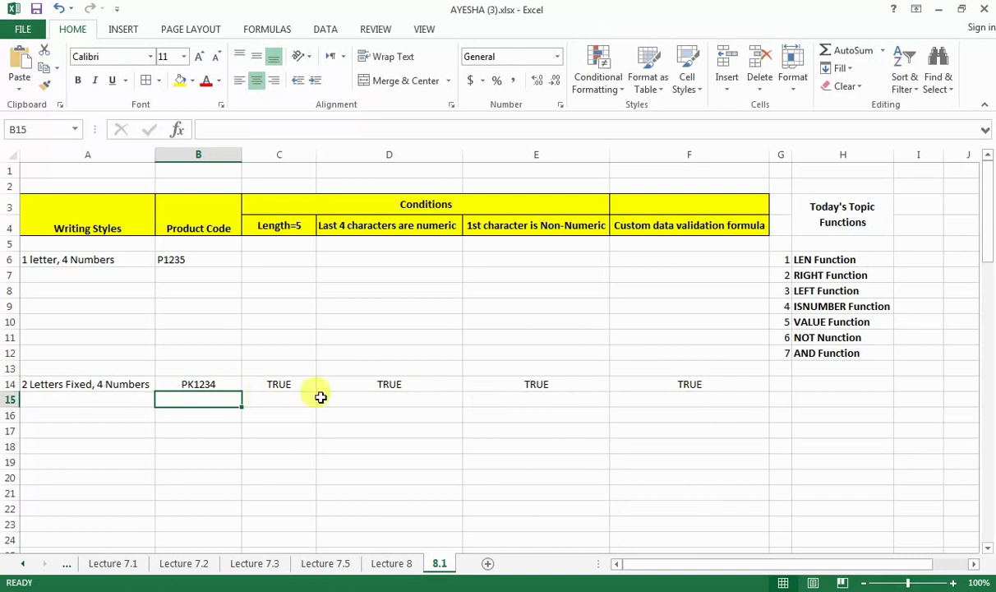
{"action": "left_click", "coordinate": [663, 380]}
{"action": "left_click", "coordinate": [539, 129]}
{"action": "left_click_drag", "start_coordinate": [325, 127], "coordinate": [191, 135]}
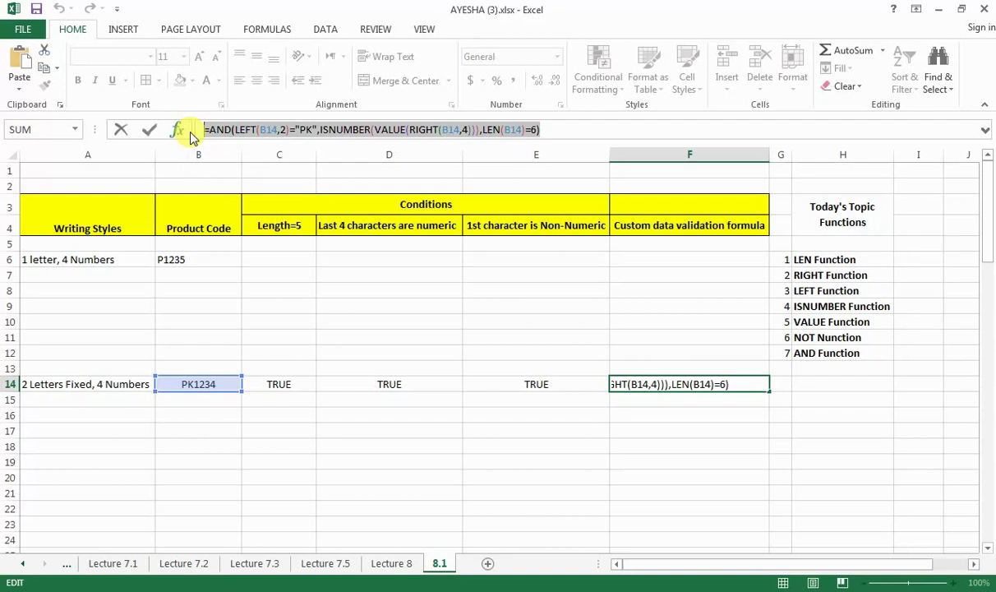
{"action": "key", "text": "Return"}
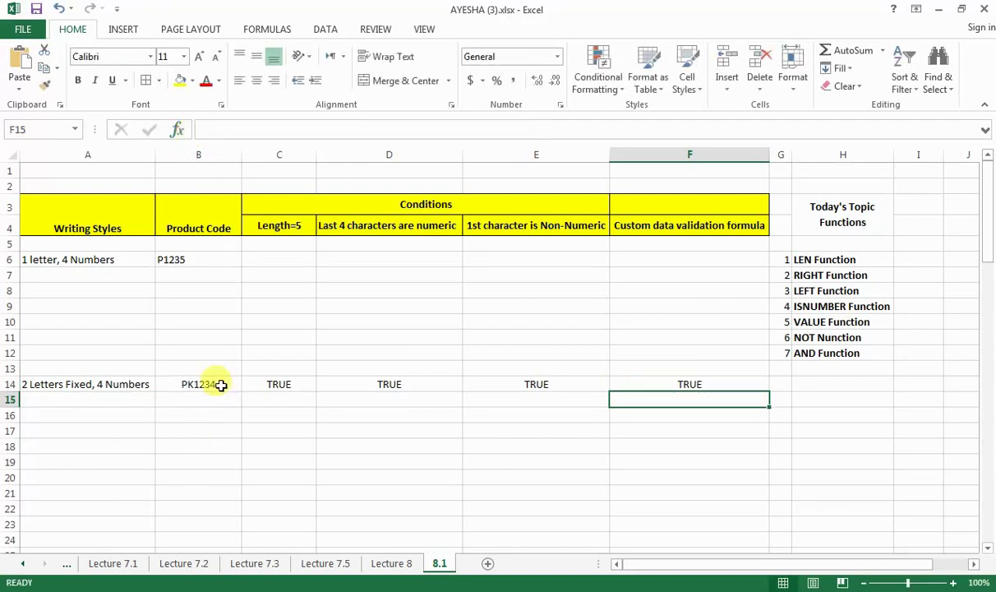
{"action": "left_click", "coordinate": [219, 384]}
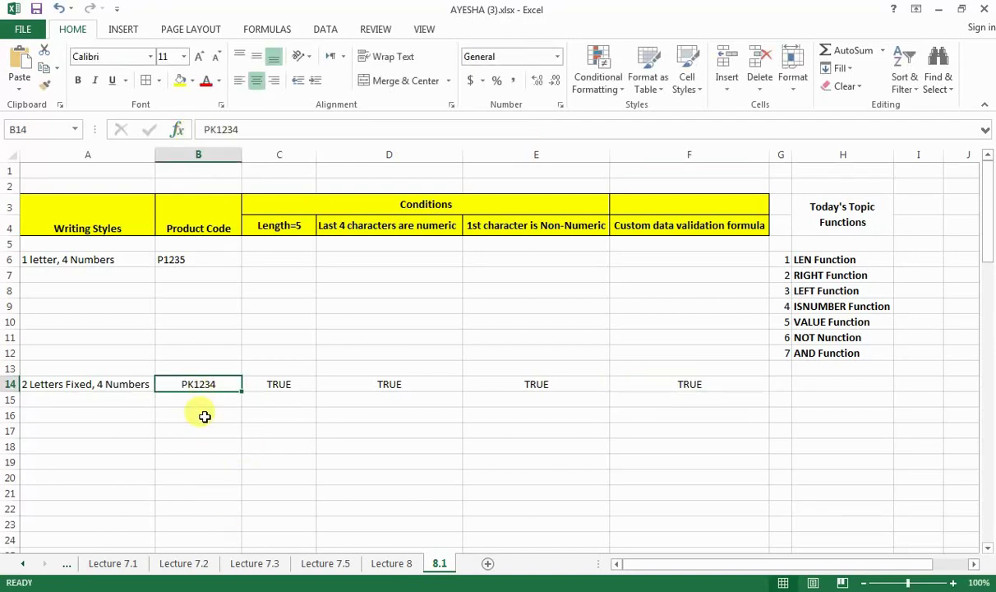
Add a Custom data validation rule to B14 using the pasted AND formula
{"action": "left_click", "coordinate": [327, 28]}
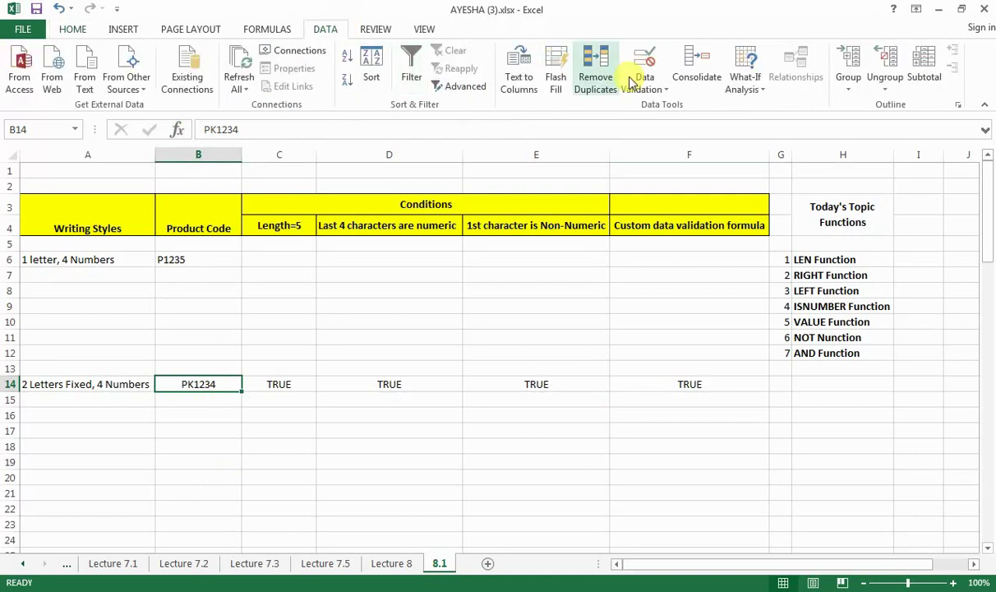
{"action": "left_click", "coordinate": [655, 90]}
{"action": "left_click", "coordinate": [709, 104]}
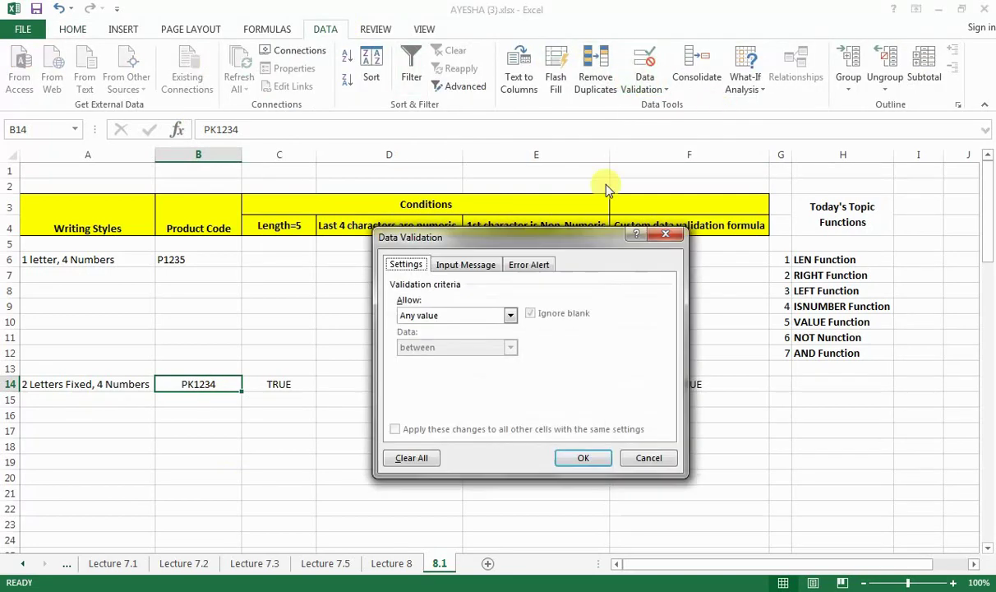
{"action": "left_click", "coordinate": [478, 317]}
{"action": "left_click", "coordinate": [437, 399]}
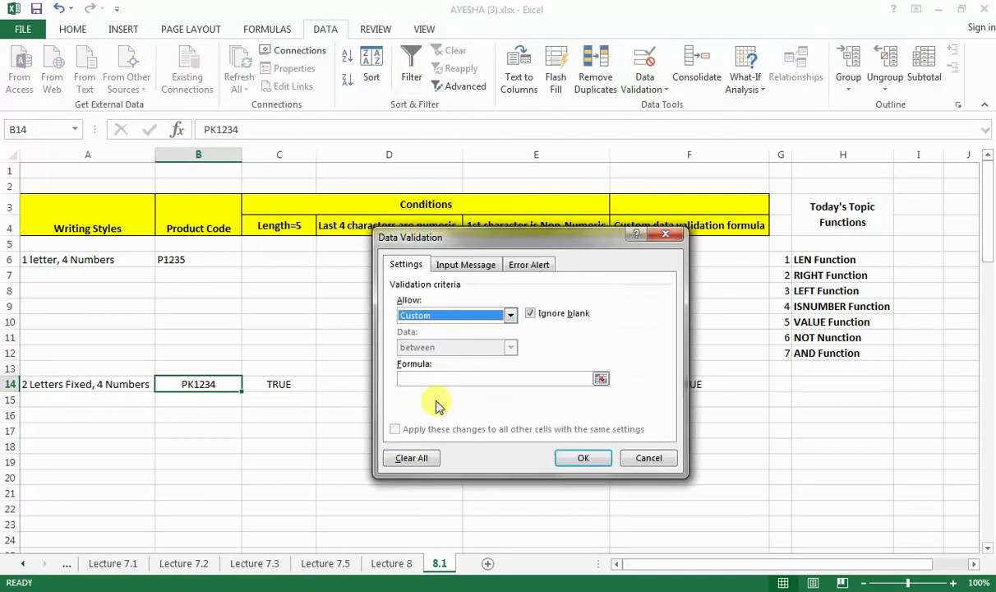
{"action": "left_click", "coordinate": [428, 379]}
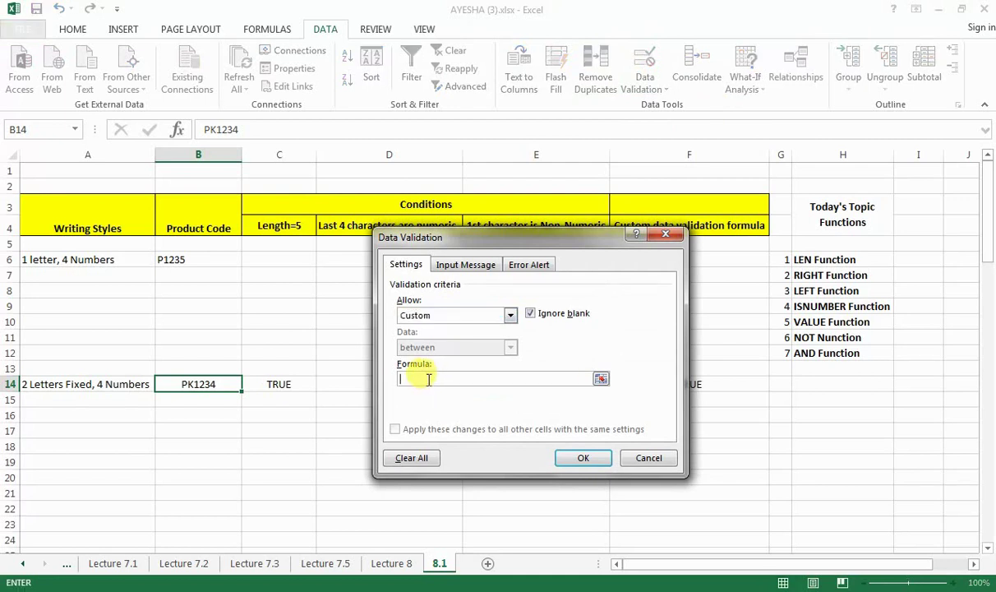
{"action": "key", "text": "ctrl+v"}
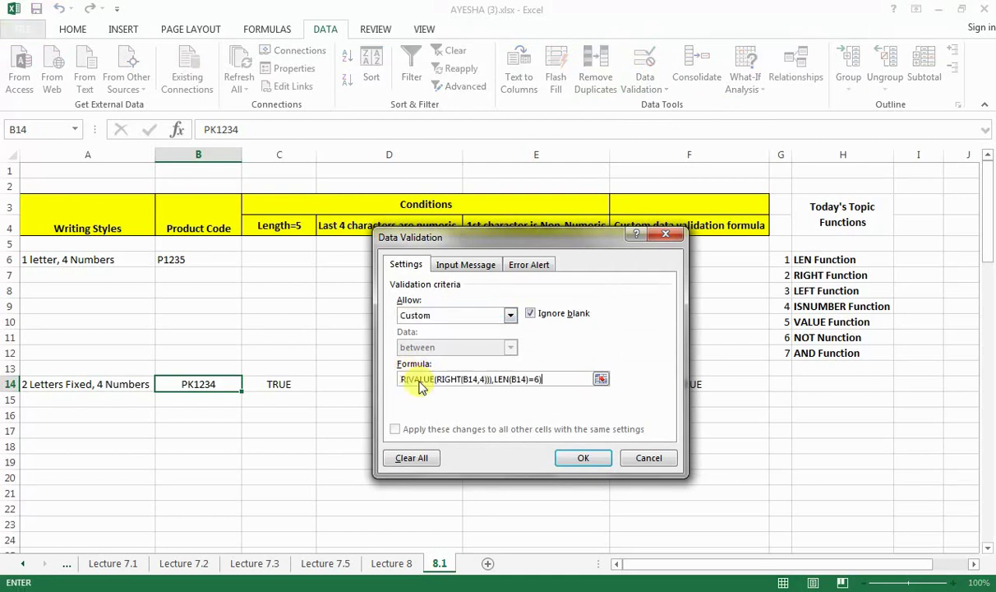
{"action": "key", "text": "Return"}
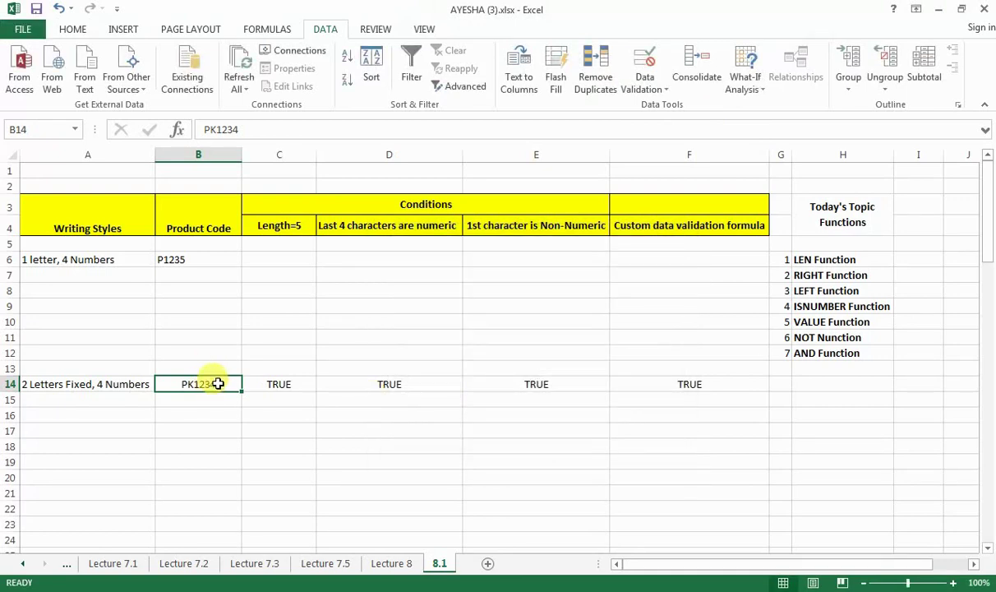
Copy B14 and Paste Special only its Validation onto B15:B29
{"action": "right_click", "coordinate": [218, 384]}
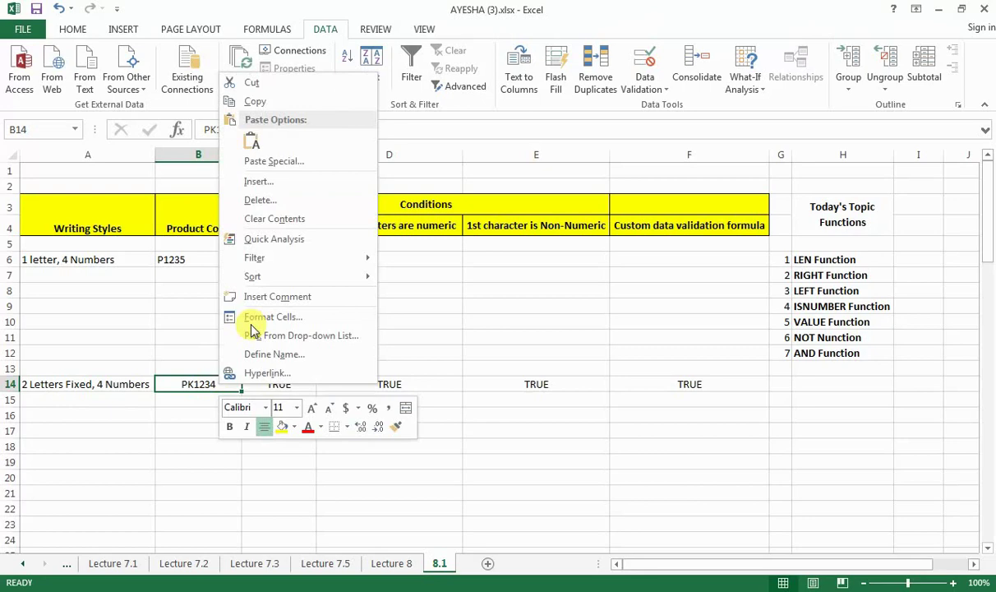
{"action": "left_click", "coordinate": [283, 103]}
{"action": "mouse_move", "coordinate": [198, 400]}
{"action": "left_mouse_down"}
{"action": "mouse_move", "coordinate": [199, 544]}
{"action": "mouse_move", "coordinate": [235, 188]}
{"action": "mouse_move", "coordinate": [194, 416]}
{"action": "left_mouse_up"}
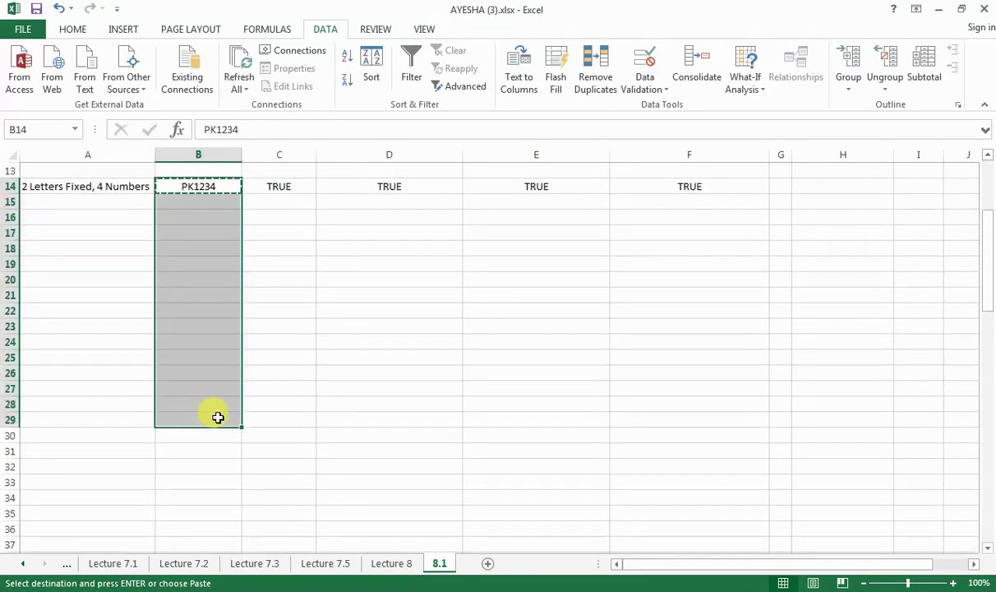
{"action": "right_click", "coordinate": [208, 277]}
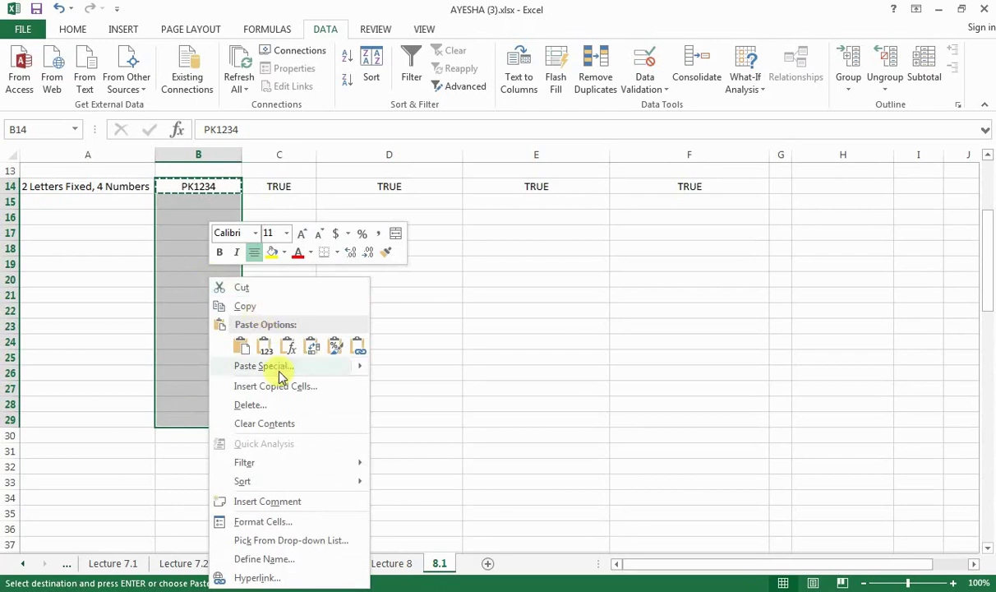
{"action": "left_click", "coordinate": [304, 370]}
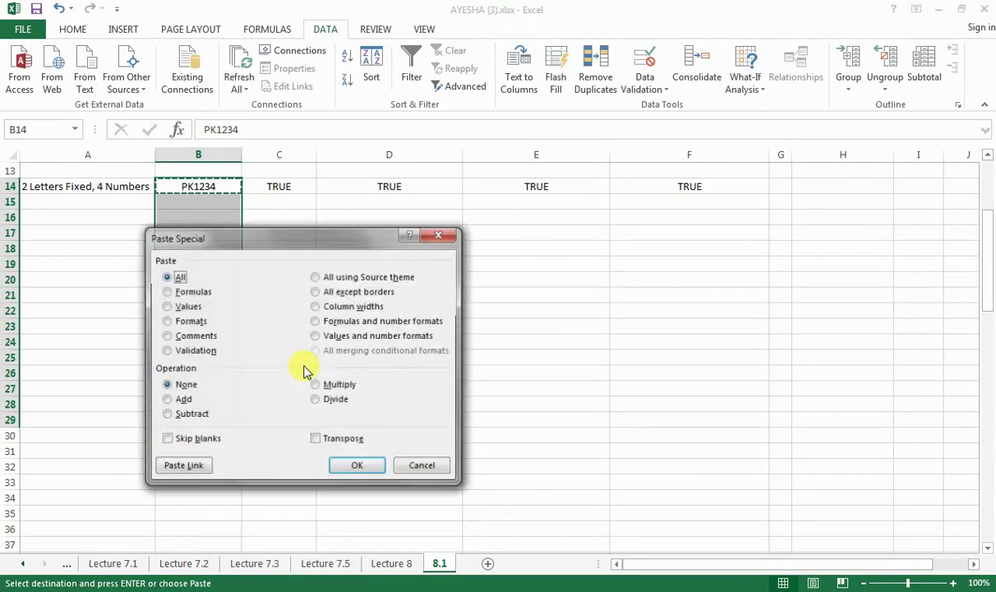
{"action": "left_click", "coordinate": [190, 351]}
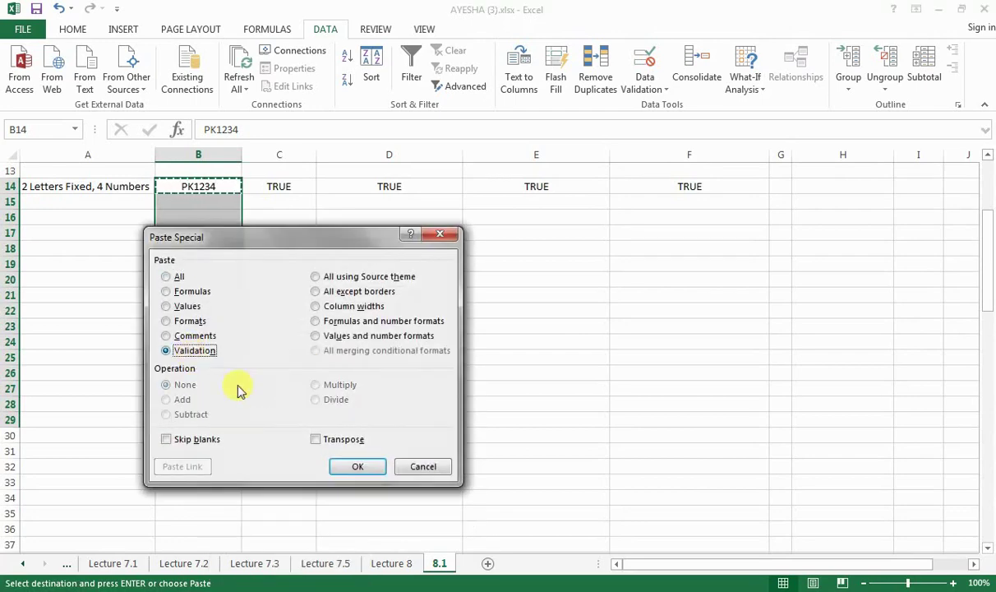
{"action": "left_click", "coordinate": [355, 472]}
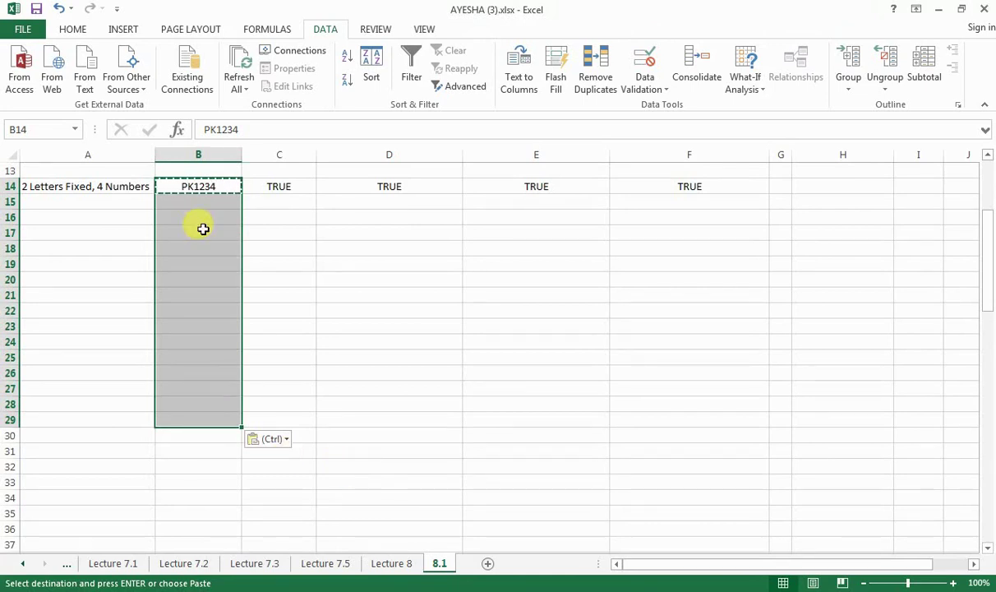
{"action": "left_click", "coordinate": [85, 35]}
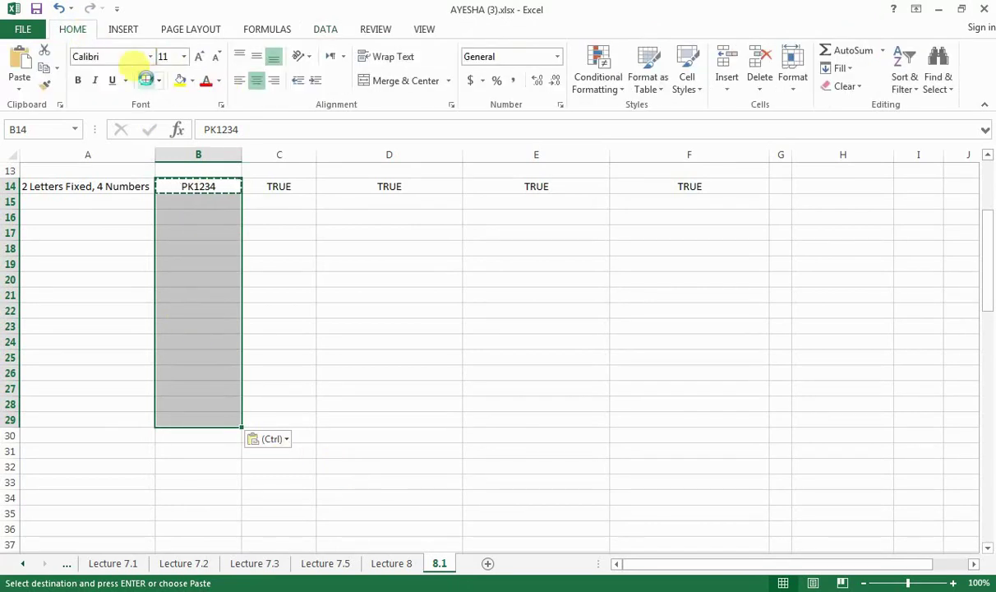
Apply All Borders to the product-code cells B15:B29
{"action": "left_click", "coordinate": [147, 80]}
{"action": "left_click", "coordinate": [223, 216]}
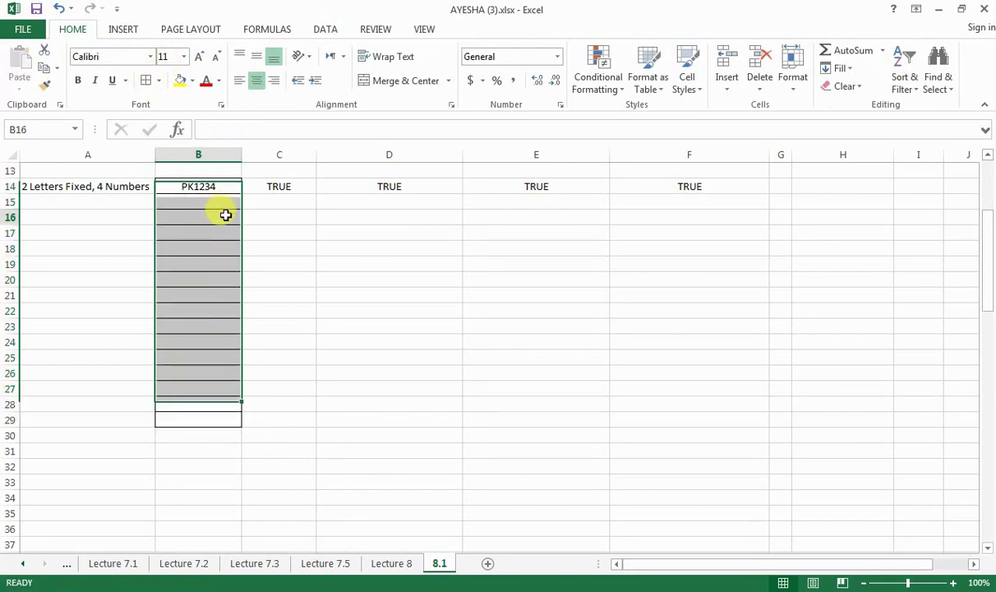
{"action": "left_click_drag", "start_coordinate": [990, 289], "coordinate": [990, 195]}
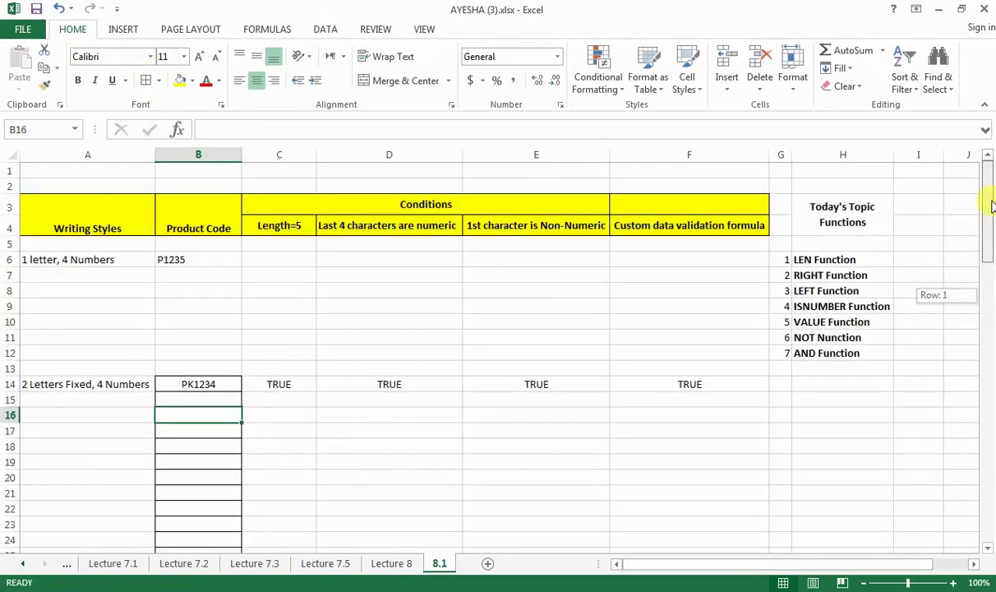
Delete the helper condition columns C through F
{"action": "left_click_drag", "start_coordinate": [280, 155], "coordinate": [691, 160]}
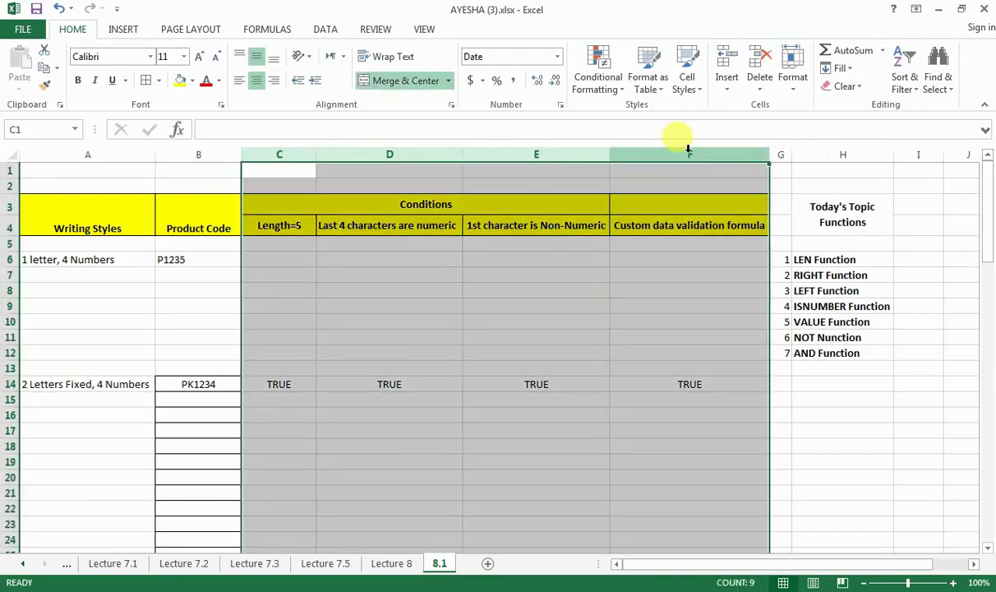
{"action": "right_click", "coordinate": [689, 153]}
{"action": "left_click", "coordinate": [750, 281]}
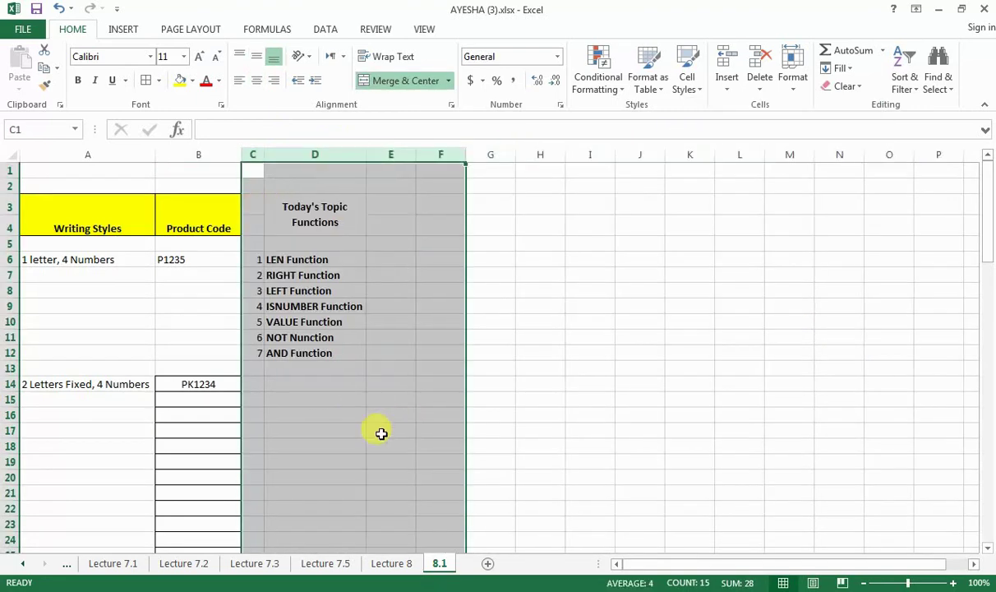
{"action": "left_click", "coordinate": [381, 432]}
Cut and insert the function names and numbering columns so the list sits in G–H
{"action": "right_click", "coordinate": [307, 153]}
{"action": "left_click", "coordinate": [356, 162]}
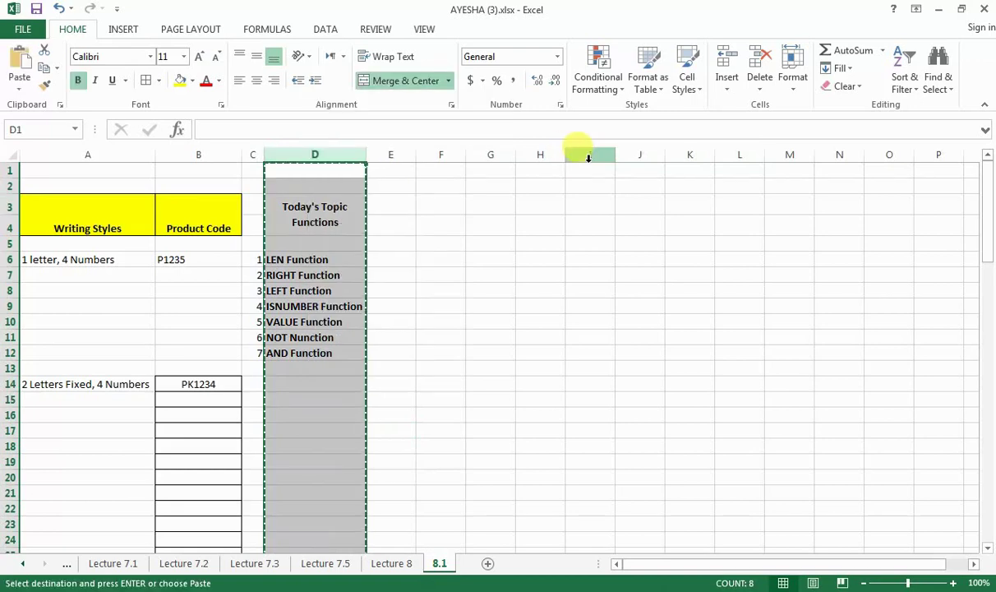
{"action": "right_click", "coordinate": [600, 156]}
{"action": "left_click", "coordinate": [659, 271]}
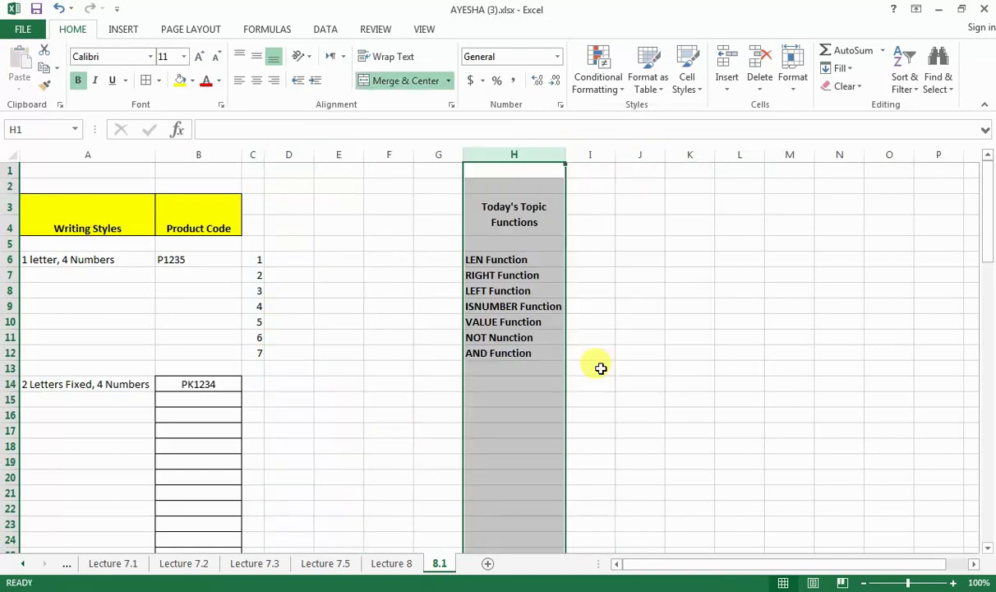
{"action": "right_click", "coordinate": [257, 152]}
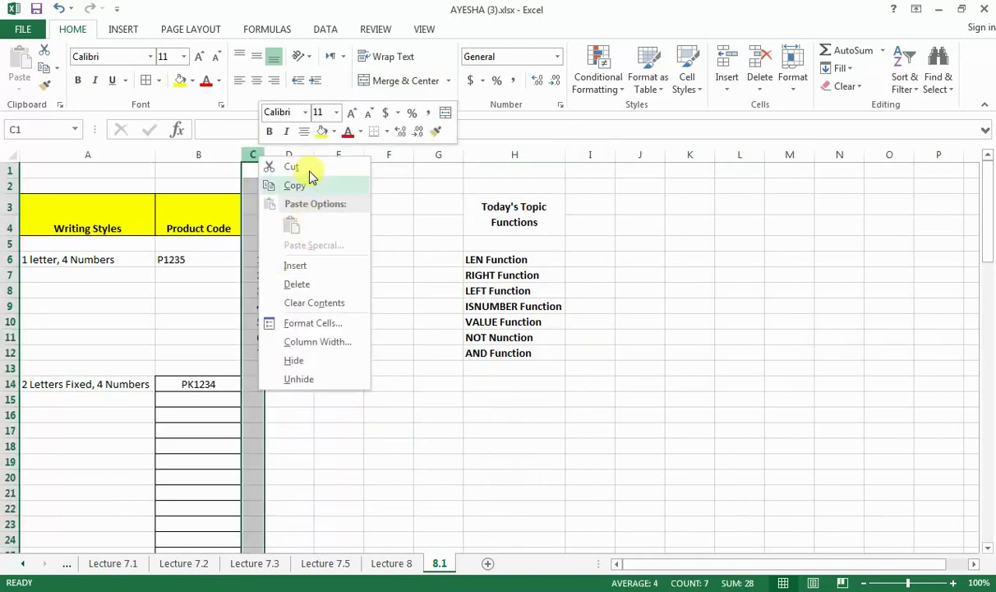
{"action": "left_click", "coordinate": [311, 168]}
{"action": "left_click", "coordinate": [476, 155]}
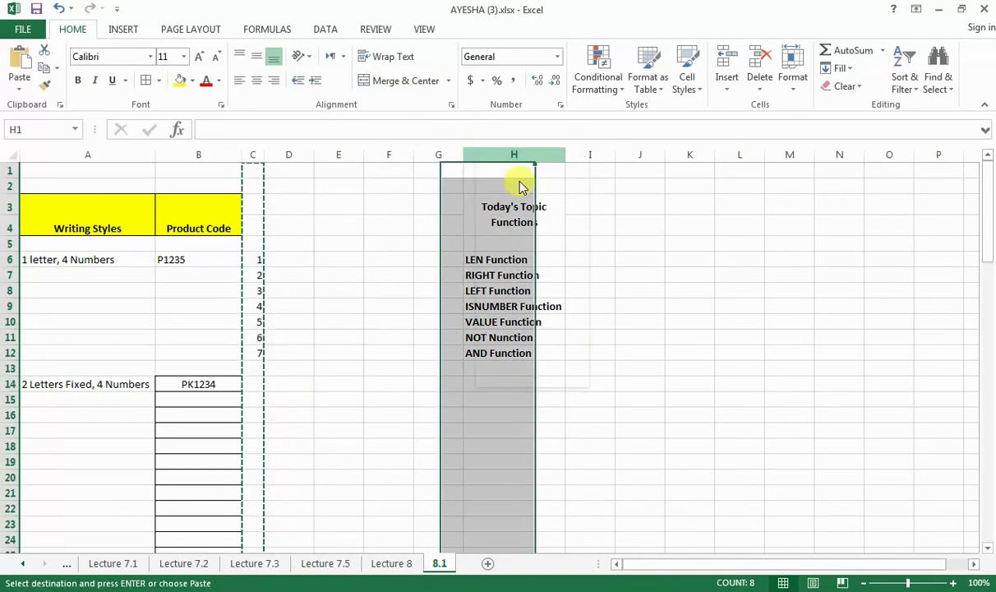
{"action": "right_click", "coordinate": [479, 155]}
{"action": "left_click", "coordinate": [541, 262]}
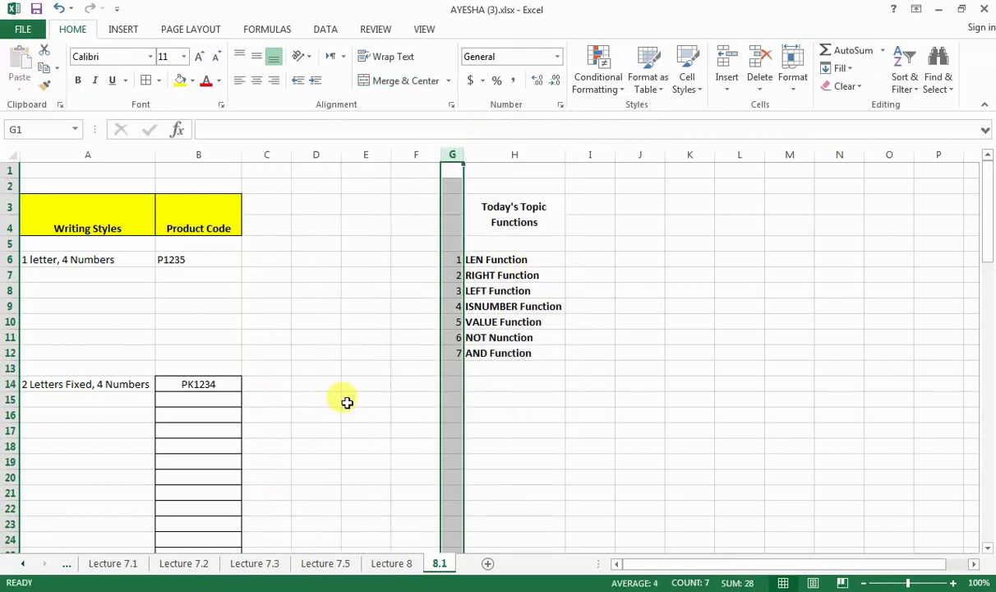
{"action": "left_click", "coordinate": [347, 401]}
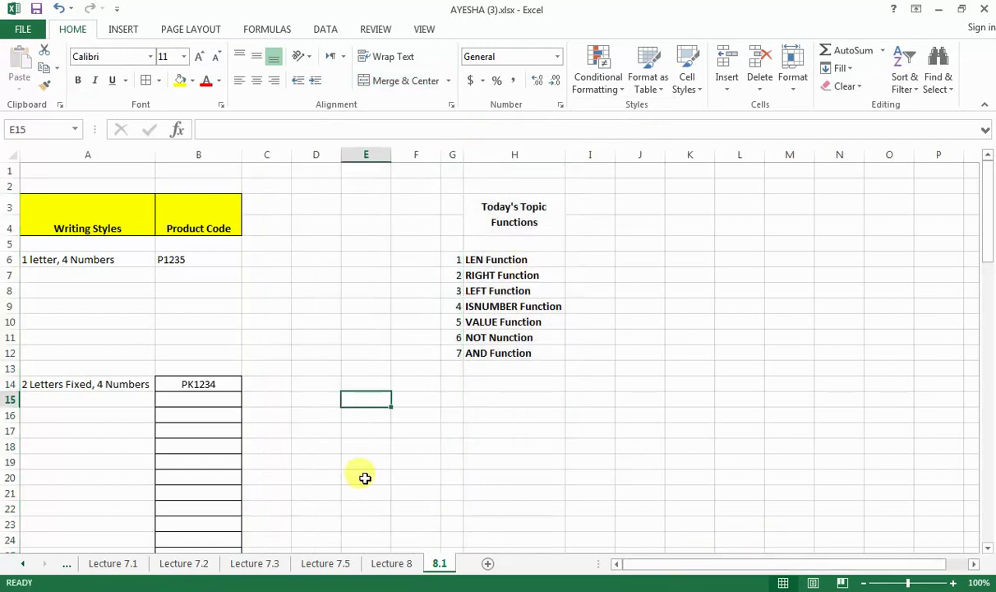
Enter PL1234 in B16 and discard it after the validation error
{"action": "left_click", "coordinate": [204, 260]}
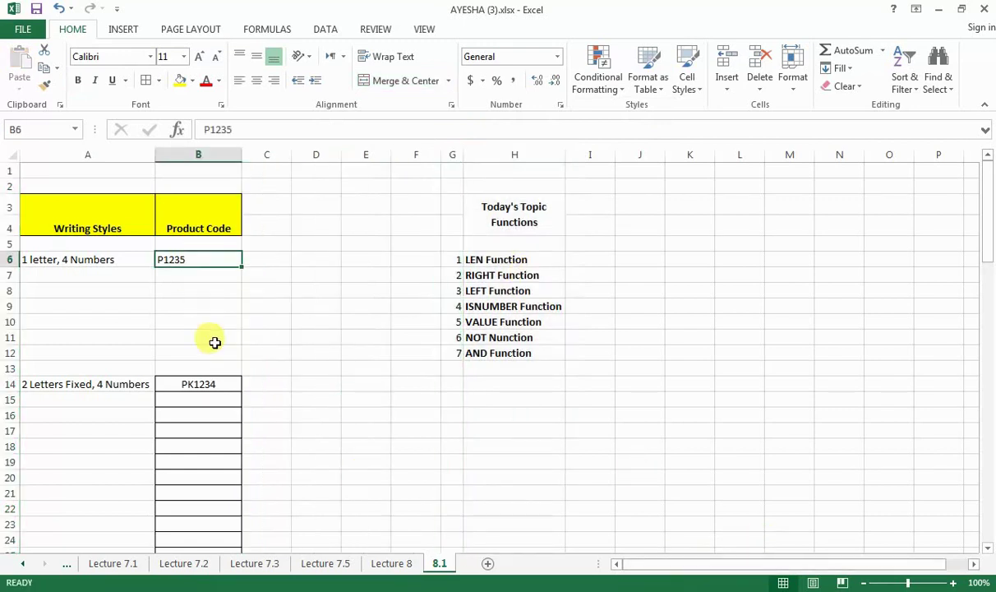
{"action": "left_click", "coordinate": [210, 399]}
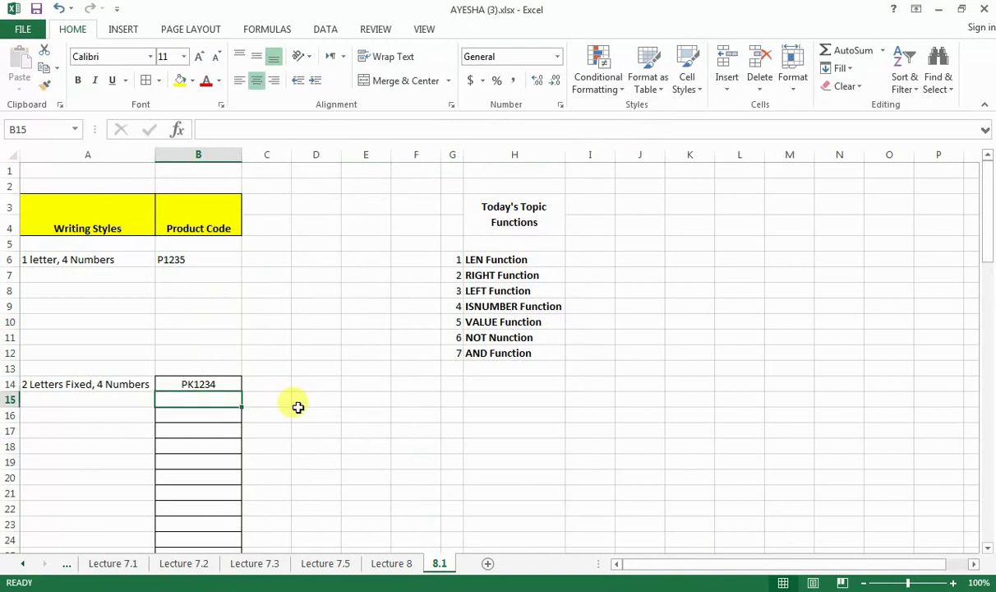
{"action": "left_click", "coordinate": [206, 410]}
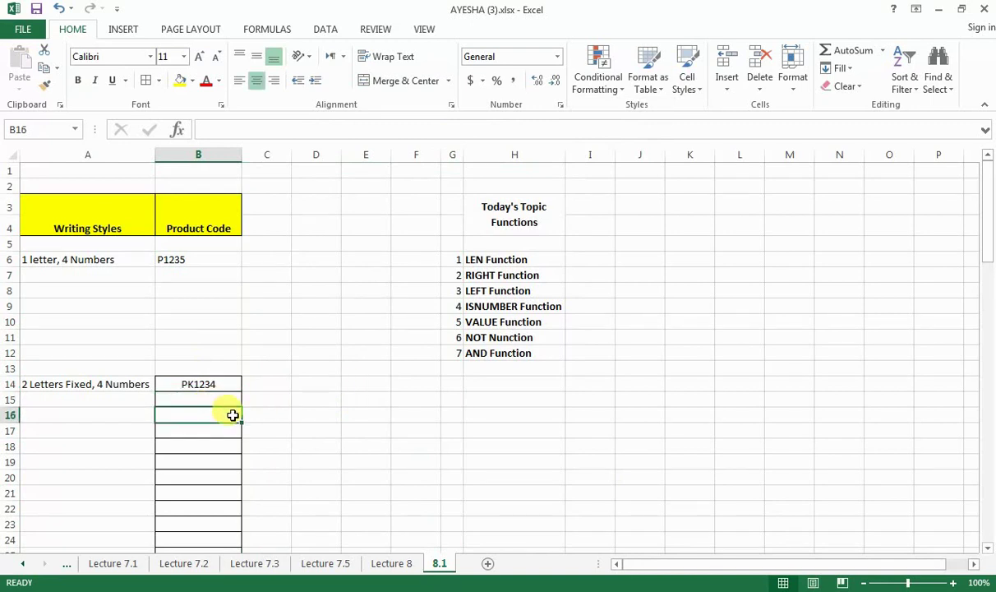
{"action": "type", "text": "PL12"}
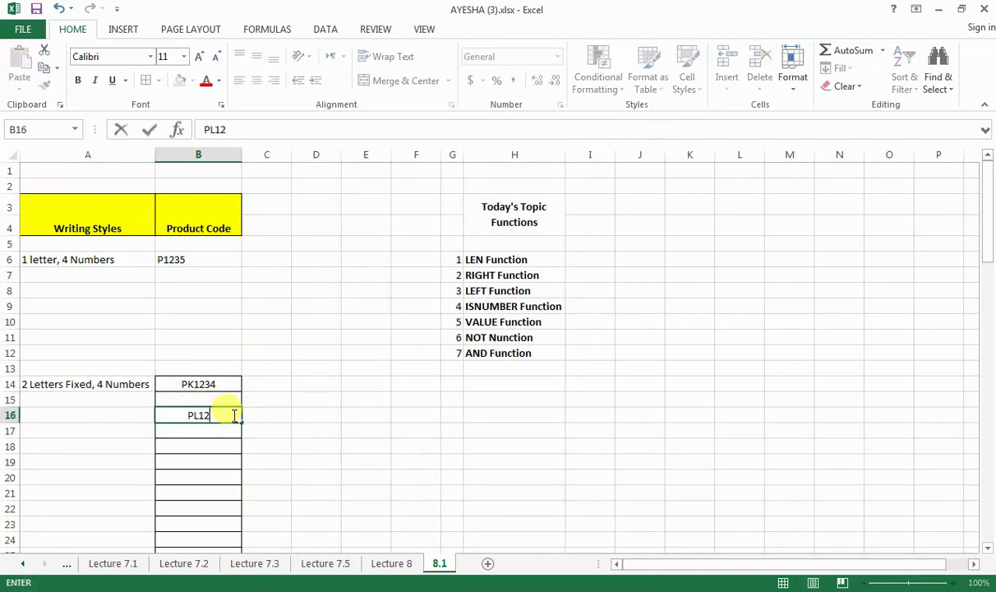
{"action": "type", "text": "34"}
{"action": "key", "text": "Return"}
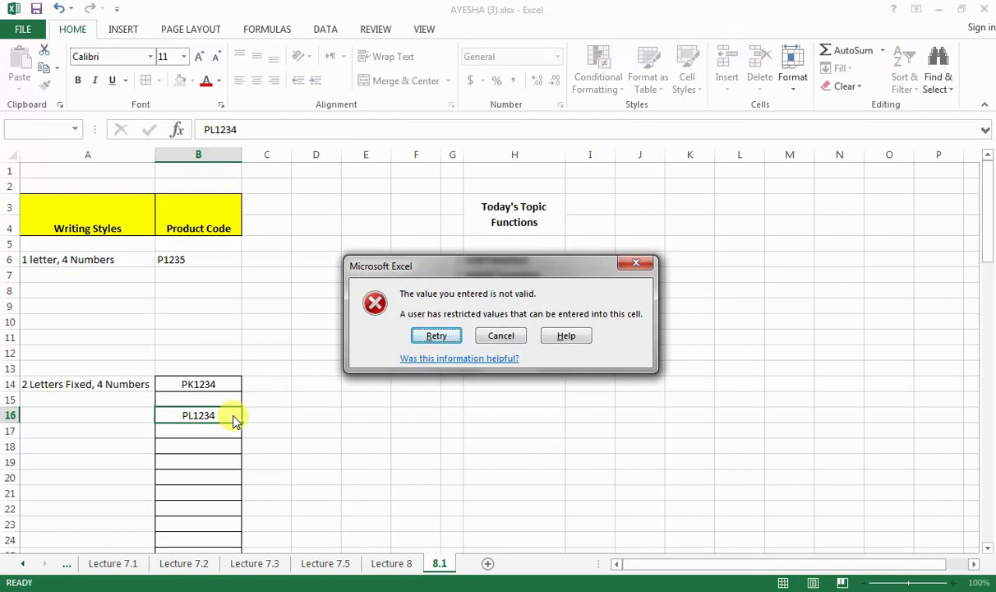
{"action": "key", "text": "Tab"}
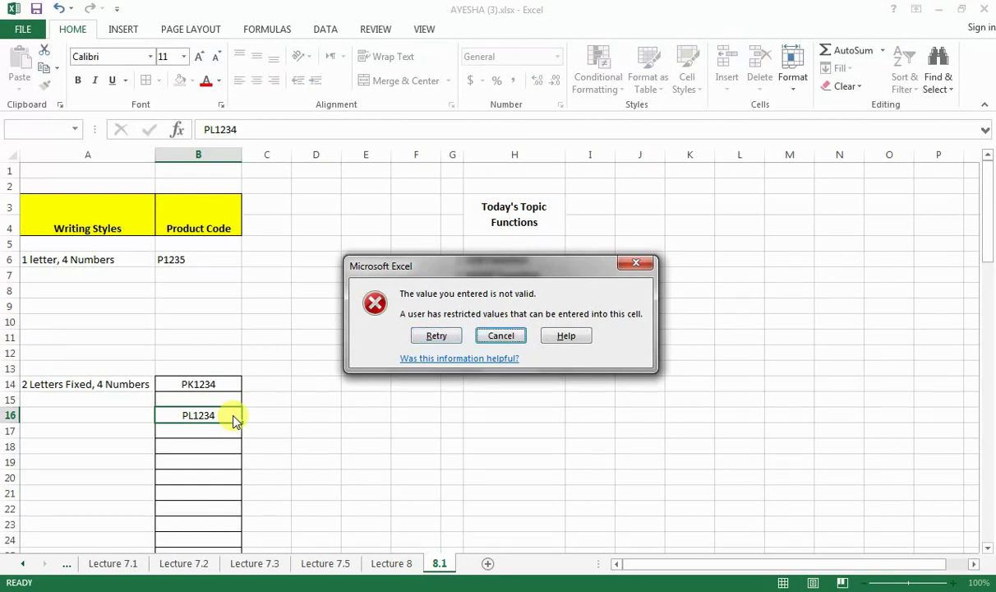
{"action": "key", "text": "Return"}
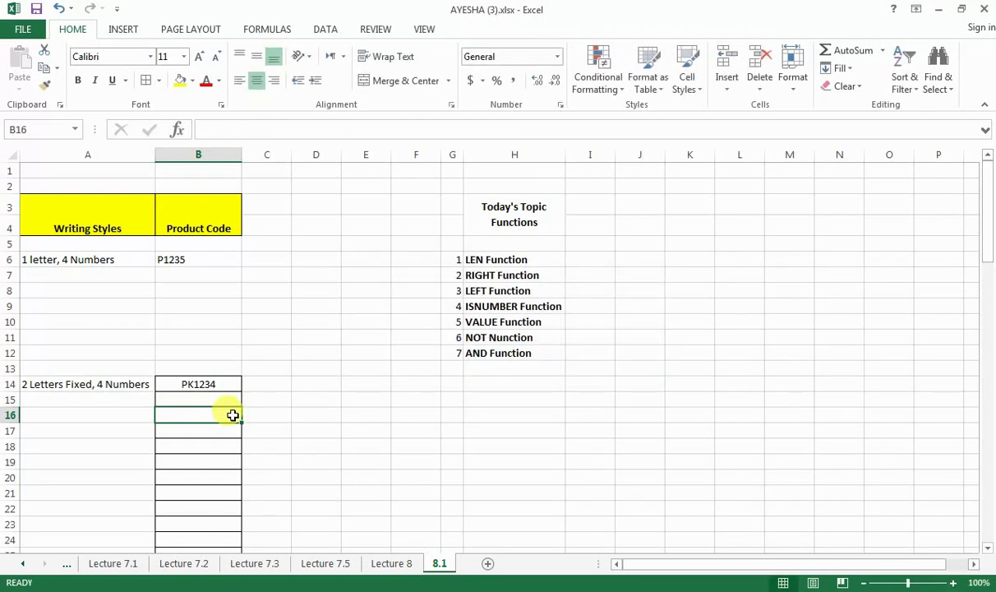
Enter PK12345 in B16 and dismiss the rejection, leaving B16 empty
{"action": "type", "text": "PK123"}
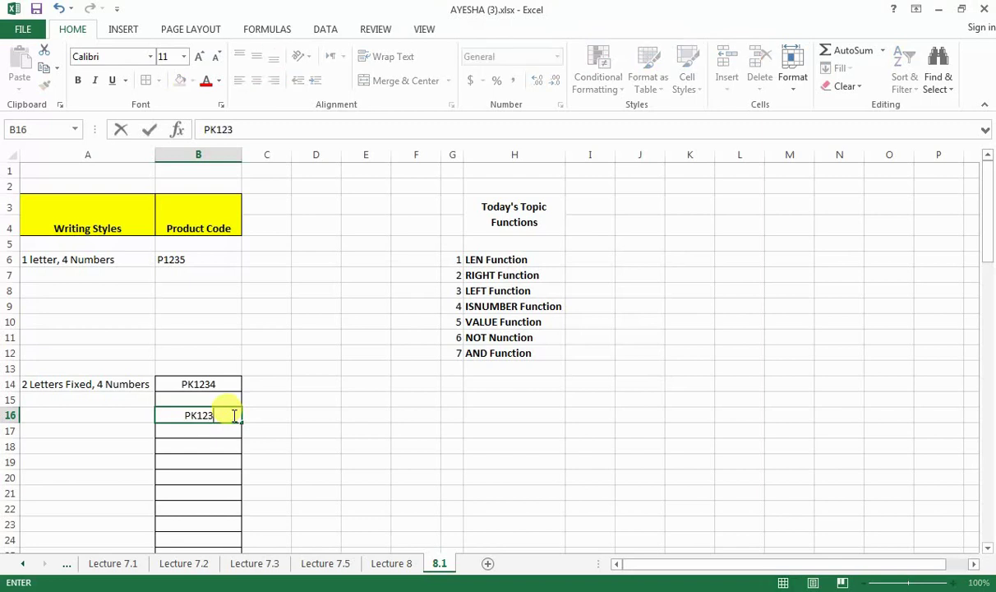
{"action": "type", "text": "45"}
{"action": "key", "text": "Return"}
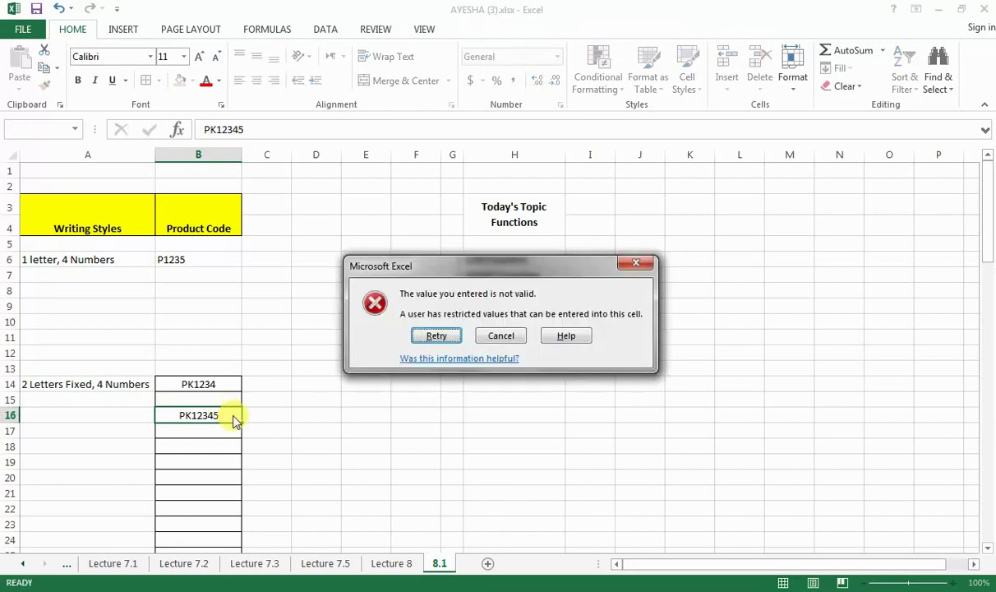
{"action": "key", "text": "Escape"}
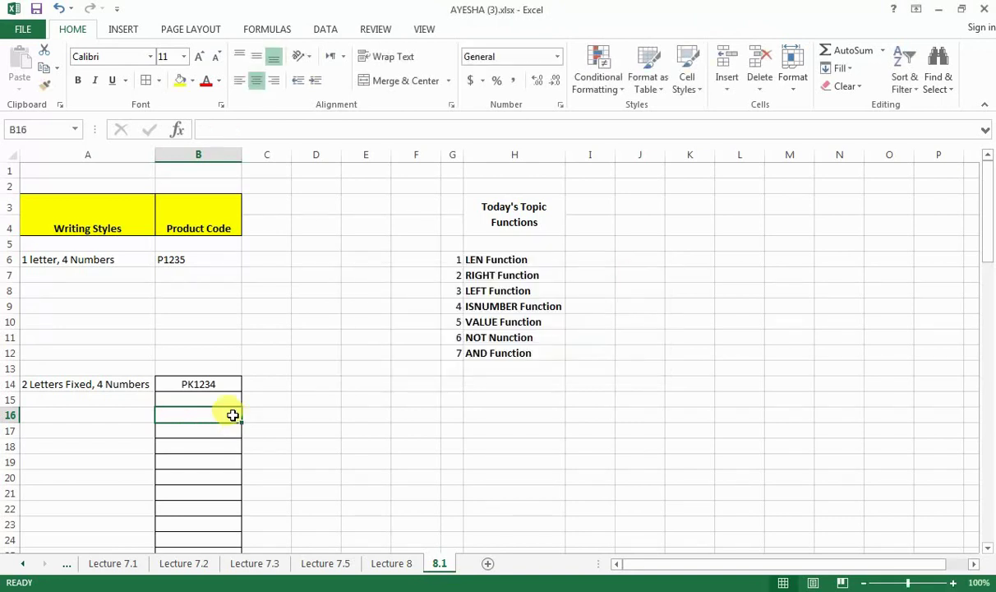